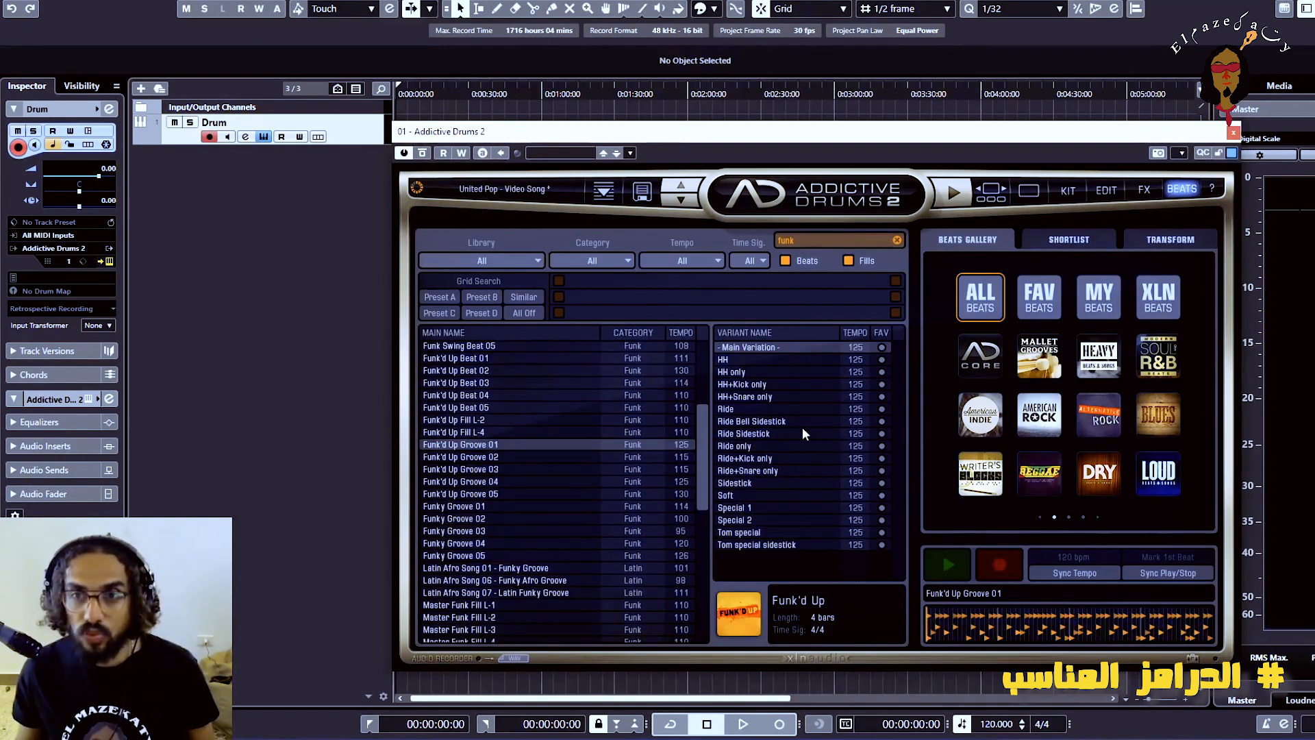
Select the Ride Bell Sidestick variant of Funk'd Up Groove 01 and preview it briefly
click(756, 422)
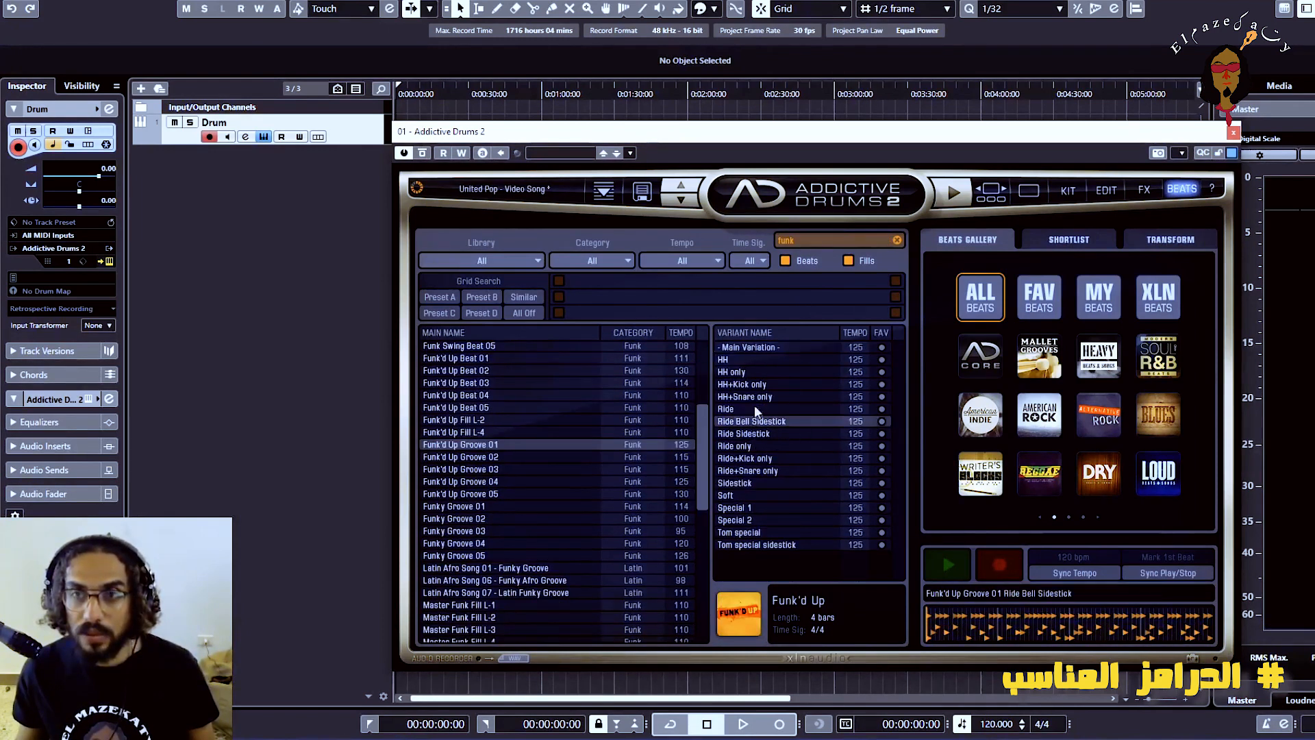
click(956, 204)
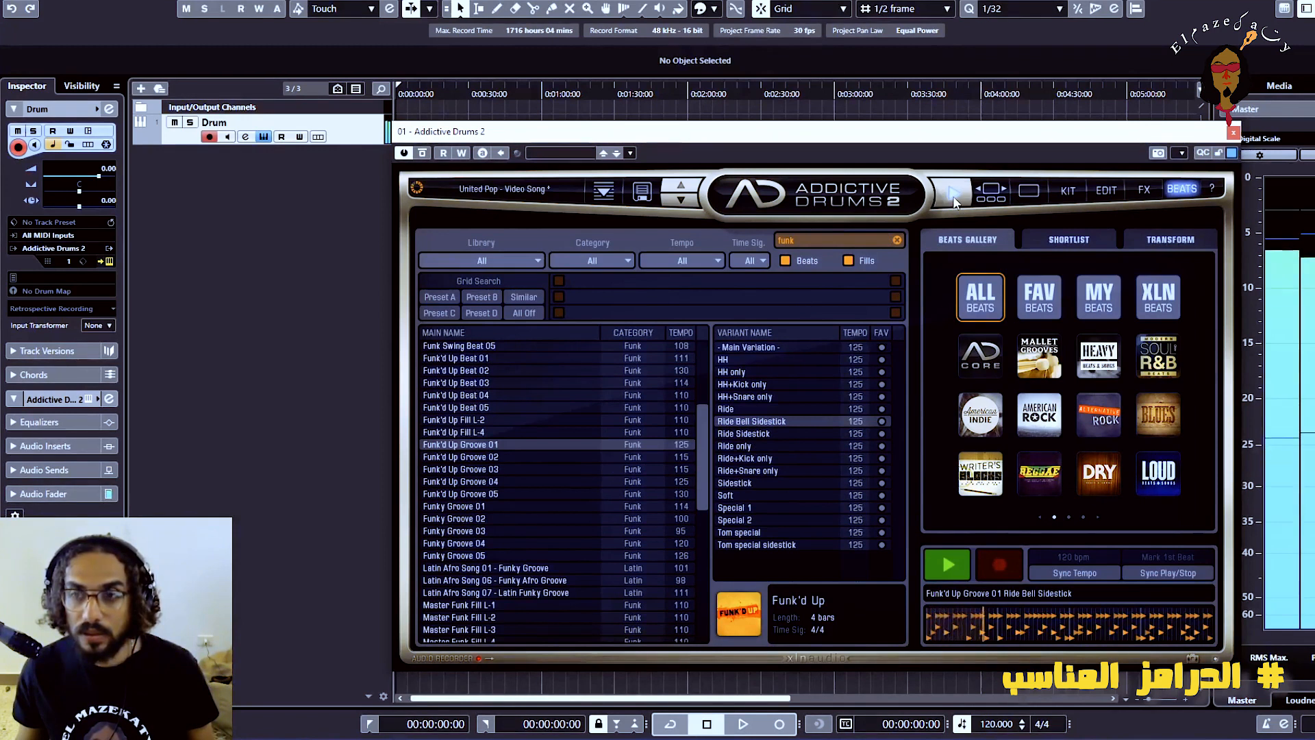
click(953, 197)
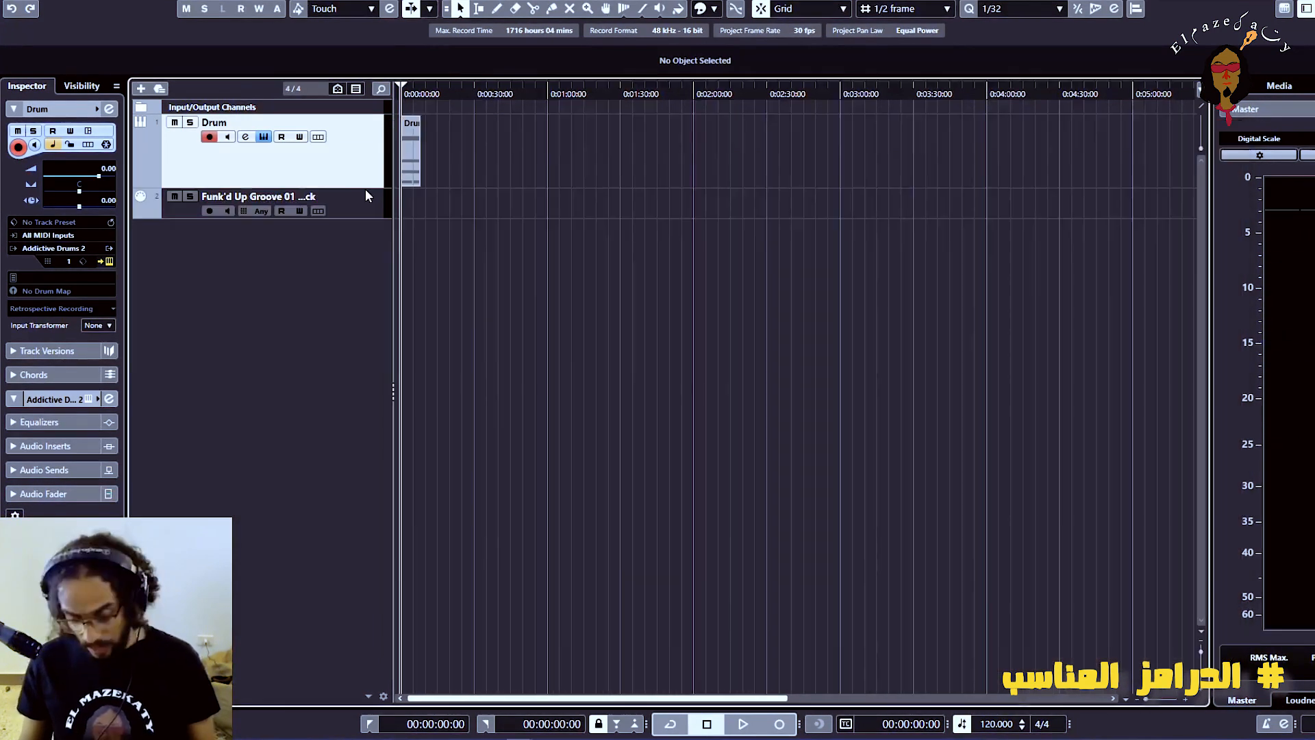
Duplicate the drum clip end to end along the Drum track until the copies reach 00:02:00:00
key(h)
key(h)
key(h)
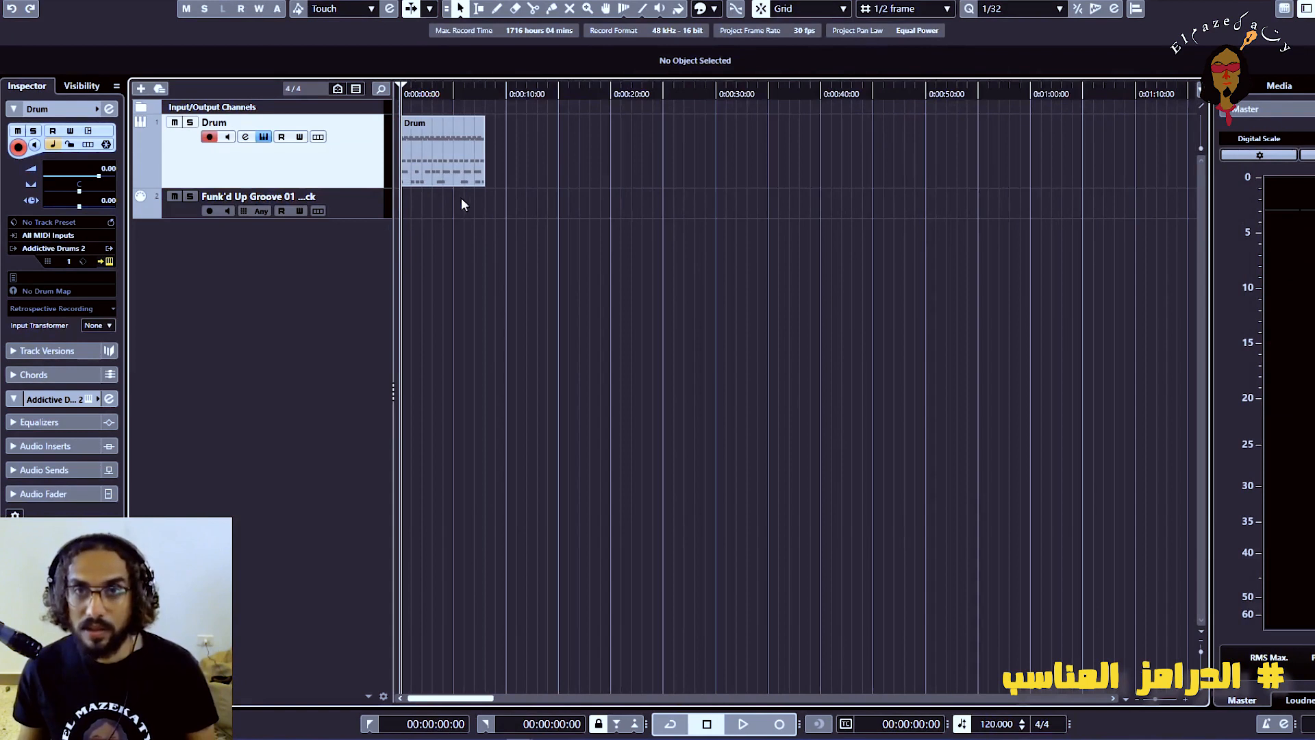
click(448, 165)
key(h)
key(h)
key(h)
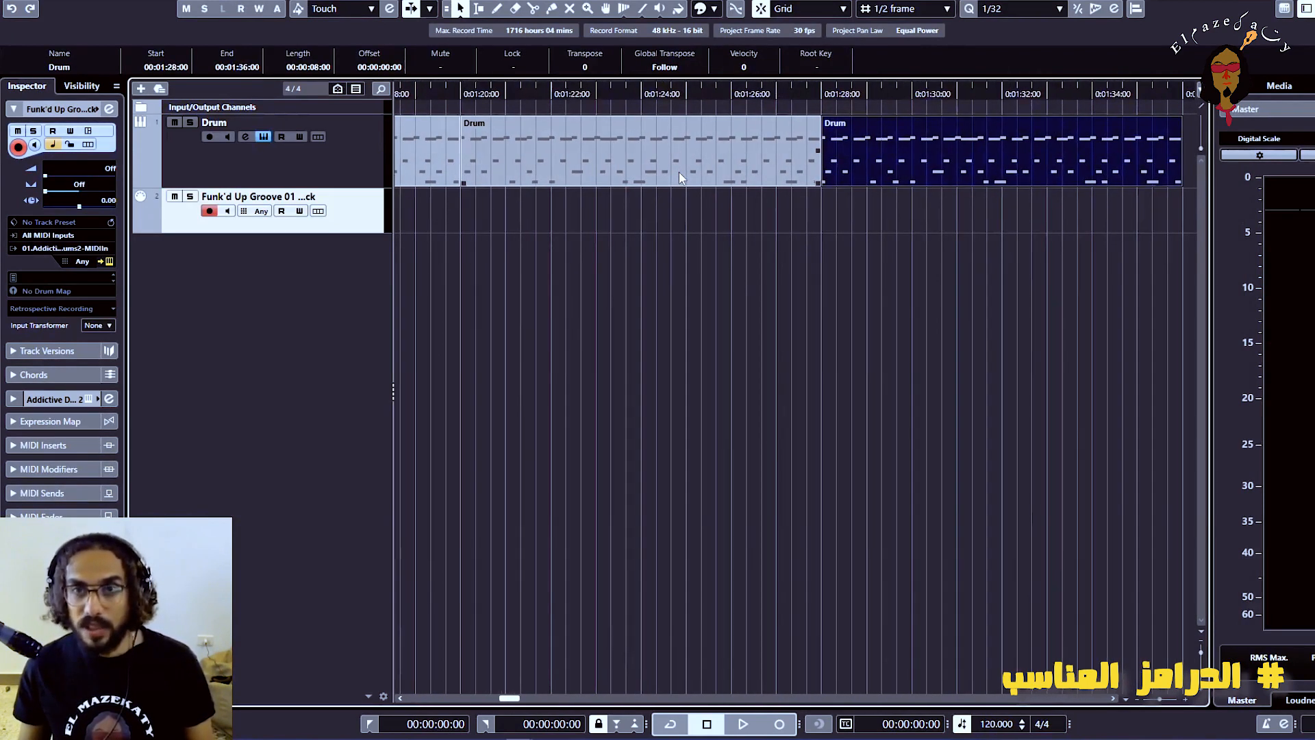
key(ctrl+d)
key(ctrl+d)
key(ctrl+d)
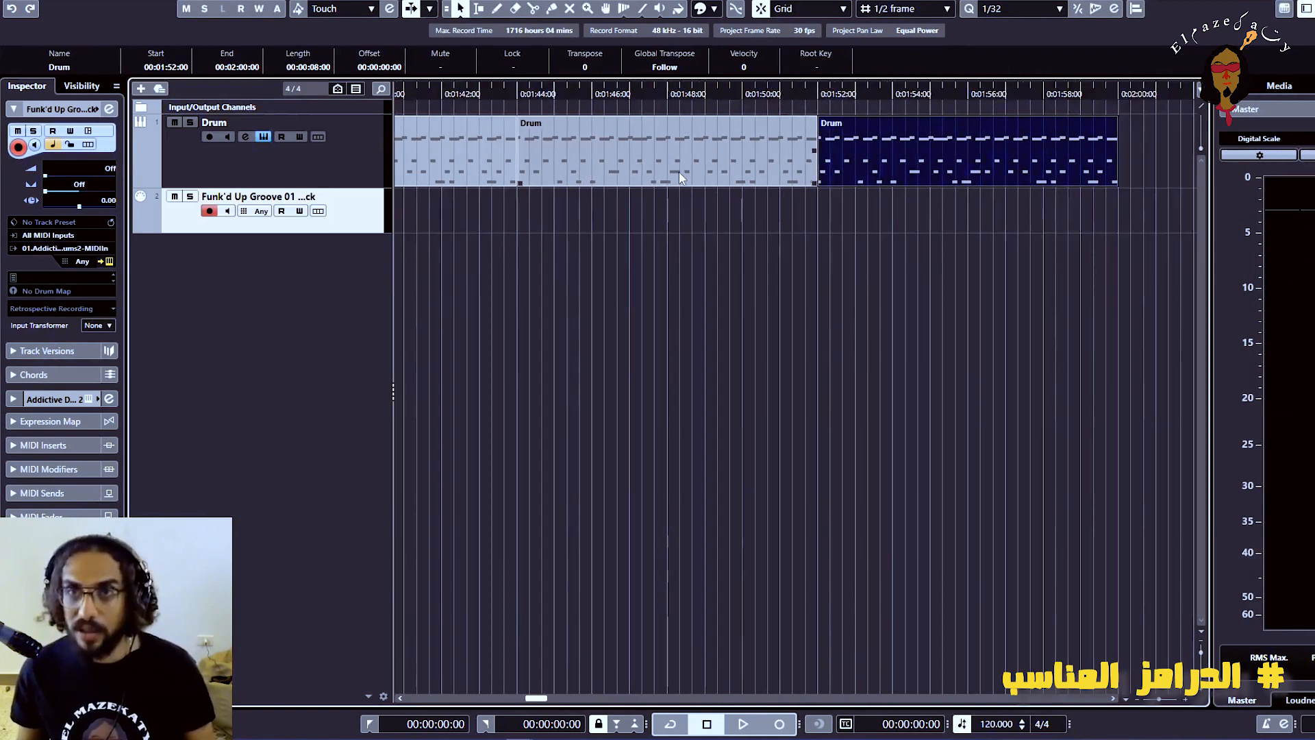
Play back the full row of repeated drum clips from the start of the project
key(g)
key(g)
key(g)
key(space)
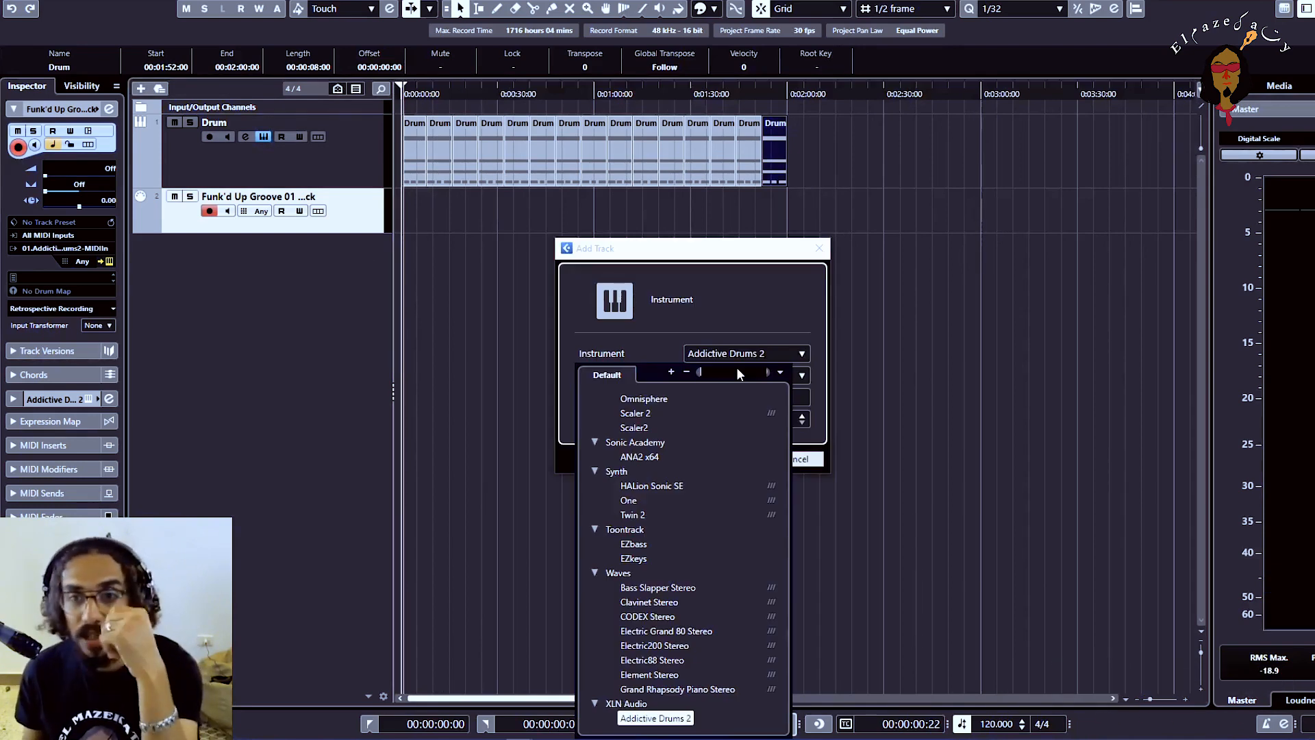
Add an instrument track named "key" using Scaler 2, and place its plugin window clear of the track list
click(663, 415)
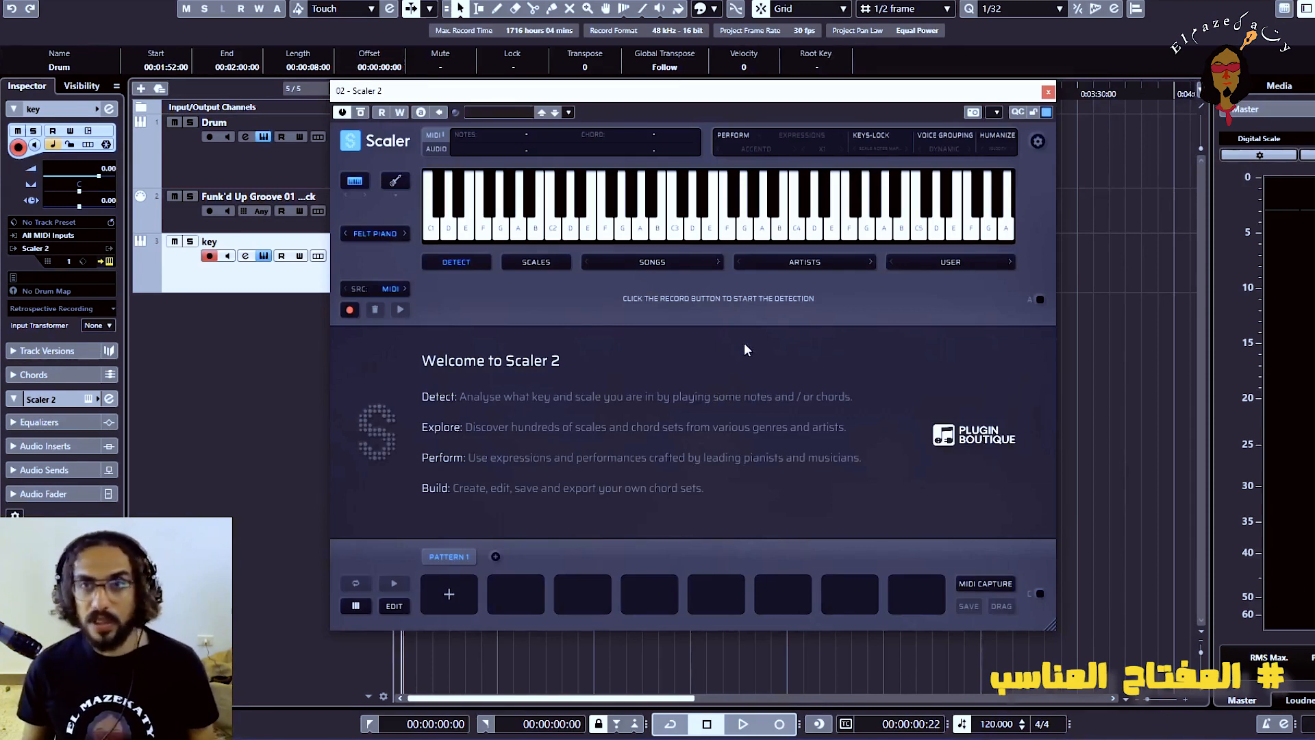
drag(695, 98, 772, 120)
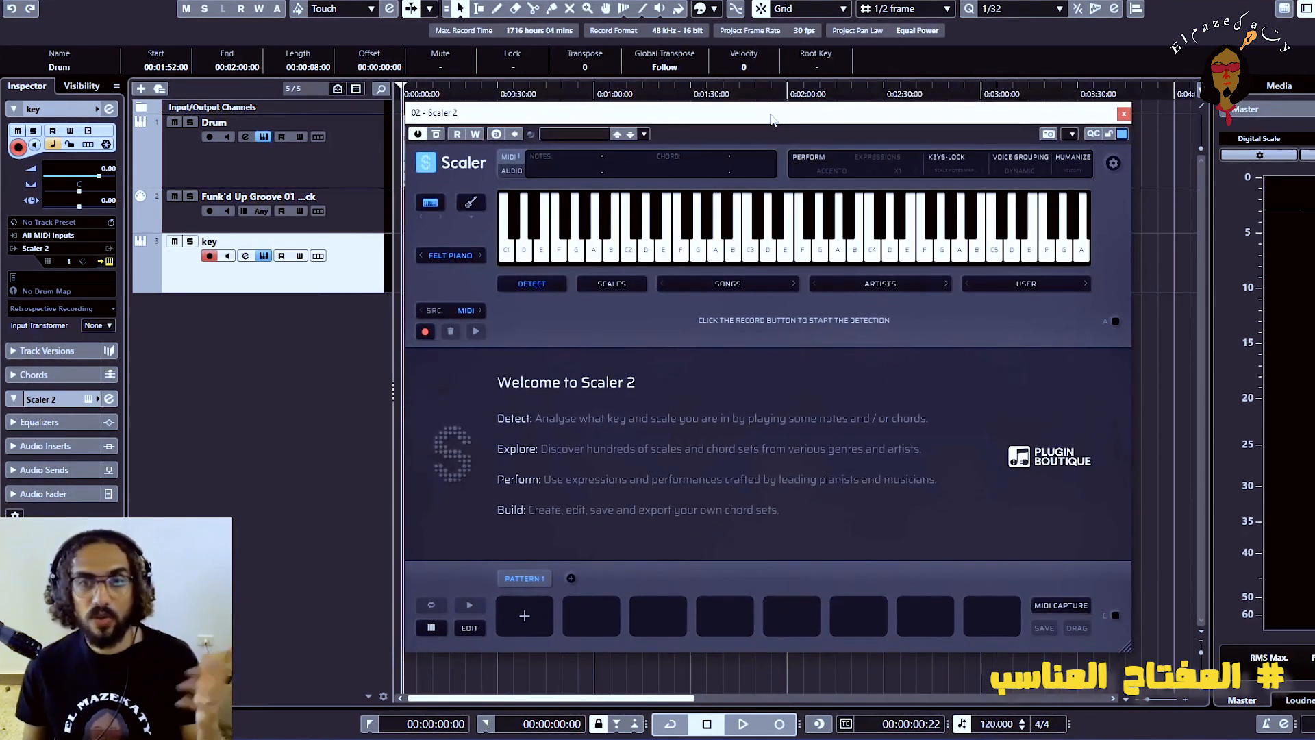
Choose the E Phrygian mode from Scaler 2's list of scales
click(615, 285)
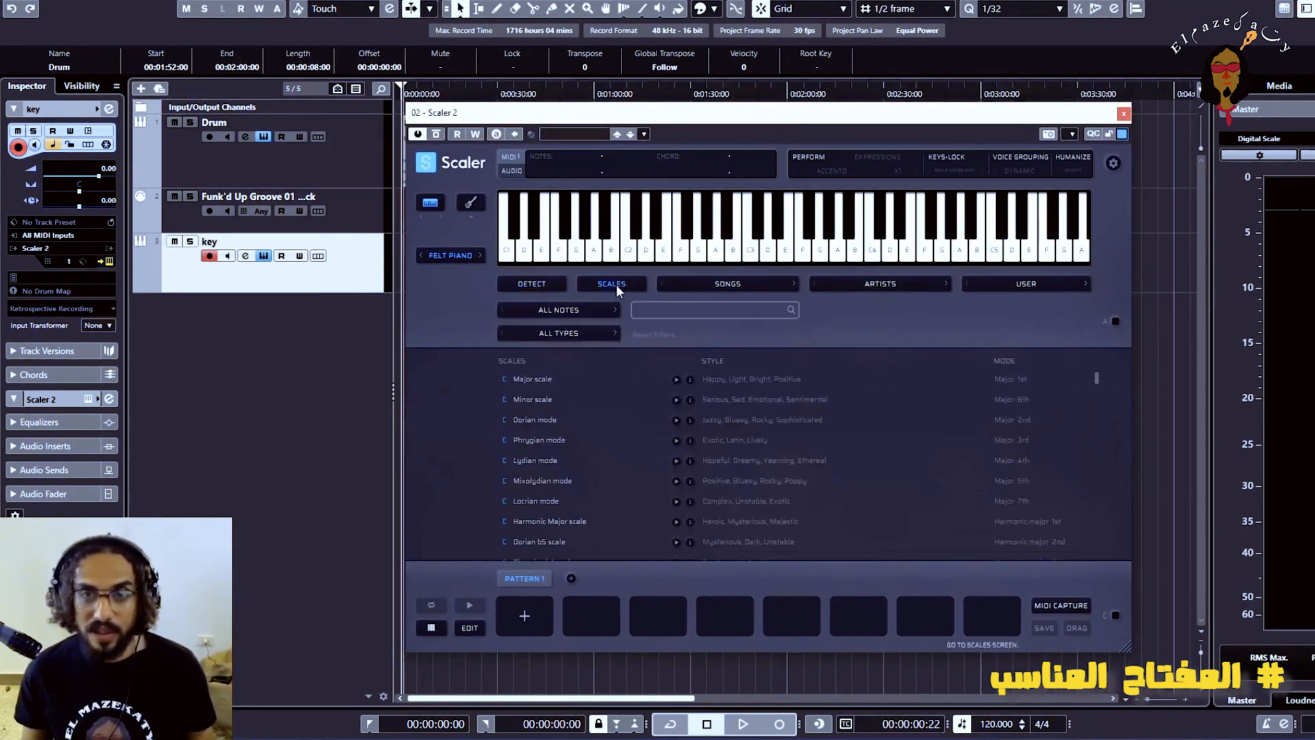
scroll(614, 446, down, 5)
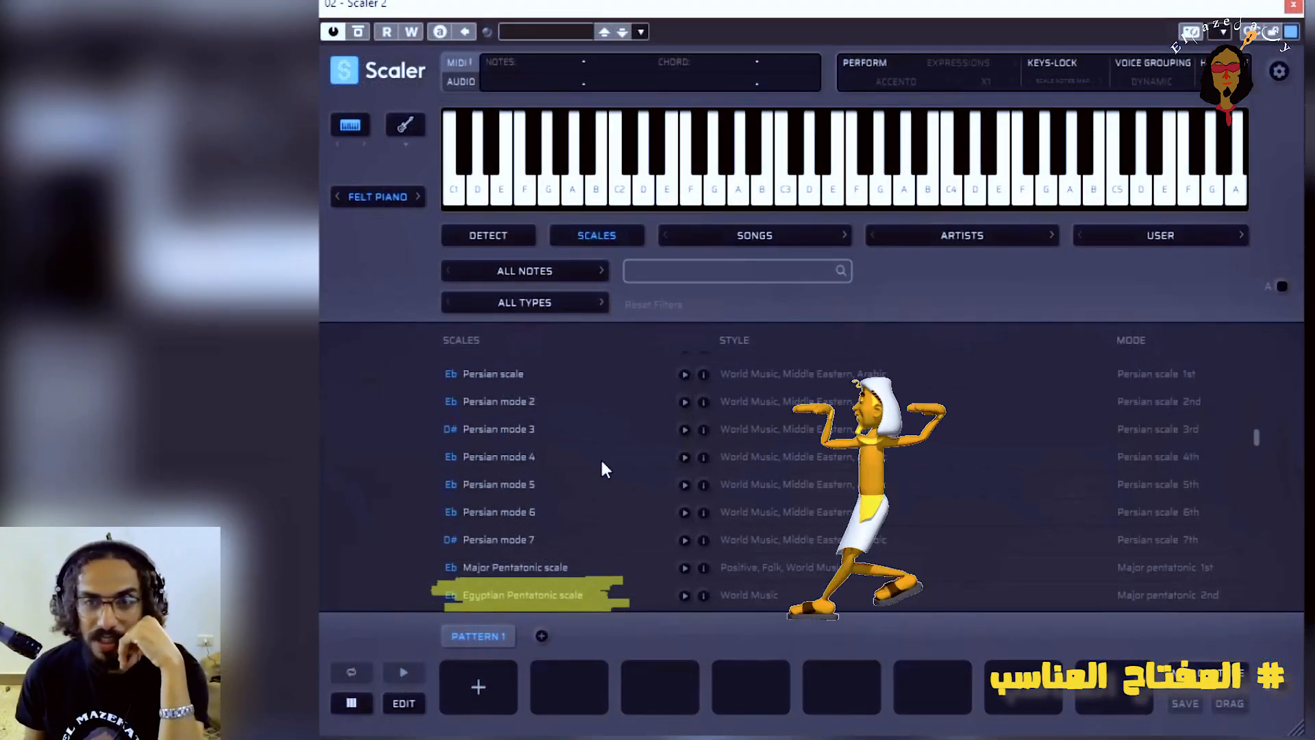
scroll(600, 457, down, 10)
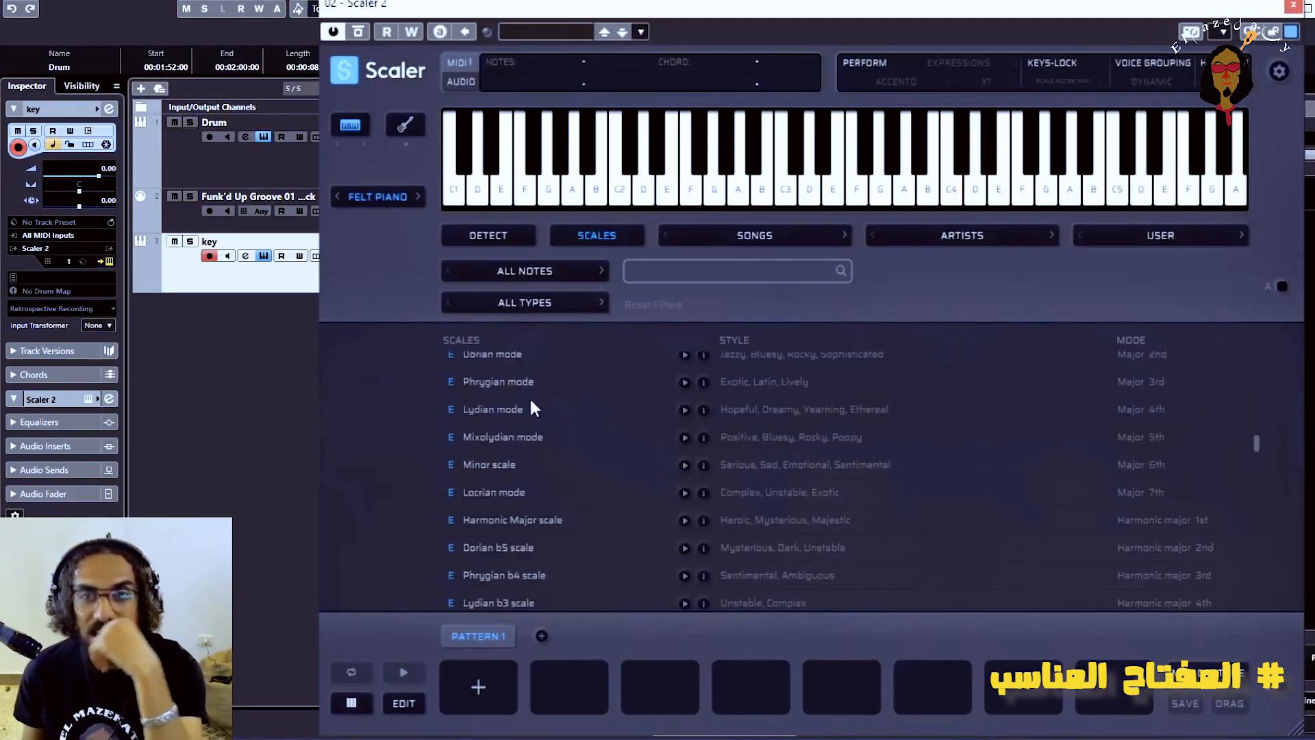
click(499, 382)
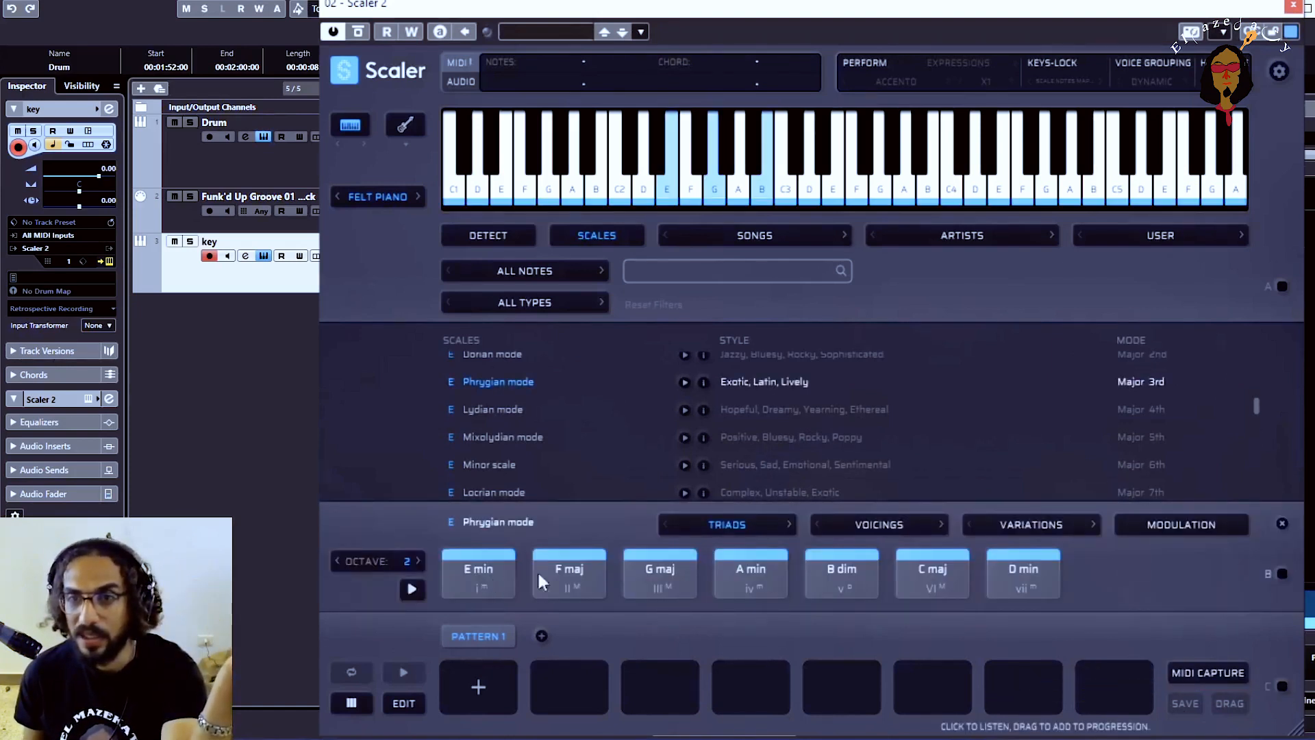
Audition the E Phrygian triads in order from E min to D min, then run through them again from F maj
click(479, 575)
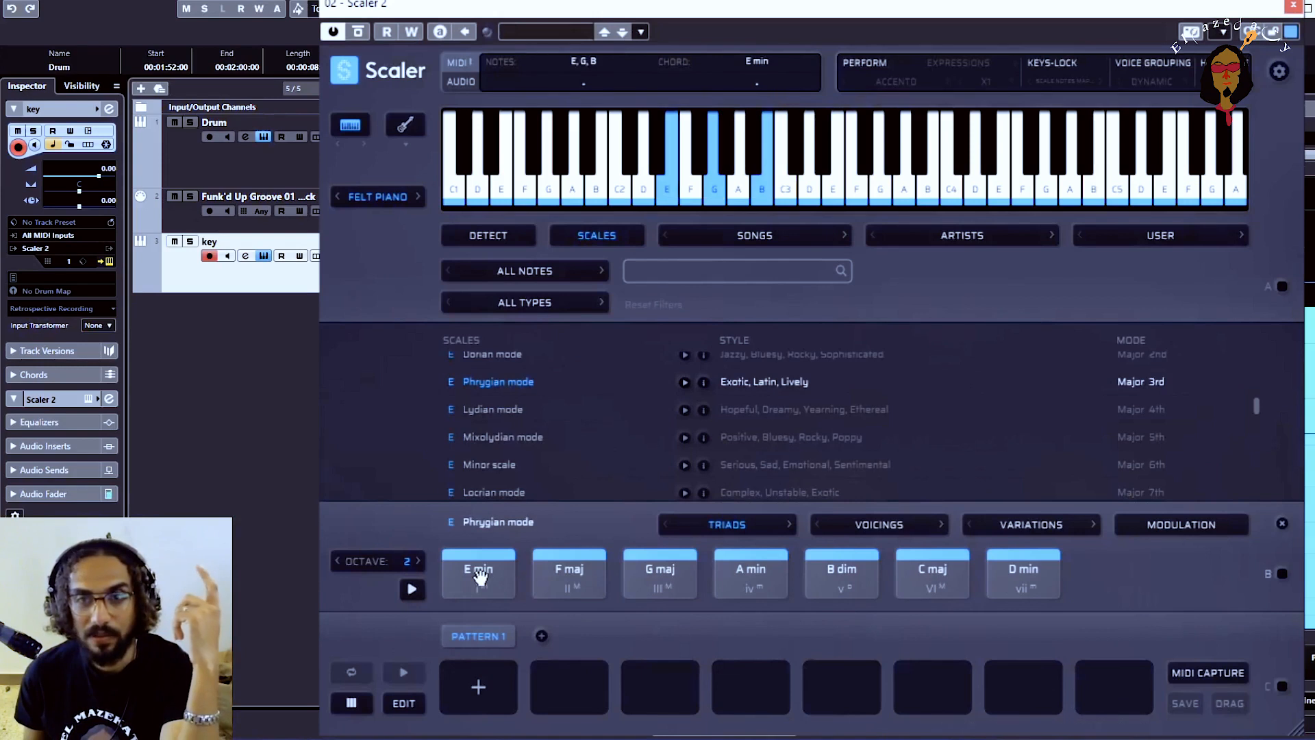
click(566, 570)
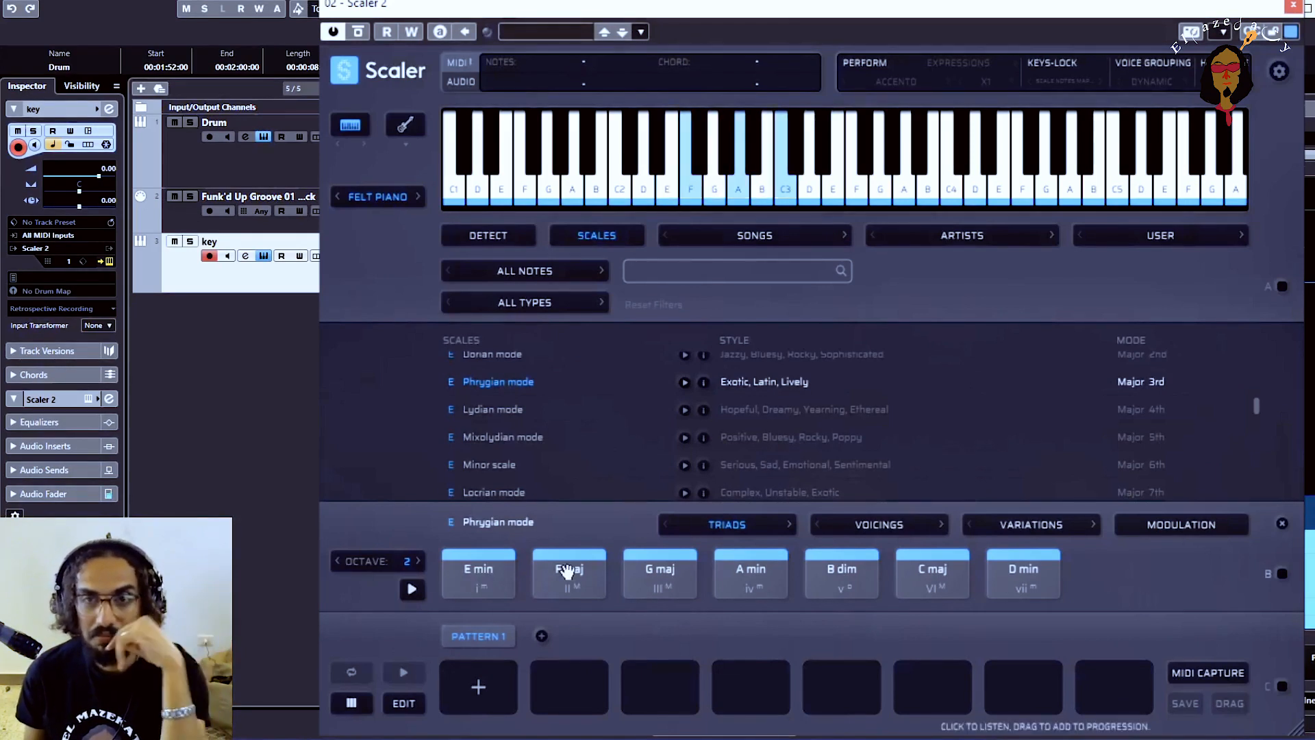
click(567, 571)
click(662, 570)
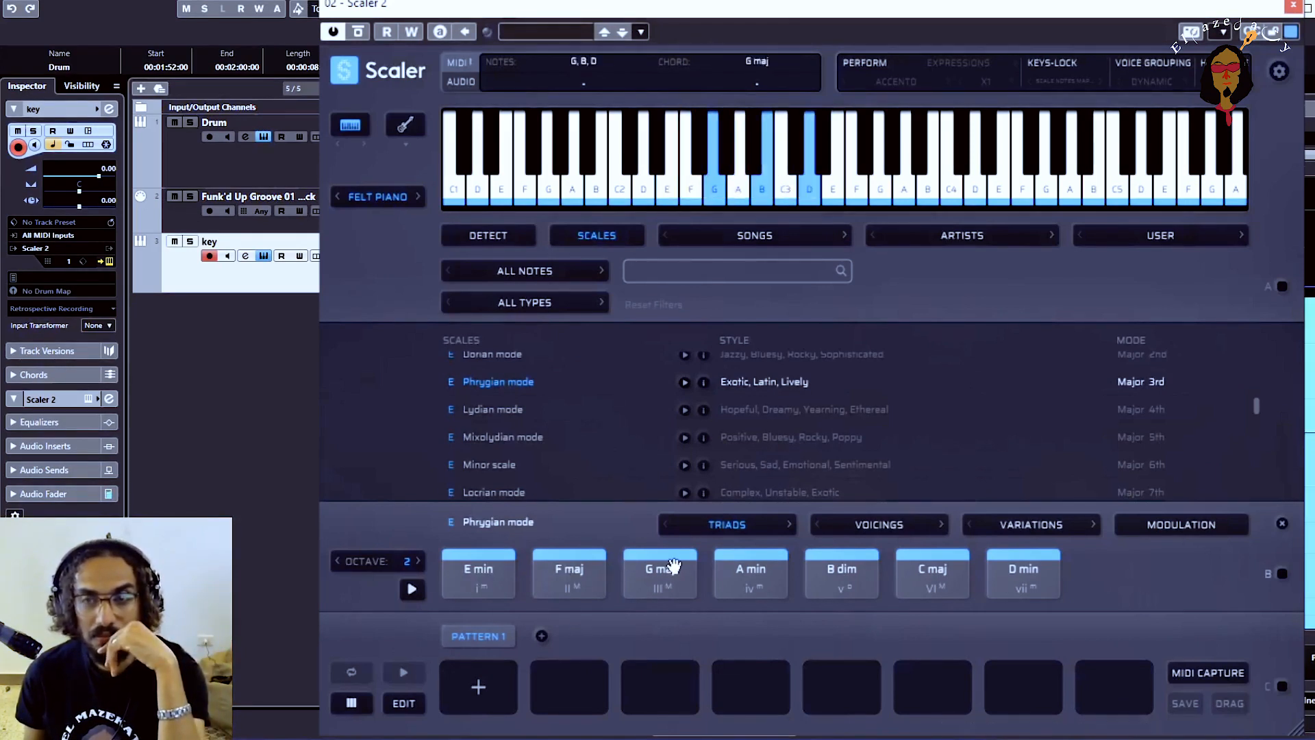
click(758, 575)
click(850, 572)
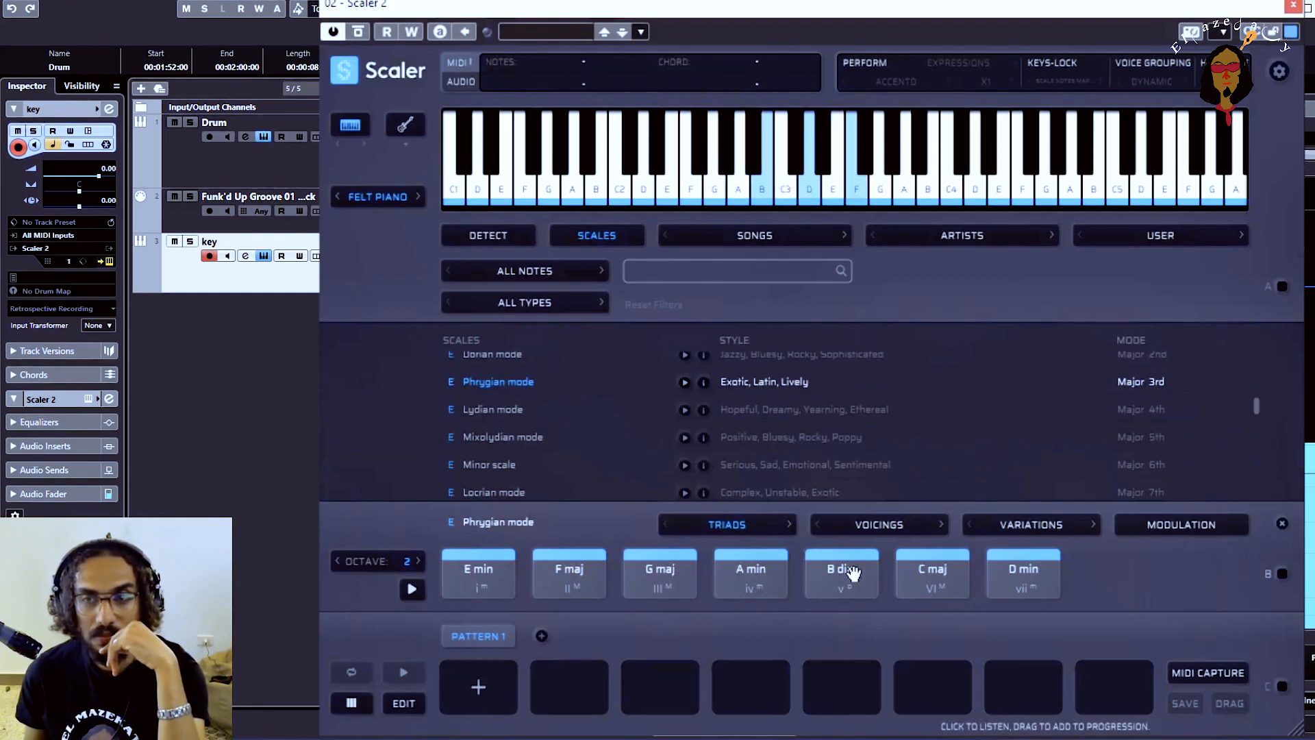
click(943, 574)
click(1032, 574)
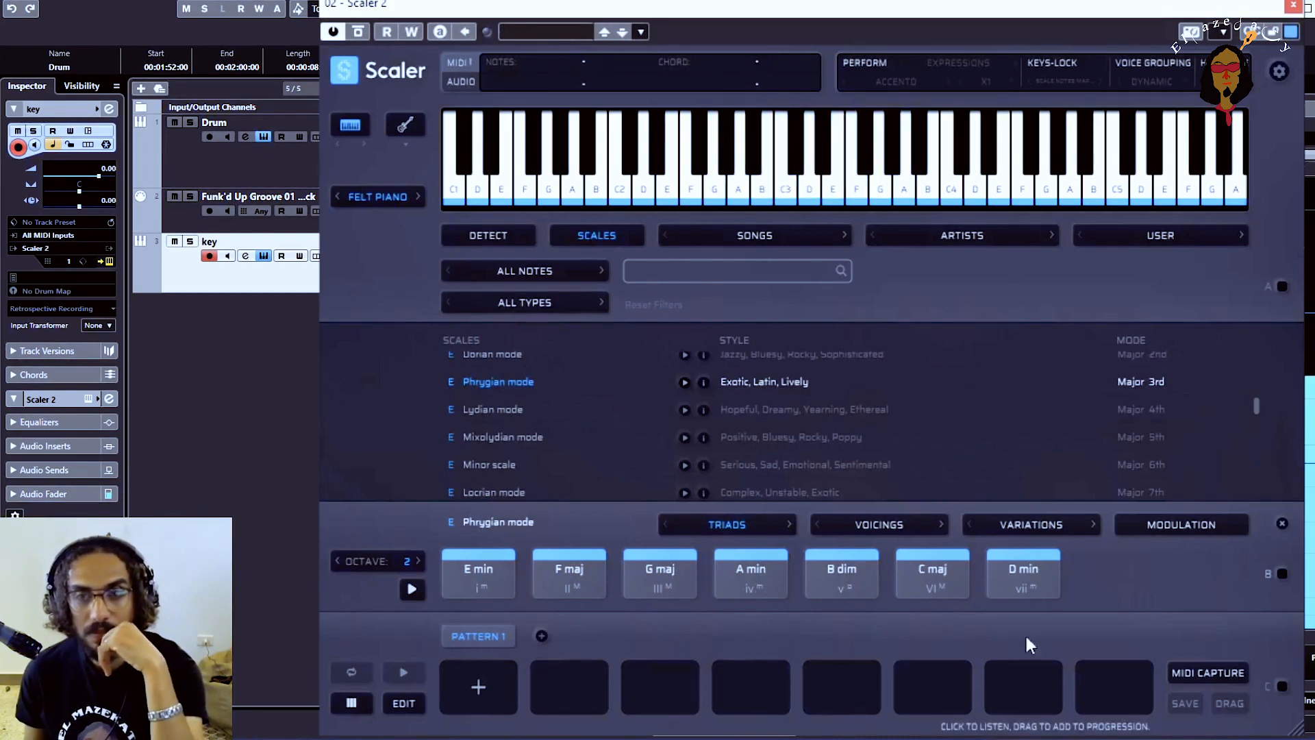
click(567, 582)
click(647, 592)
click(732, 594)
click(832, 589)
click(926, 584)
click(992, 589)
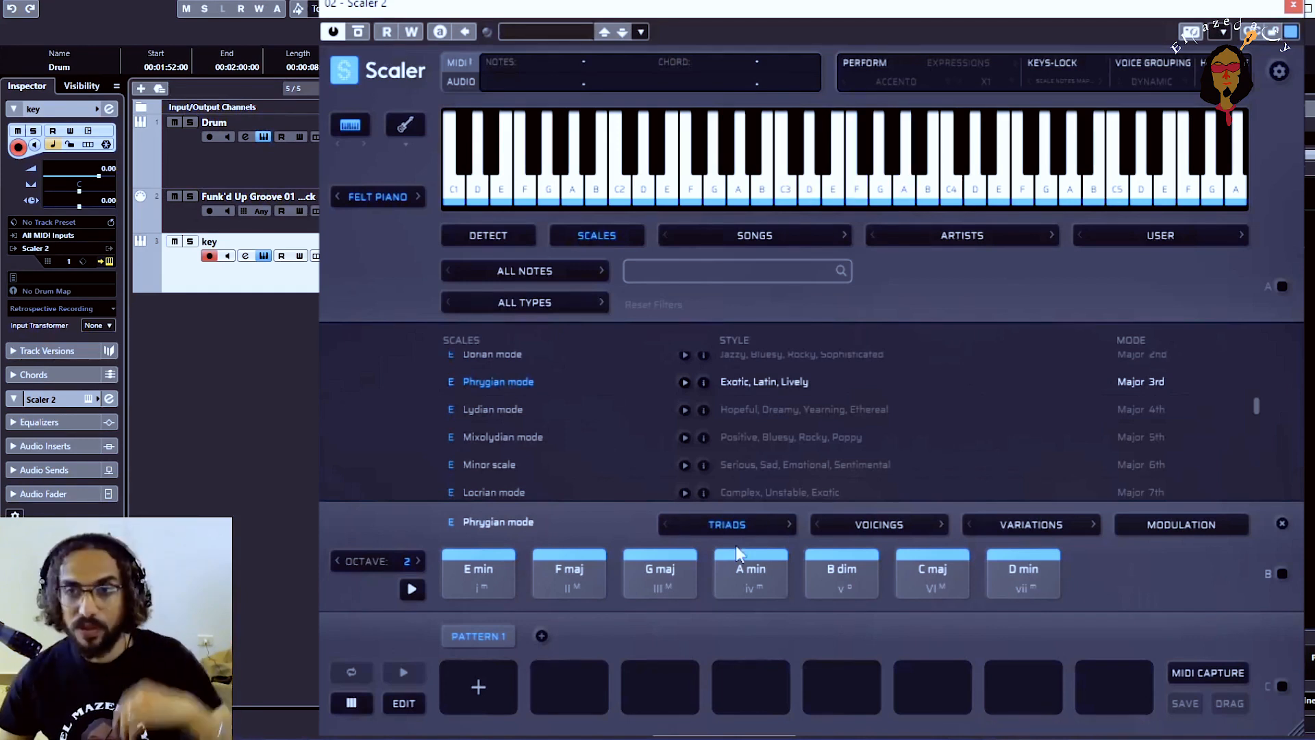
Audition E min and G maj, and place G maj as the first chord of Pattern 1
click(493, 582)
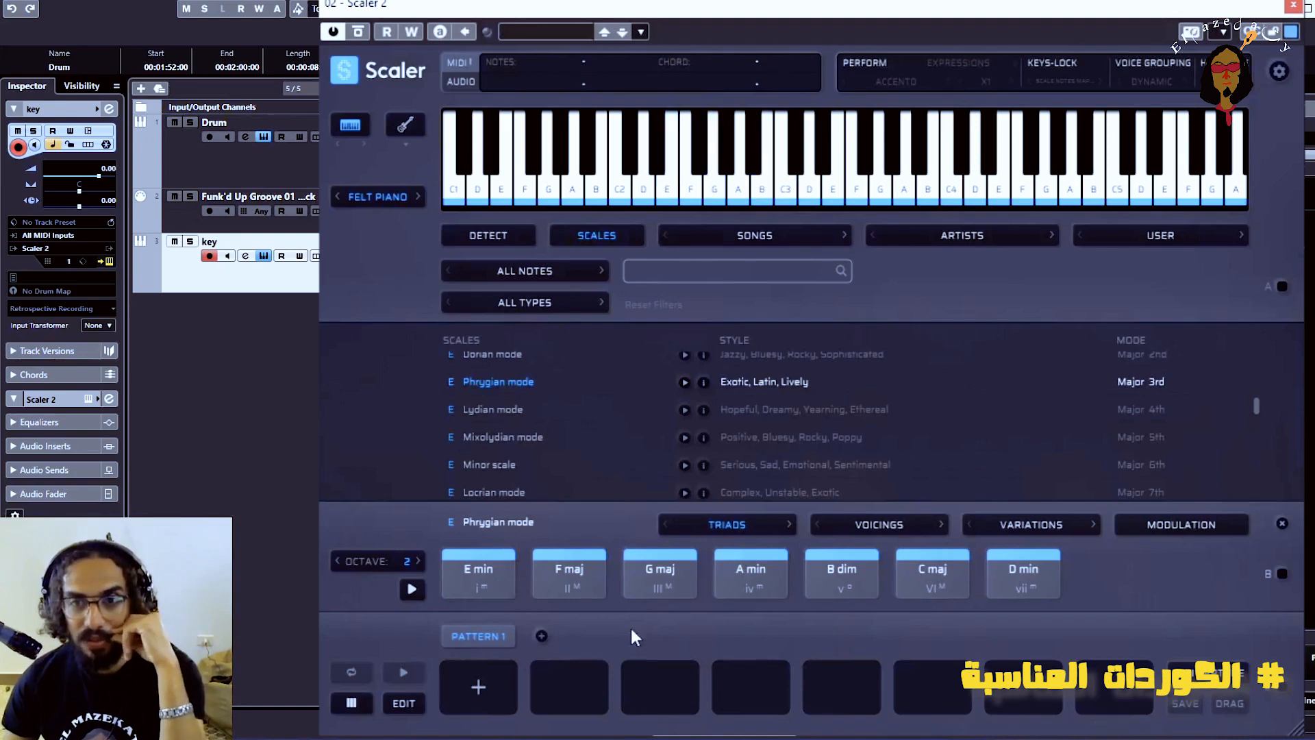
click(661, 576)
drag(646, 581, 478, 685)
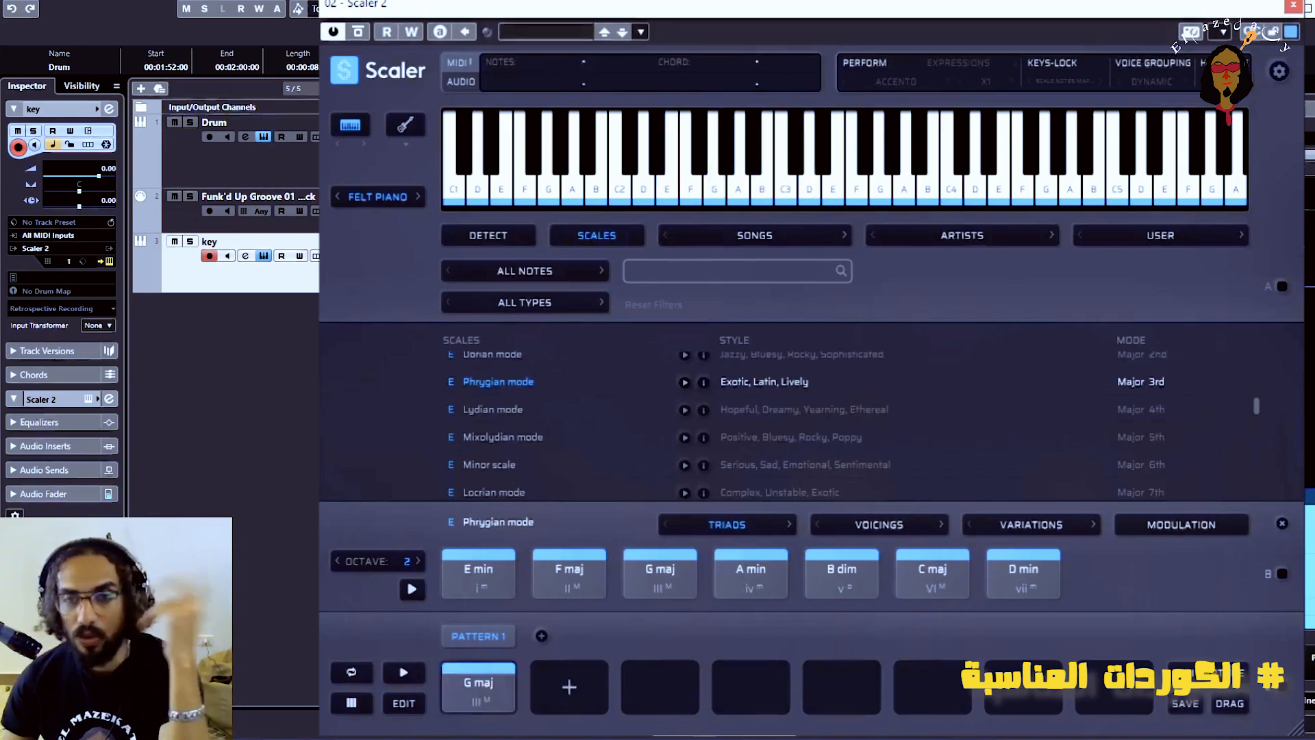
Compare the triads by ear and add E min and A min as the second and third chords of Pattern 1
click(512, 581)
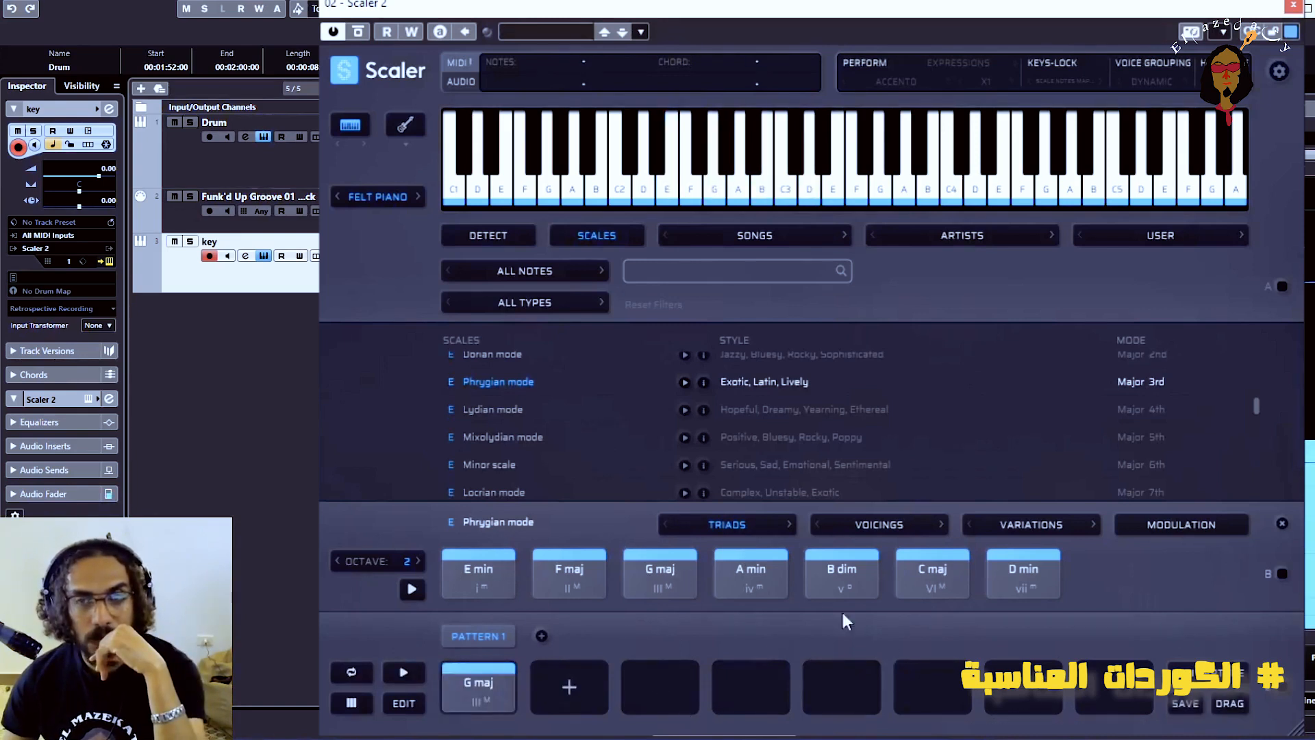
click(754, 581)
click(670, 573)
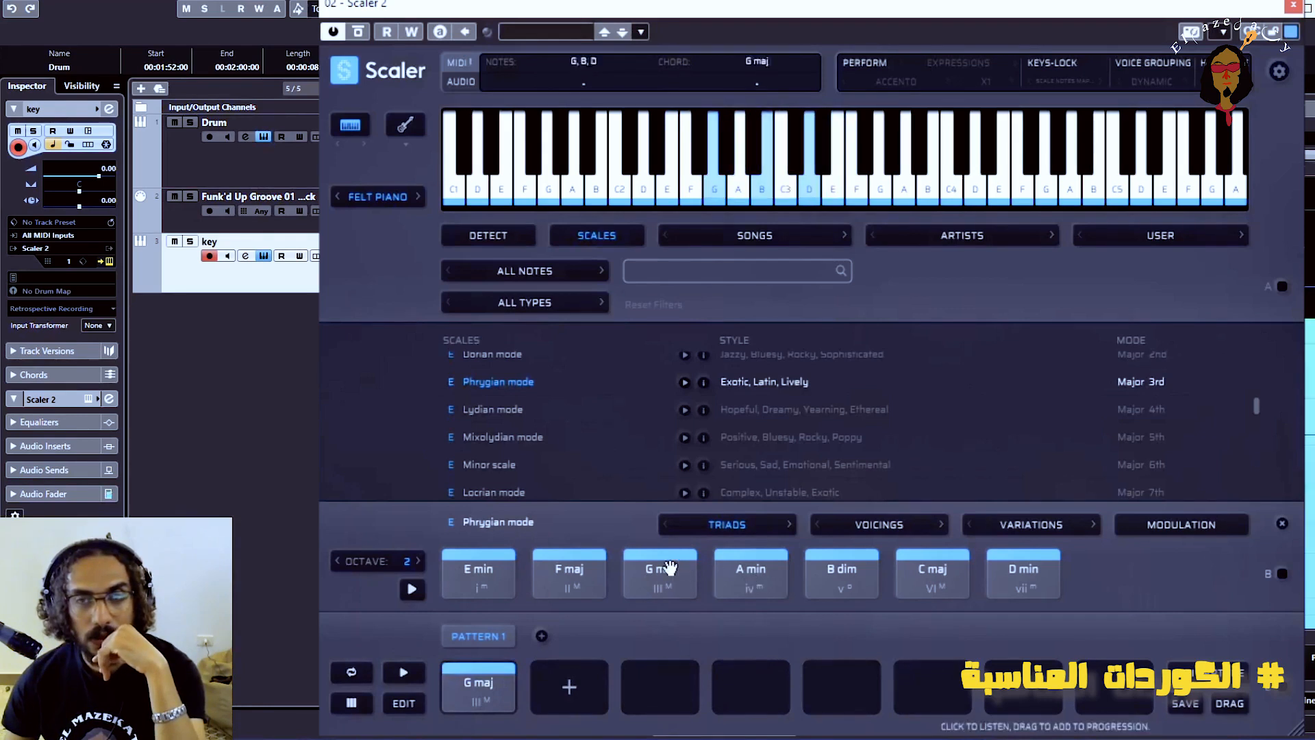
click(467, 579)
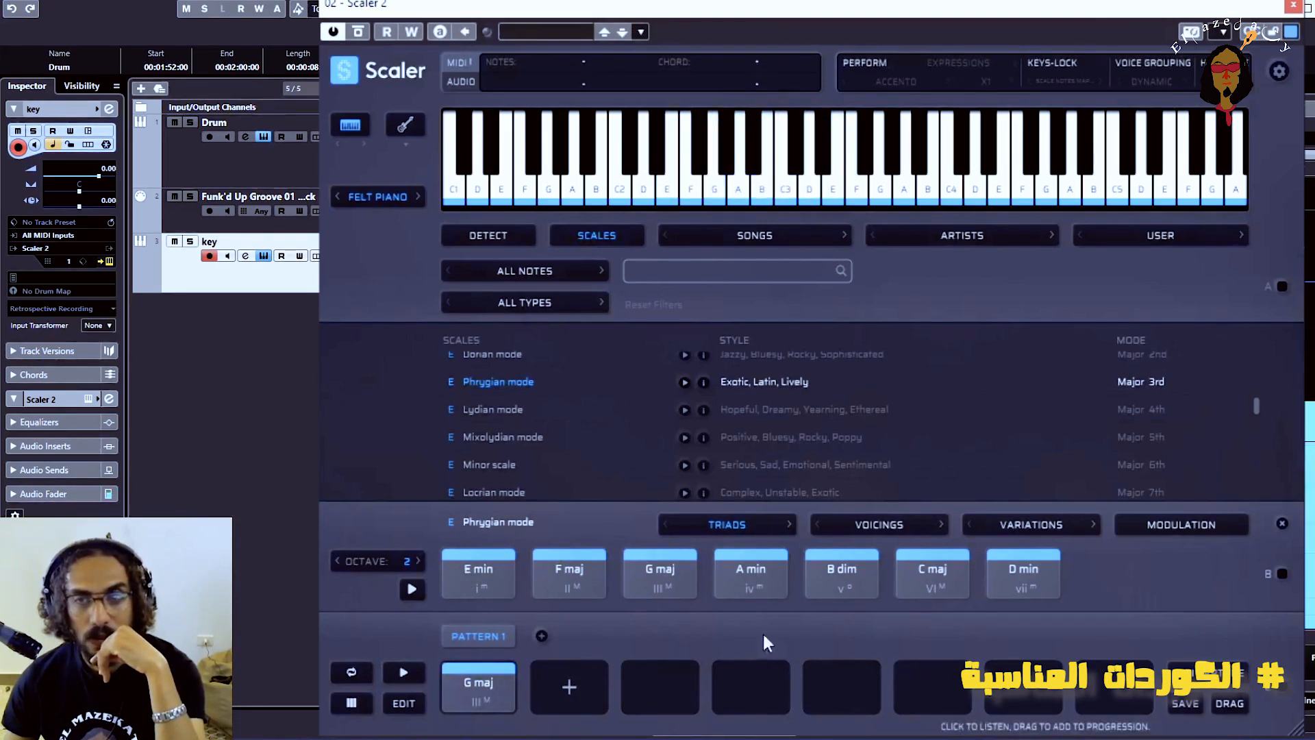
click(842, 585)
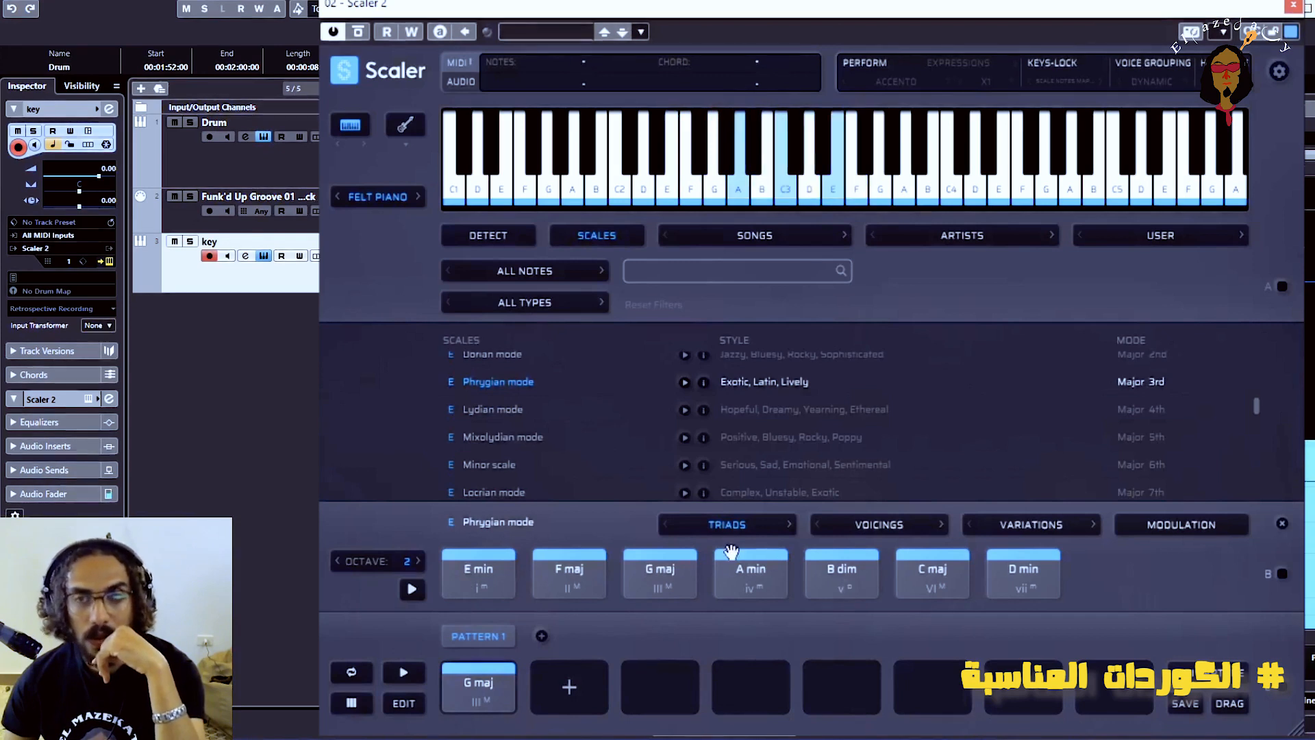
click(742, 573)
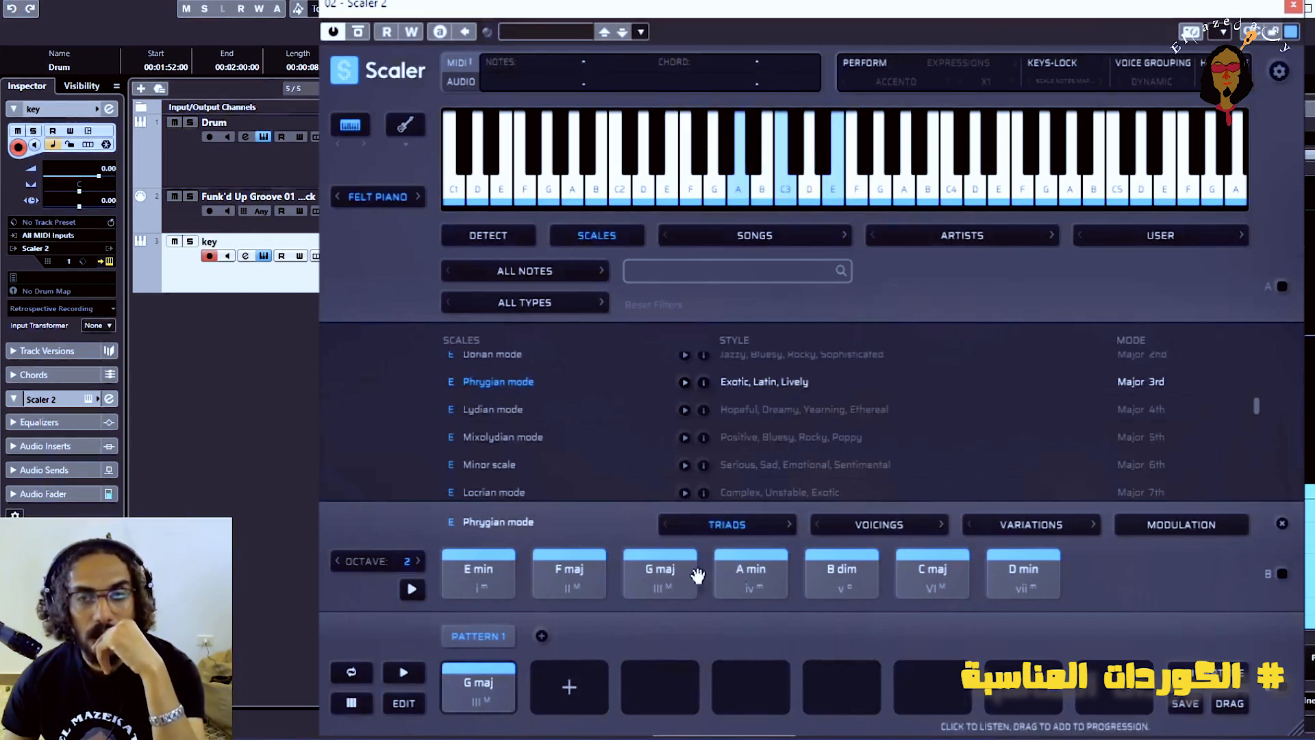
click(659, 579)
click(476, 572)
click(749, 579)
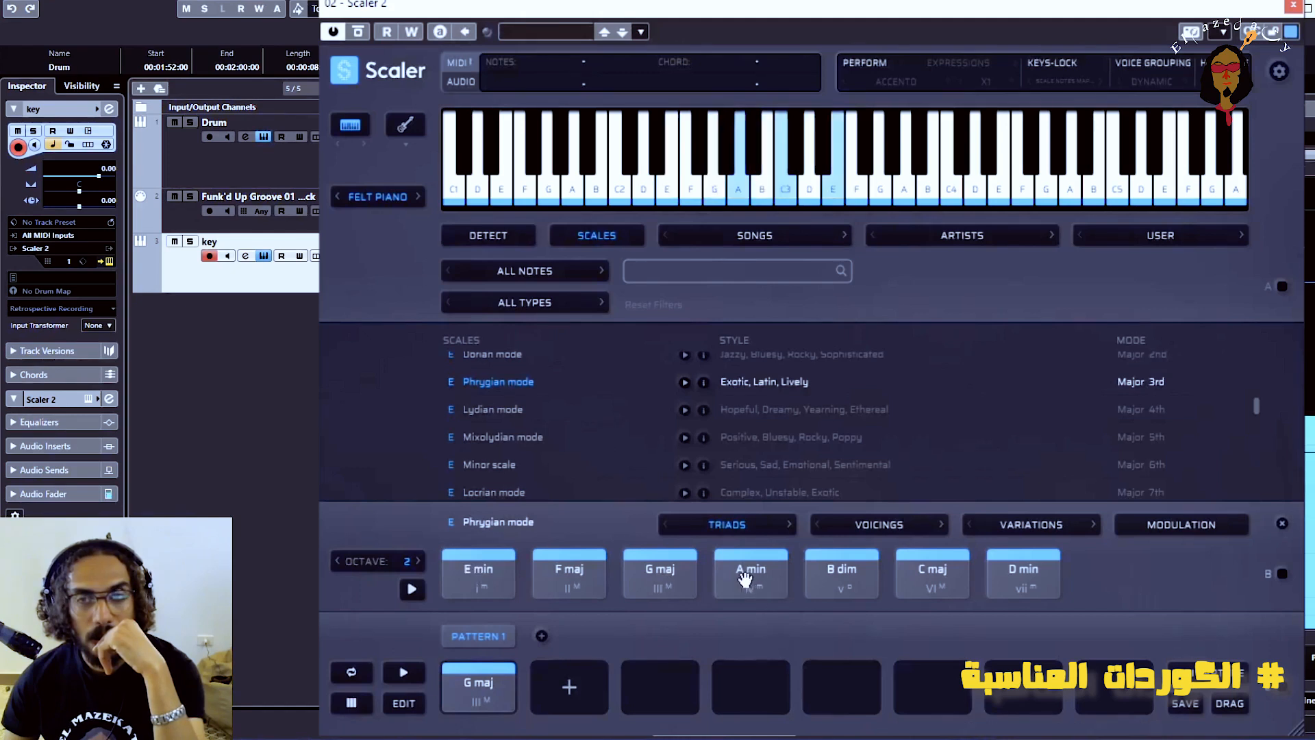
click(539, 570)
drag(483, 578, 558, 691)
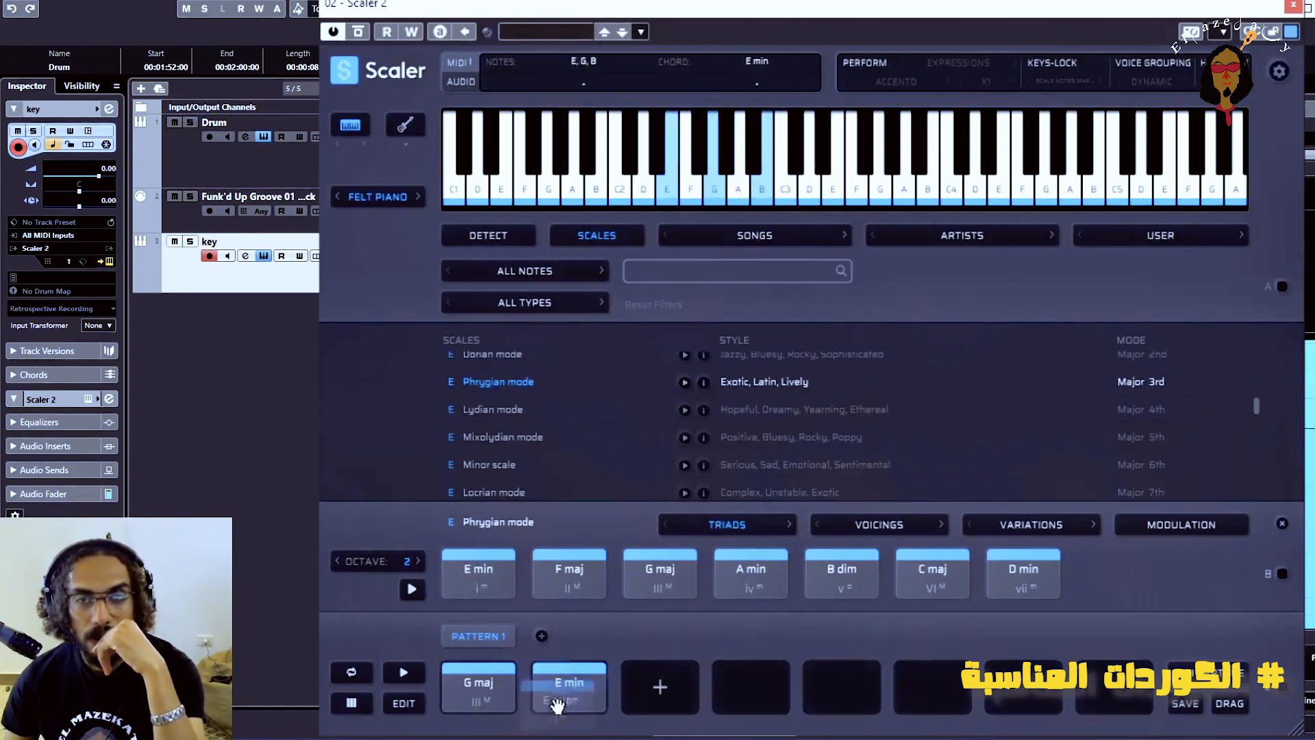
drag(757, 585, 654, 685)
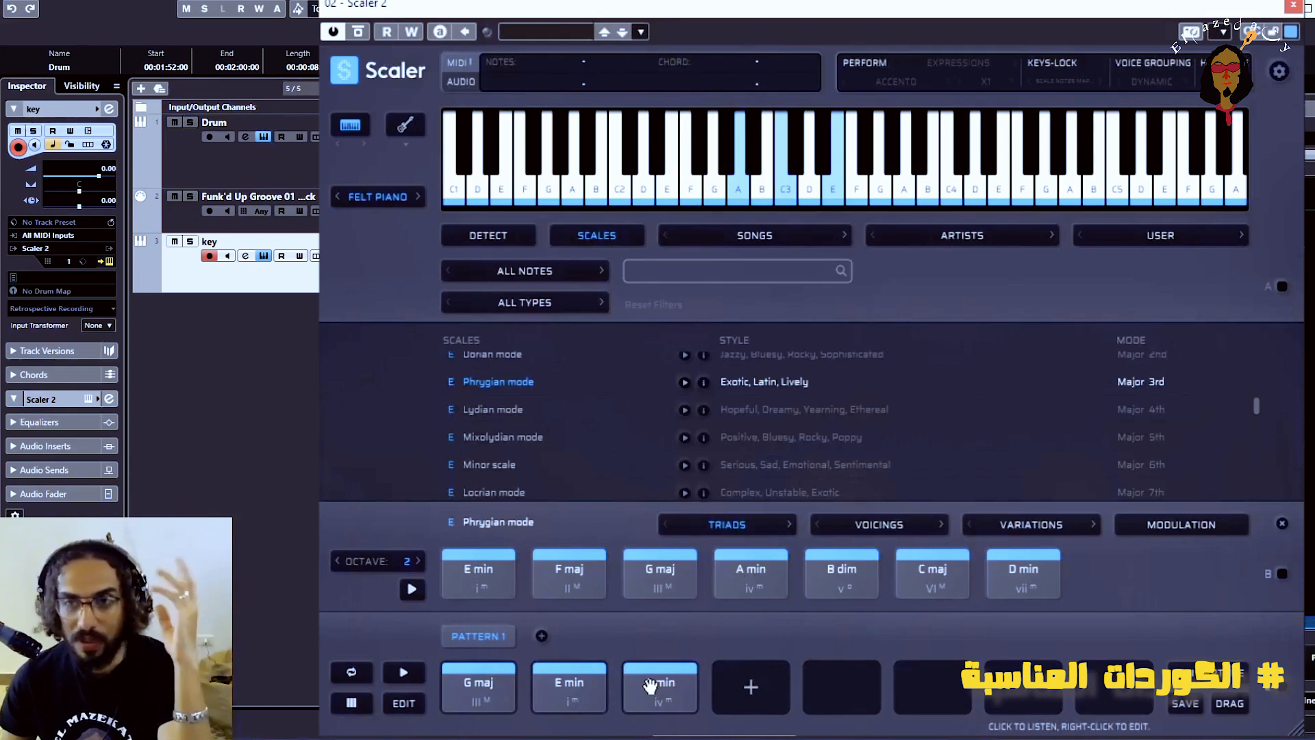
Try candidate triads against the progression and add F maj as the fourth chord of Pattern 1
click(932, 576)
click(841, 576)
click(479, 682)
click(565, 692)
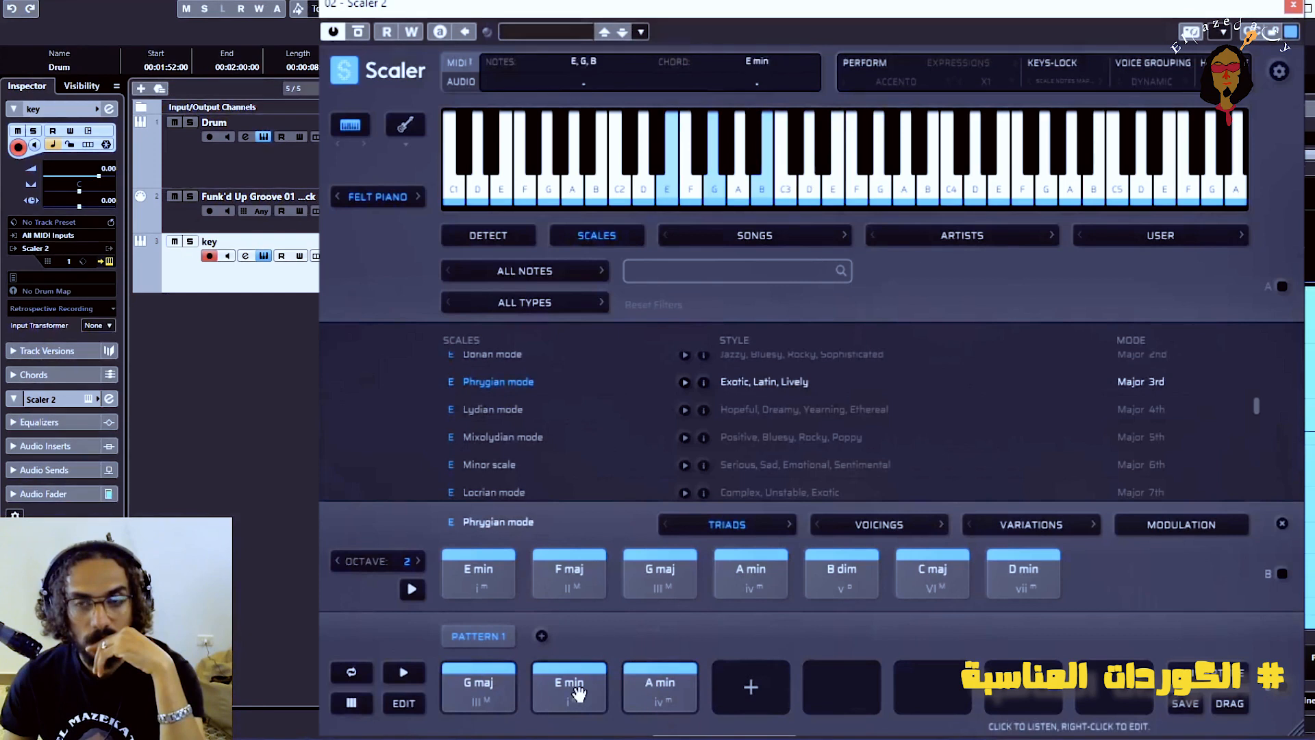
click(677, 702)
click(569, 582)
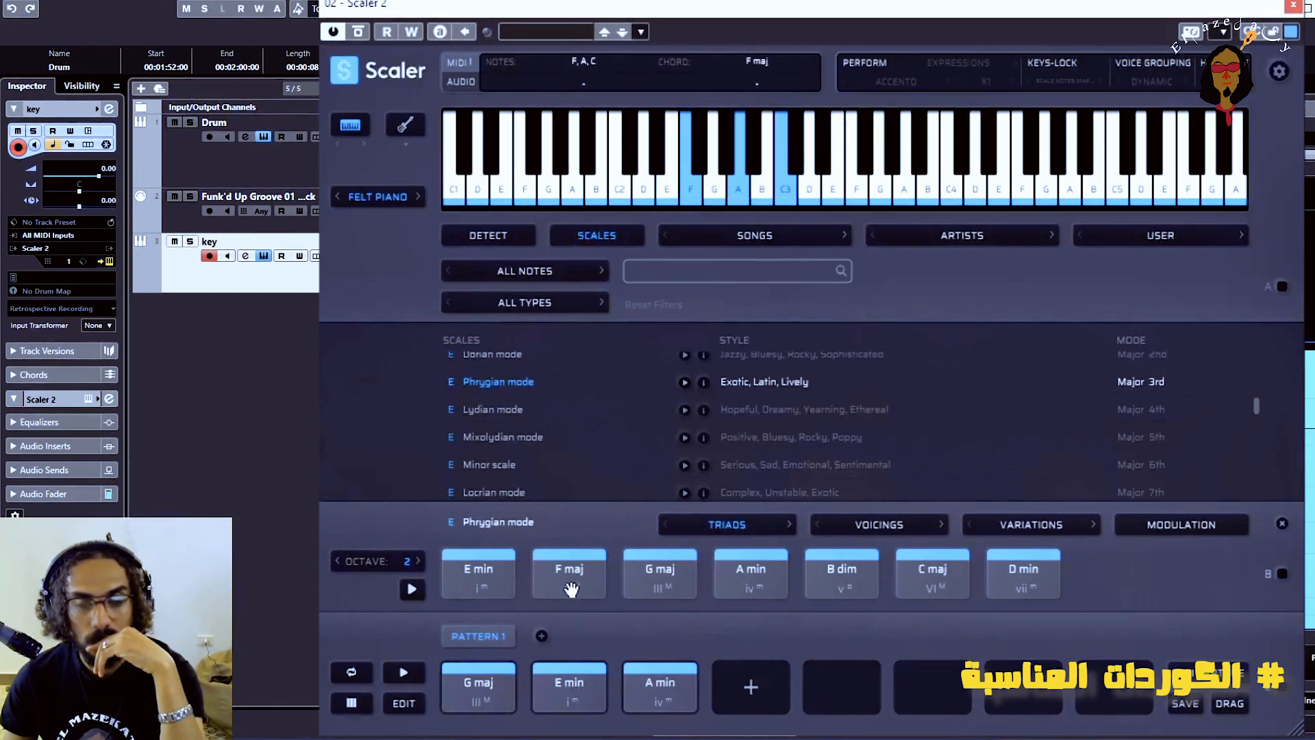
drag(570, 589, 751, 688)
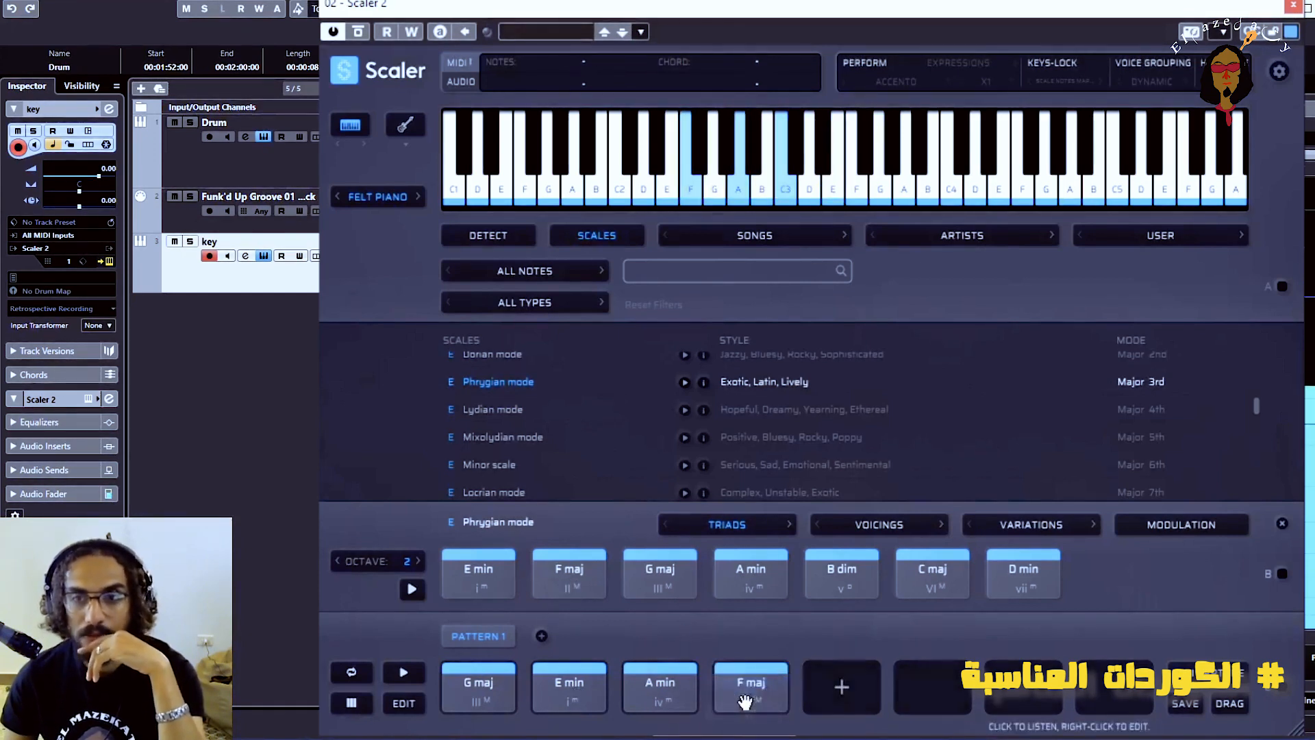
Play the G maj, E min, A min and F maj chords of Pattern 1 in varying order to hear the progression
click(479, 692)
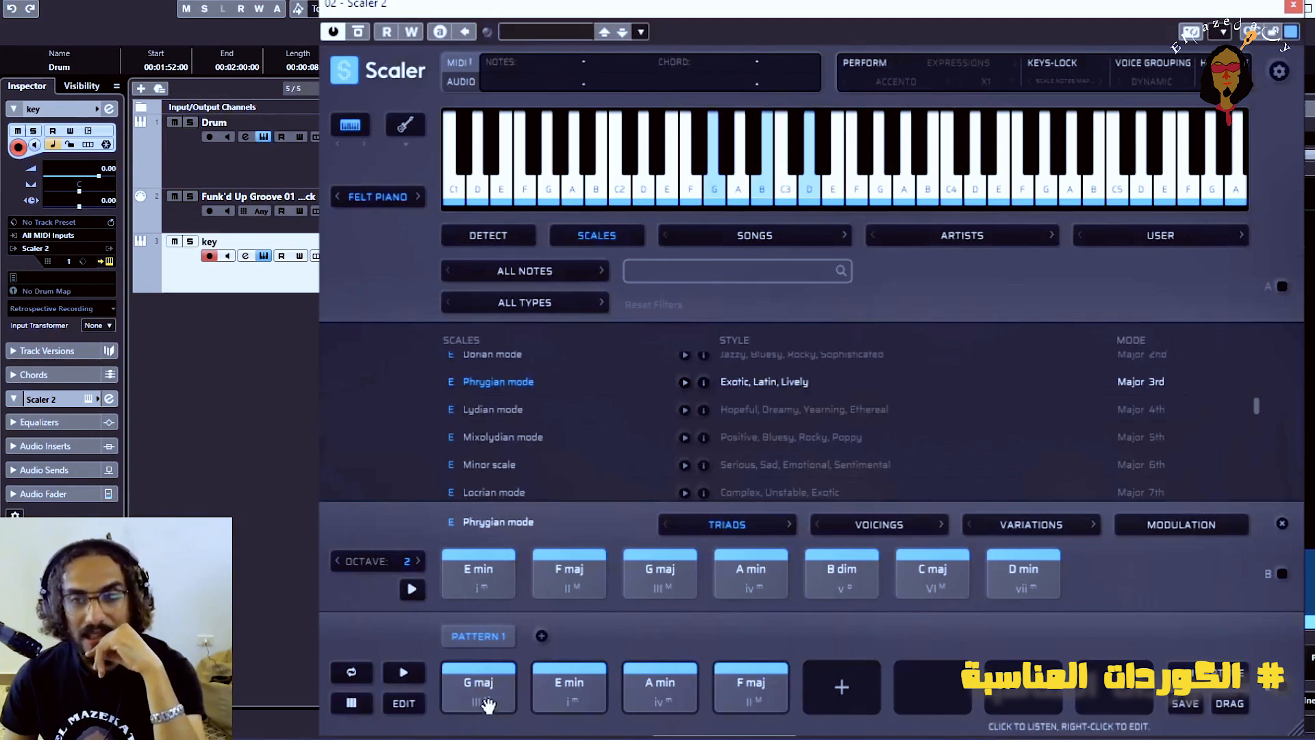
click(660, 699)
click(769, 704)
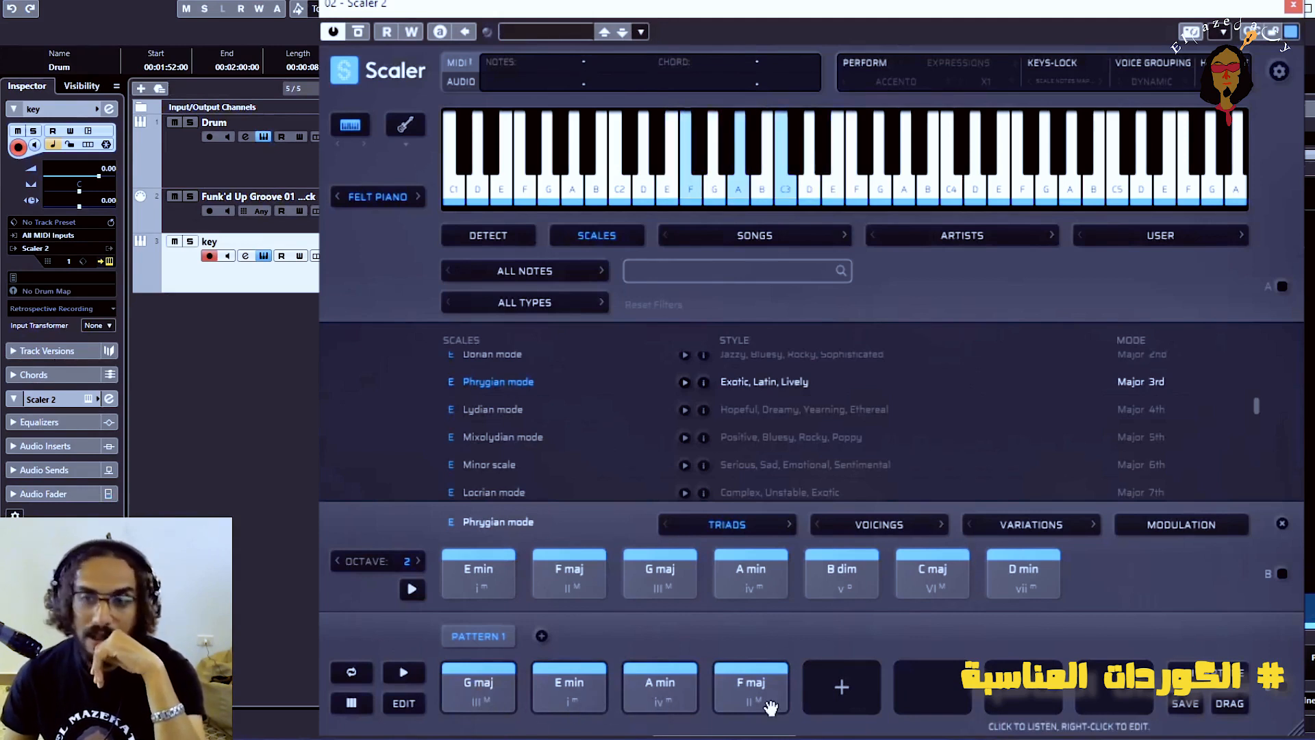
click(558, 695)
click(669, 697)
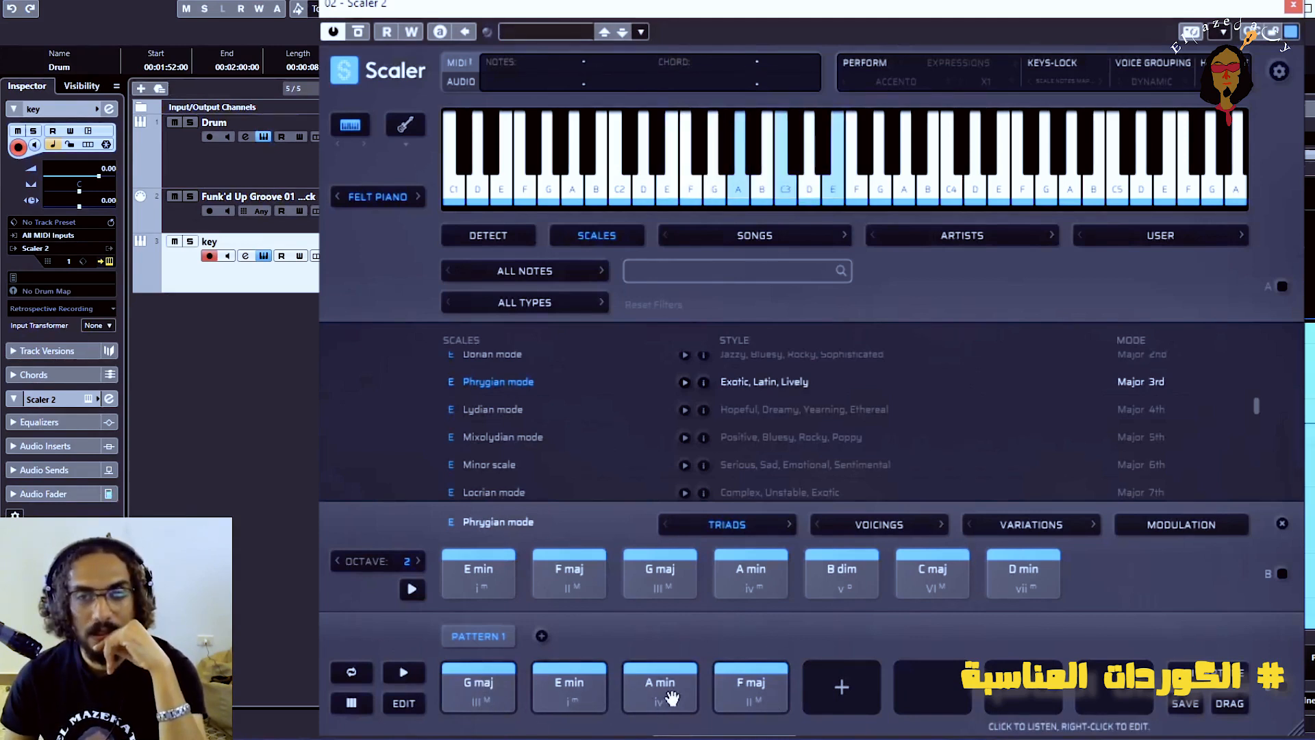
Listen to the F maj and E min chords again and add E min as the fifth chord of Pattern 1
click(752, 692)
click(573, 691)
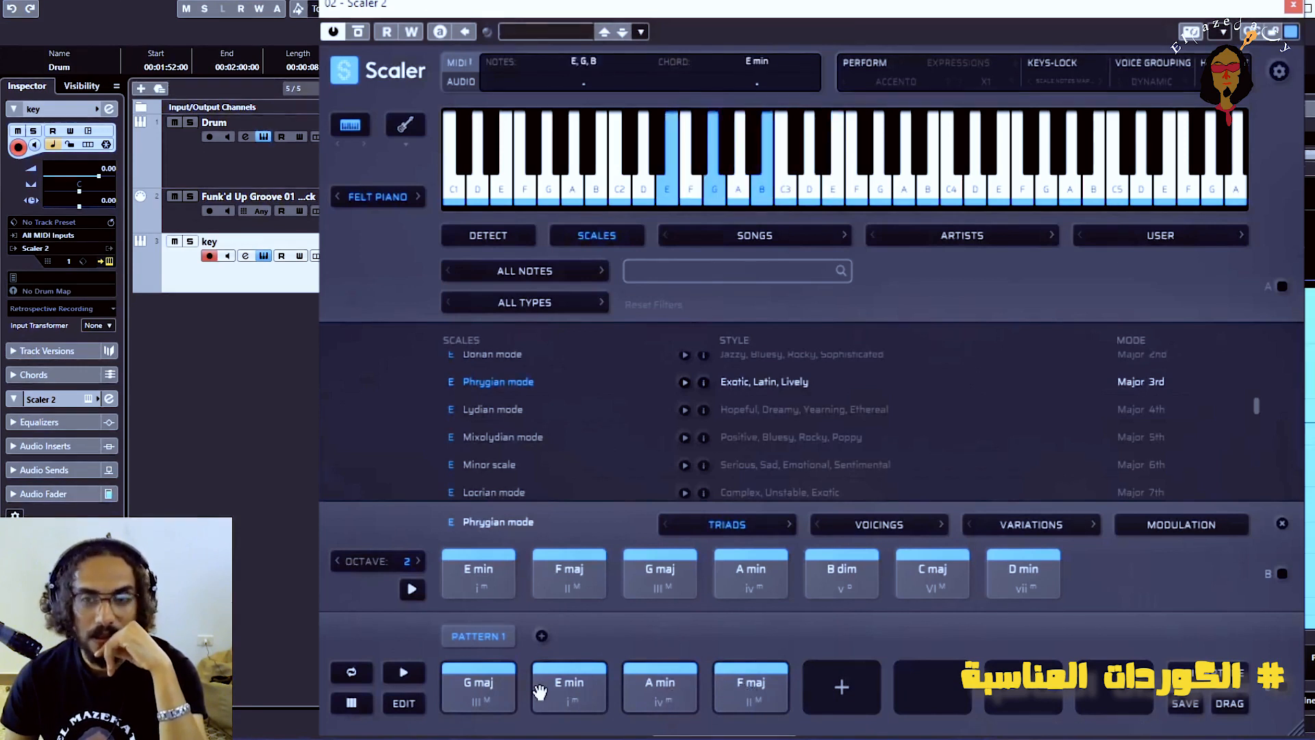
drag(479, 572, 843, 685)
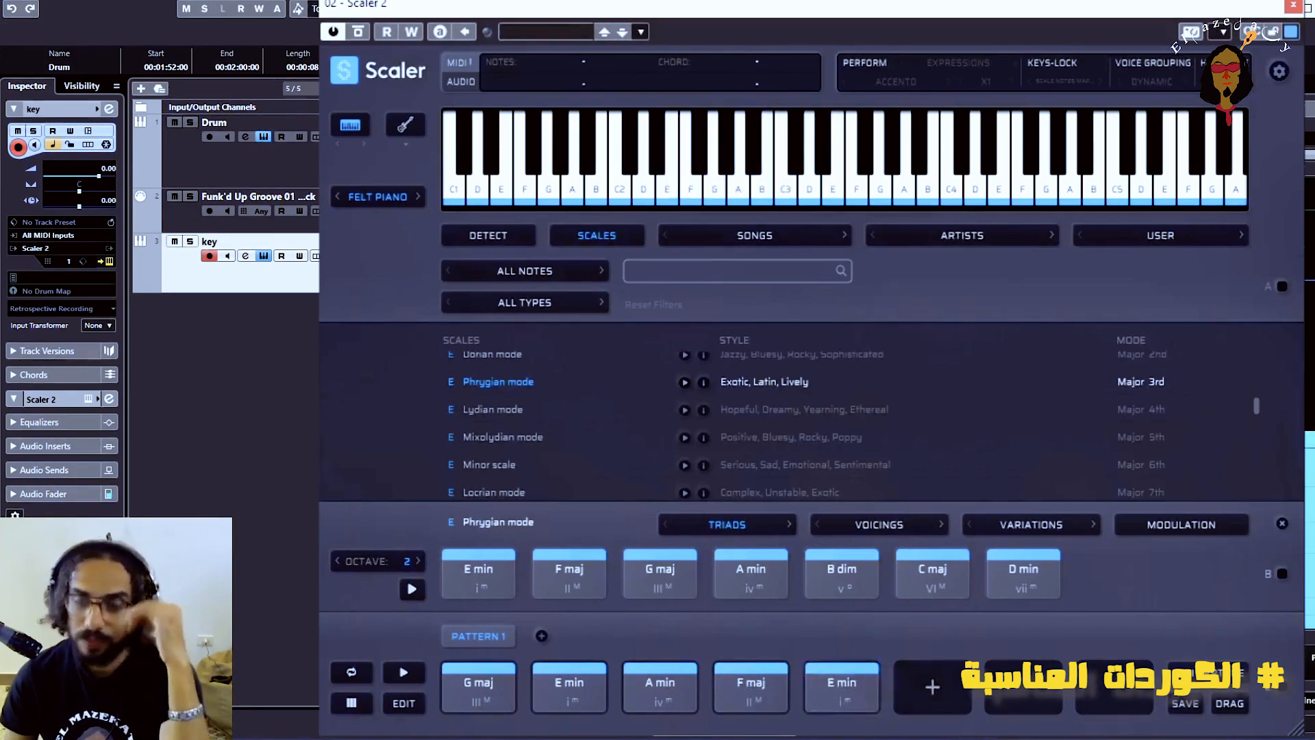
Set the playback repeats of Pattern 1 to 4 for G maj, E min and A min, and 2 for F maj and the last E min
click(404, 704)
click(514, 551)
click(513, 555)
click(513, 554)
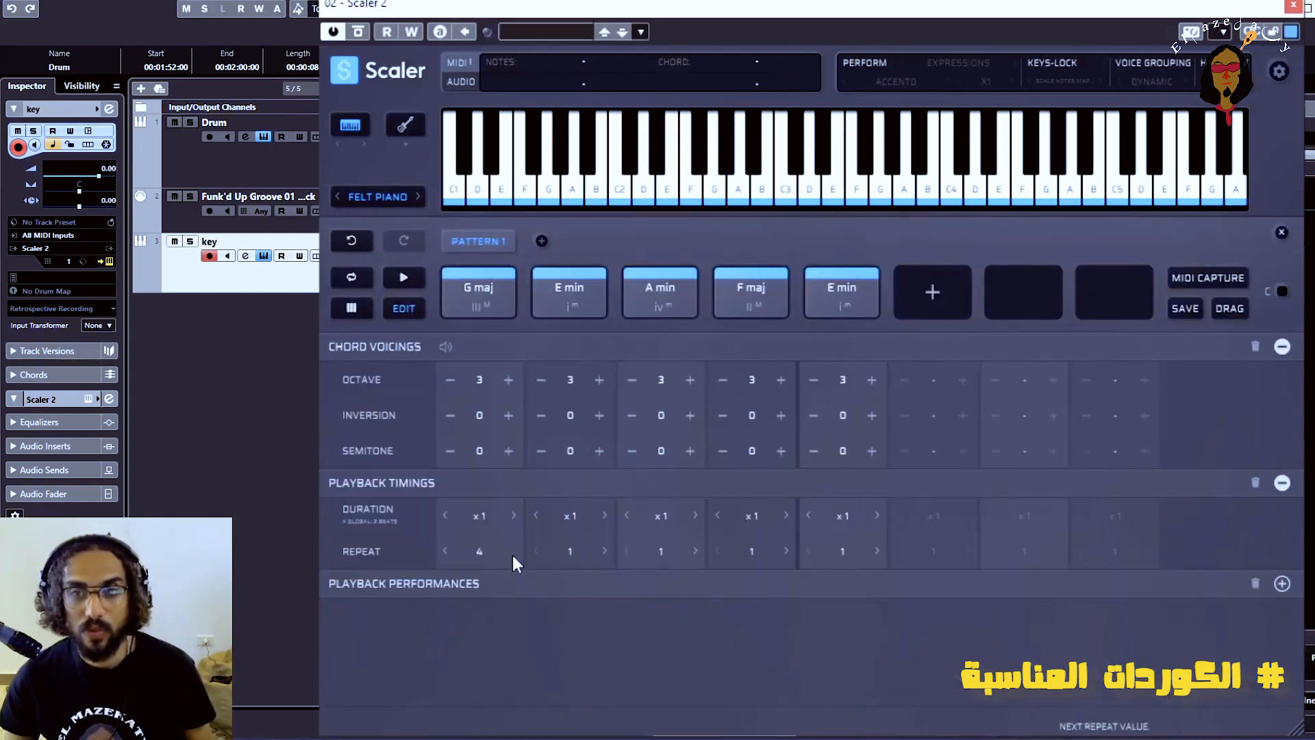
click(603, 552)
click(603, 552)
click(603, 553)
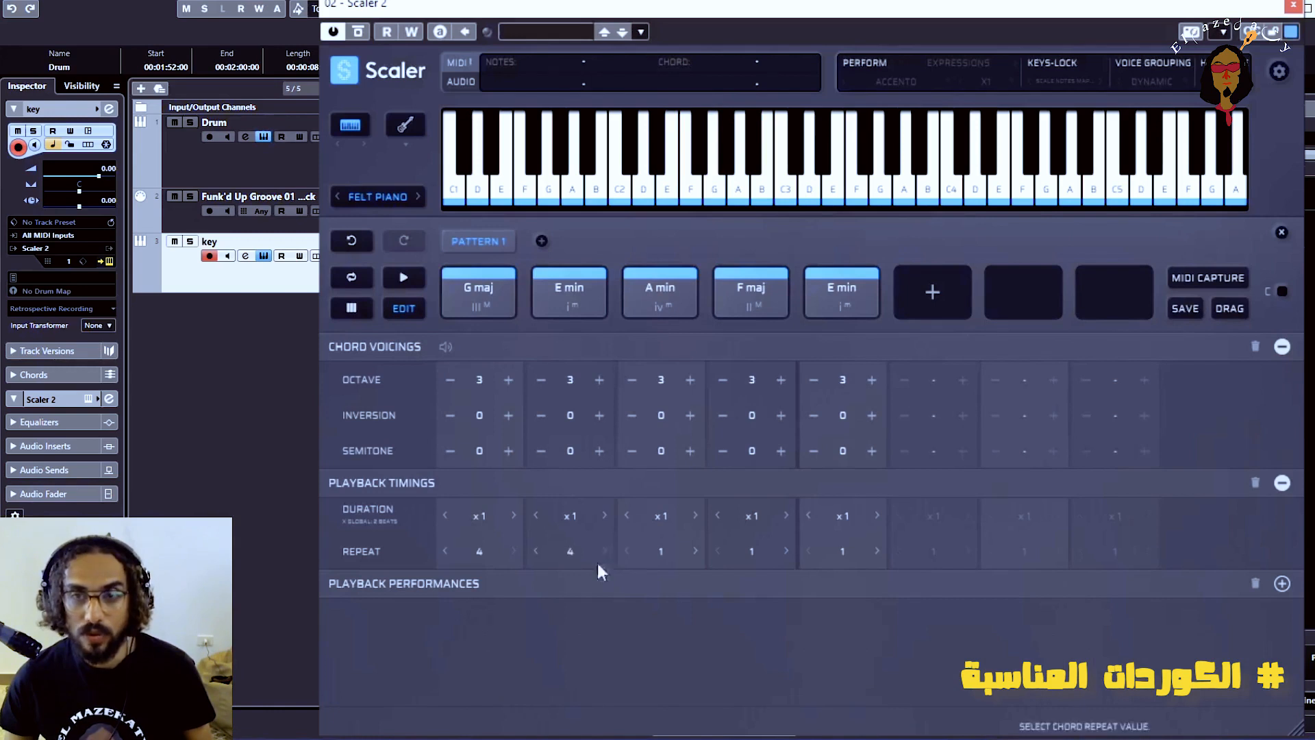
click(696, 552)
click(696, 551)
click(696, 552)
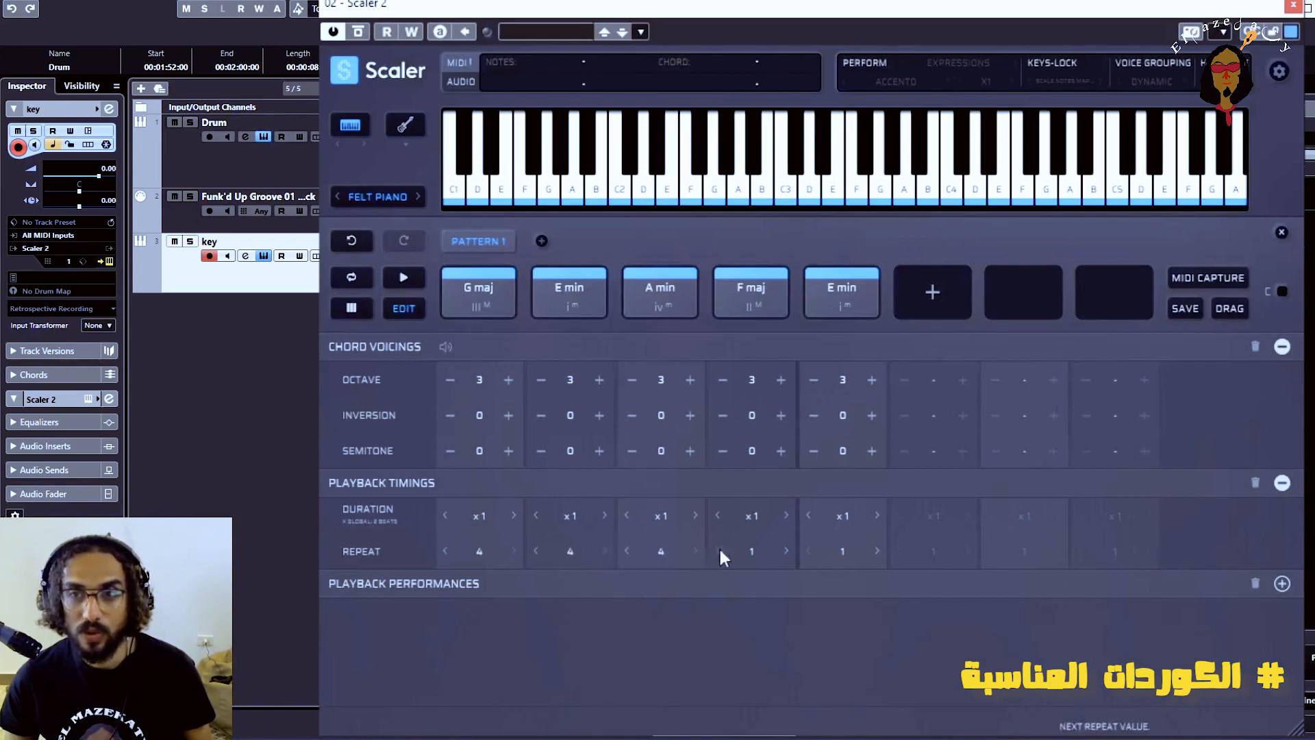
click(877, 551)
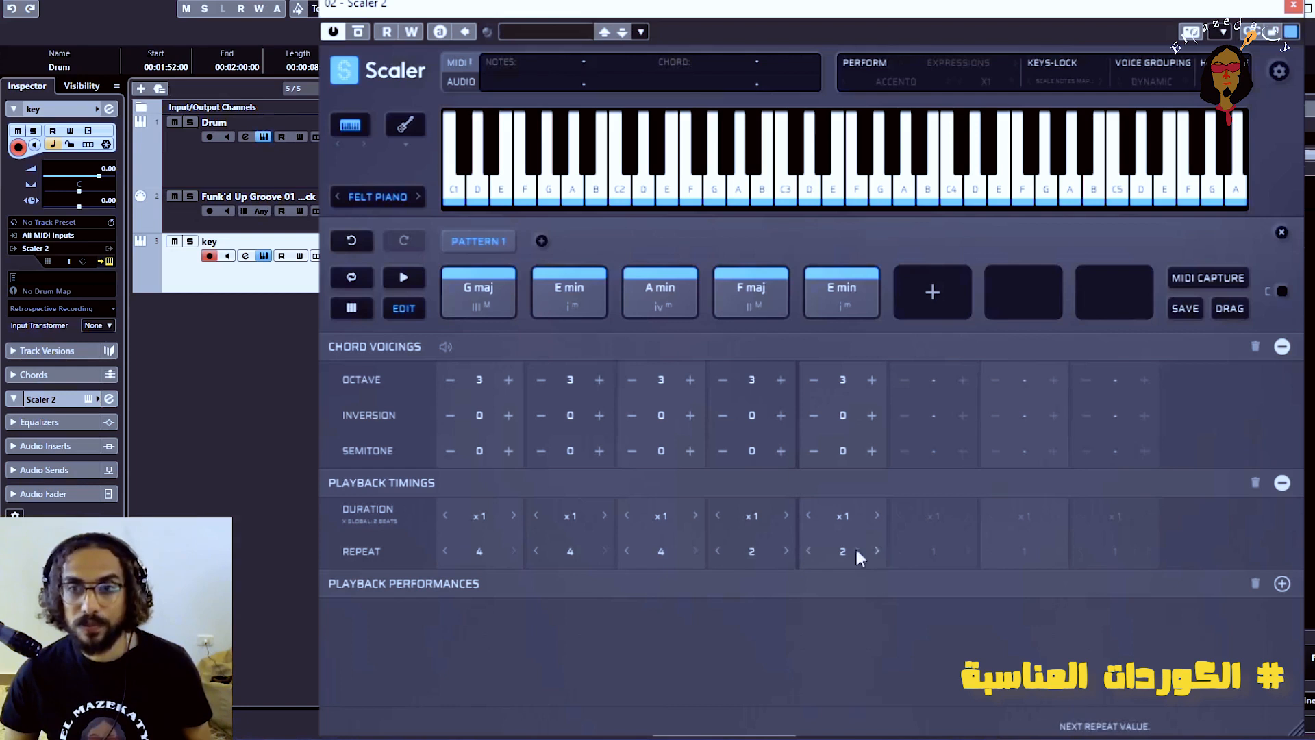
Play Pattern 1 through, place its MIDI capture at the start of the key track, and close Scaler 2
click(402, 278)
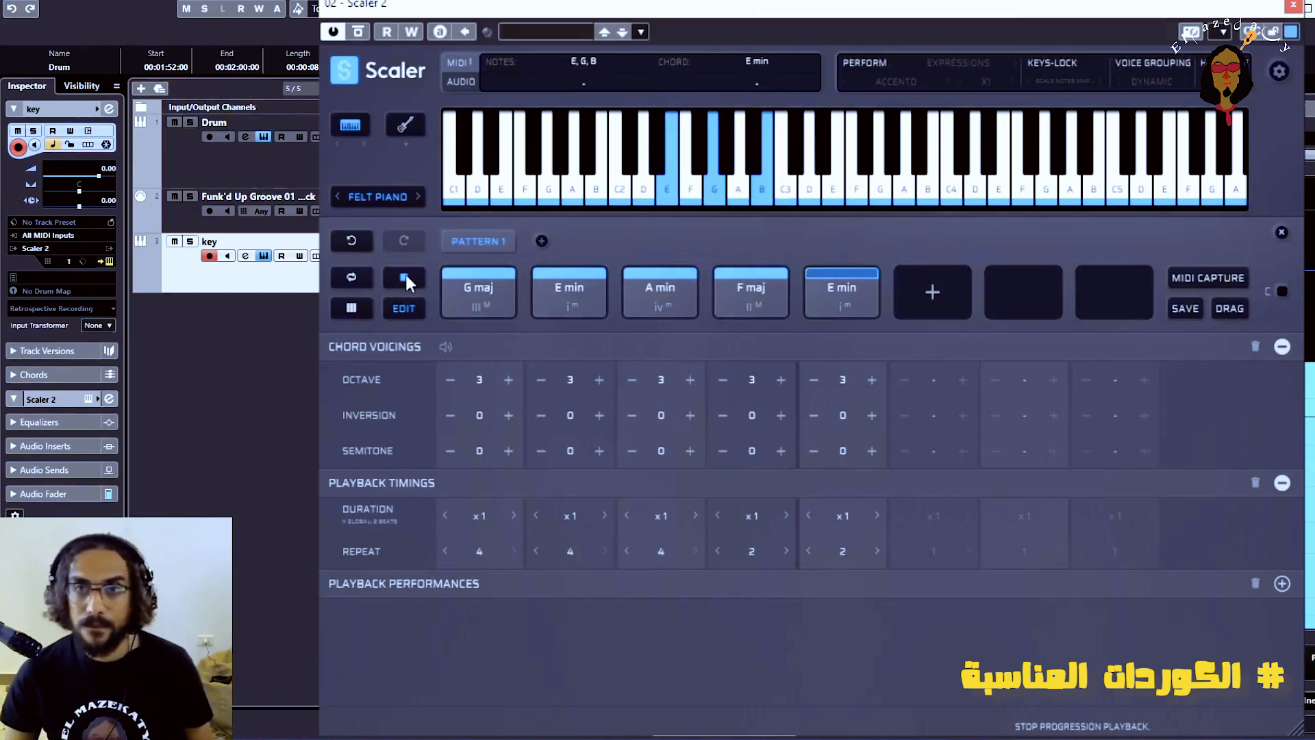
click(405, 276)
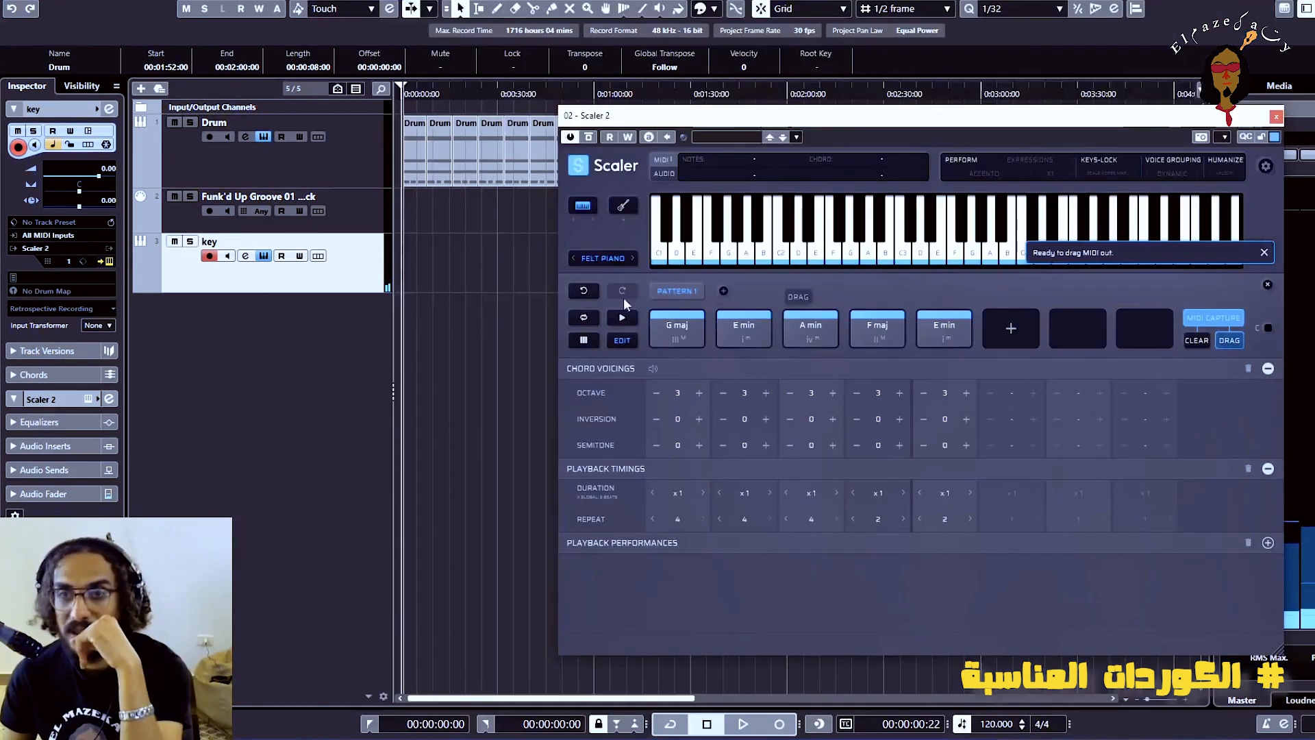
drag(624, 297, 411, 267)
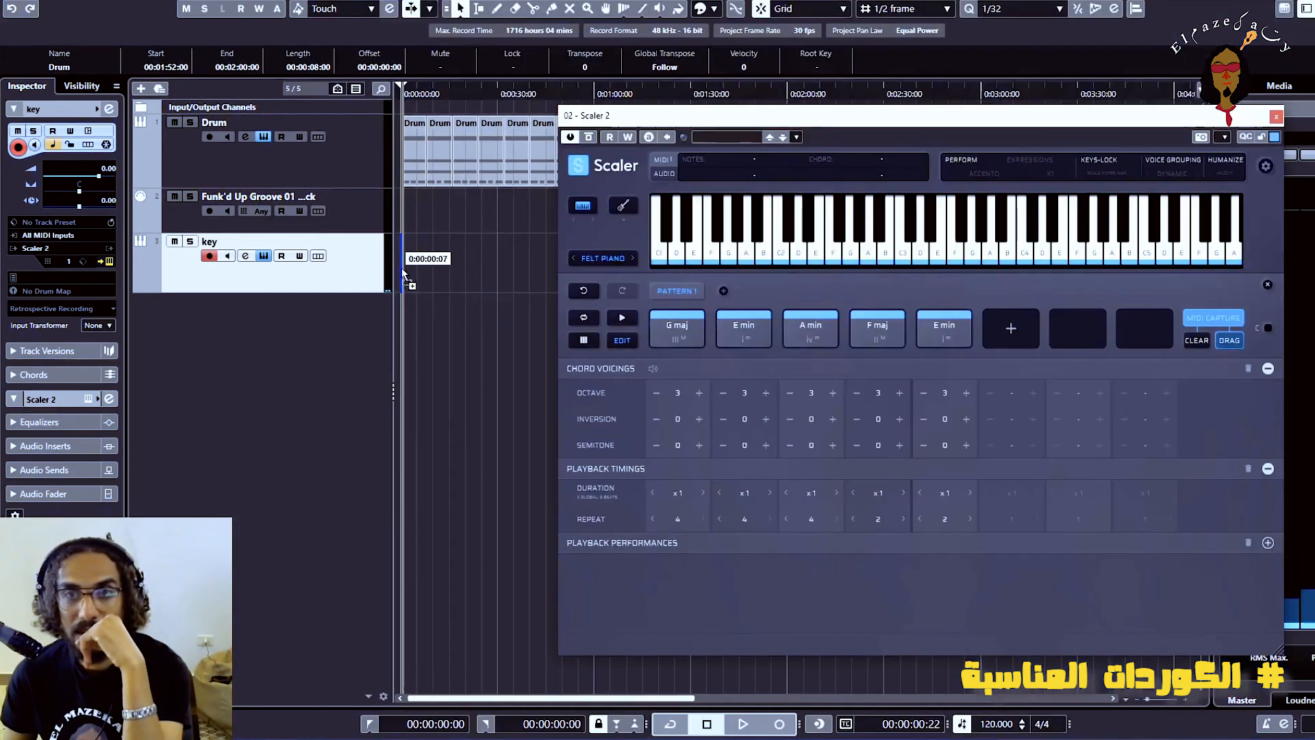
click(1276, 117)
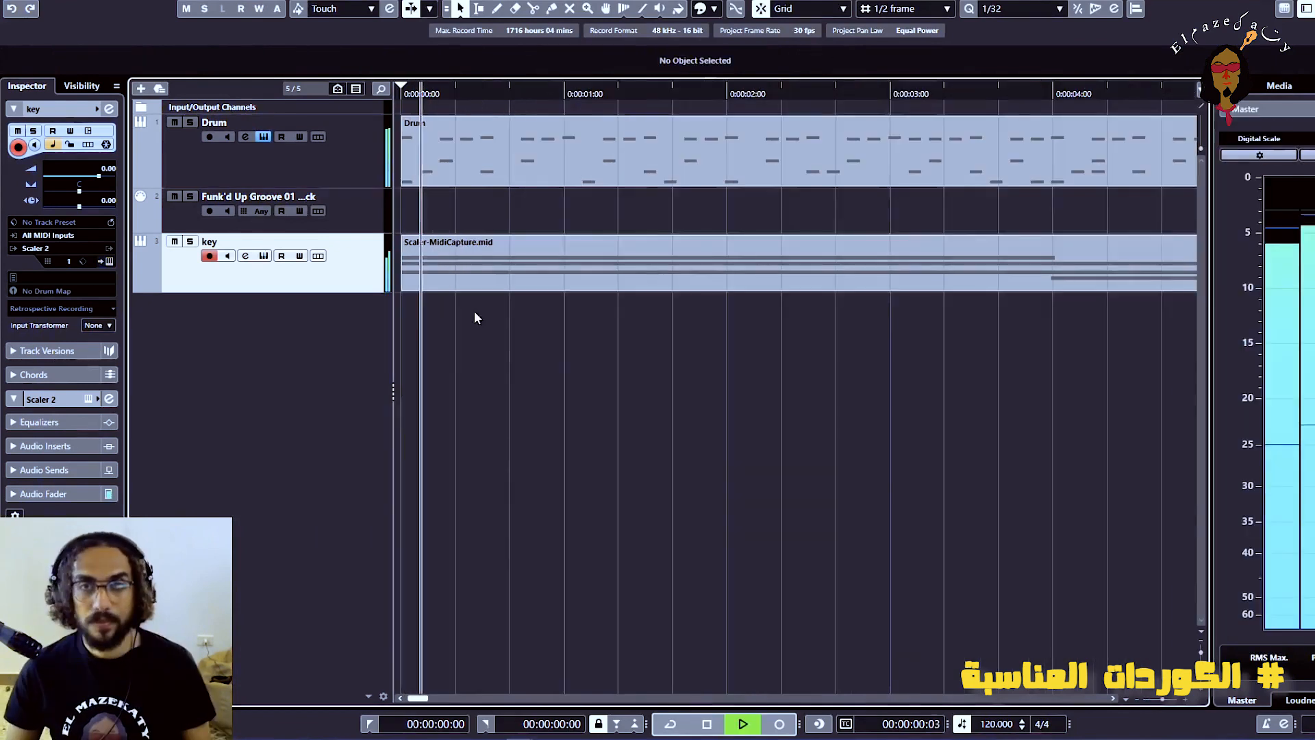
Duplicate the Scaler-MidiCapture clip directly after itself on the key track
scroll(611, 461, down, 3)
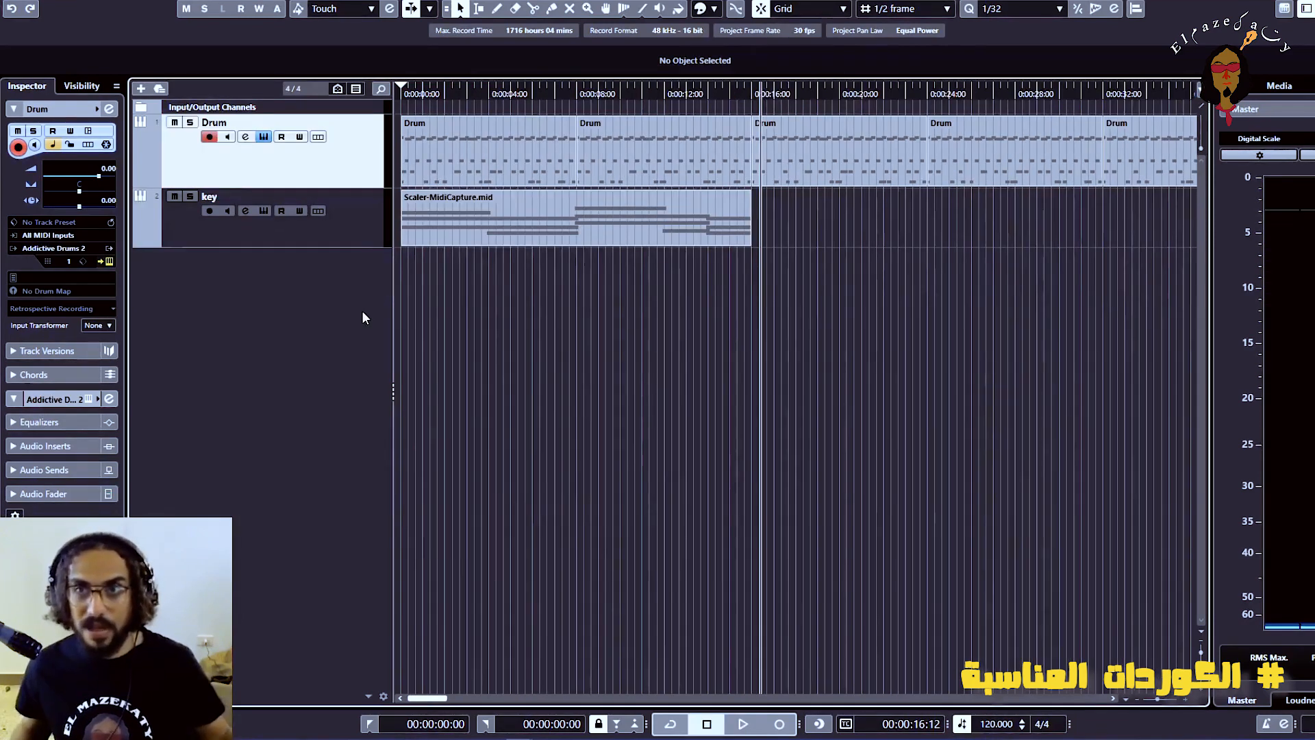
click(446, 215)
key(g)
key(g)
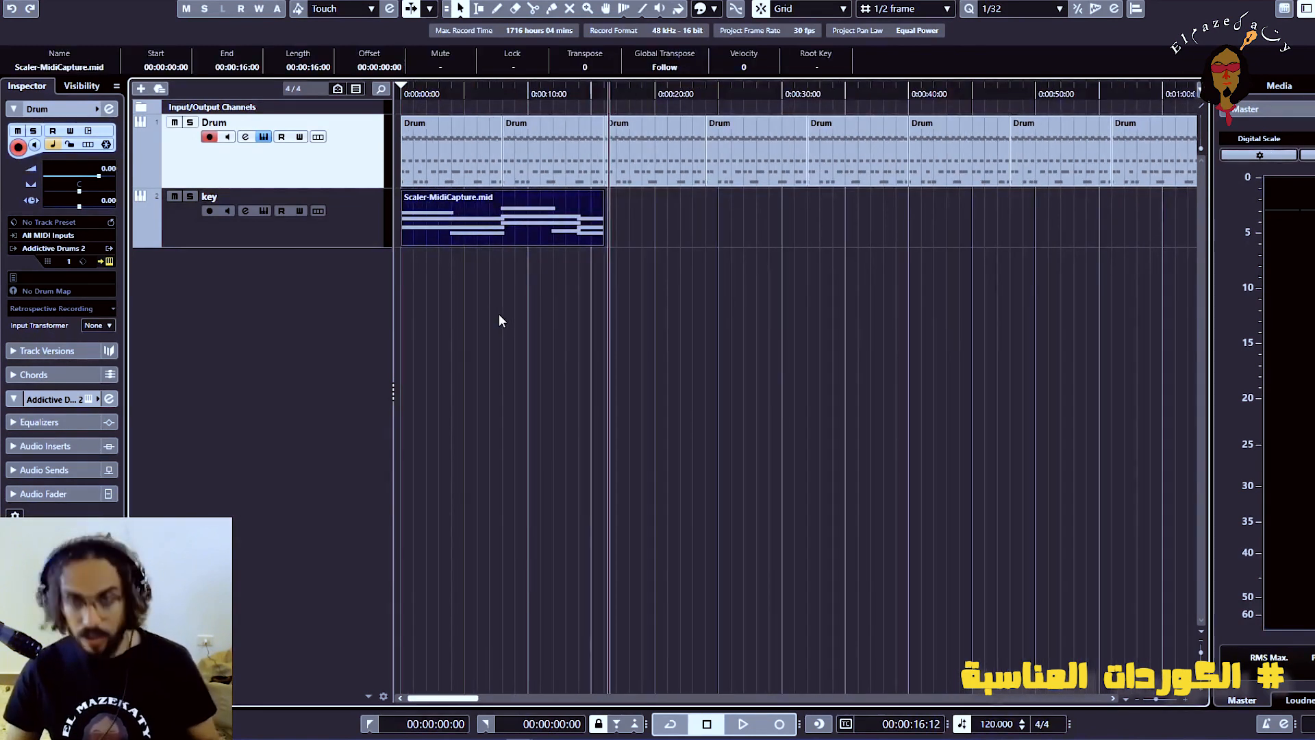
key(ctrl+d)
click(564, 437)
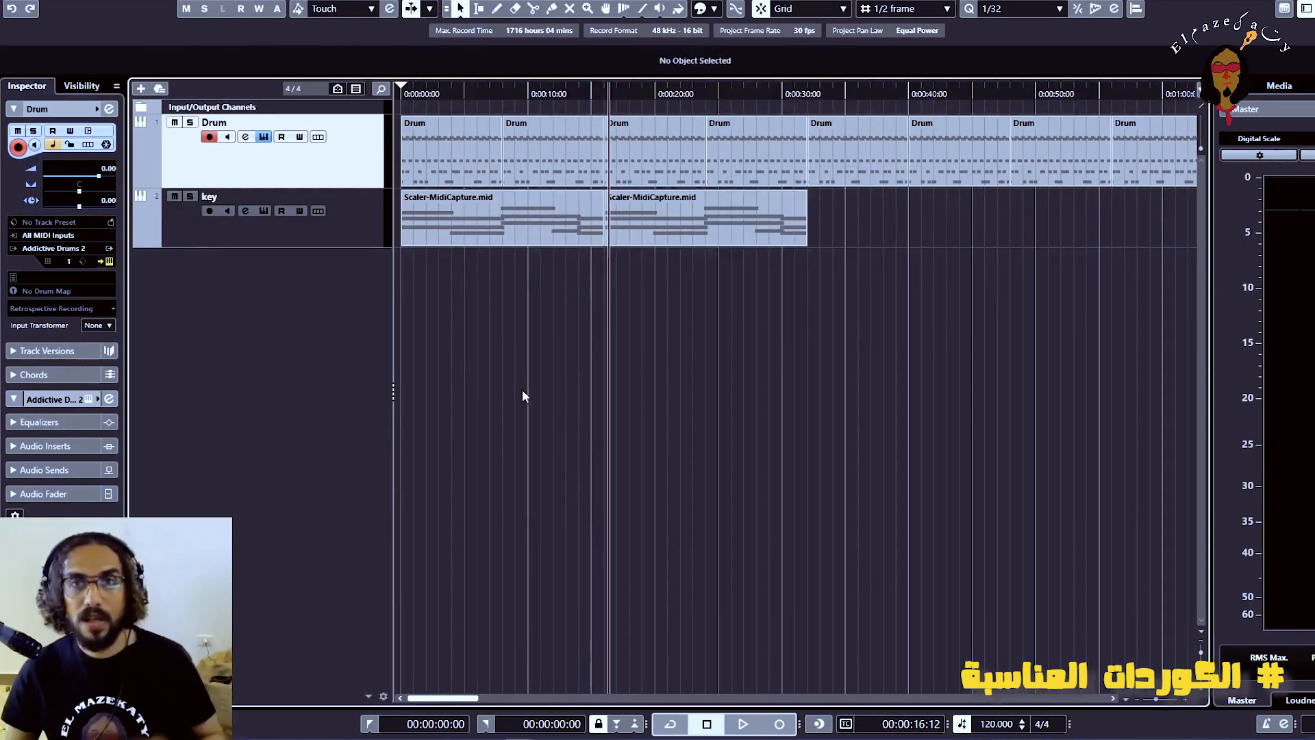
Add an instrument track named Piano that uses EZkeys and outputs to Stereo Out
right_click(314, 330)
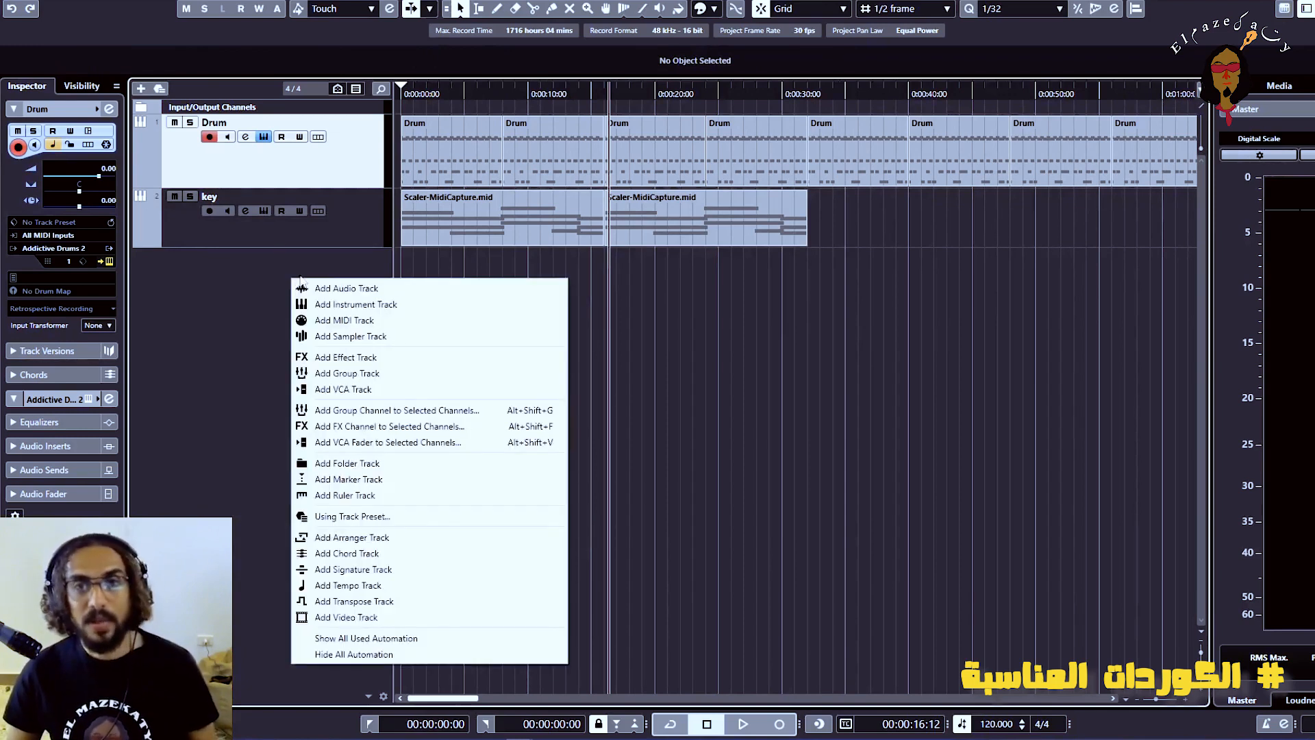
click(356, 305)
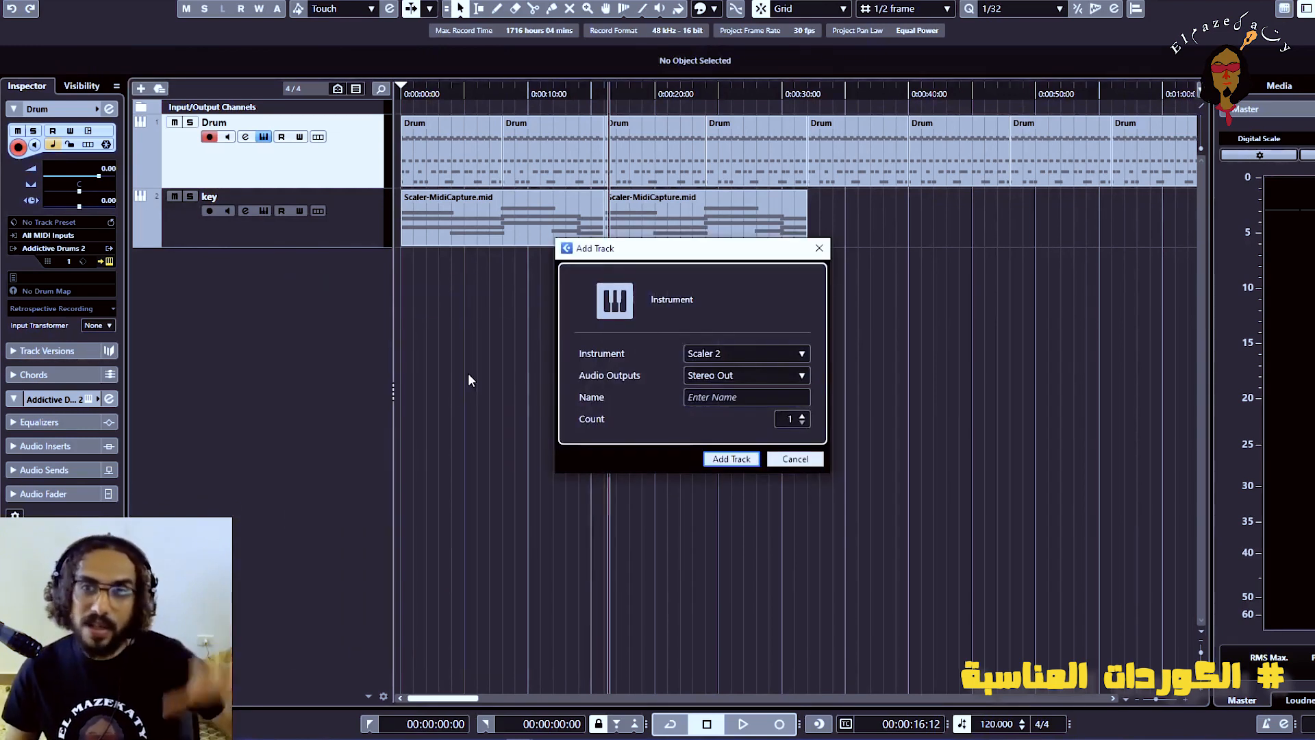
click(740, 358)
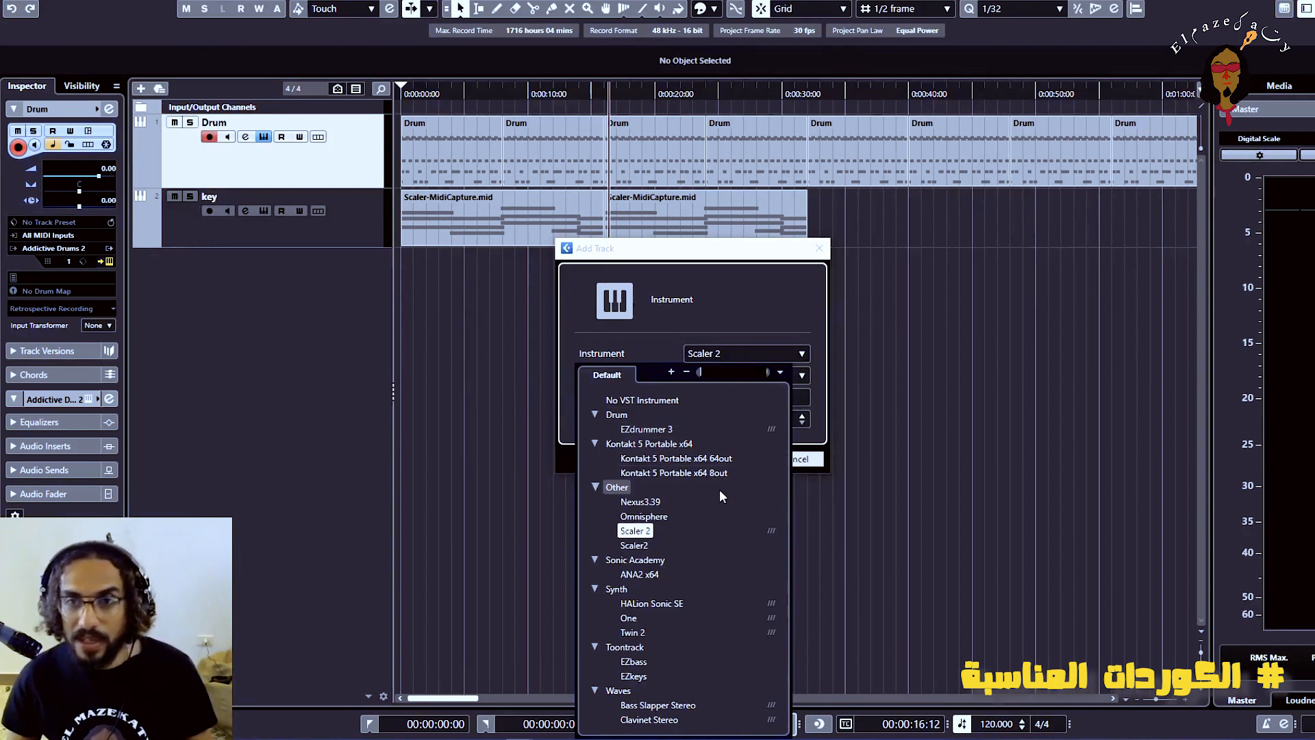
click(639, 676)
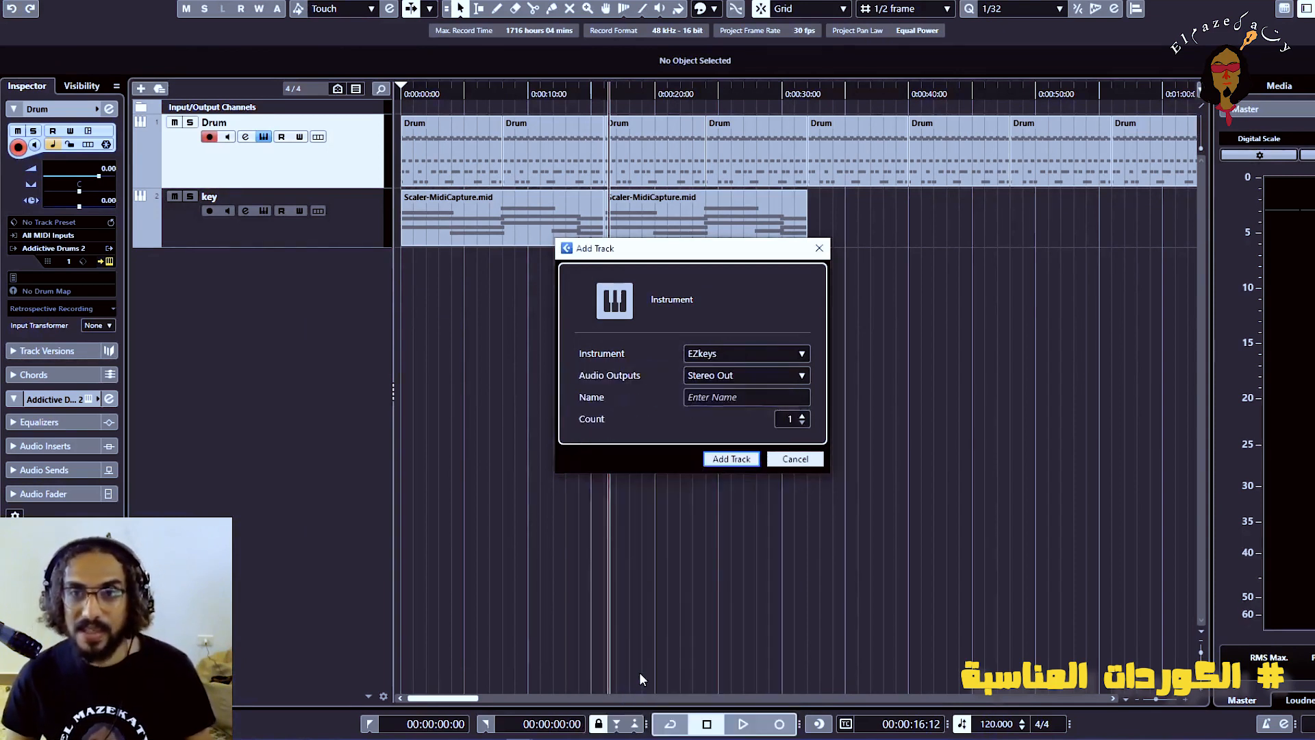
click(739, 397)
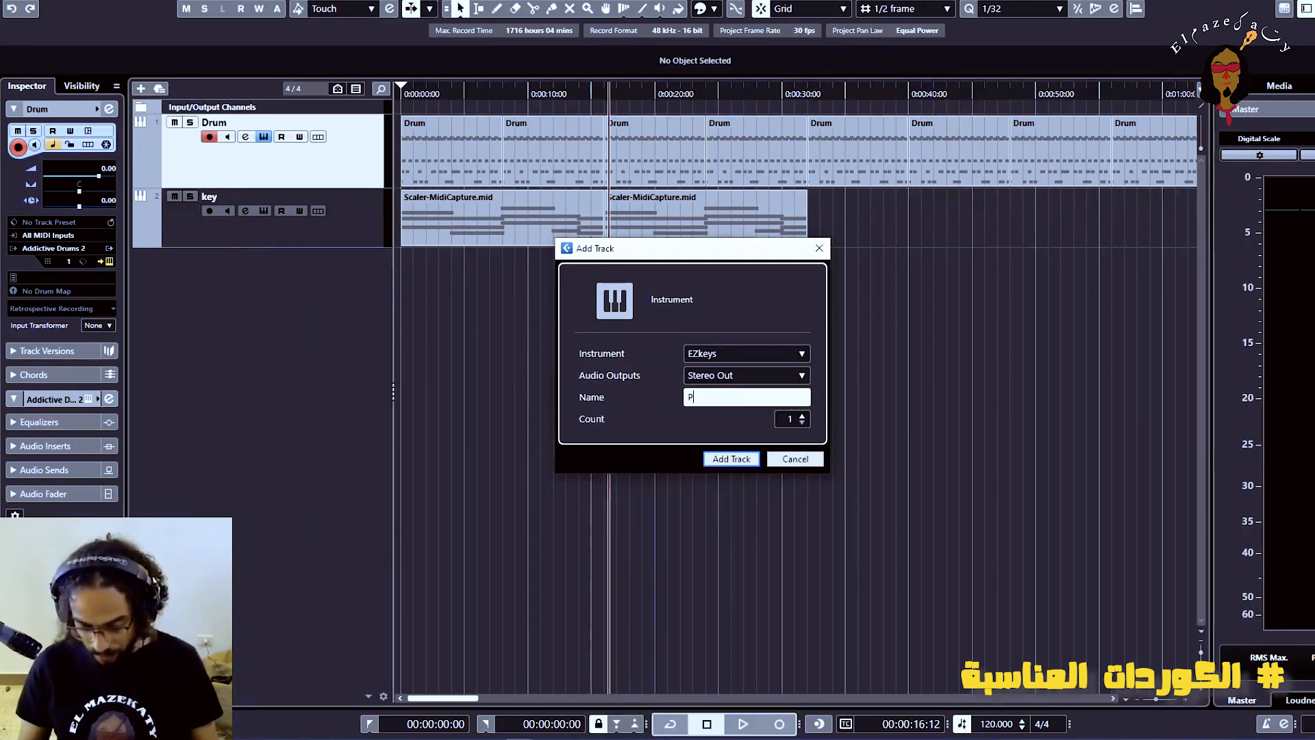
key(Return)
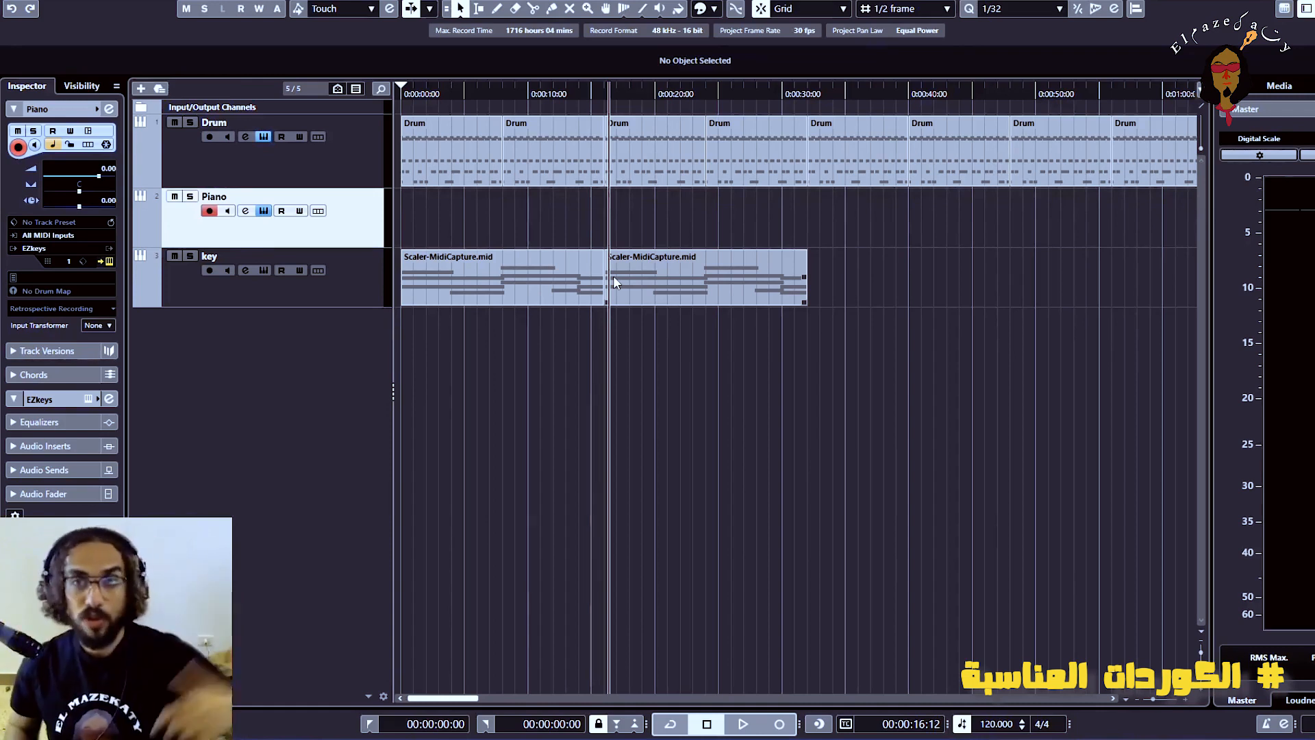
Load the first Scaler-MidiCapture clip onto the EZkeys song timeline and open the browser MIDI for that block
drag(1314, 130, 642, 1)
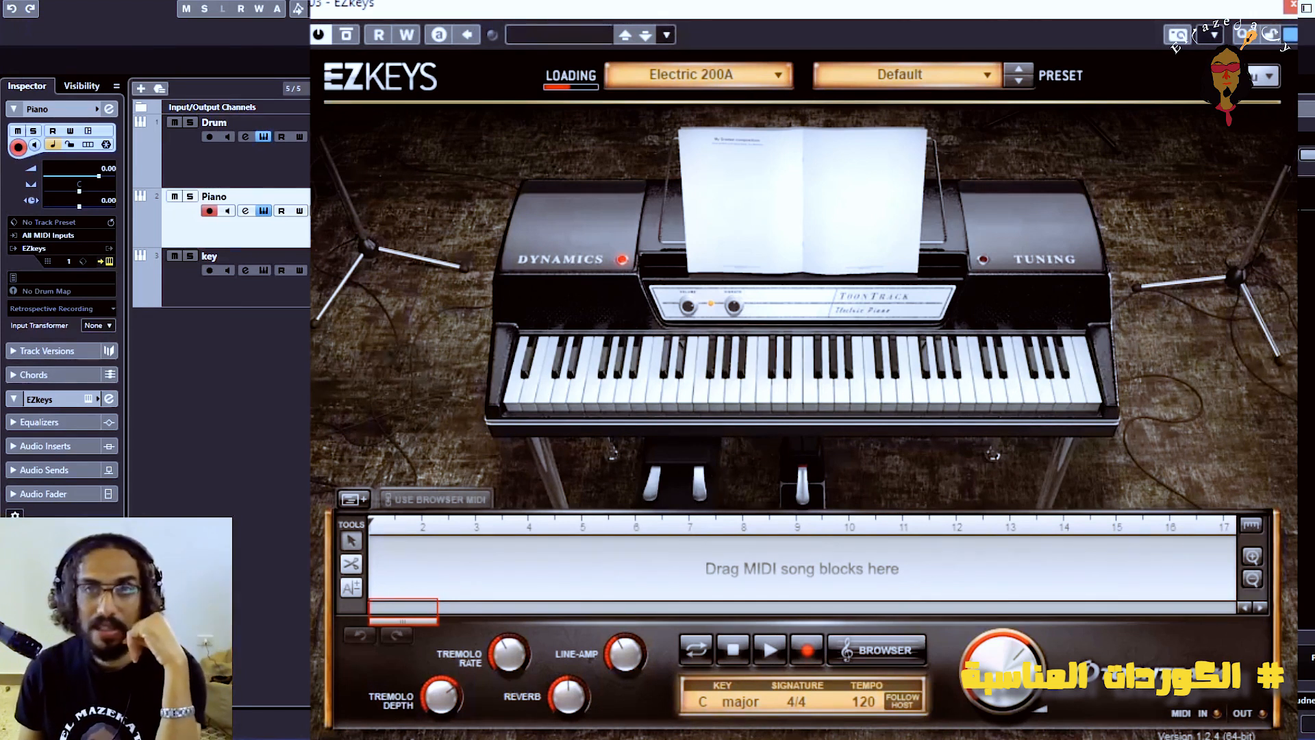
drag(425, 579, 425, 579)
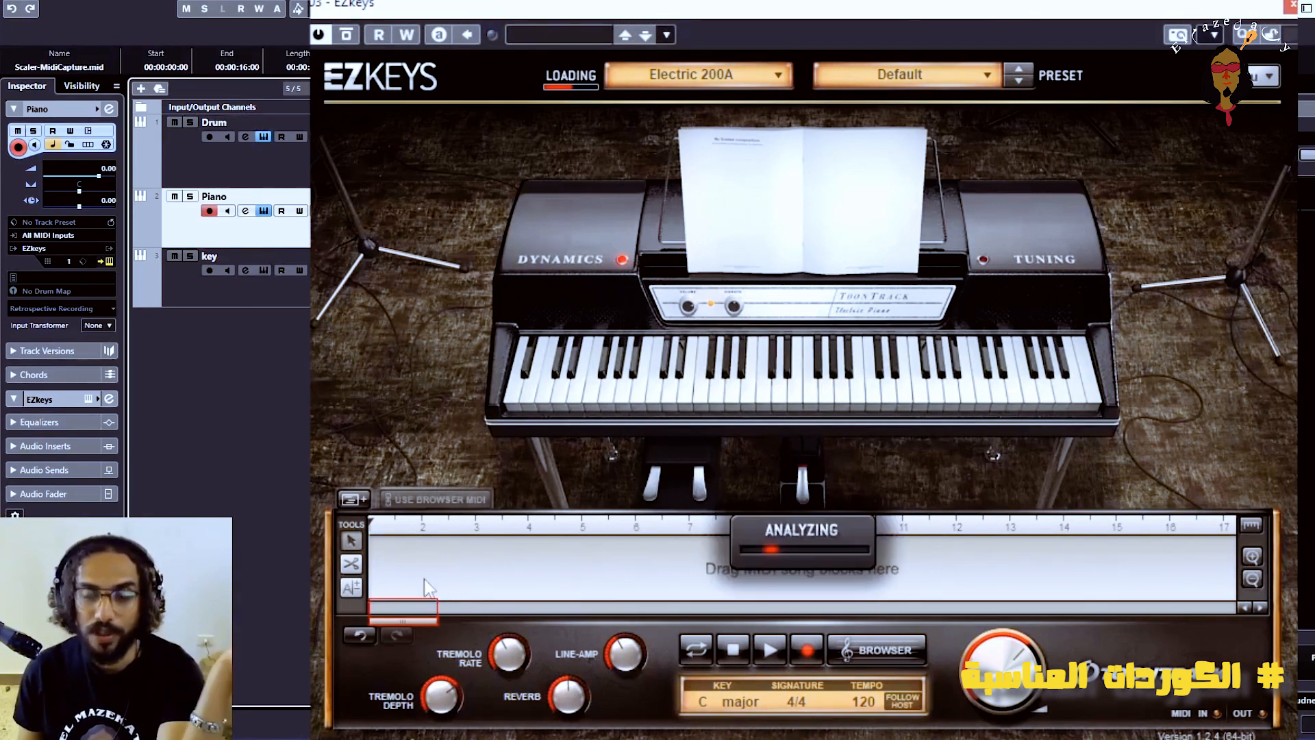
click(408, 500)
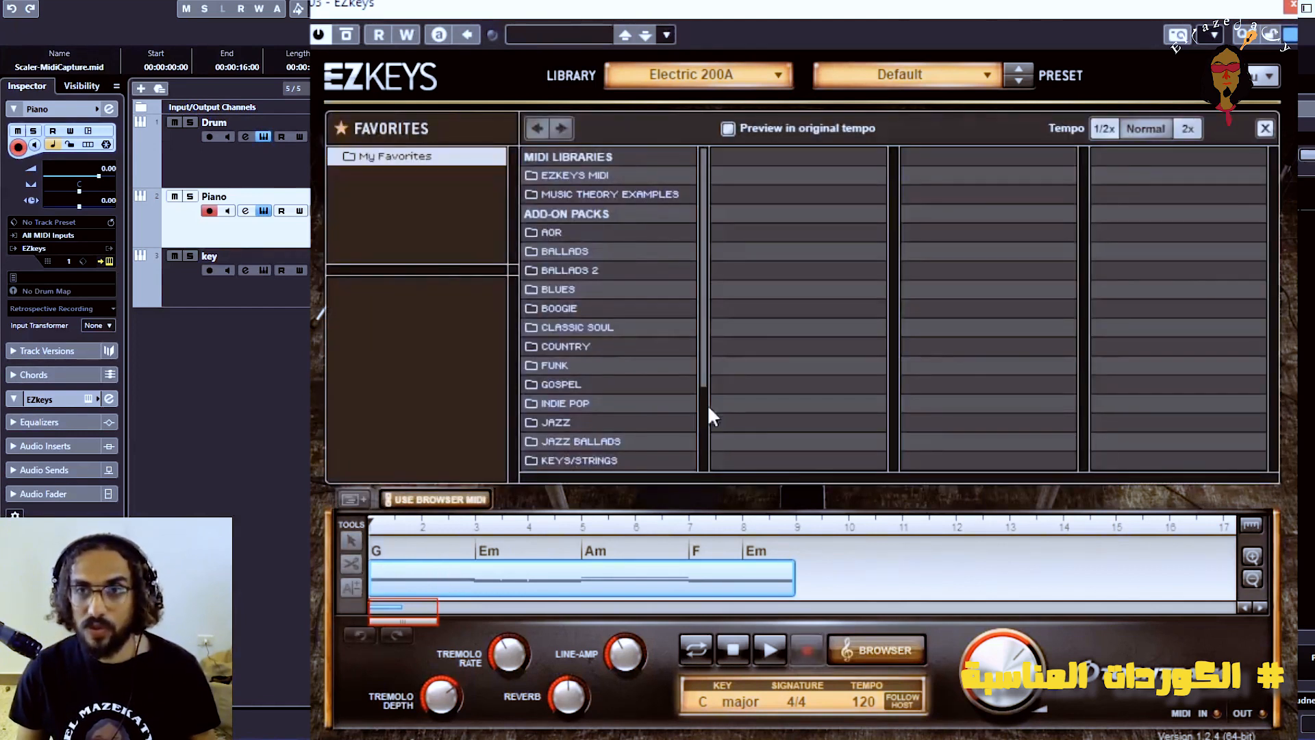
Replace the block's playing style with Variation 01 of the Funk, Straight 4/4, Marky 87 BPM Intro
click(557, 359)
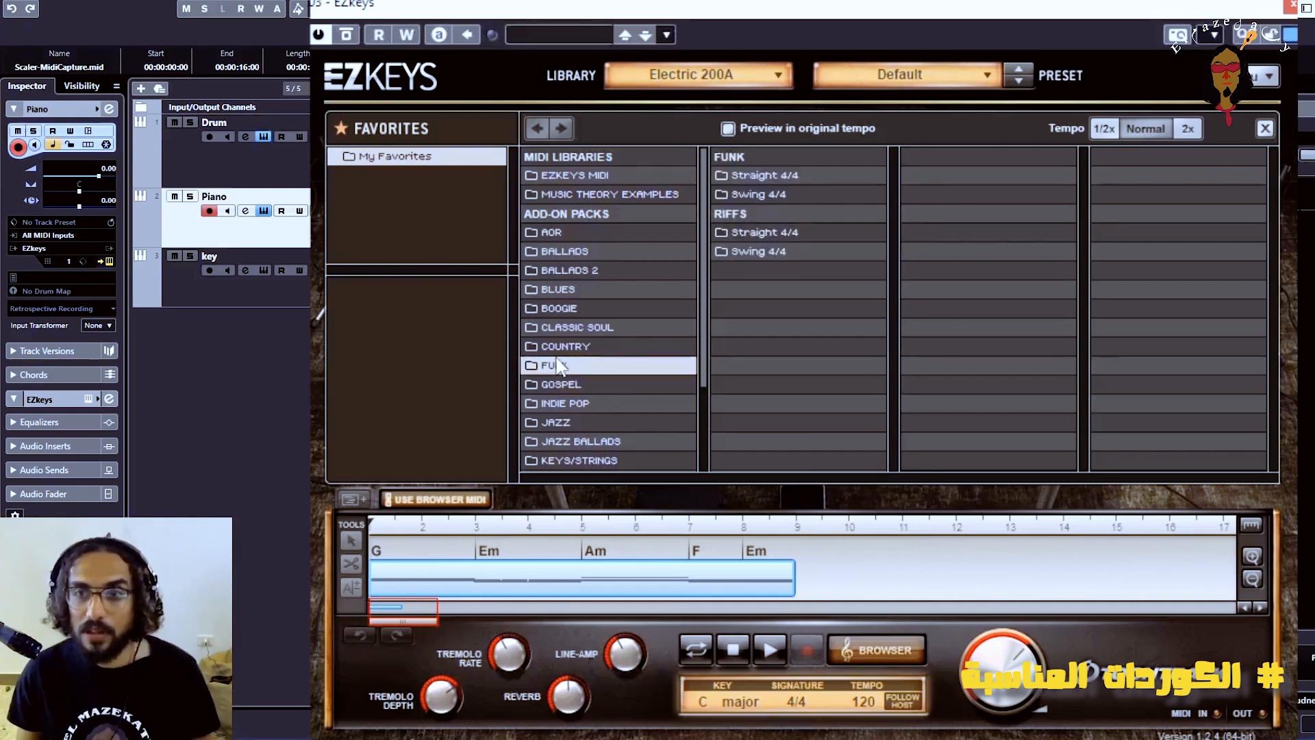
click(755, 176)
click(951, 176)
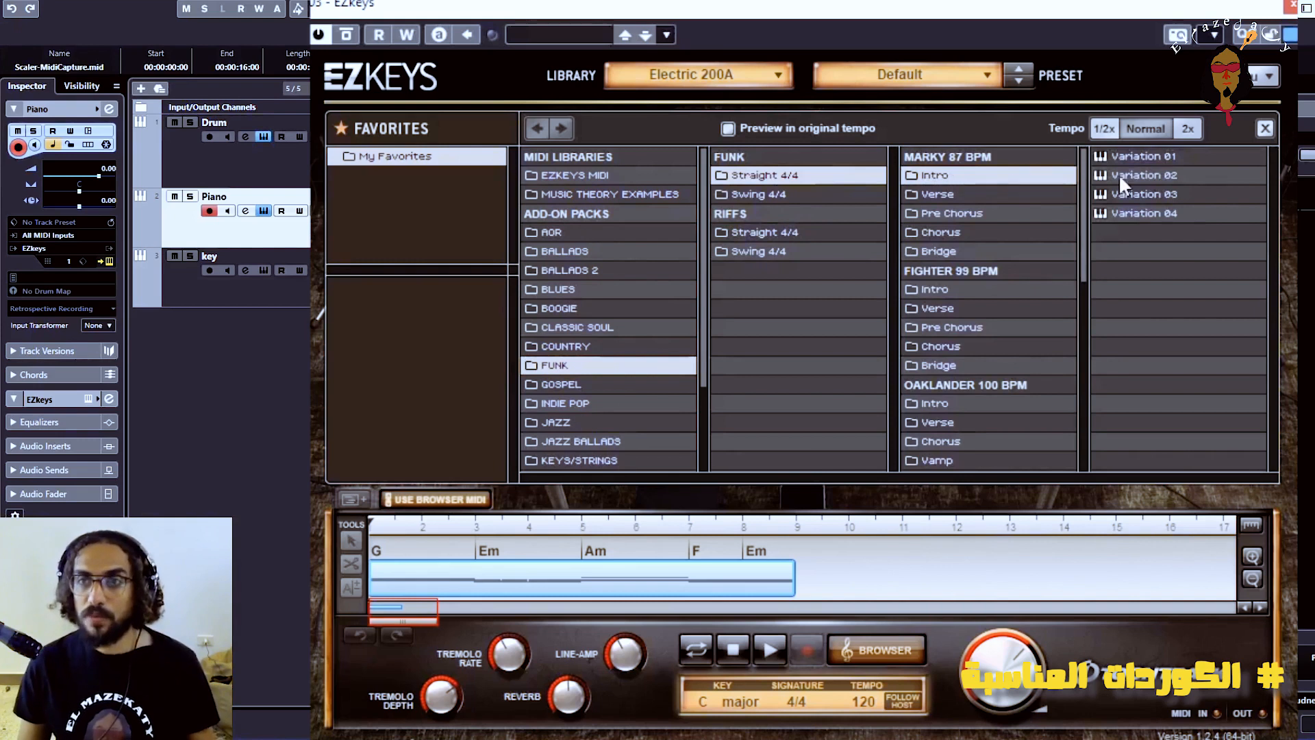
click(1103, 155)
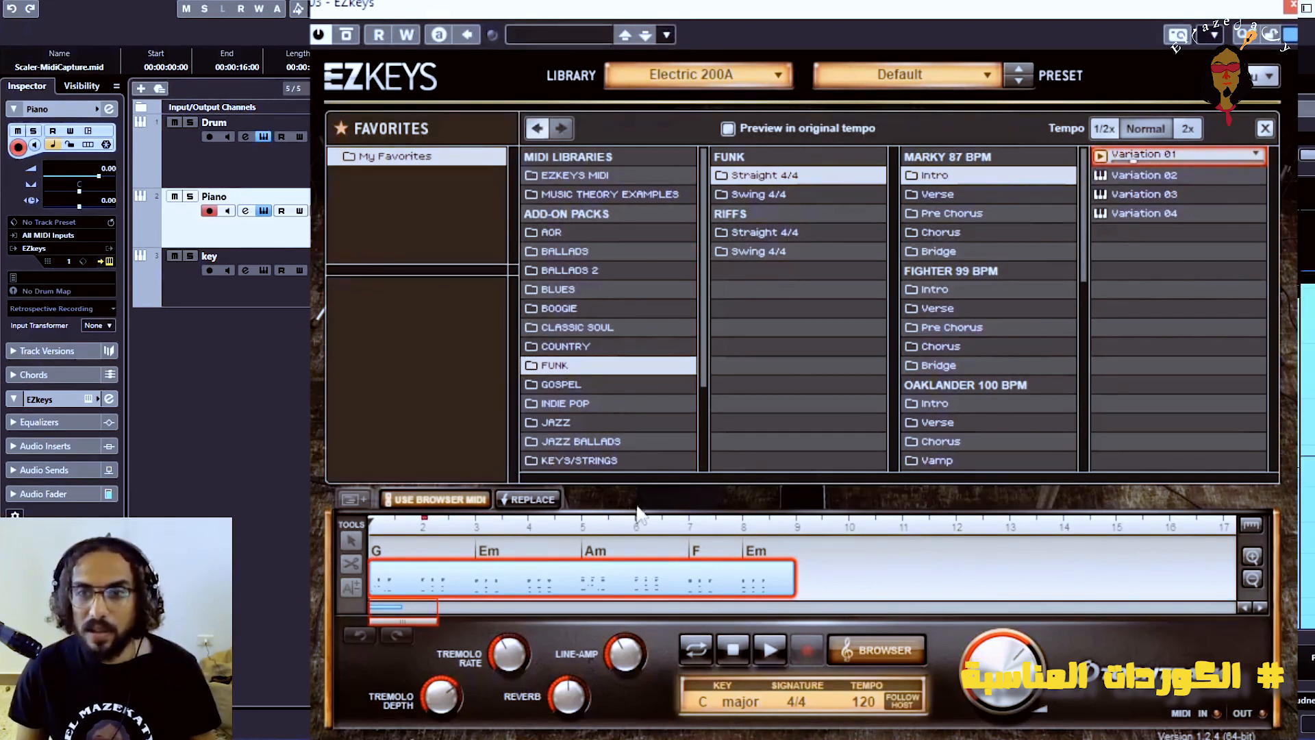
click(536, 500)
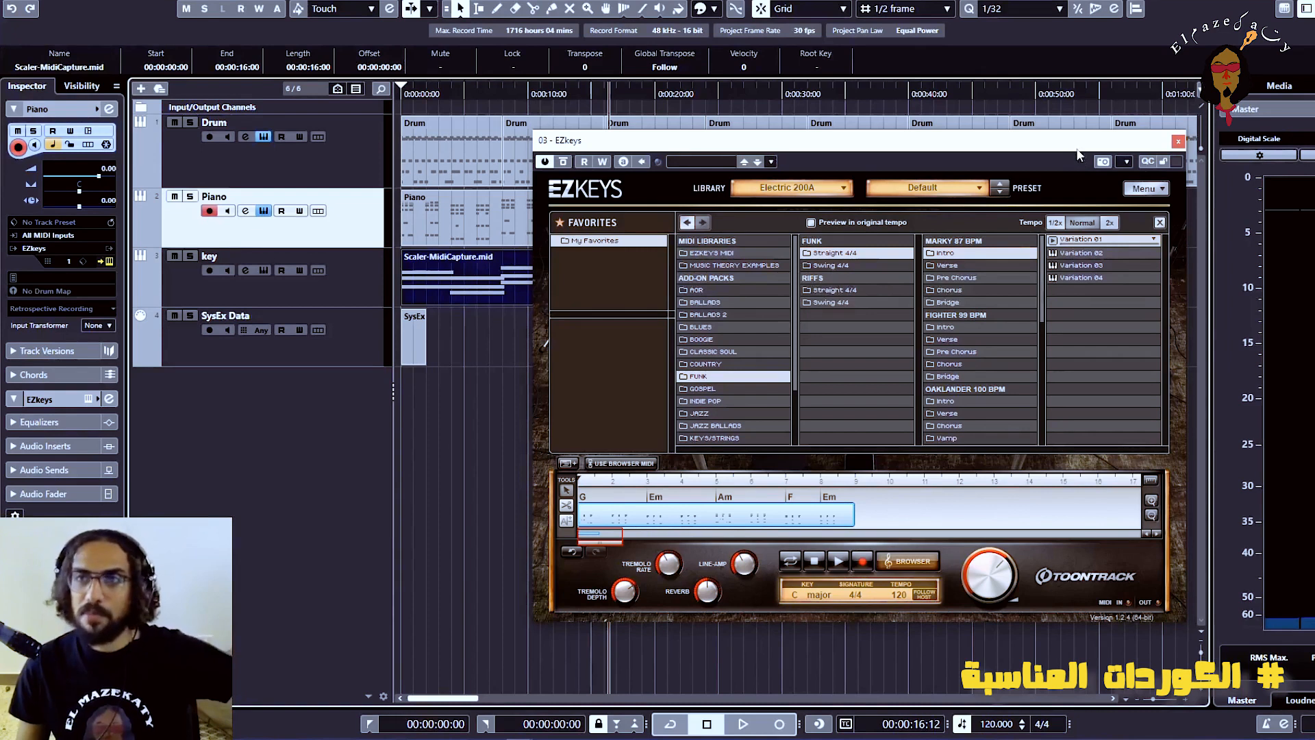
Bring the EZkeys block onto the start of the Piano track and delete the extra SysEx Data track
drag(1077, 152, 1314, 269)
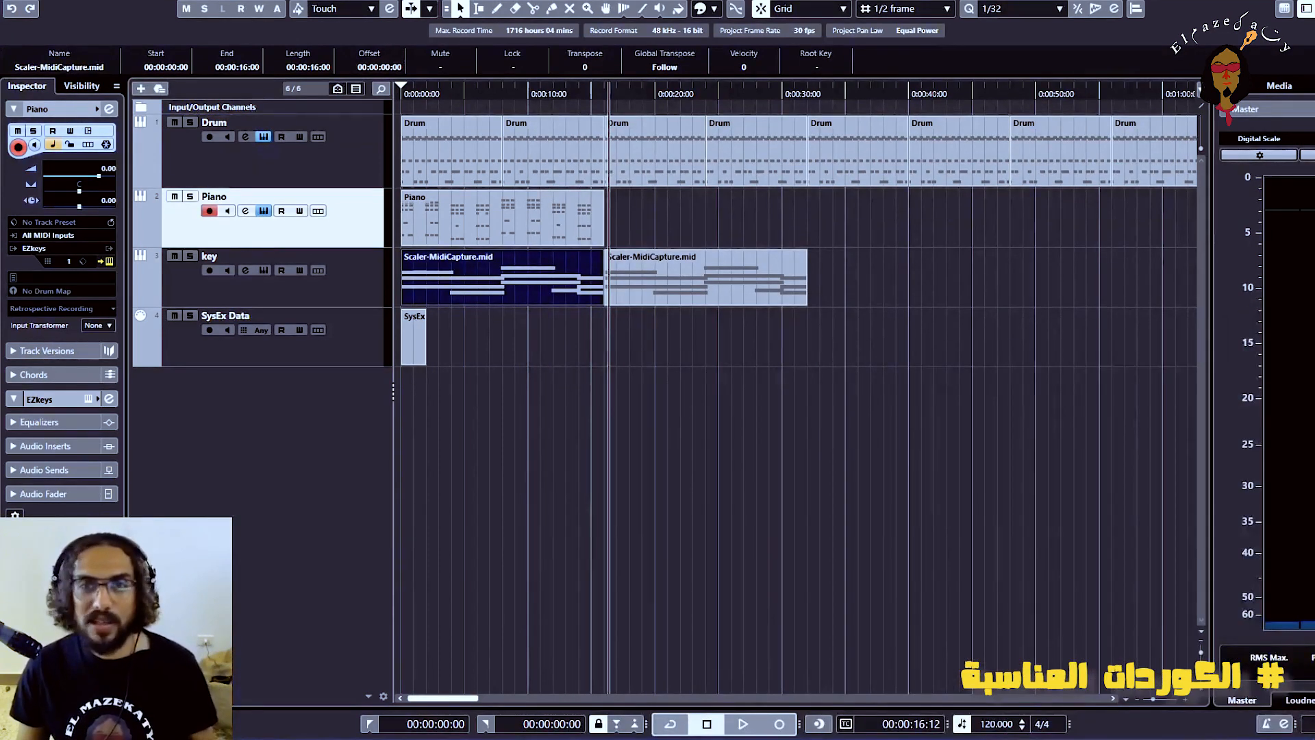
click(611, 409)
click(416, 349)
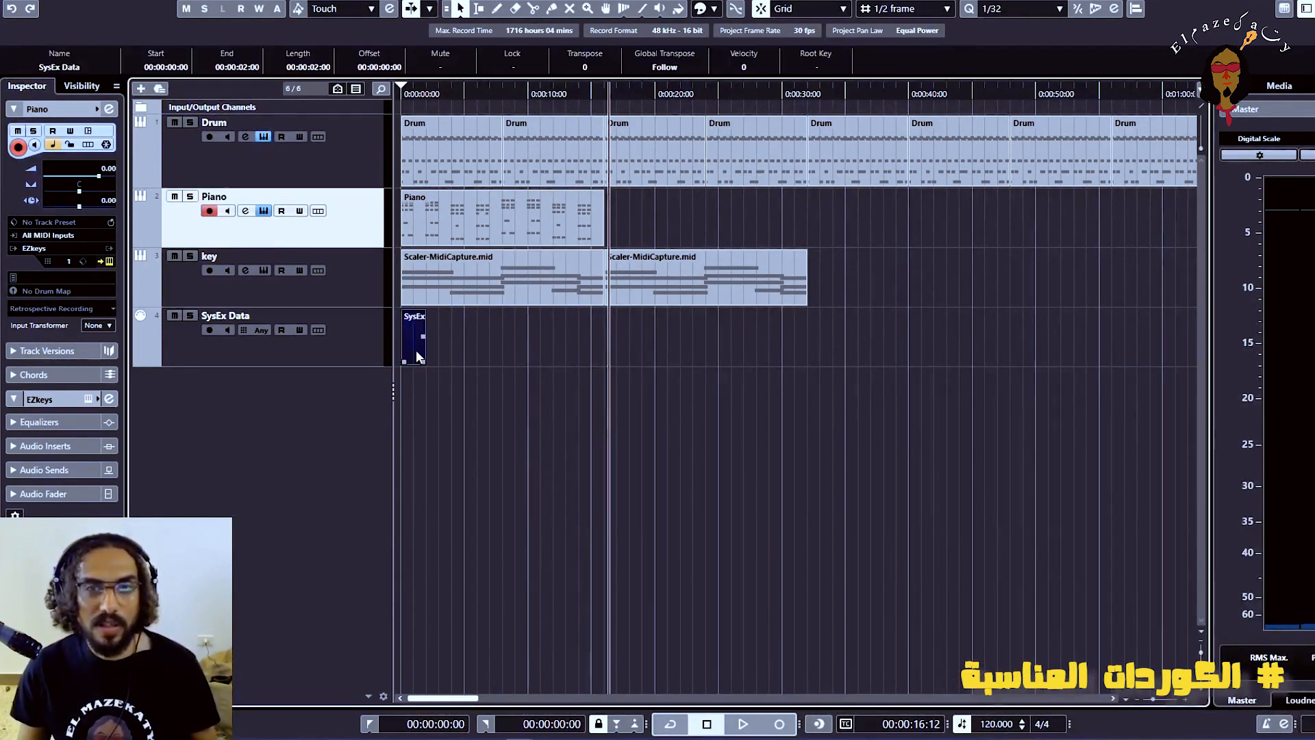
key(shift+Delete)
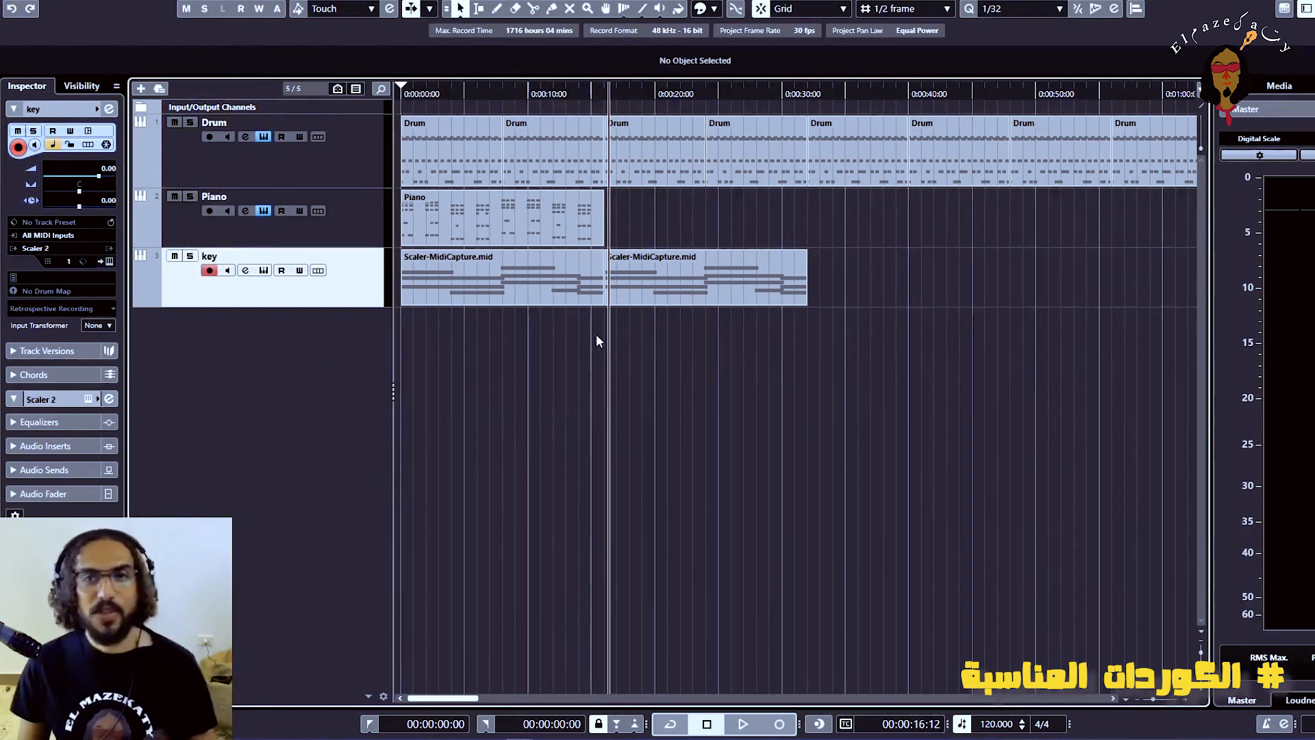
Delete both Scaler-MidiCapture clips from the key track
click(542, 301)
key(Delete)
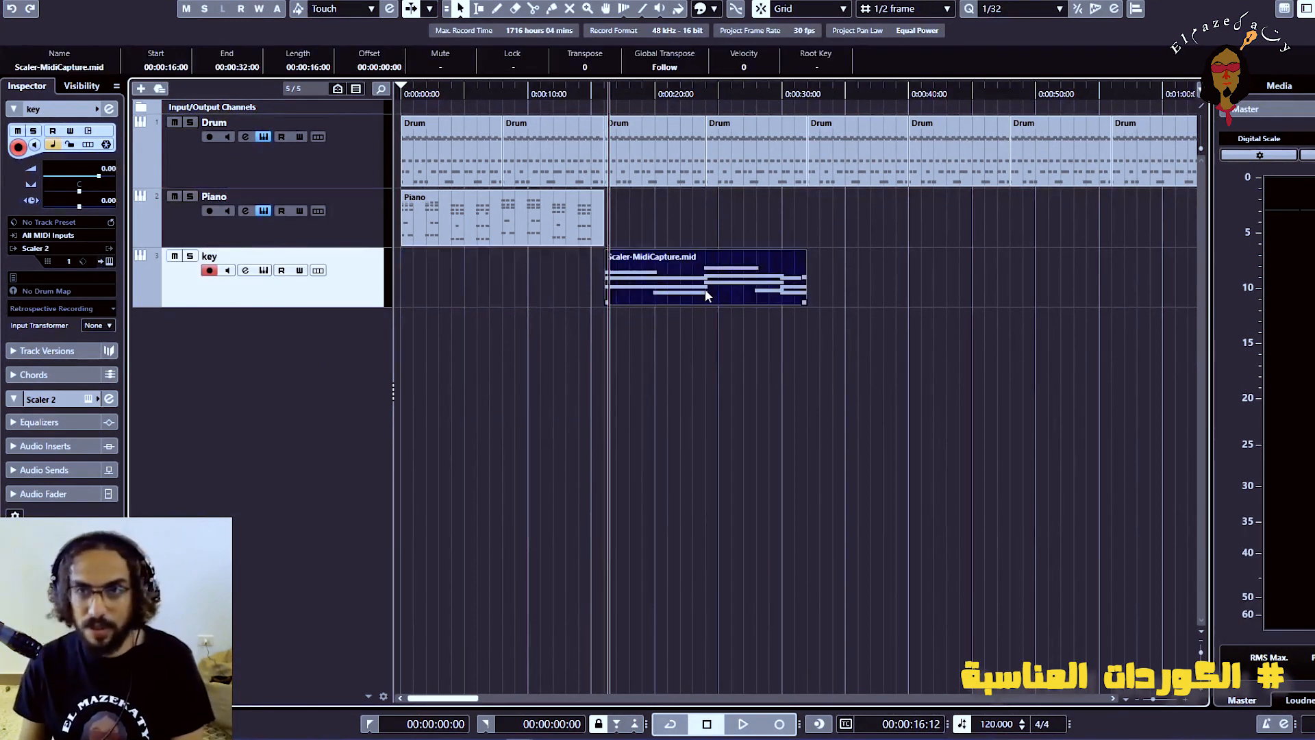
key(Delete)
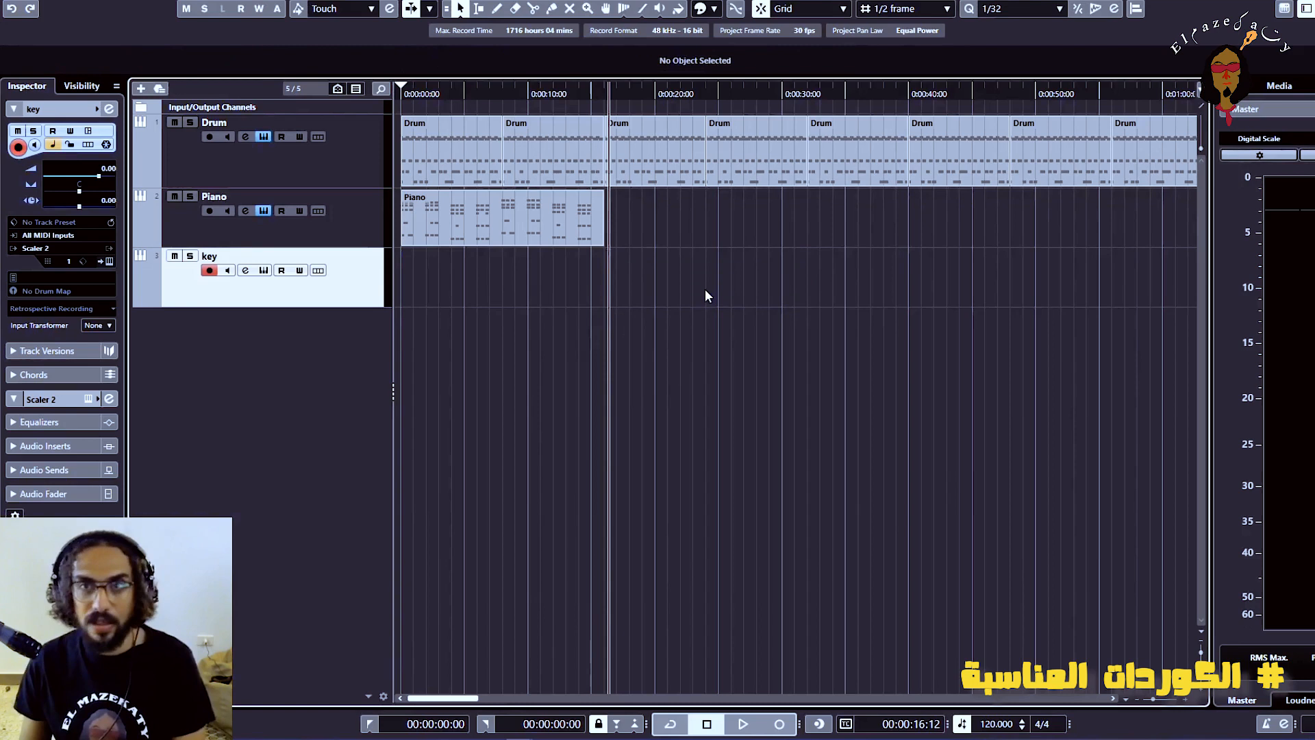
Duplicate the Piano clip directly after itself and play the drums and piano together from the project start
click(552, 215)
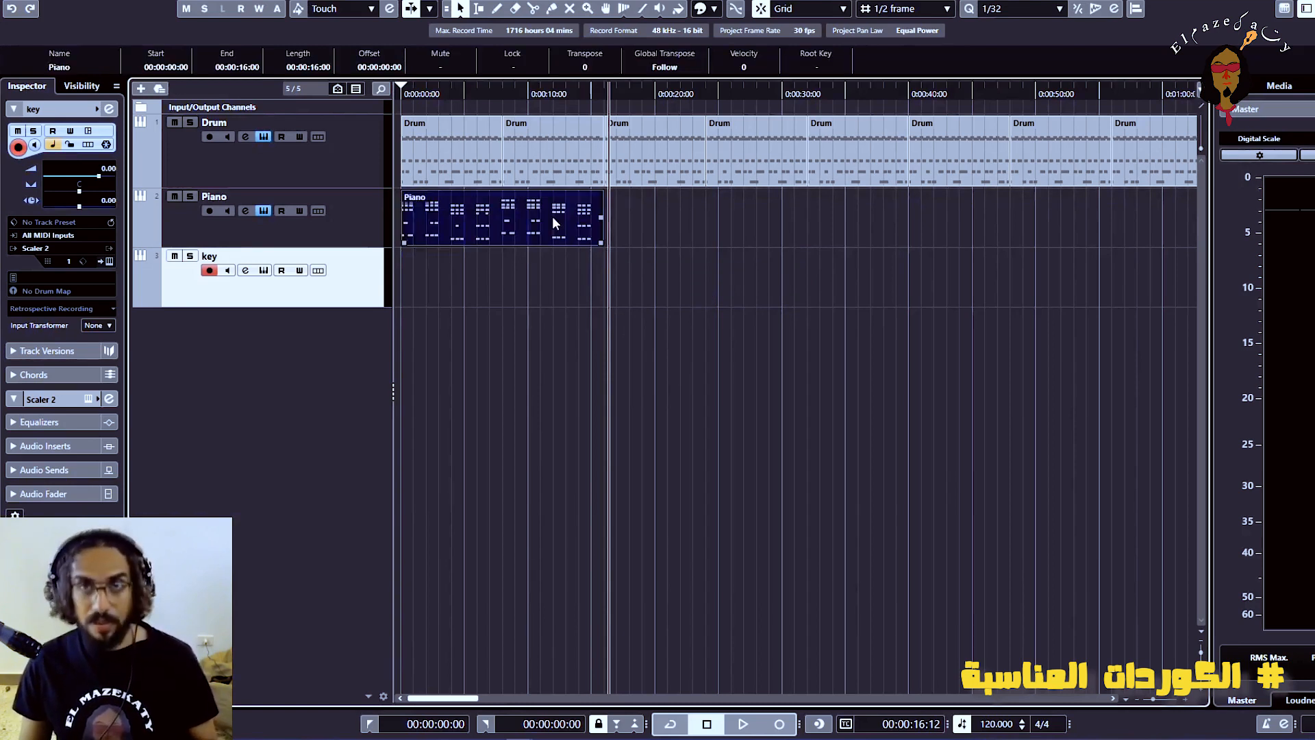
key(ctrl+d)
click(417, 93)
key(Home)
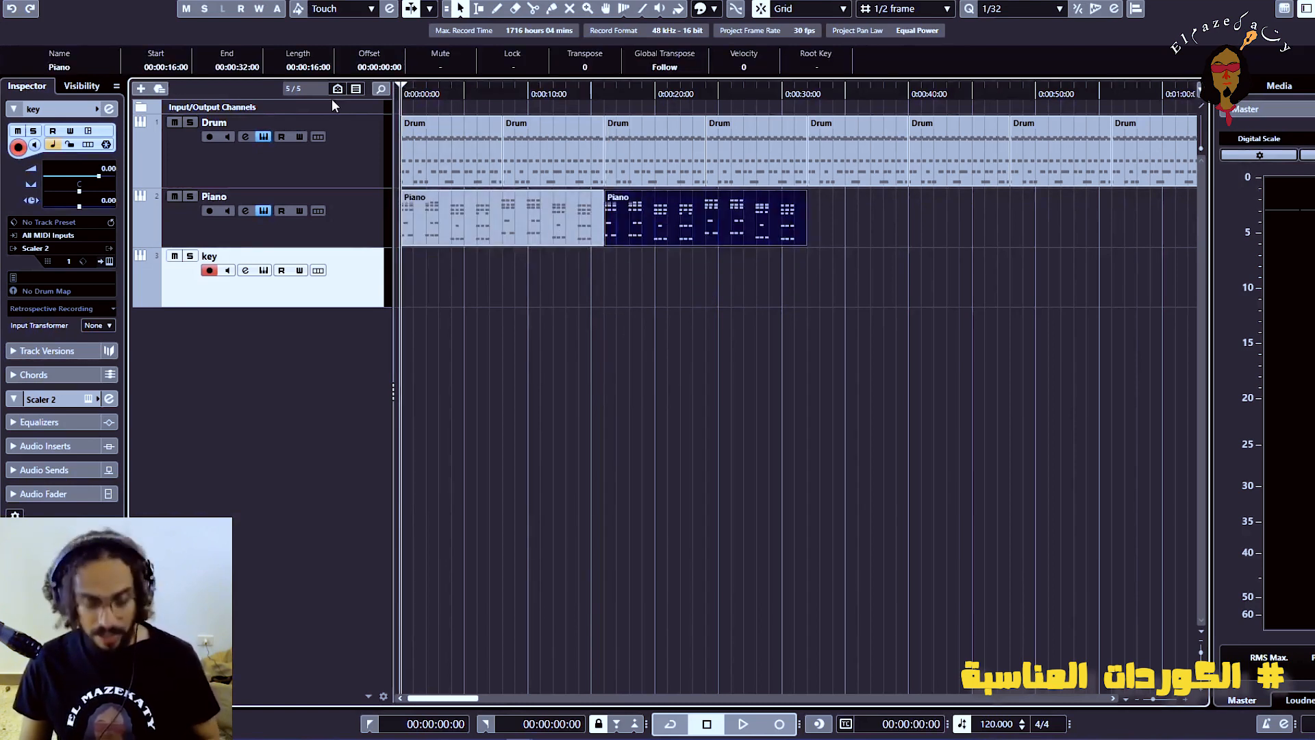
key(space)
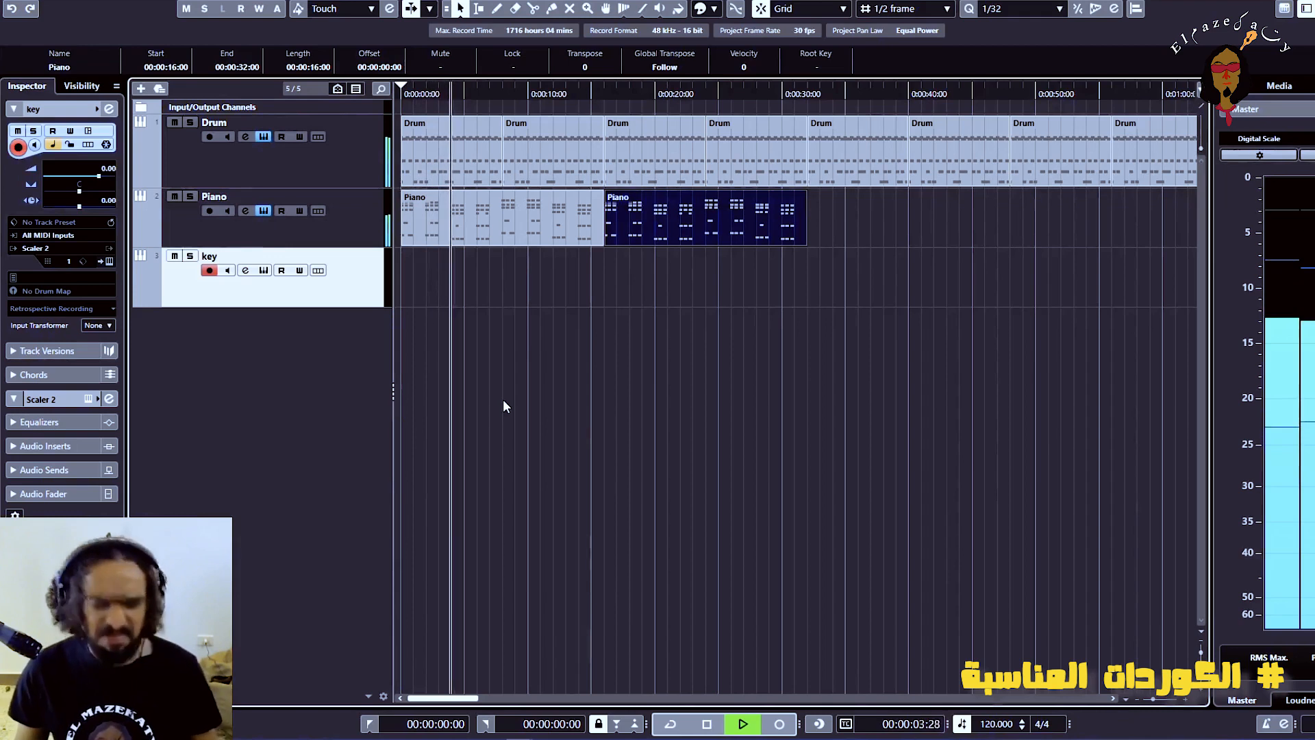
key(space)
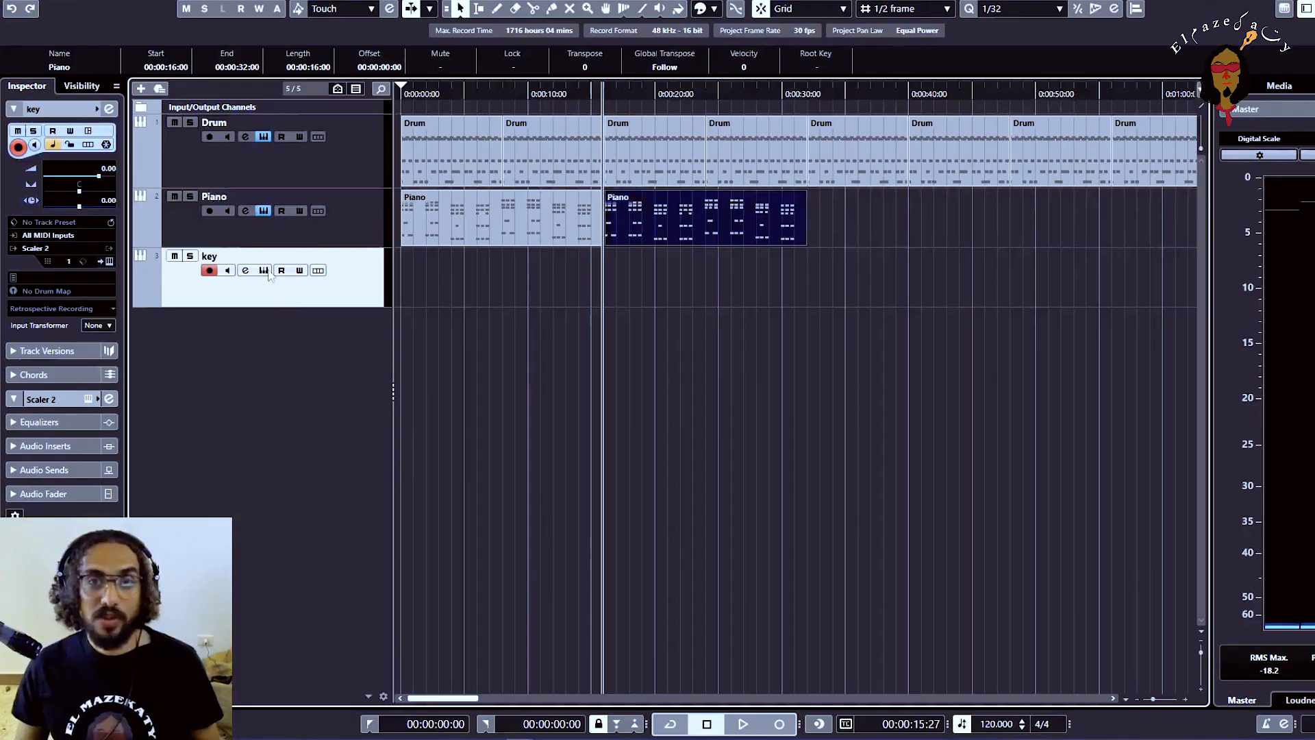
Open Scaler 2 on the key track and build Pattern 1 from the chords C maj, D min, A min and A min
click(266, 272)
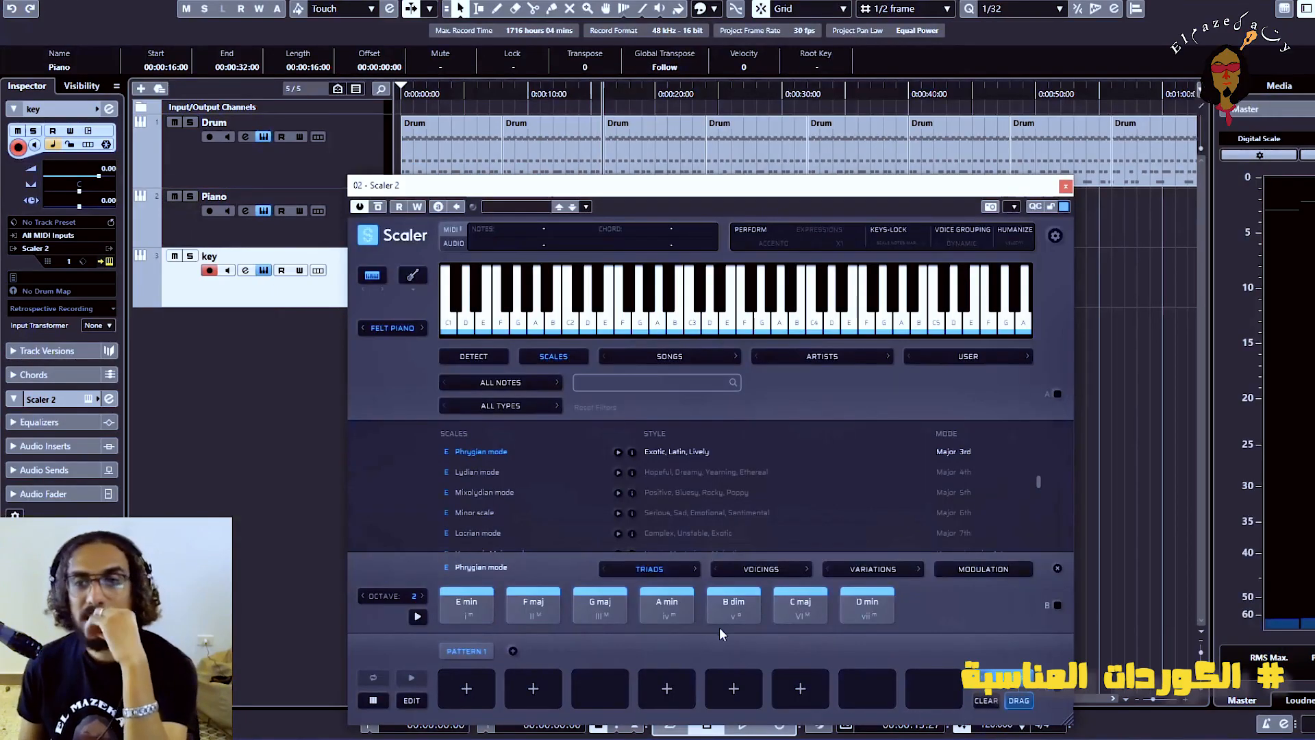
click(802, 605)
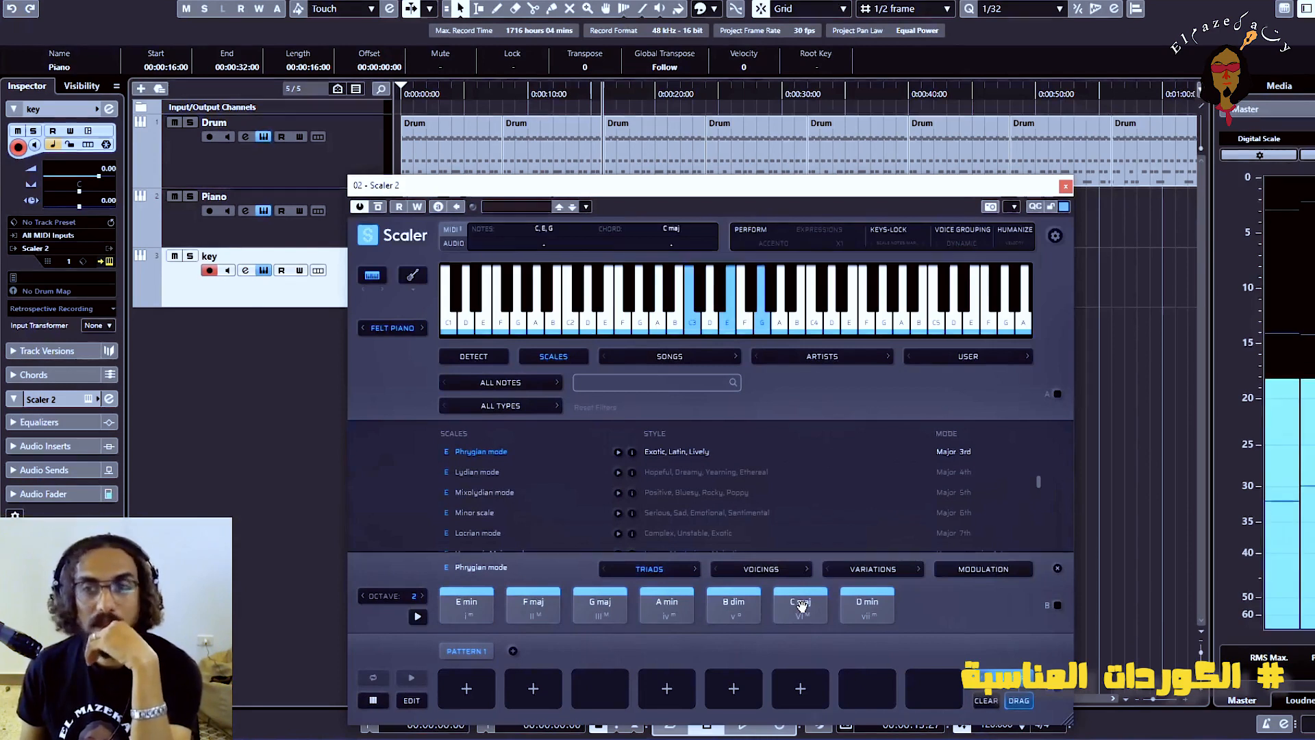
click(866, 602)
click(666, 605)
drag(800, 606, 473, 687)
drag(868, 606, 534, 690)
drag(667, 607, 600, 689)
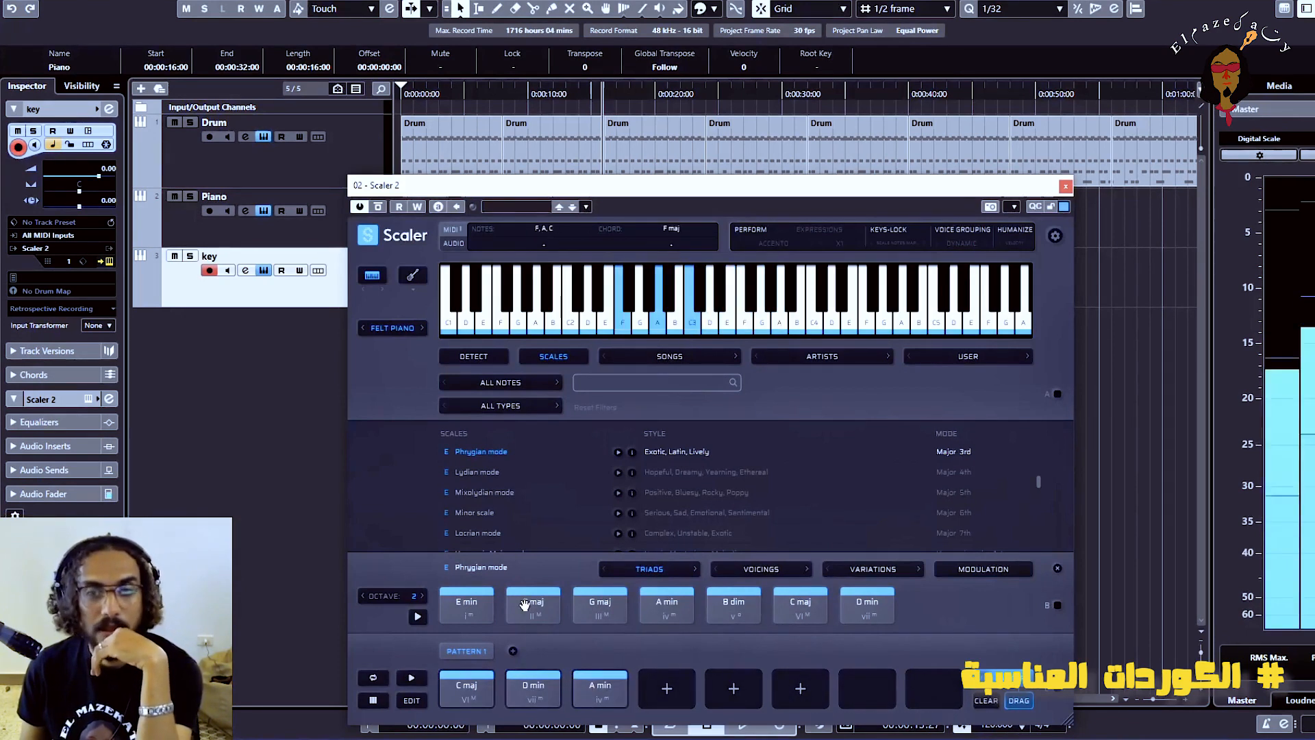
drag(533, 607, 658, 685)
drag(666, 605, 667, 687)
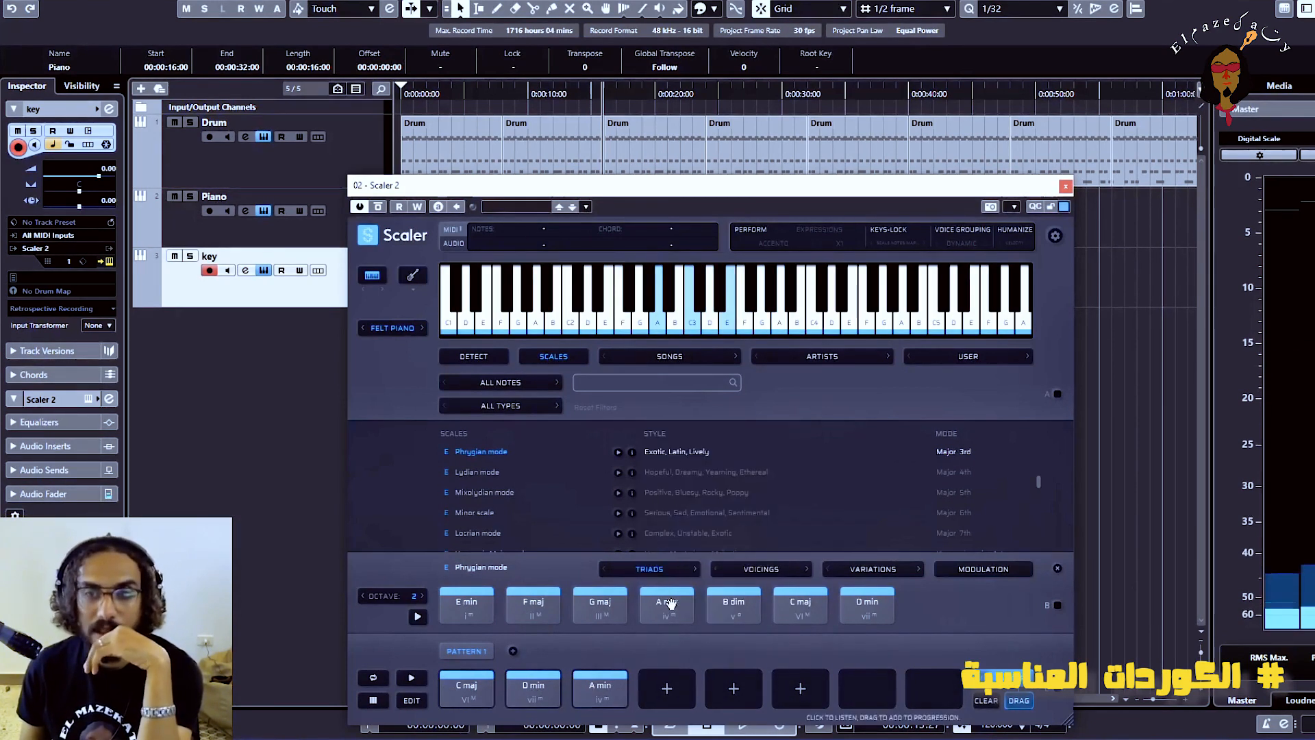
Set the repeat of all four Pattern 1 chords to 4 and play the progression for the MIDI capture
click(411, 701)
click(467, 589)
click(467, 652)
click(534, 590)
click(533, 652)
click(600, 589)
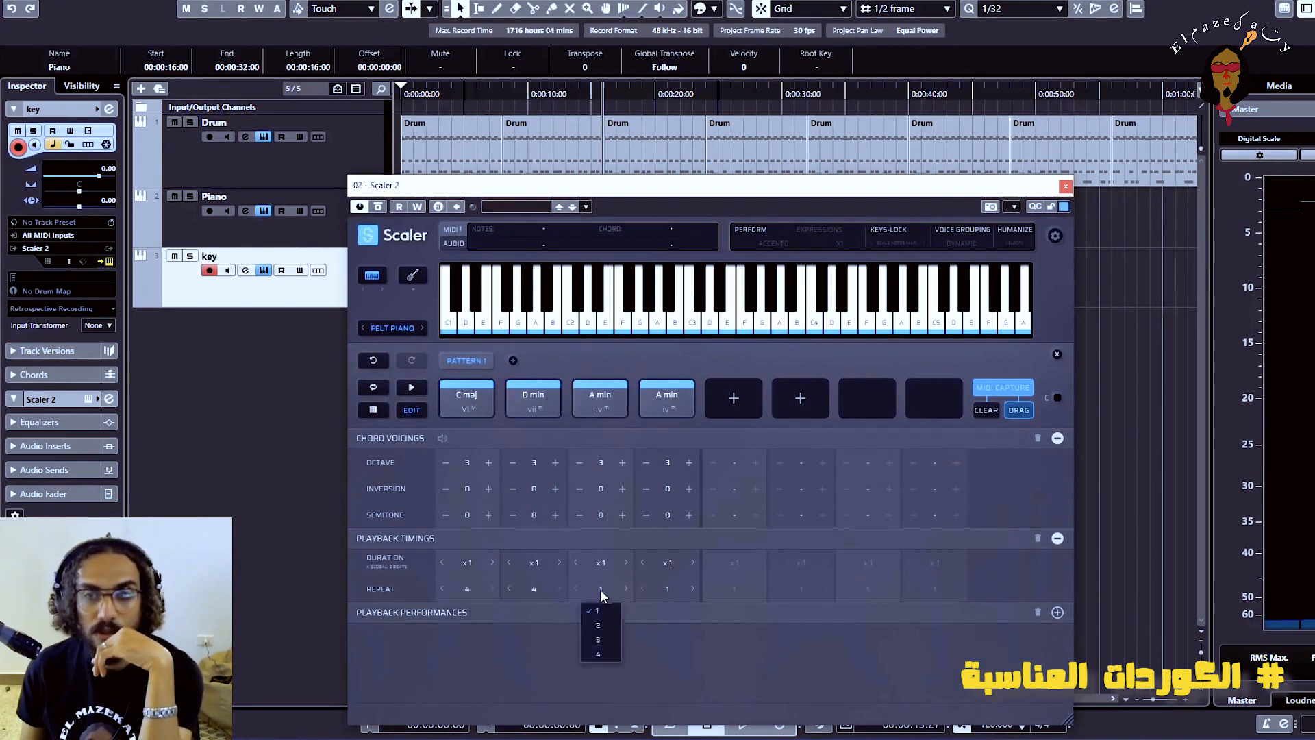
click(600, 652)
click(667, 589)
click(668, 652)
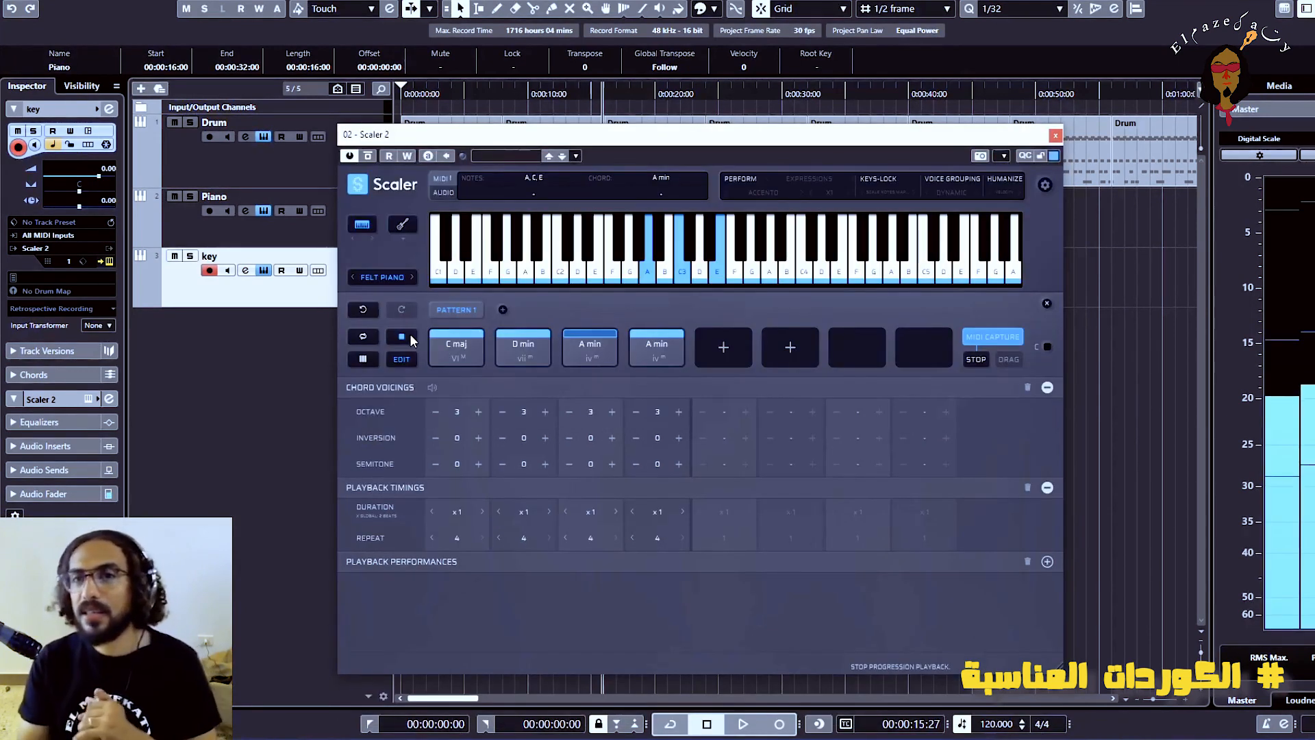
click(410, 334)
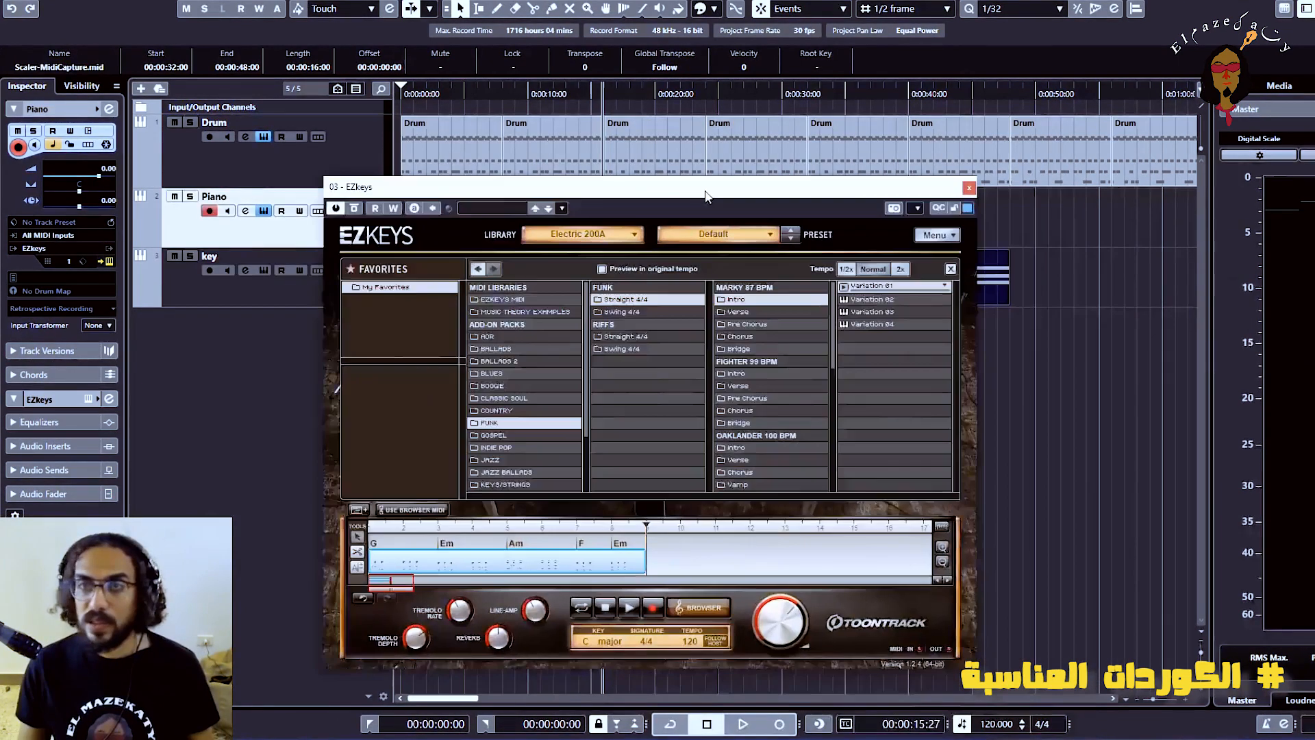
Delete the old block in EZkeys and load the key track's Scaler-MidiCapture clip at the start of its timeline
drag(708, 194, 537, 177)
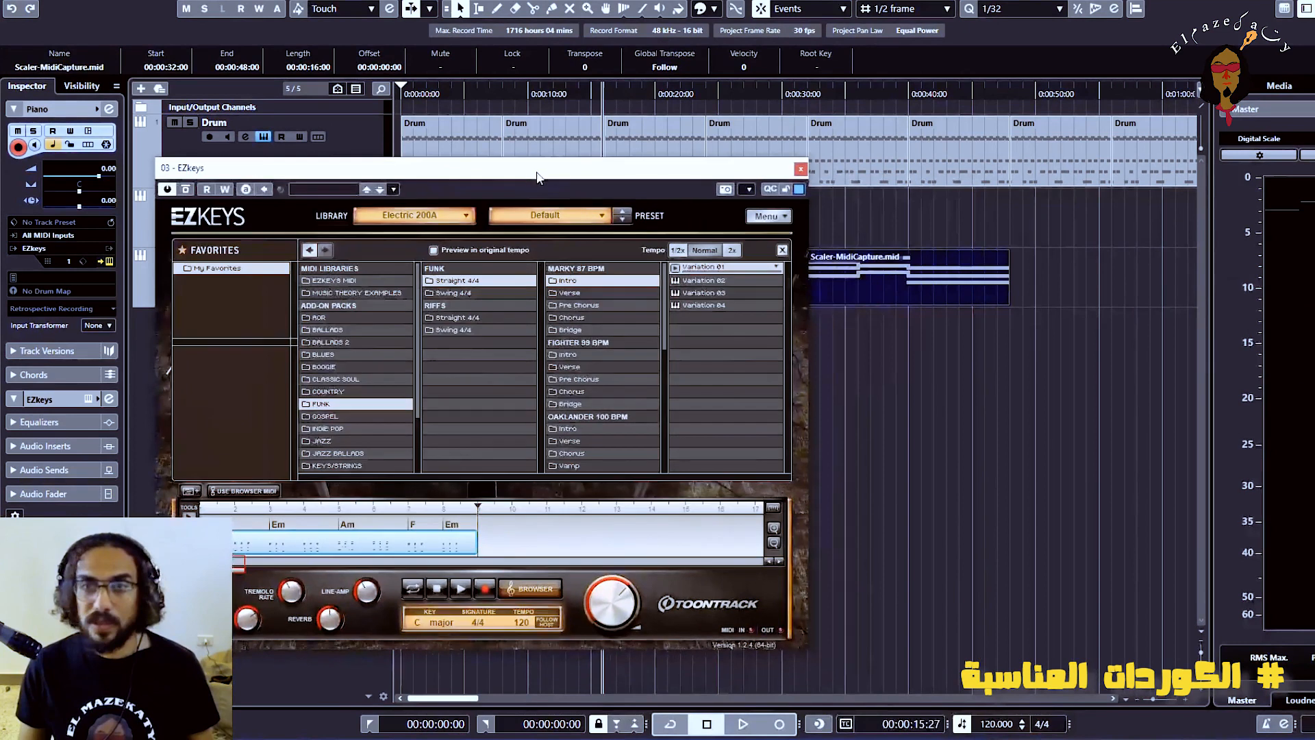
right_click(429, 553)
click(477, 421)
click(879, 277)
drag(349, 504, 209, 540)
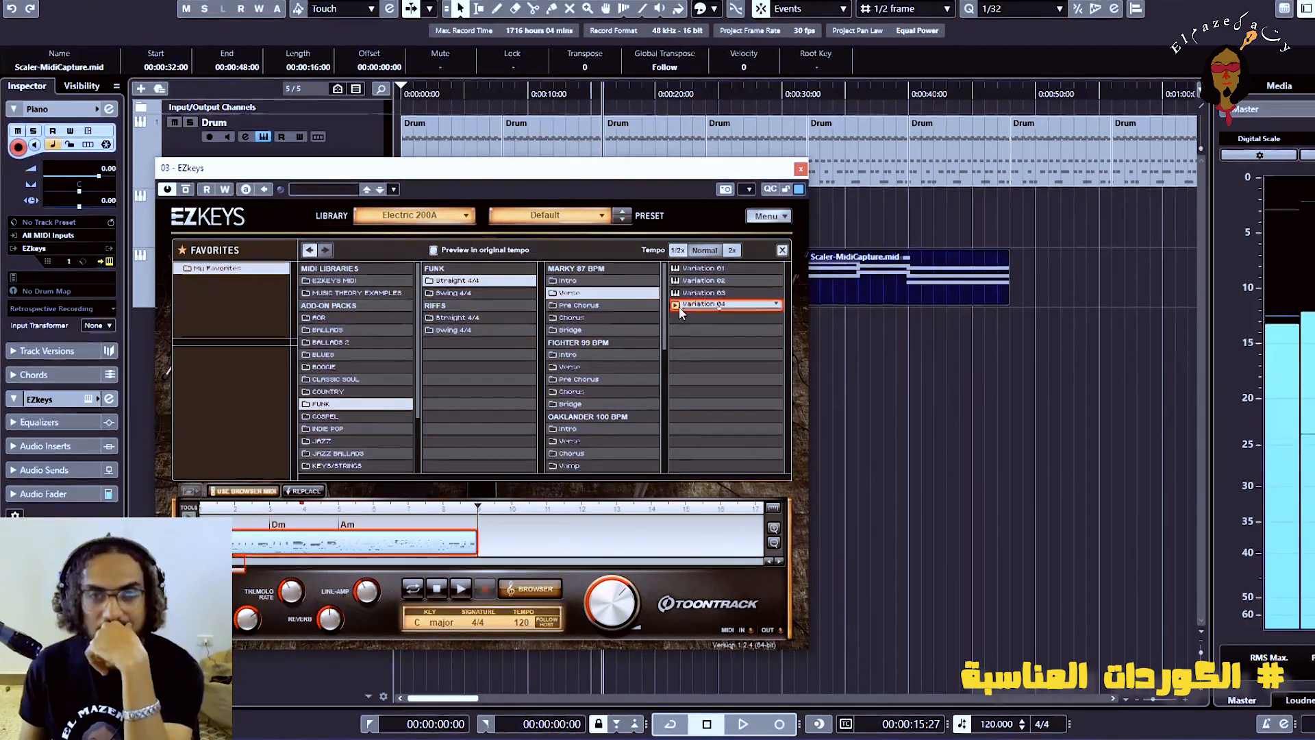
Apply Variation 04 of the Funk, Straight 4/4, Marky 87 BPM Verse and bring the block onto the Piano track after the existing clips
click(318, 492)
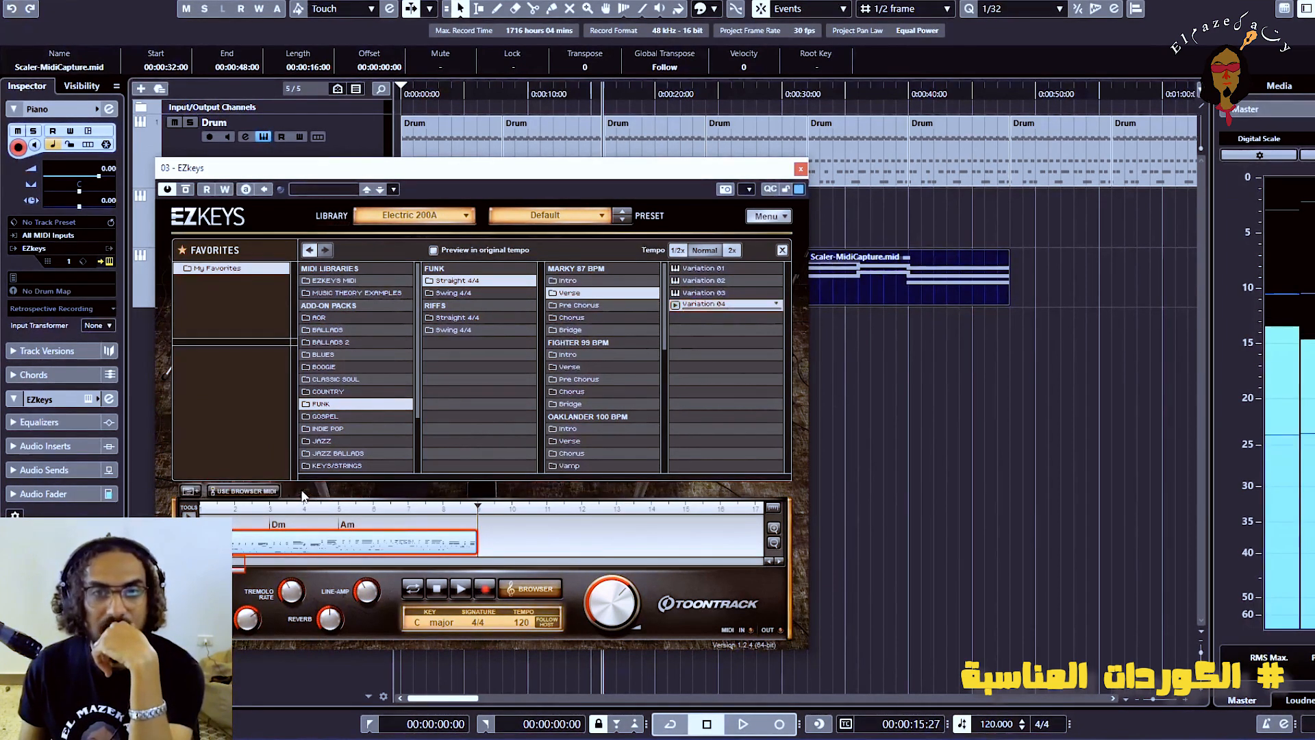
drag(607, 169, 421, 169)
drag(812, 241, 812, 241)
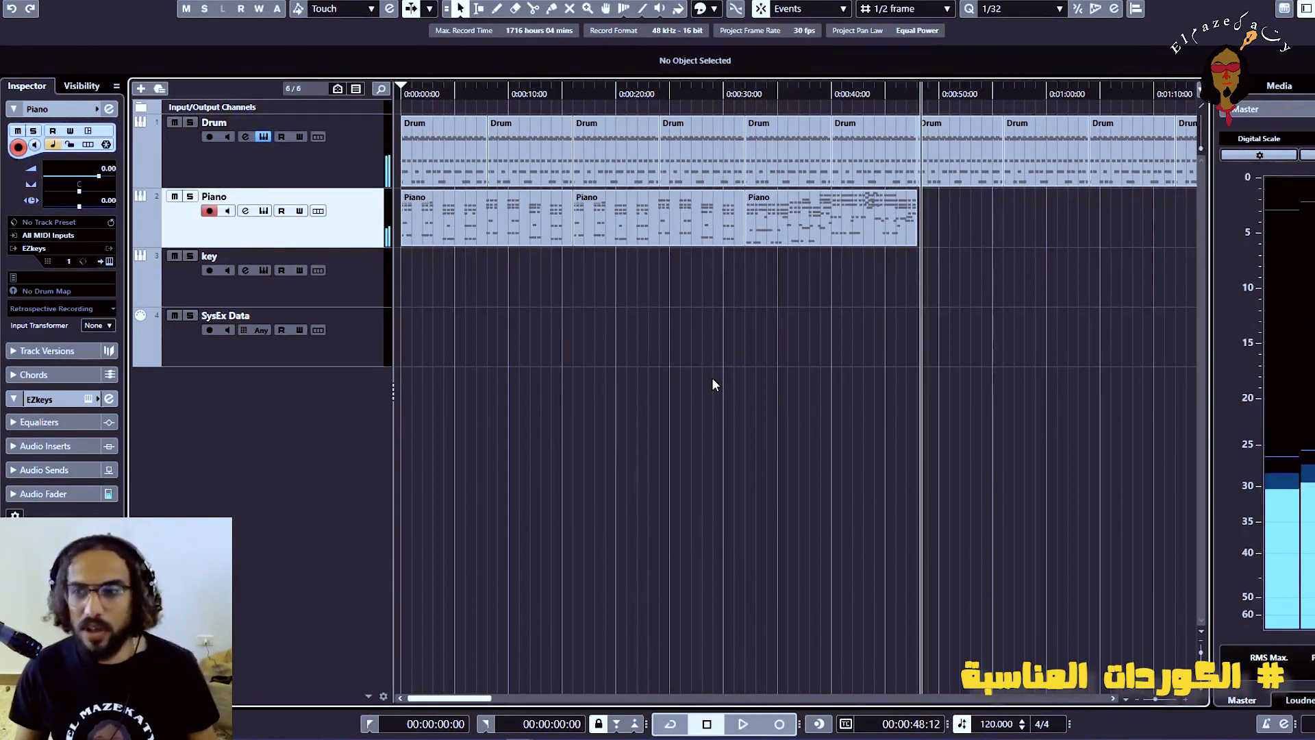
Reopen Scaler 2 on the key track, audition the triads and add A min, B dim and C maj to Pattern 1
click(351, 288)
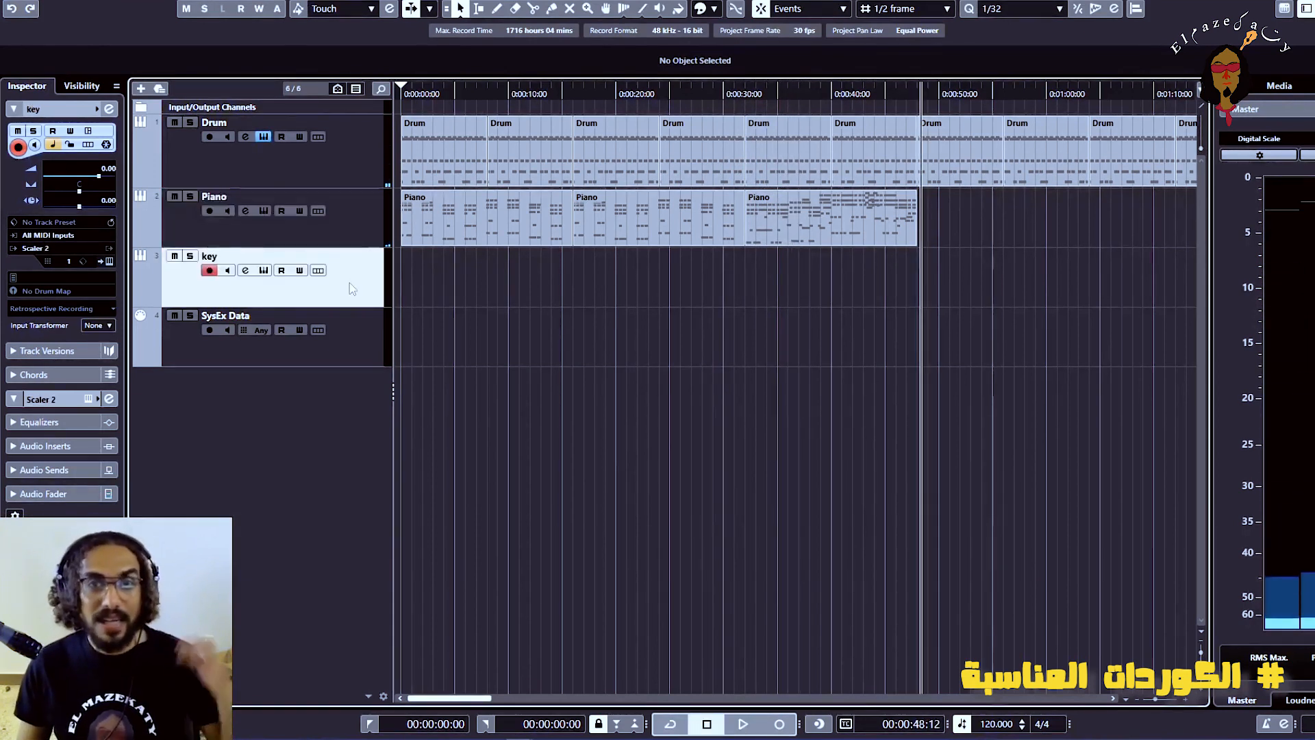
click(264, 272)
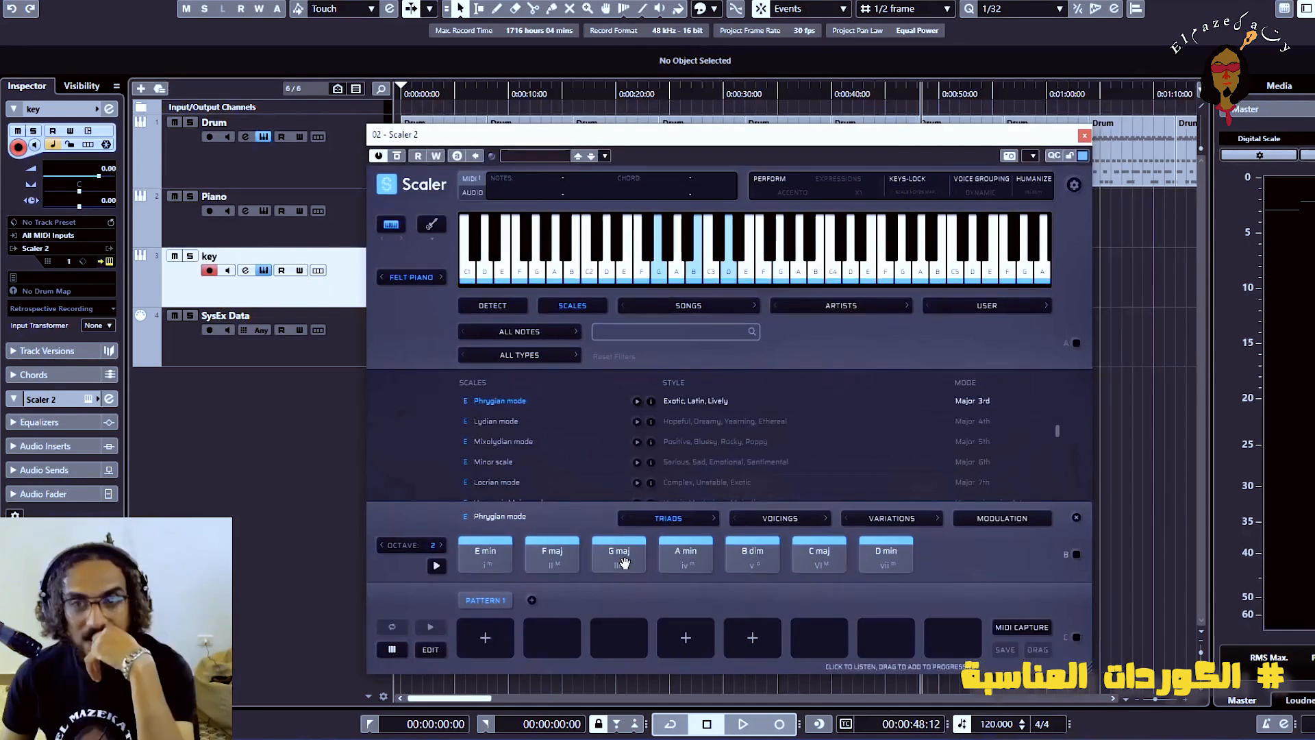
click(622, 560)
click(704, 564)
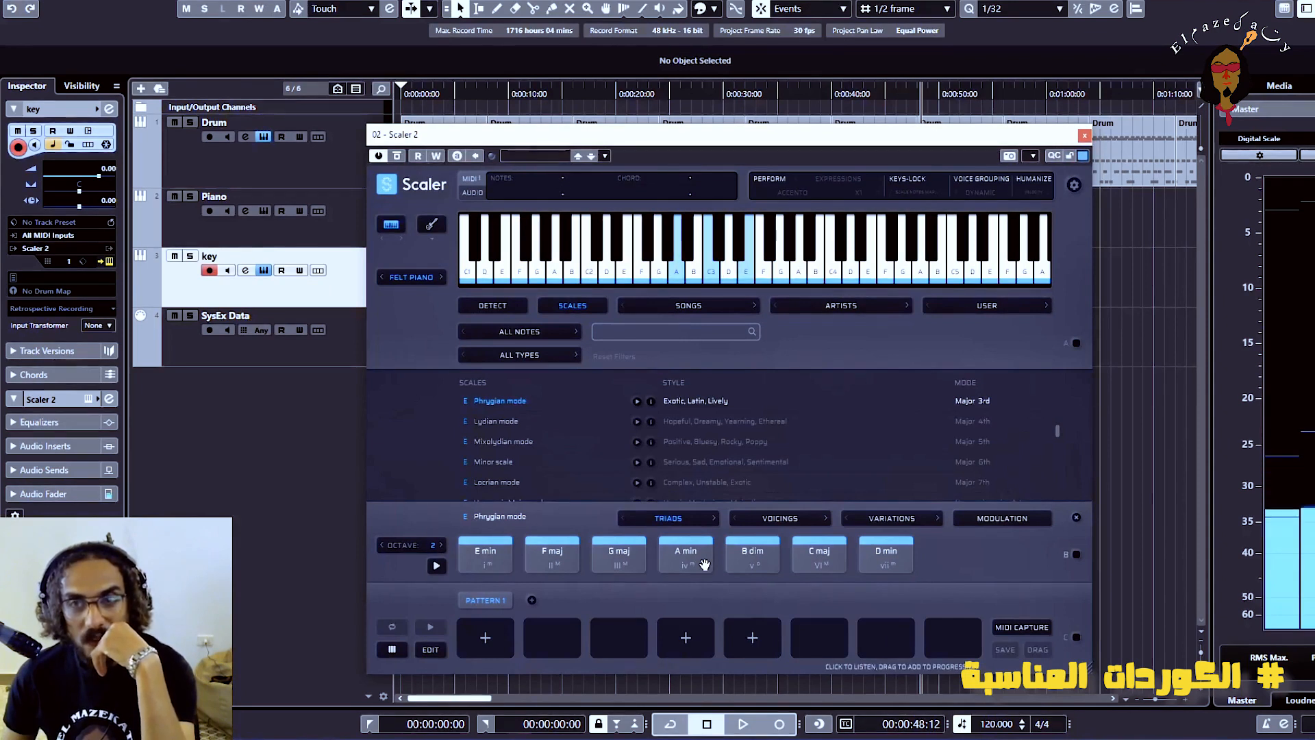
click(746, 558)
click(698, 564)
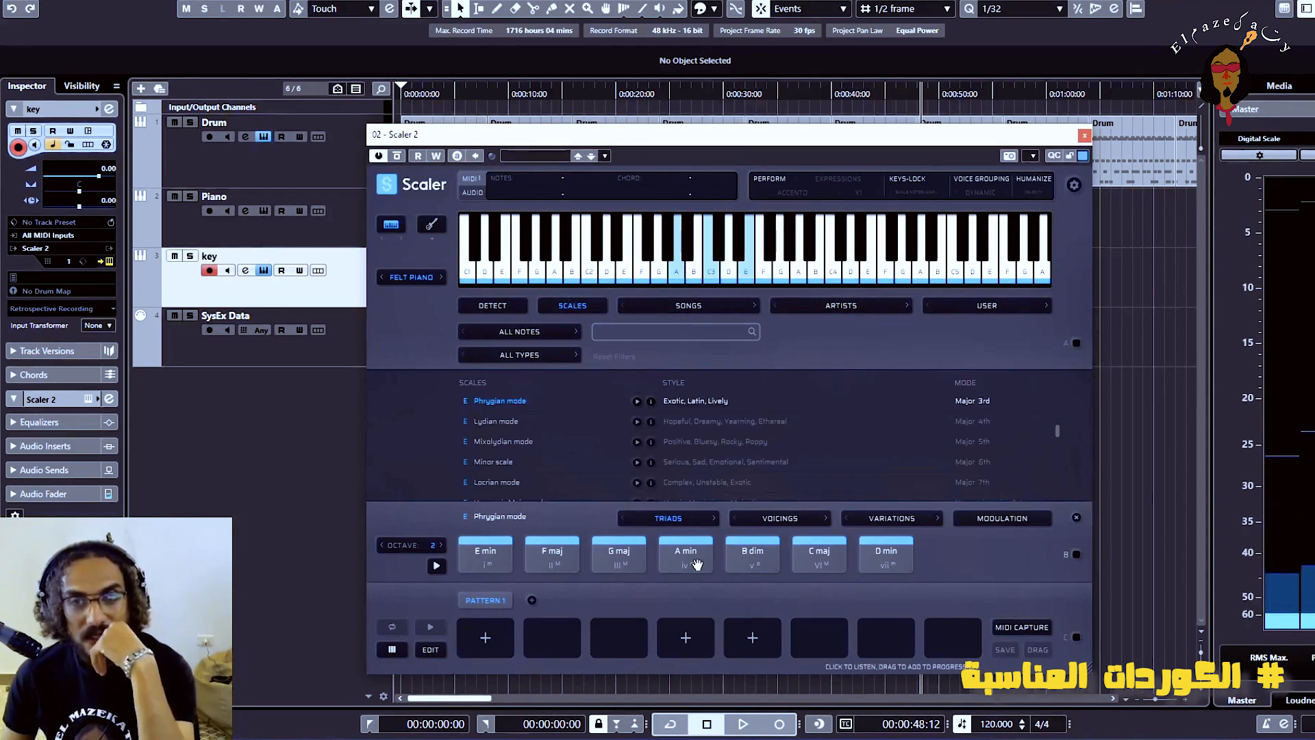
drag(698, 564, 486, 638)
drag(775, 556, 553, 638)
drag(816, 563, 617, 640)
click(474, 649)
click(622, 643)
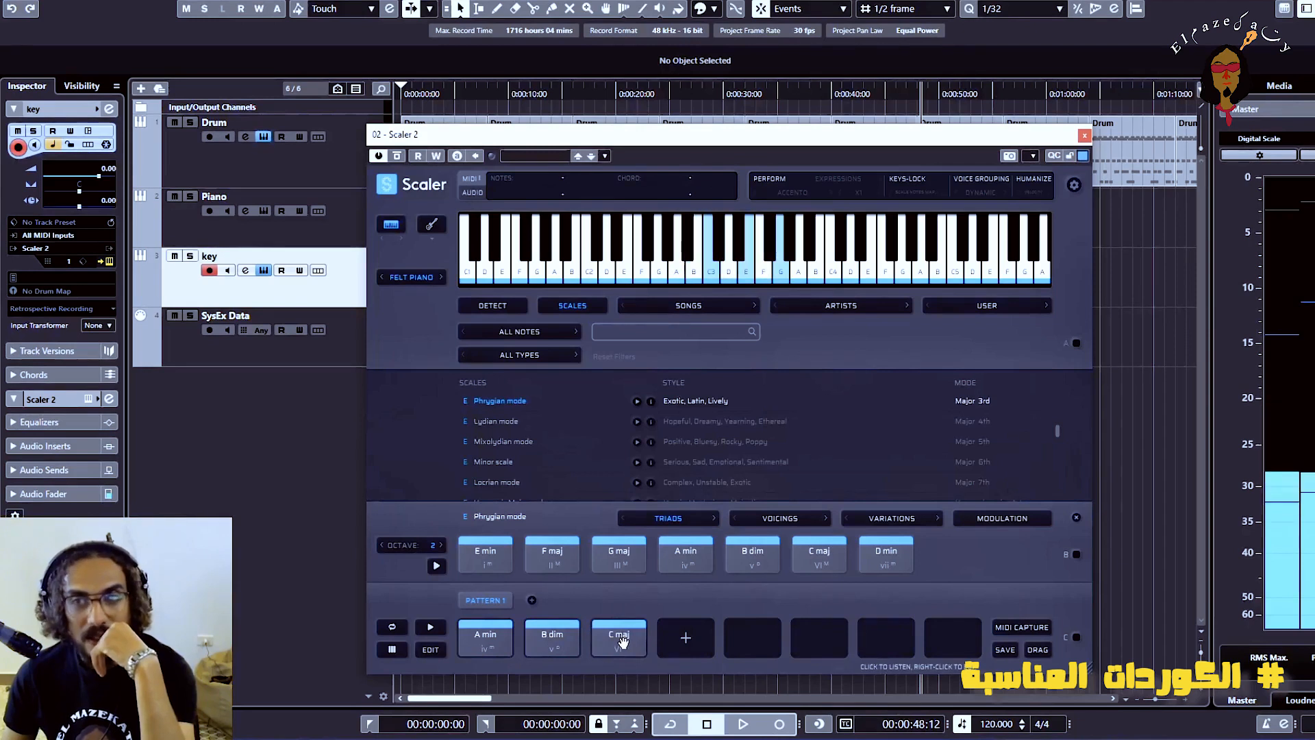
Play back the progression and remove the B dim and C maj chords from Pattern 1
click(479, 564)
click(504, 564)
click(437, 631)
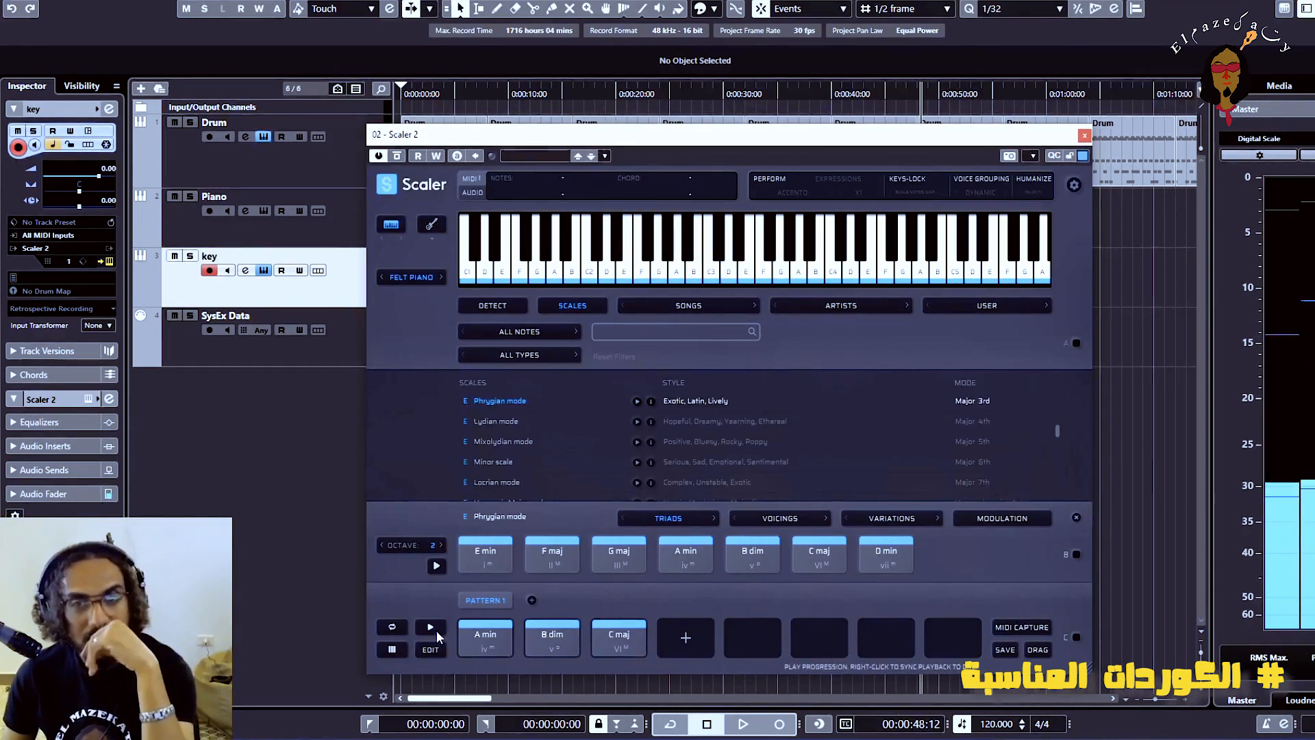
right_click(552, 637)
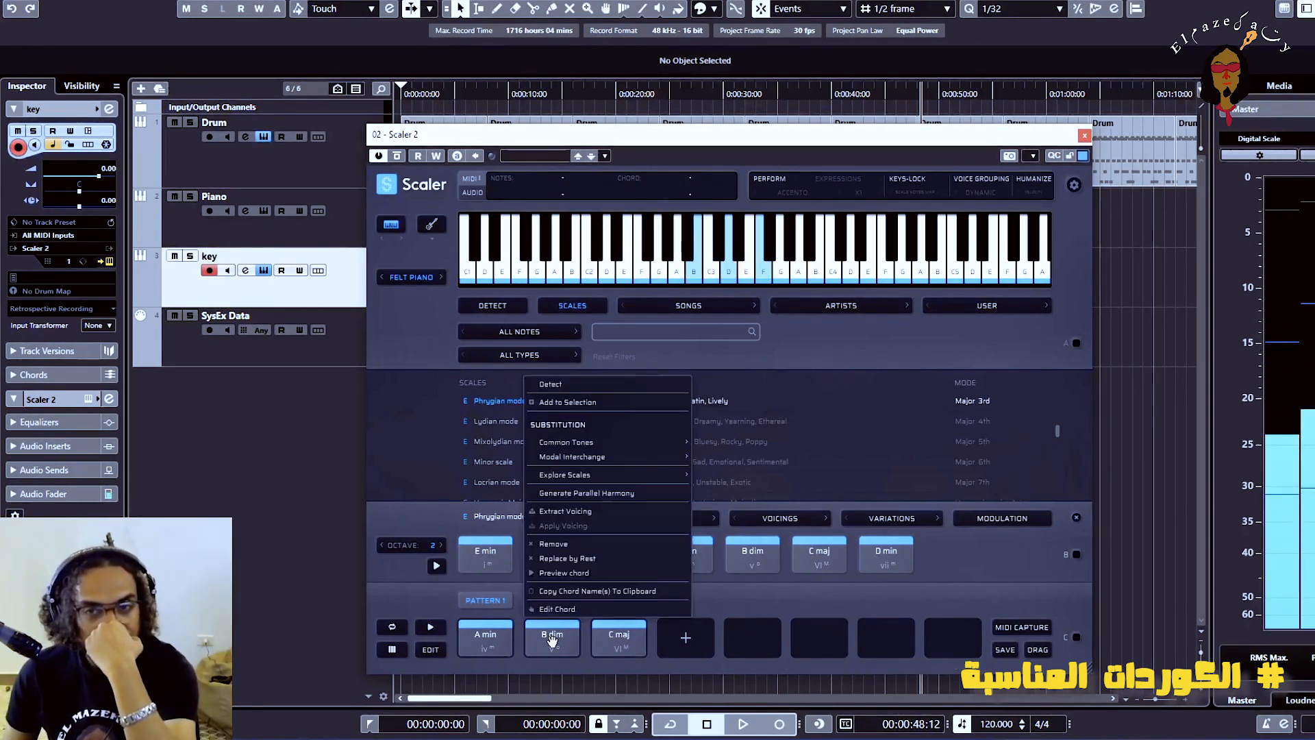
click(558, 544)
right_click(547, 630)
click(553, 544)
Add G maj, B dim and A min after the A min in Pattern 1 and play the progression
click(477, 566)
click(754, 560)
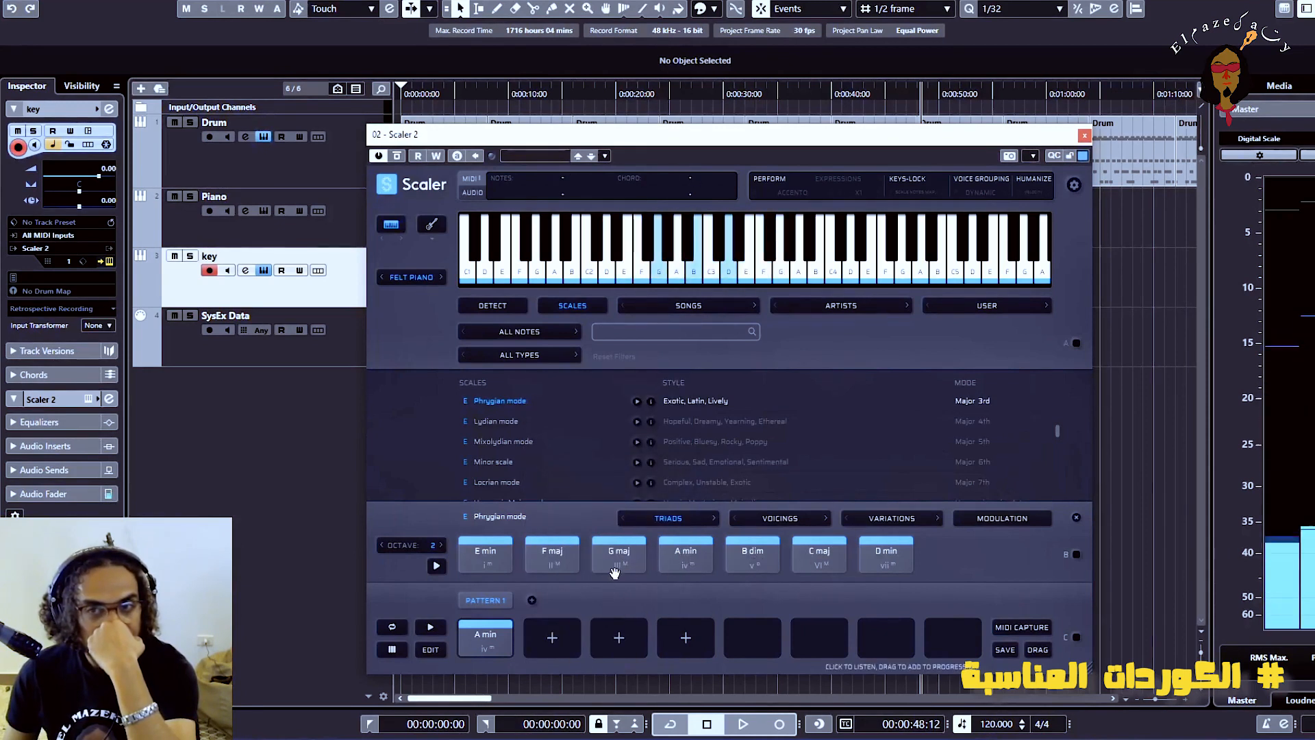
drag(614, 573, 552, 638)
drag(753, 556, 618, 637)
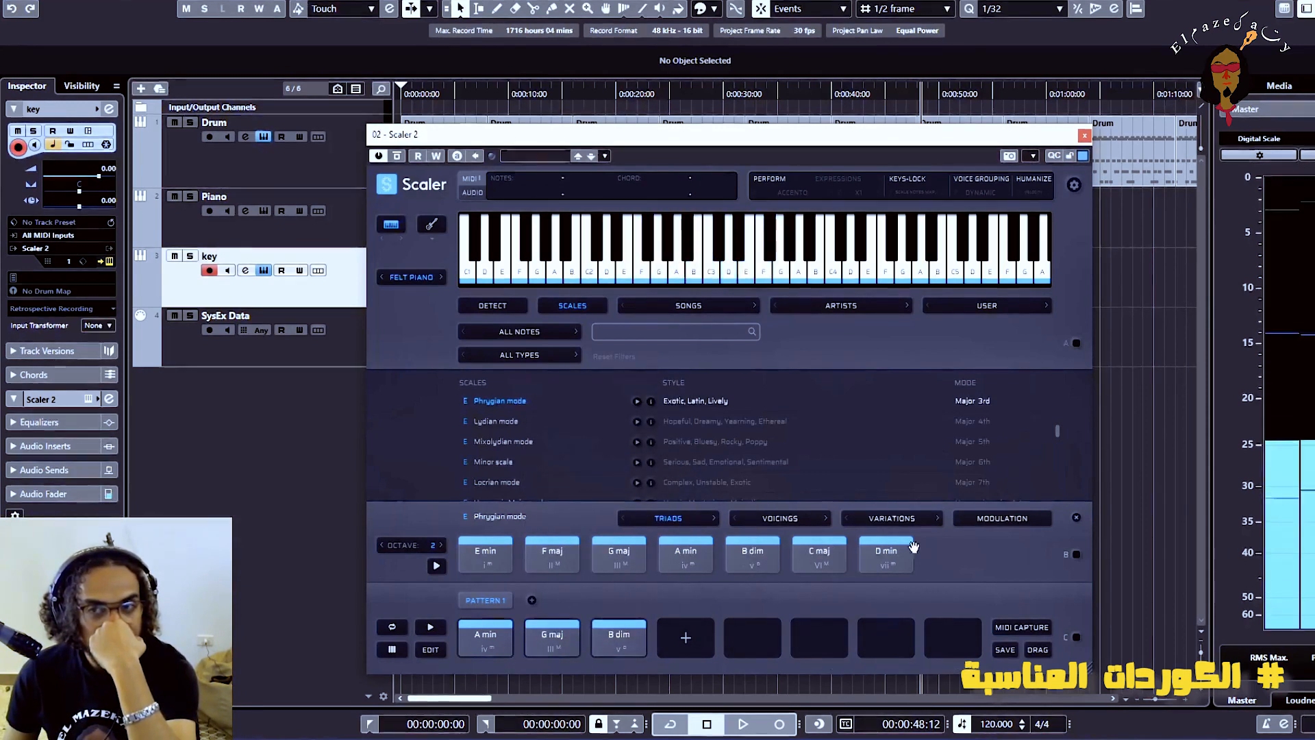
drag(686, 555, 686, 637)
click(430, 627)
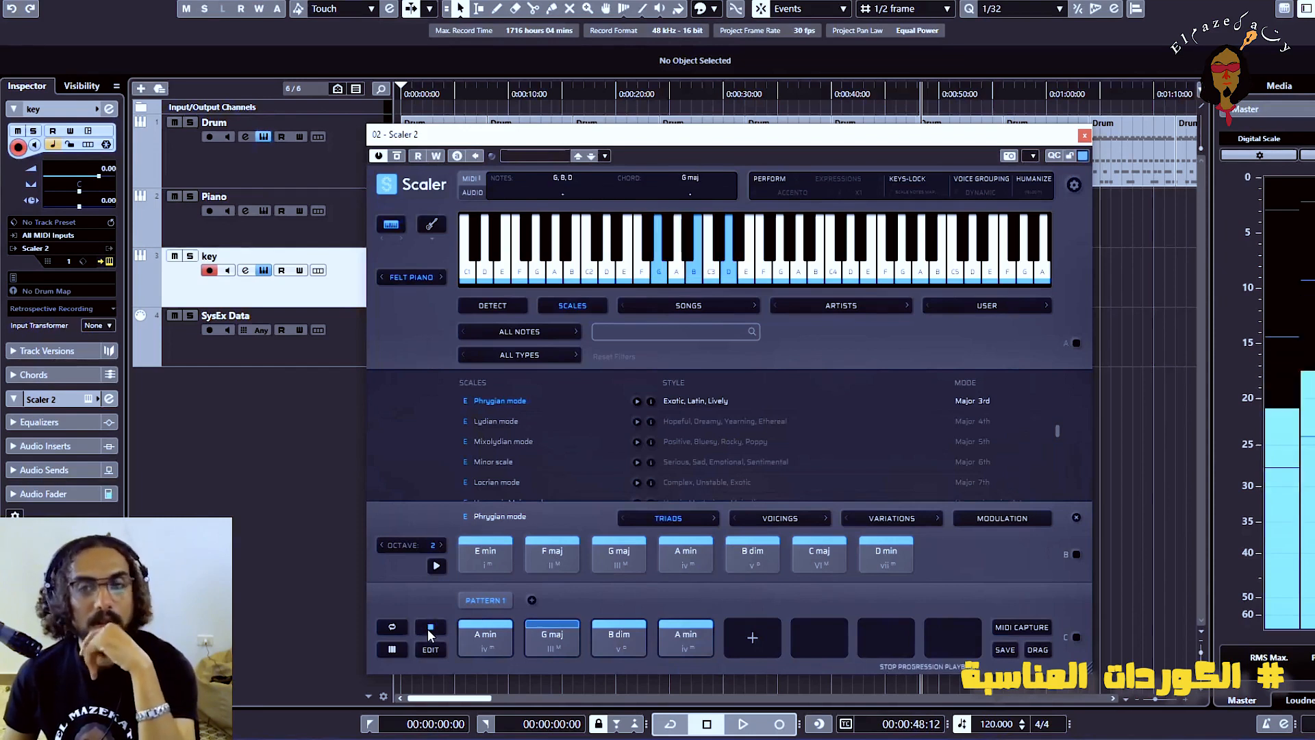
click(431, 629)
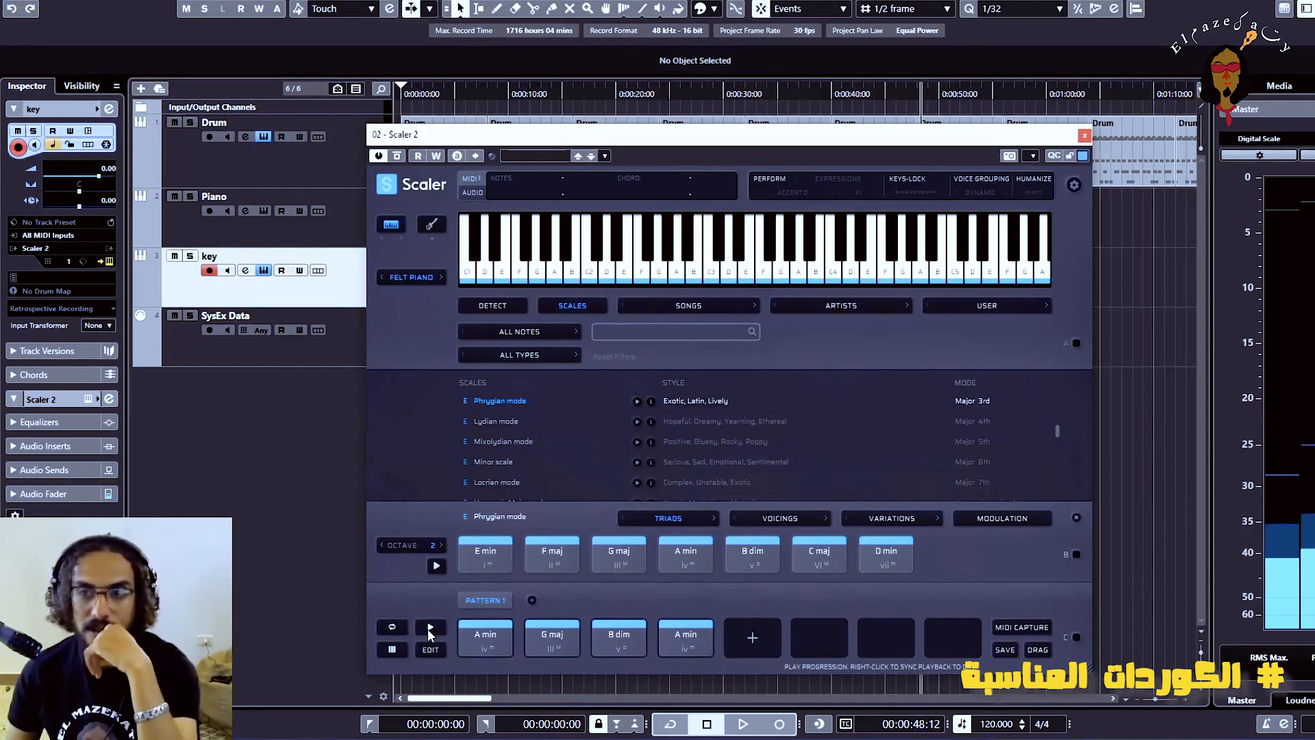
Capture the progression's playback as MIDI and place the captured clip on the key track at 00:00:48:00
click(1014, 628)
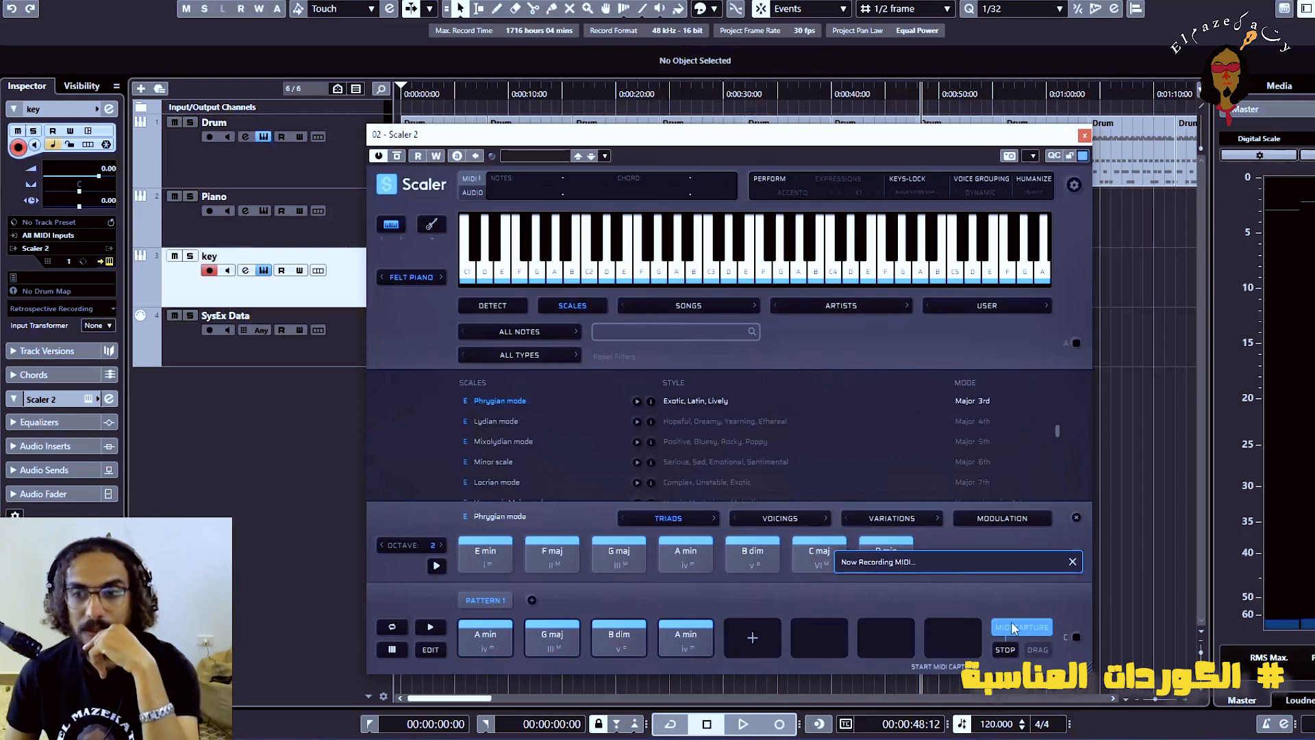
click(435, 627)
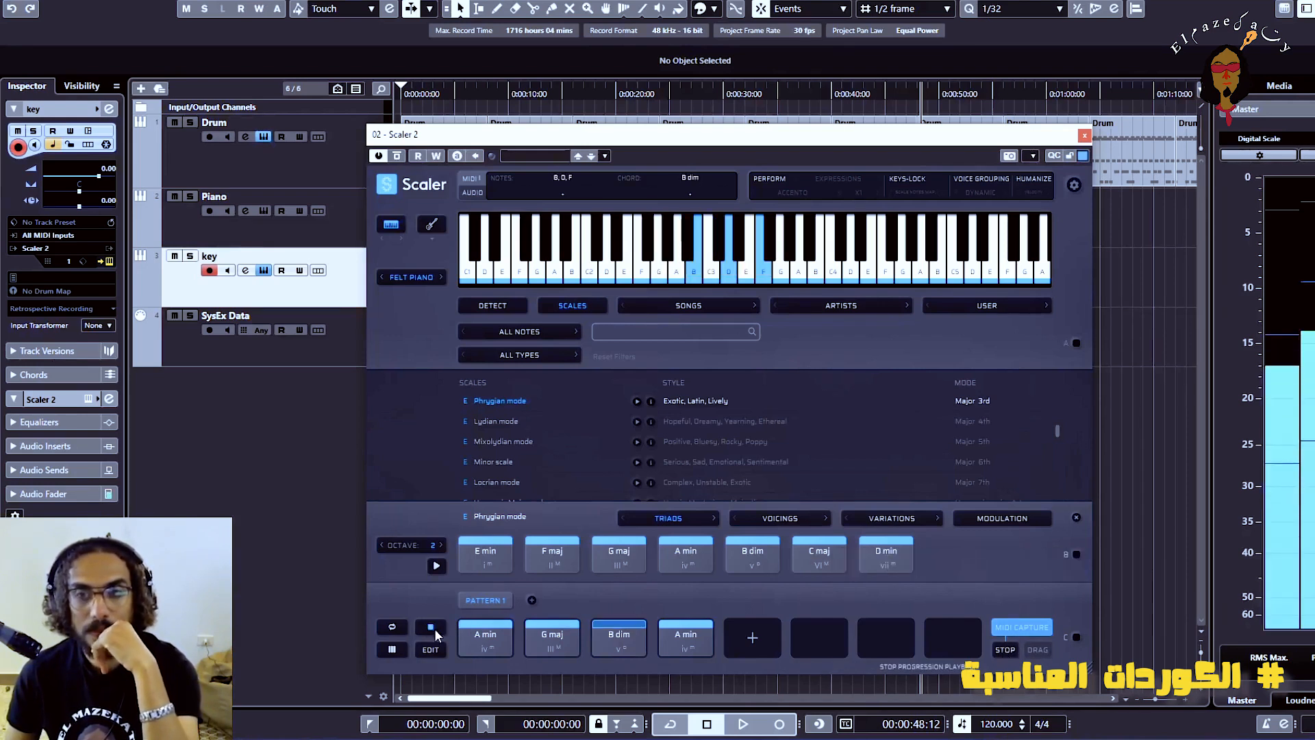
click(1016, 648)
drag(1038, 649, 940, 238)
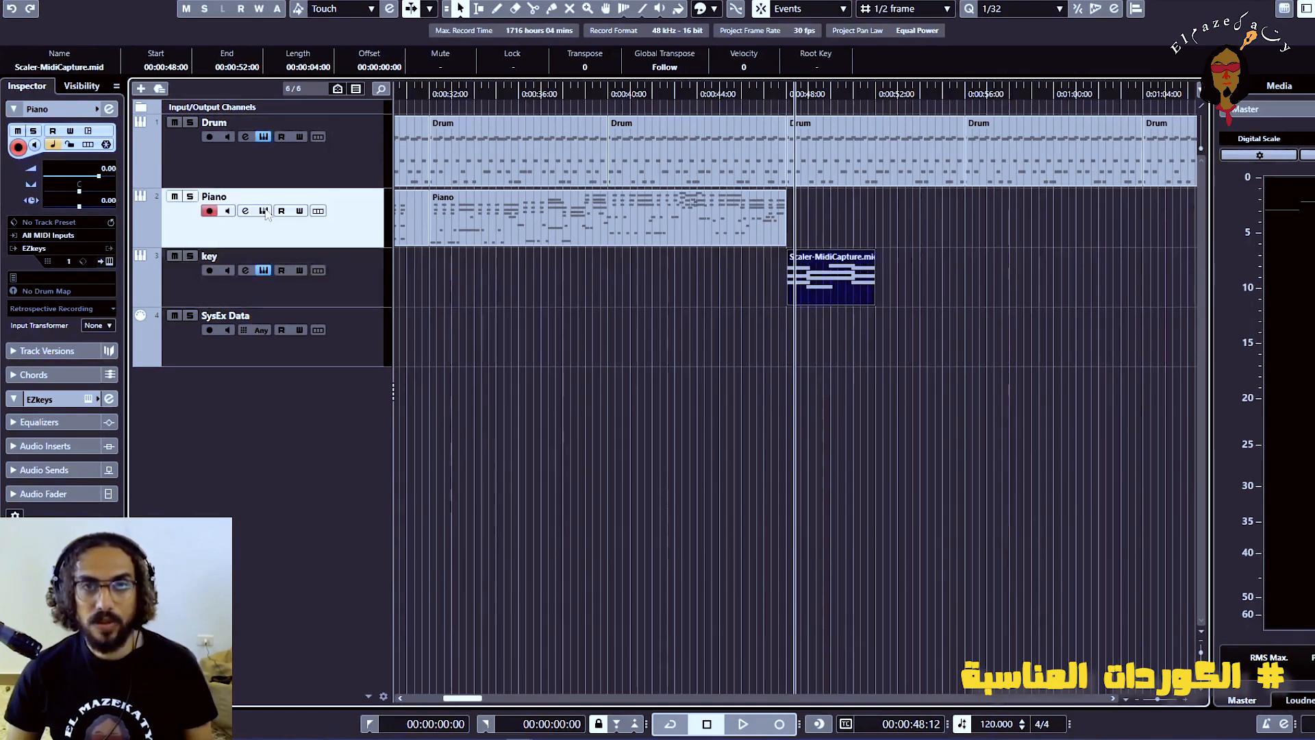
Replace the old block in EZkeys with the new four-second Scaler-MidiCapture clip from the key track
click(264, 212)
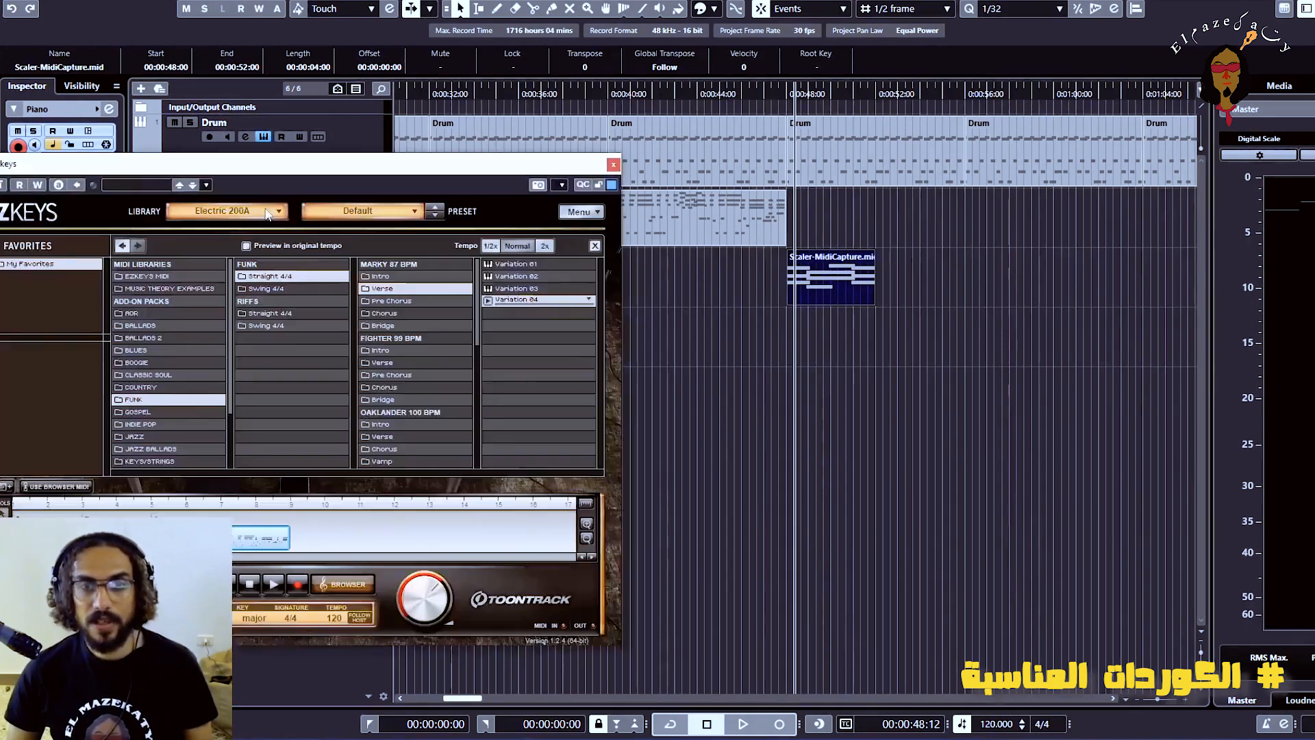
right_click(389, 468)
click(432, 552)
drag(831, 277, 179, 487)
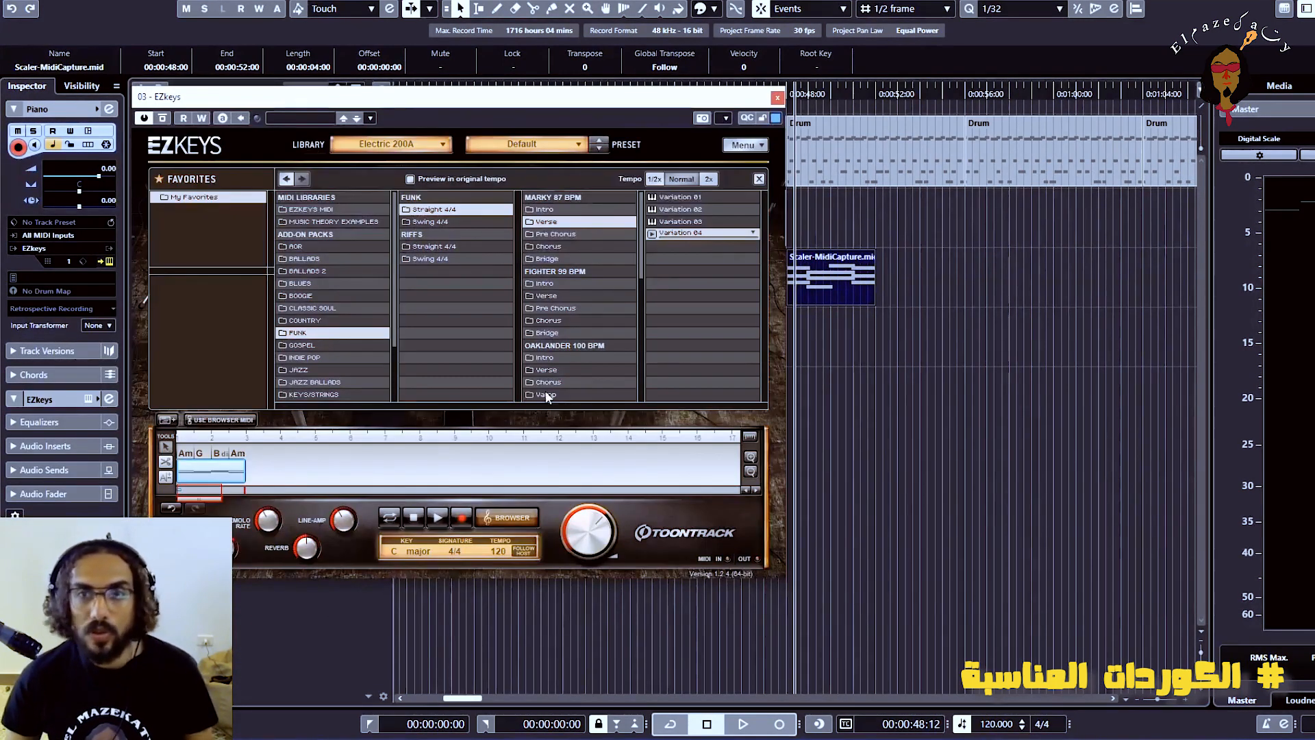
Audition the Marky 87 BPM Pre Chorus variations, apply Variation 01 and bring the block onto the Piano track at 00:00:48:00
click(555, 234)
click(652, 198)
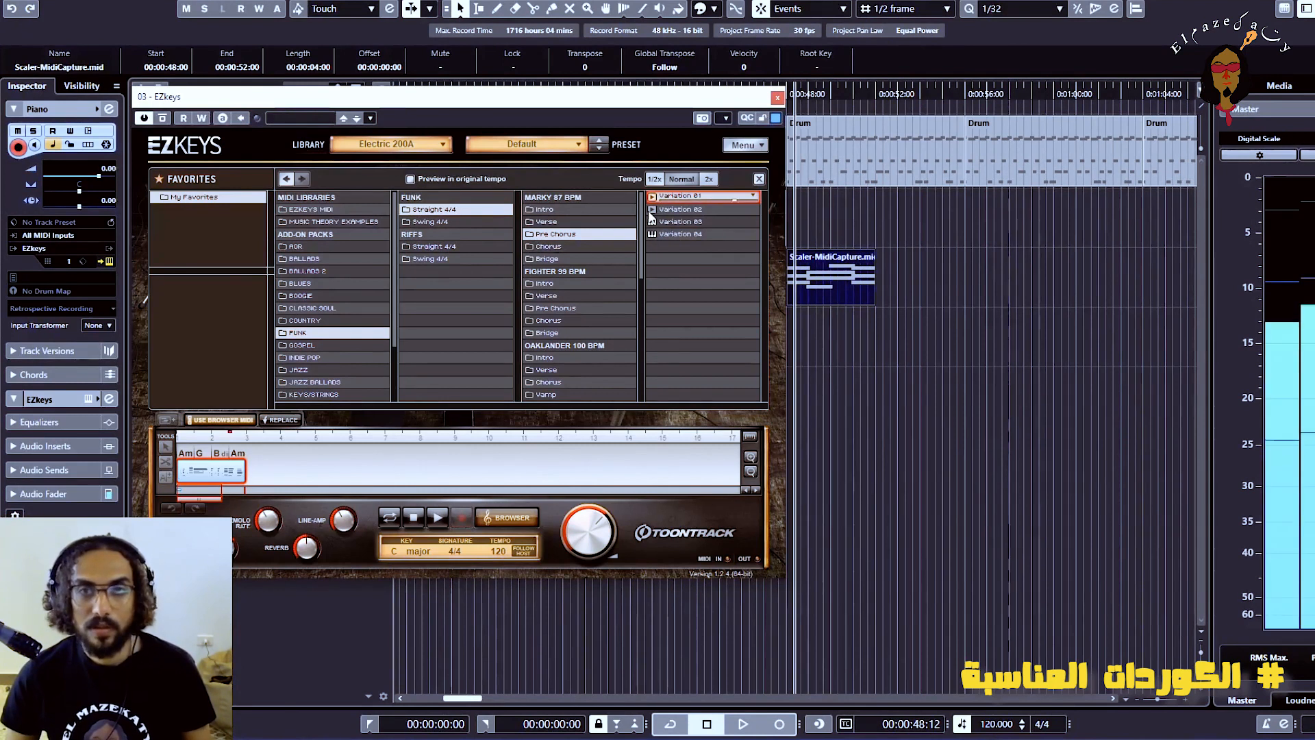
click(652, 210)
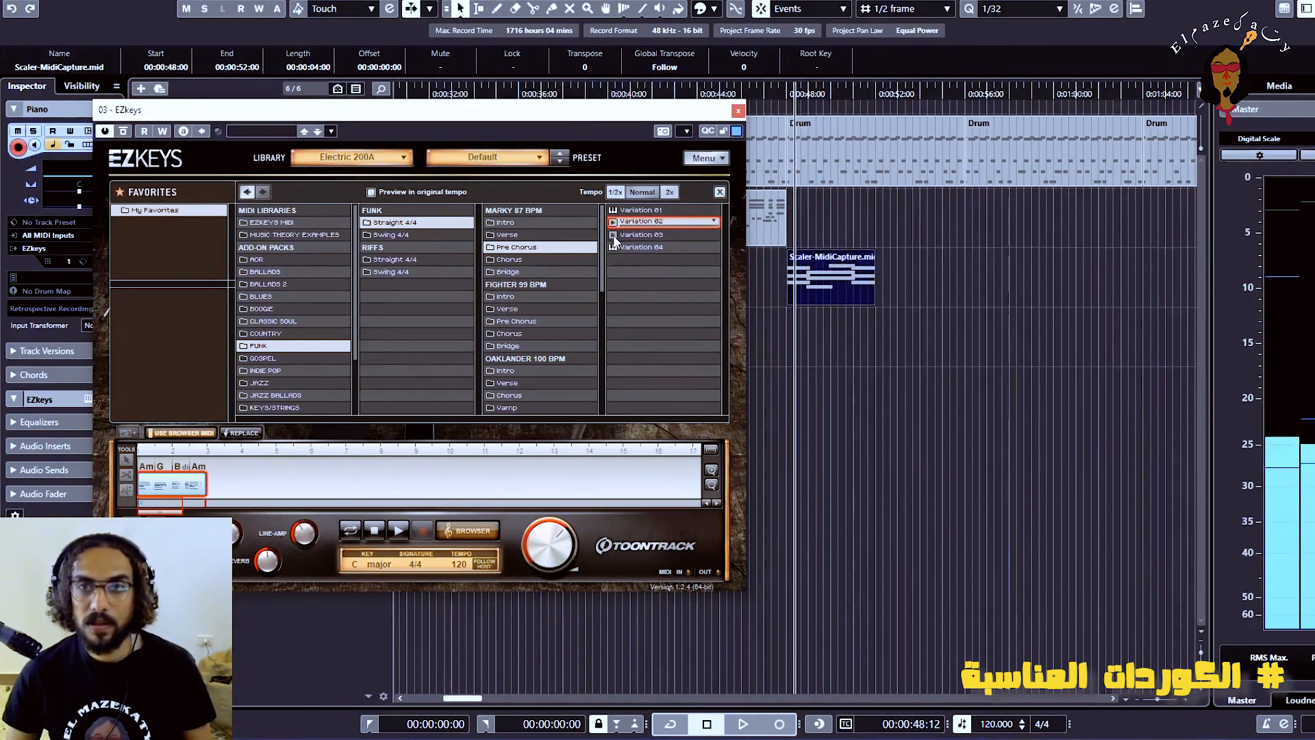
click(613, 235)
click(615, 248)
click(611, 211)
drag(611, 215, 789, 229)
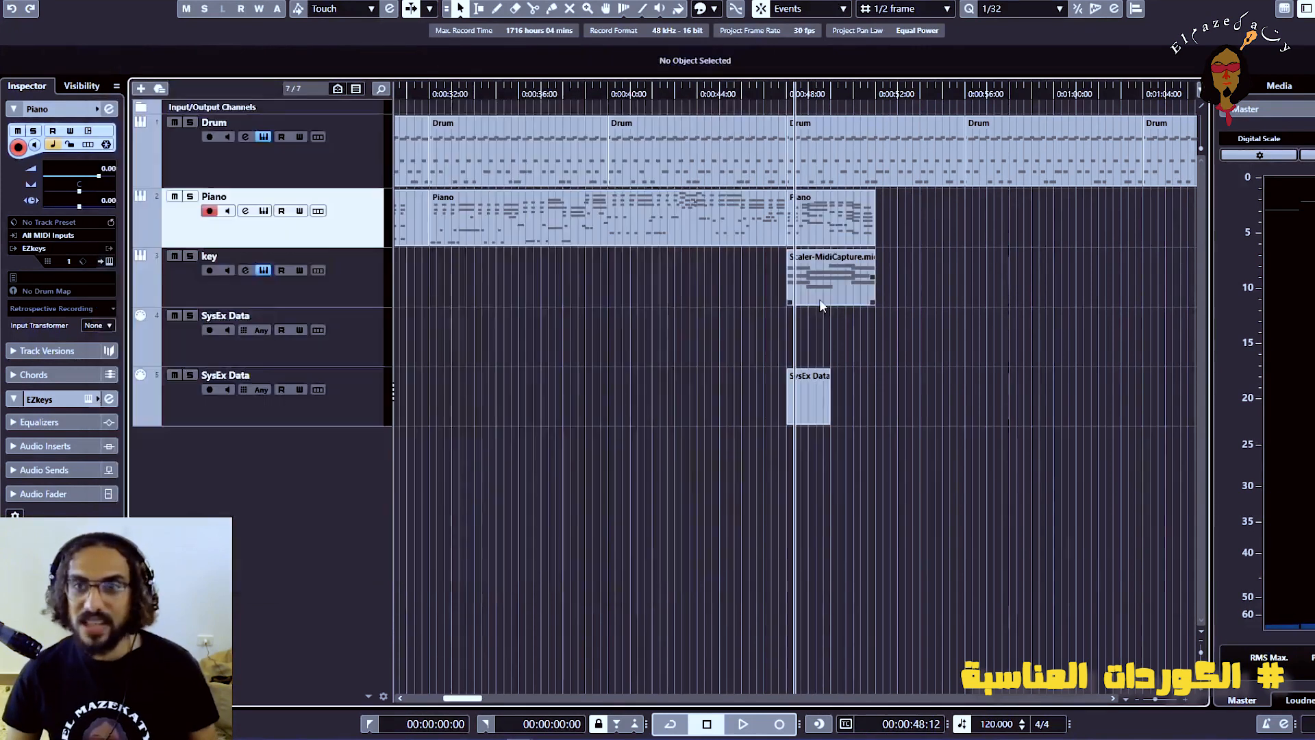
Delete the Scaler-MidiCapture clip from the key track and remove both SysEx Data tracks
click(821, 305)
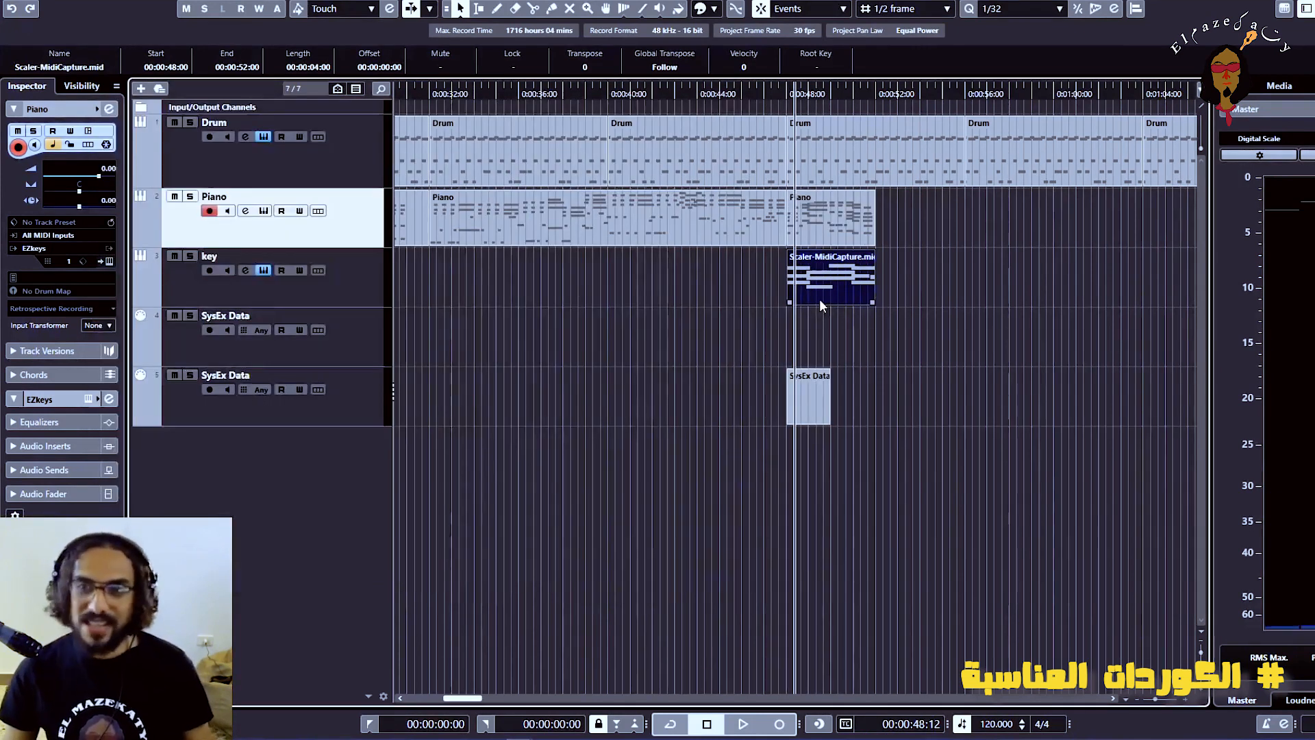
key(Delete)
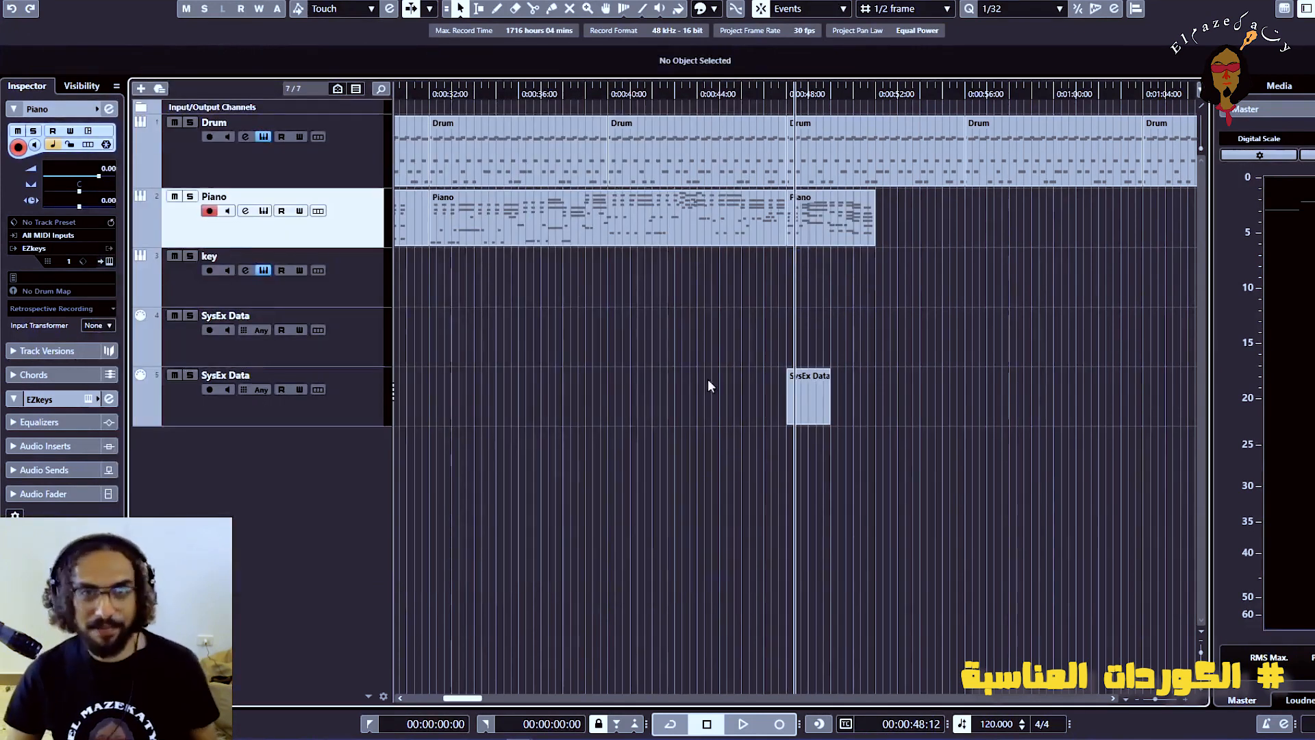
click(374, 340)
shift+click(364, 381)
right_click(361, 411)
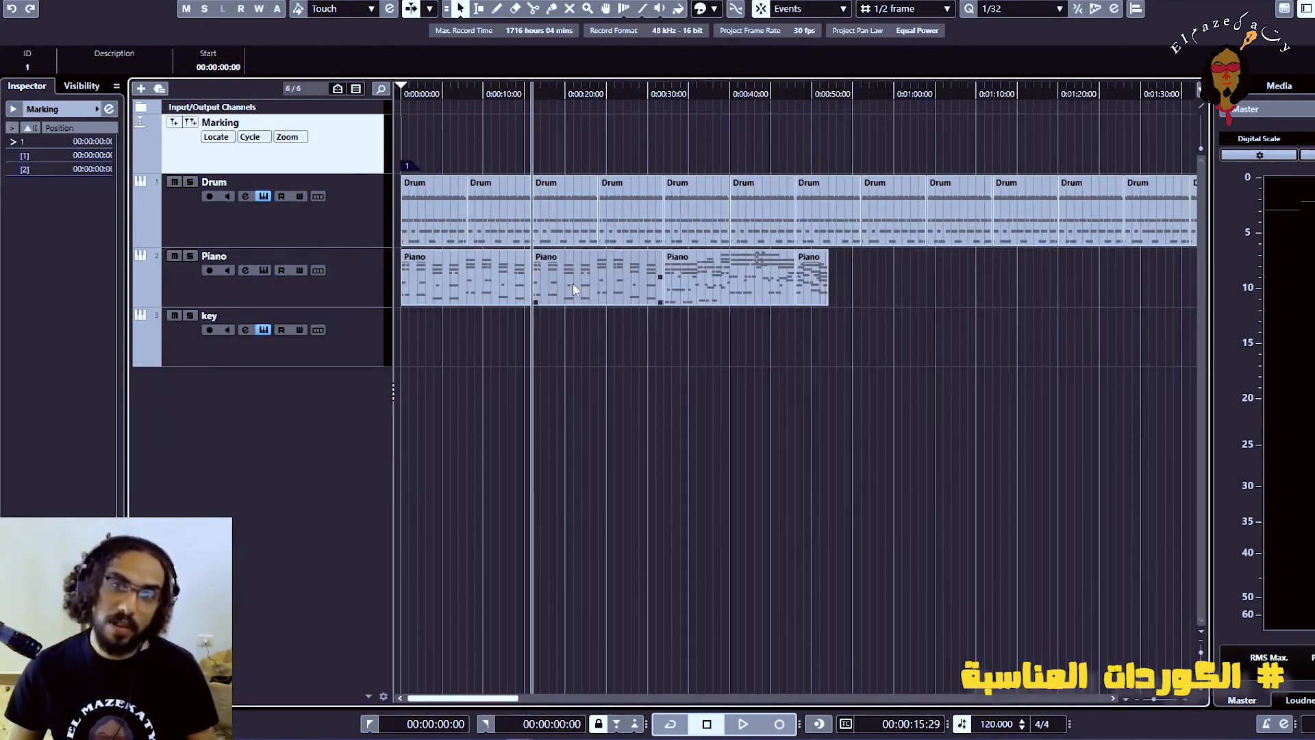
Rearrange the Piano clips back to back, moving the second clip to the end and the third directly after the first
drag(573, 282, 878, 270)
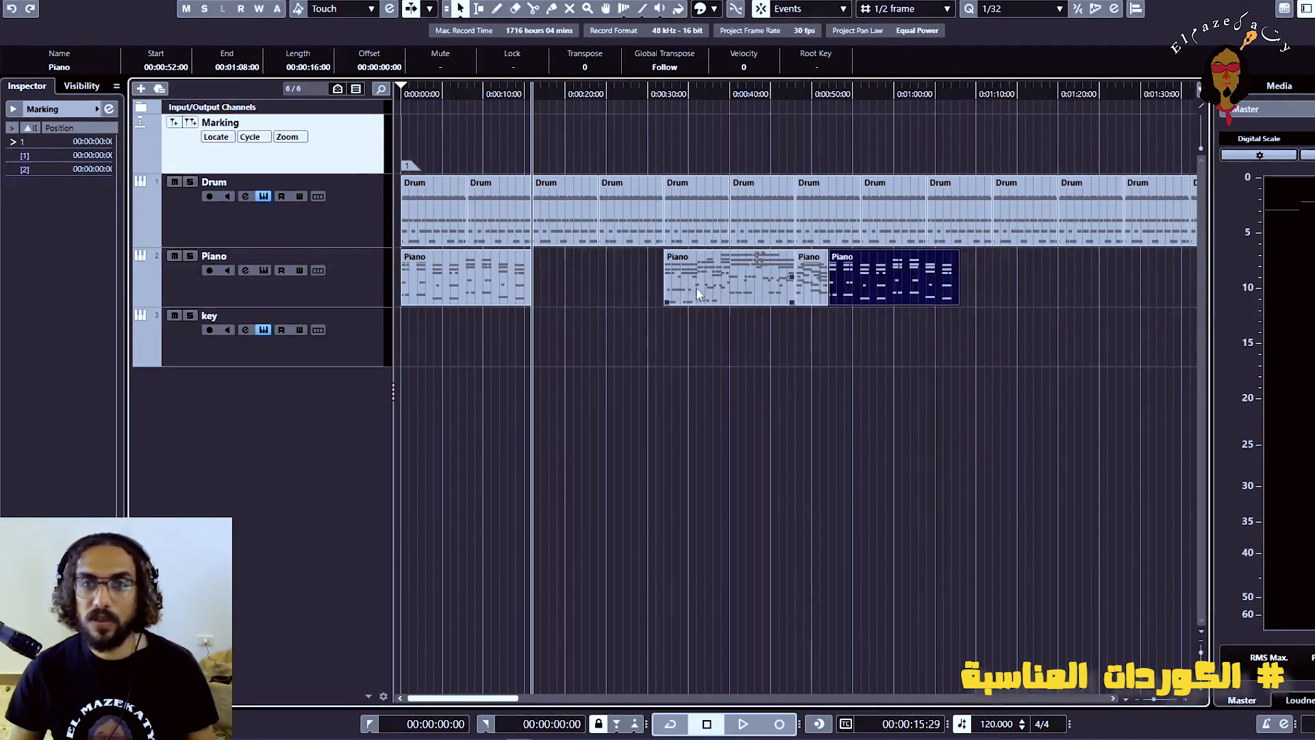
drag(641, 277, 770, 302)
scroll(637, 329, up, 10)
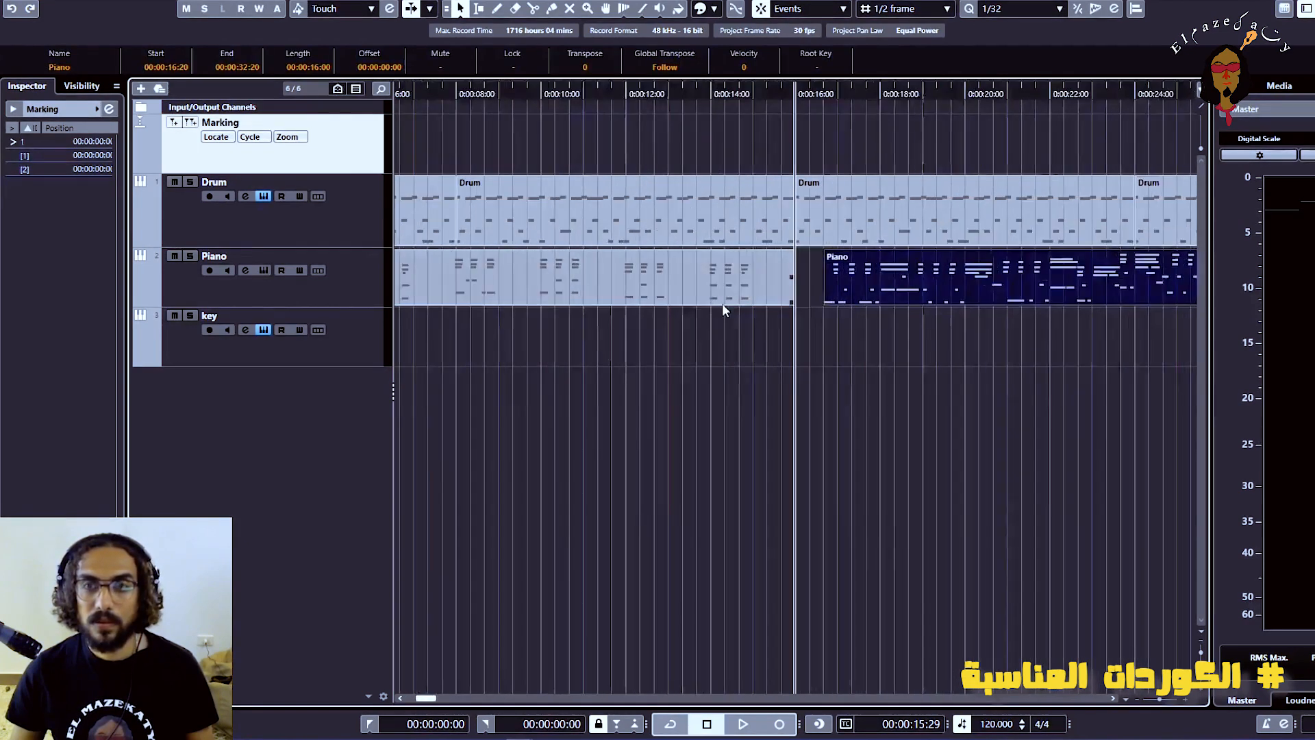
drag(977, 281, 898, 293)
click(888, 404)
key(g)
scroll(830, 436, down, 5)
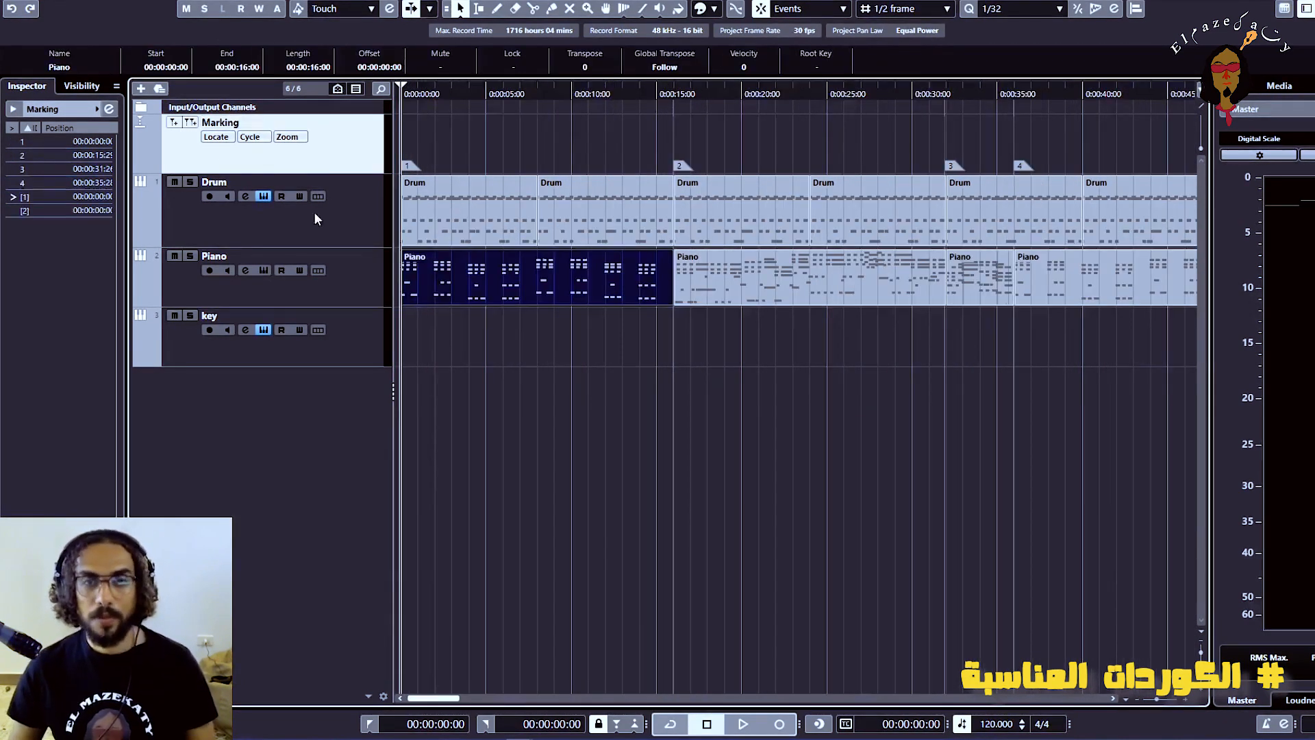
Select the Piano track and play the arrangement from the start to check the opening section
click(382, 291)
key(space)
key(g)
key(g)
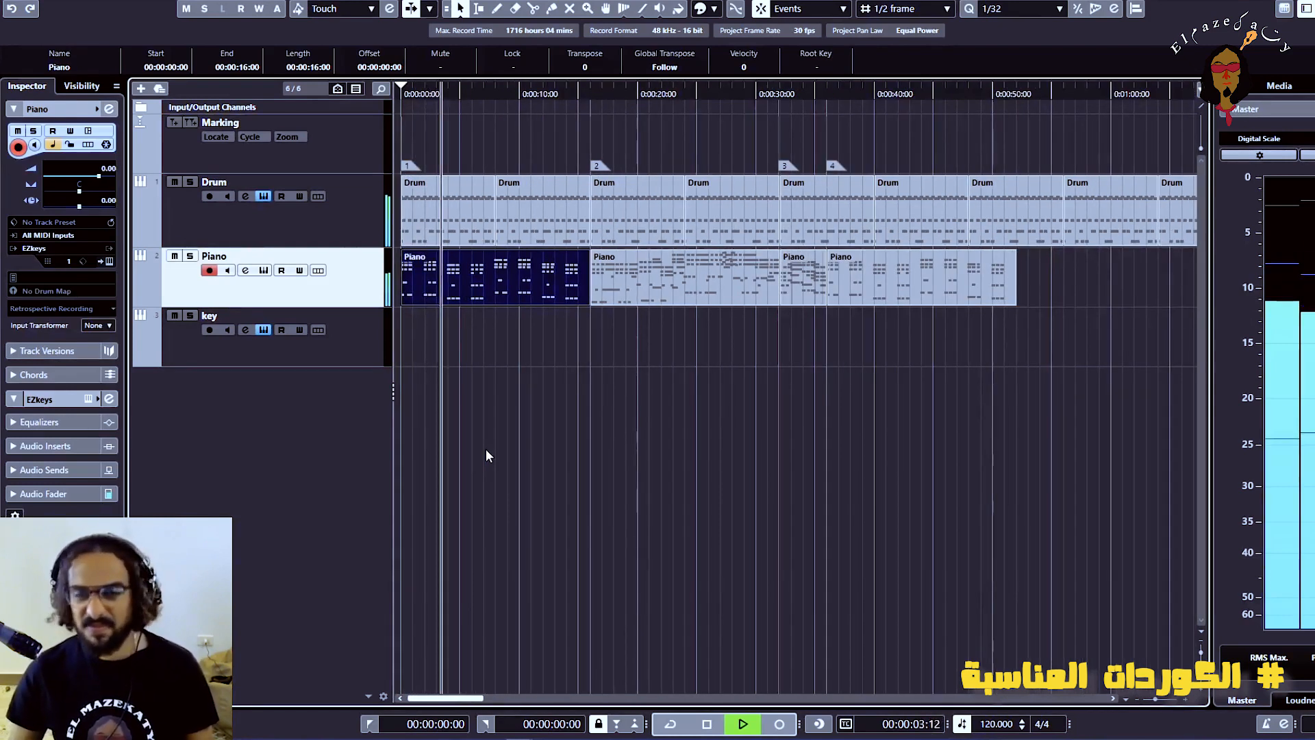
key(space)
key(g)
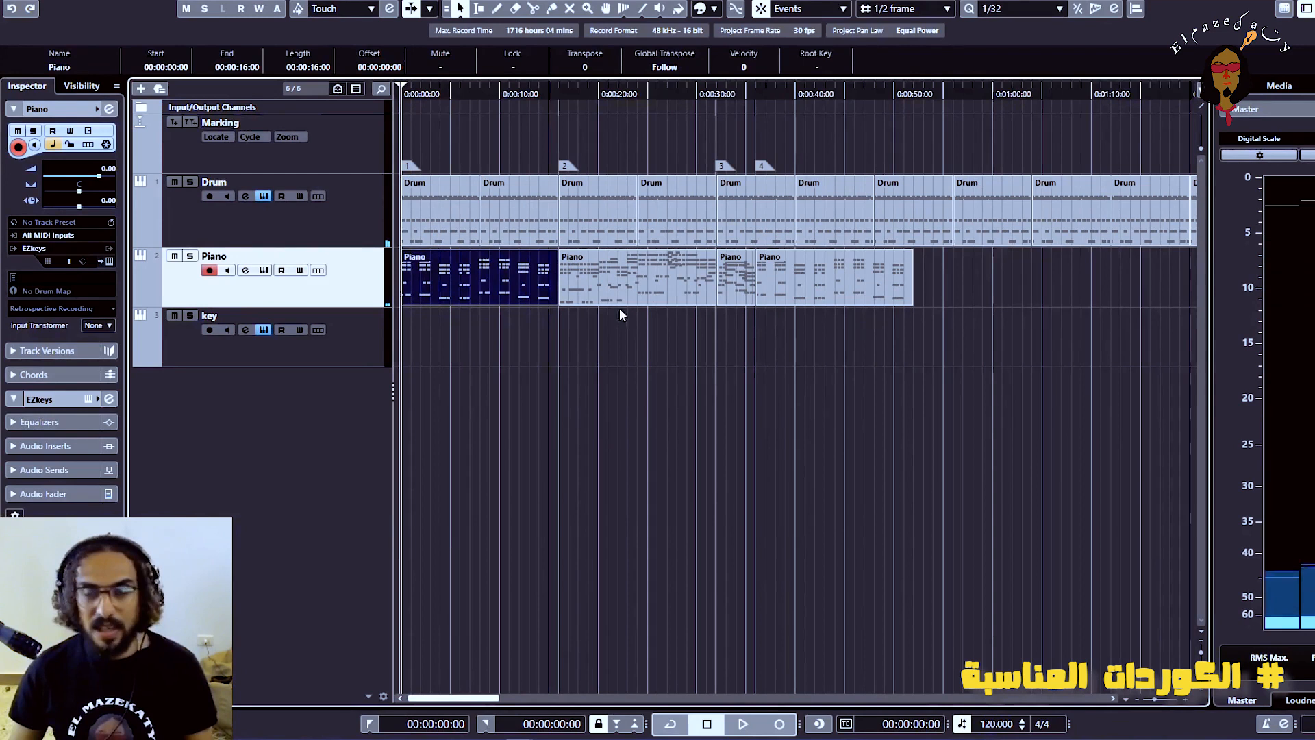
Move the second Piano clip to the end of the track and bring the last repeated-chord clip directly after the first clip
drag(612, 298, 959, 281)
drag(836, 286, 631, 292)
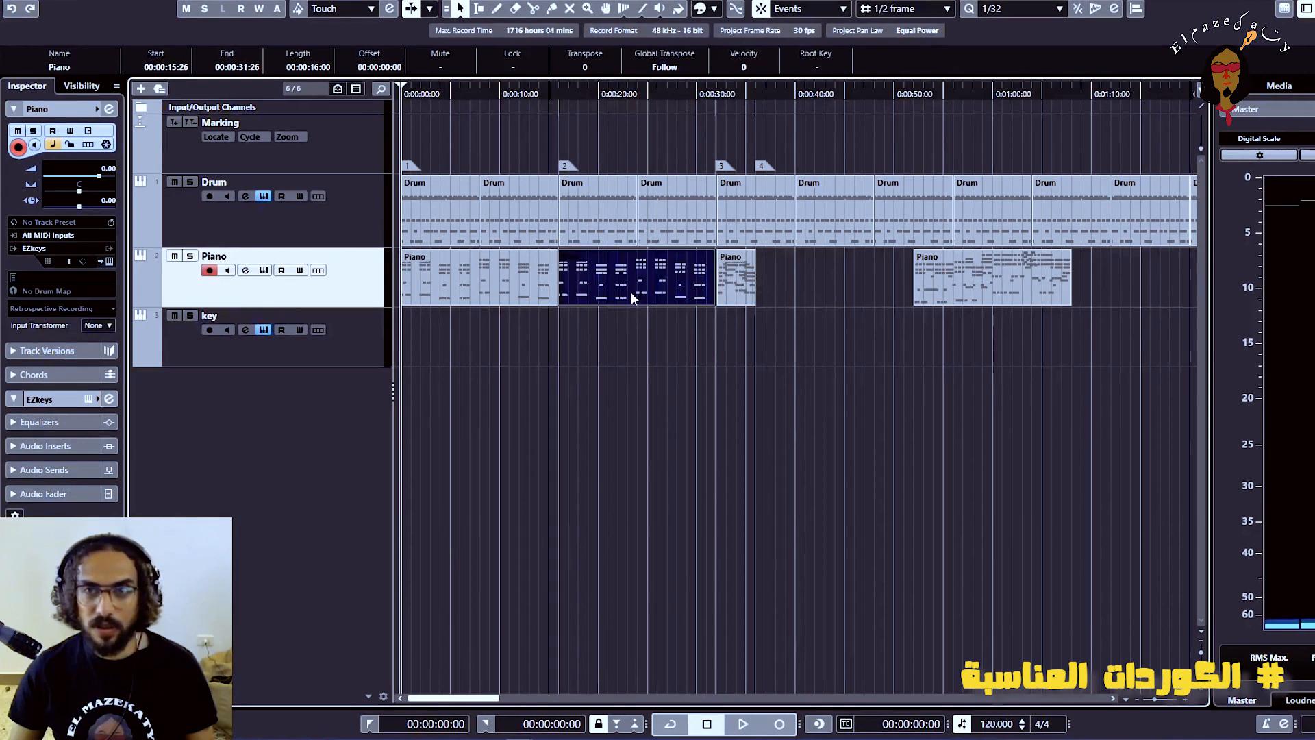
key(h)
key(h)
key(h)
key(h)
key(h)
key(h)
key(h)
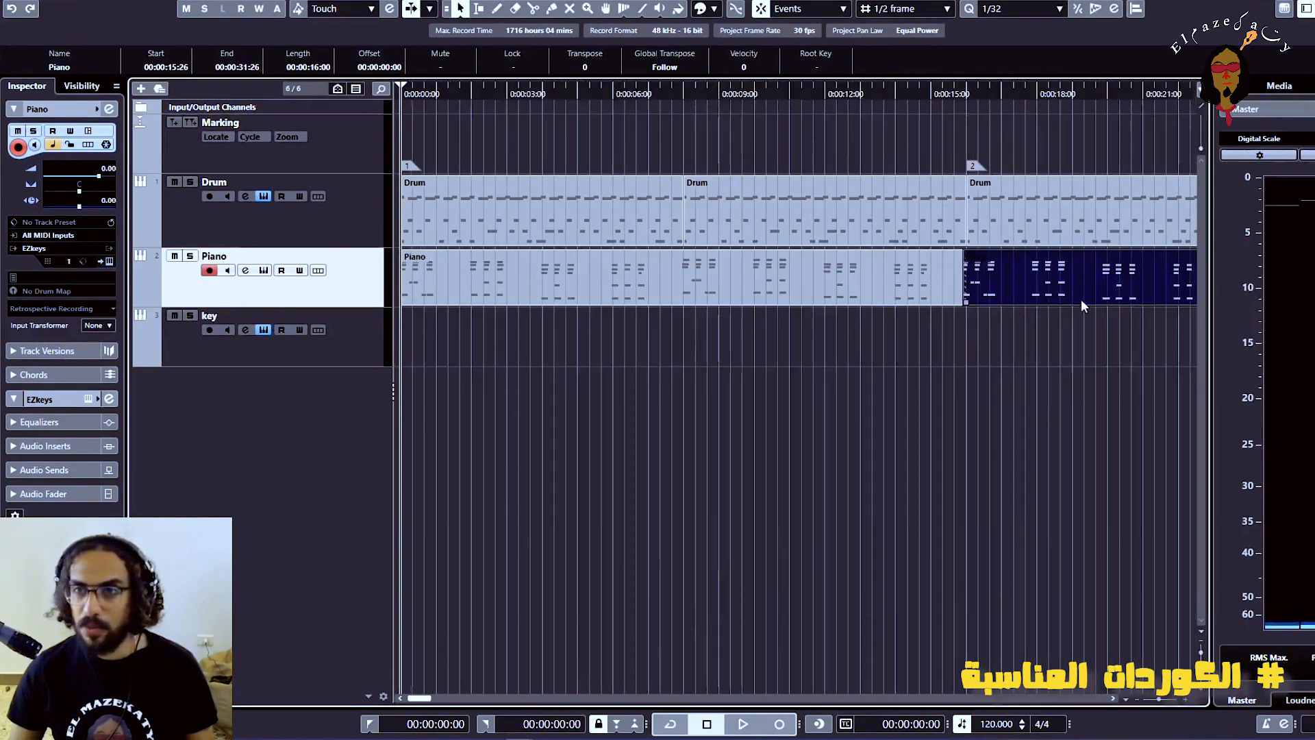
key(g)
key(g)
mouse_move(837, 285)
mouse_down()
mouse_move(852, 293)
mouse_move(839, 294)
mouse_up()
key(g)
click(797, 417)
key(g)
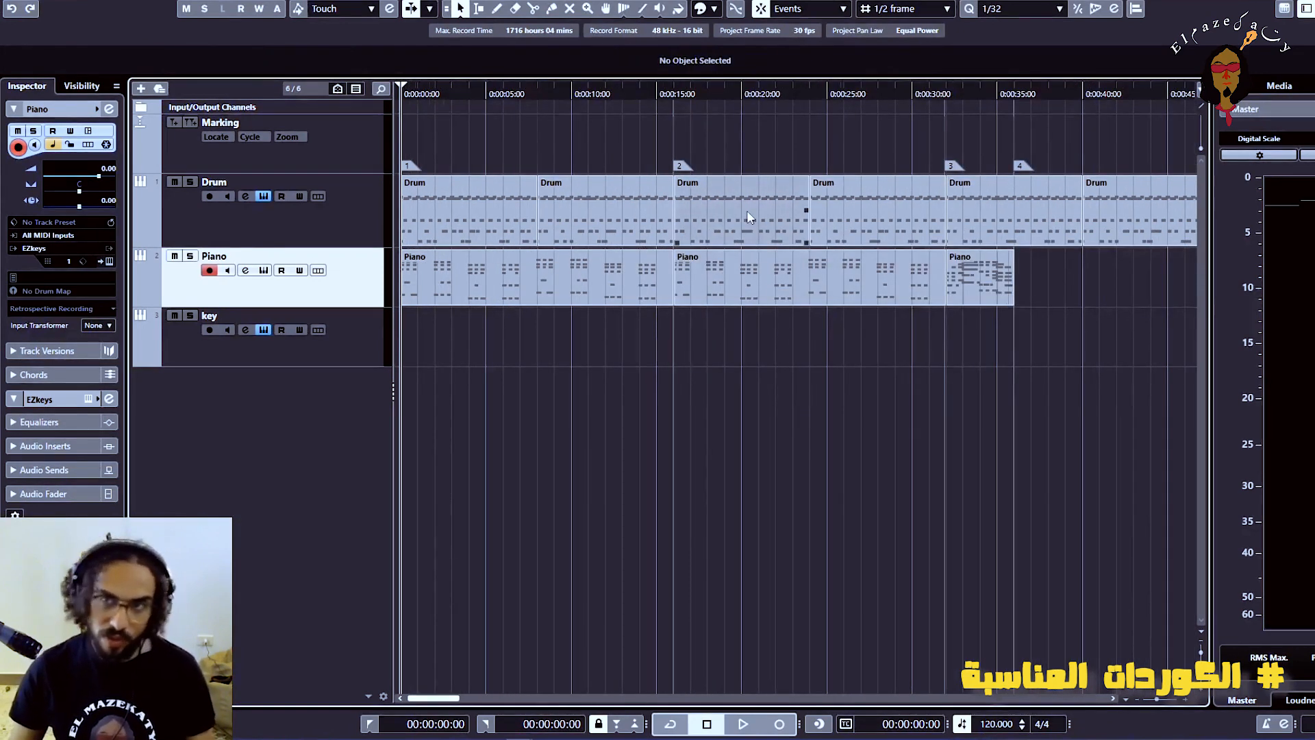
key(g)
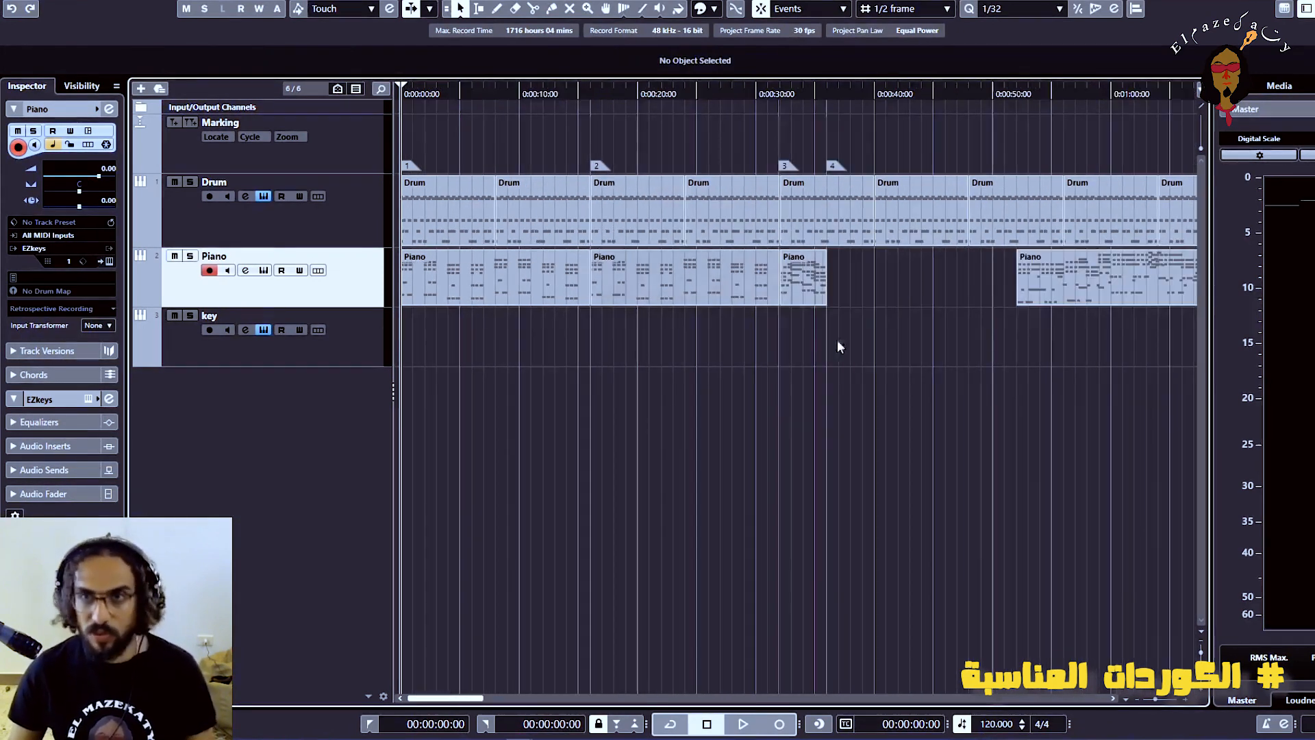
Move the short third Piano clip past the end of the drums and place the last 16-second clip directly after the second
click(808, 284)
key(g)
key(g)
drag(560, 287, 978, 296)
drag(680, 282, 579, 296)
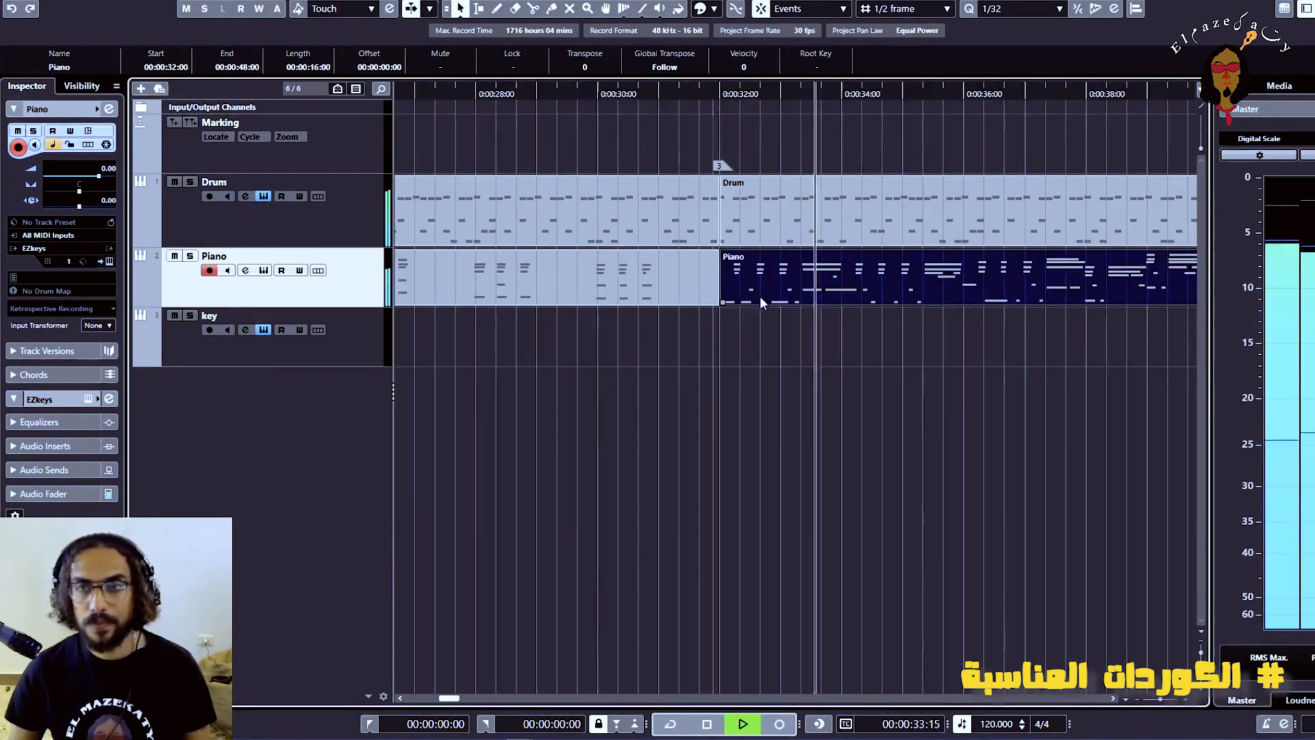
key(g)
key(g)
key(g)
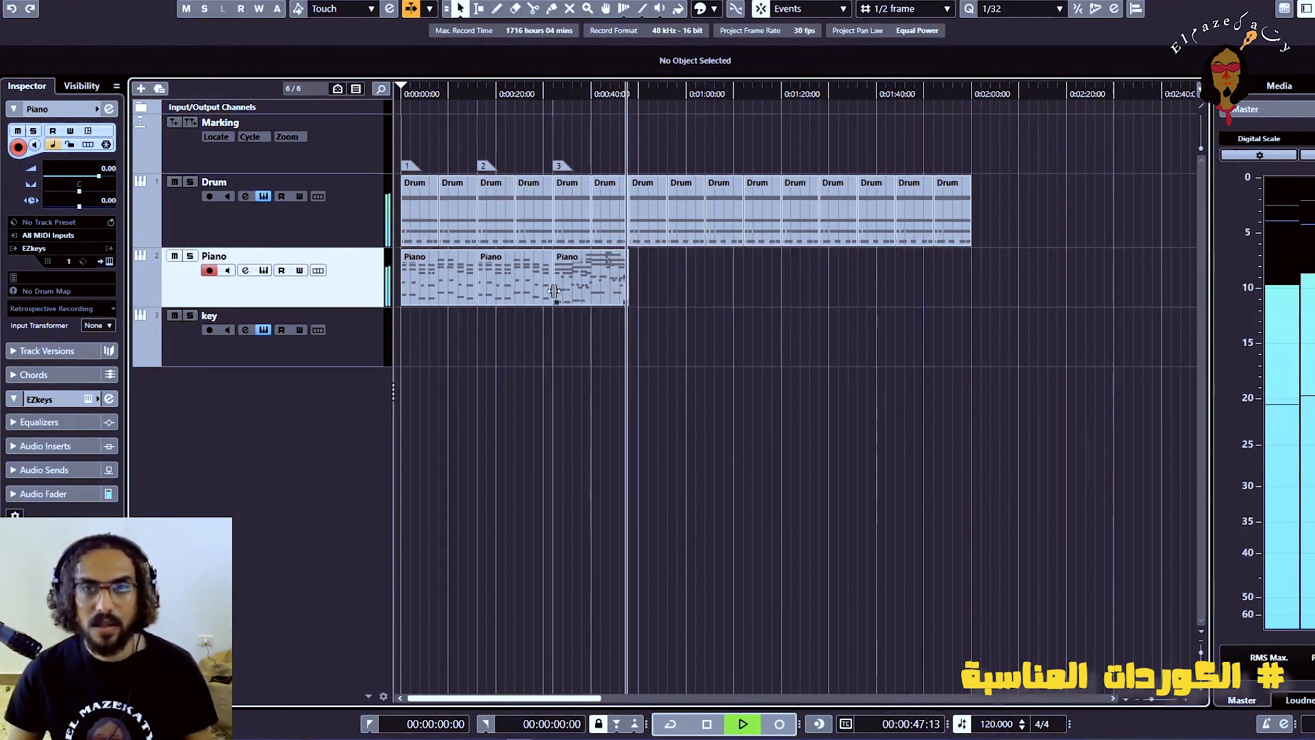
Stop playback and copy the second Piano clip to 00:00:48:00, directly after the third clip
key(space)
click(522, 273)
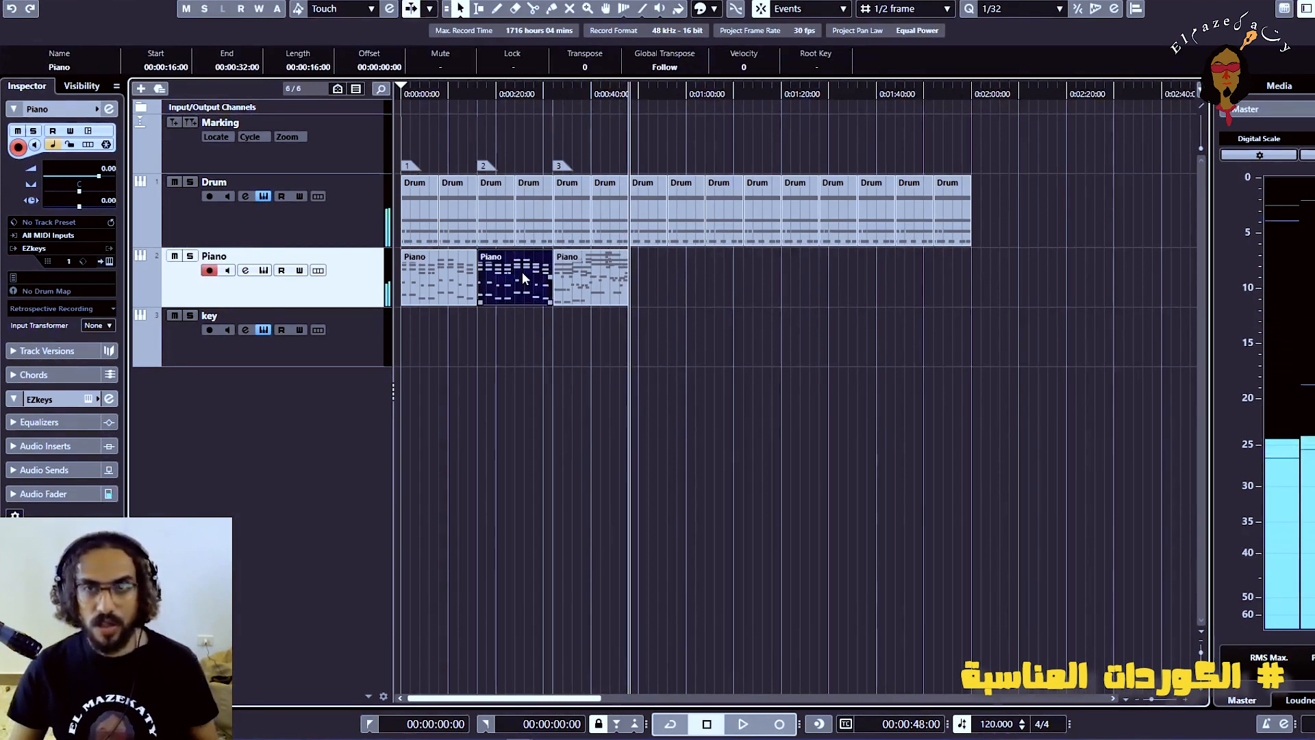
drag(522, 273, 677, 280)
key(h)
key(h)
key(h)
key(h)
key(h)
key(h)
key(h)
key(h)
key(h)
key(h)
key(h)
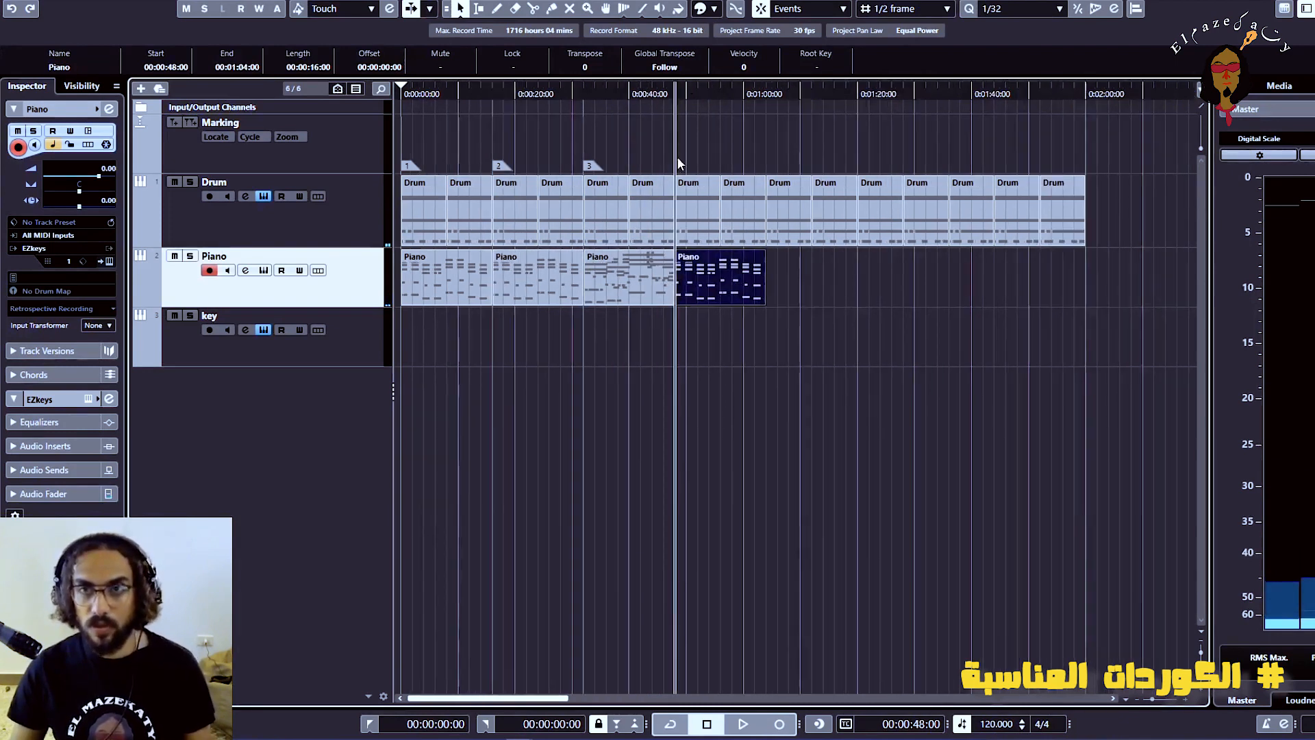
Play from just before 00:00:48:00 to check the transition into the copied Piano clip
click(754, 93)
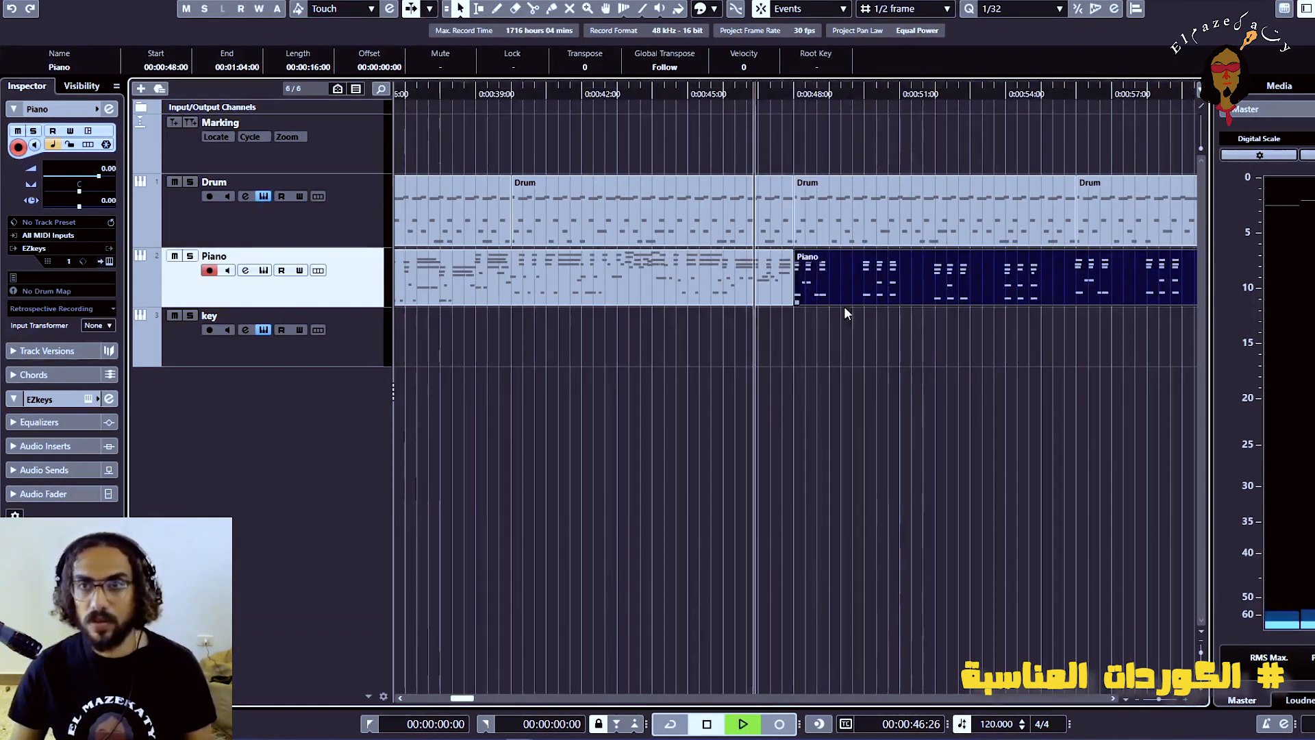
key(g)
key(g)
key(g)
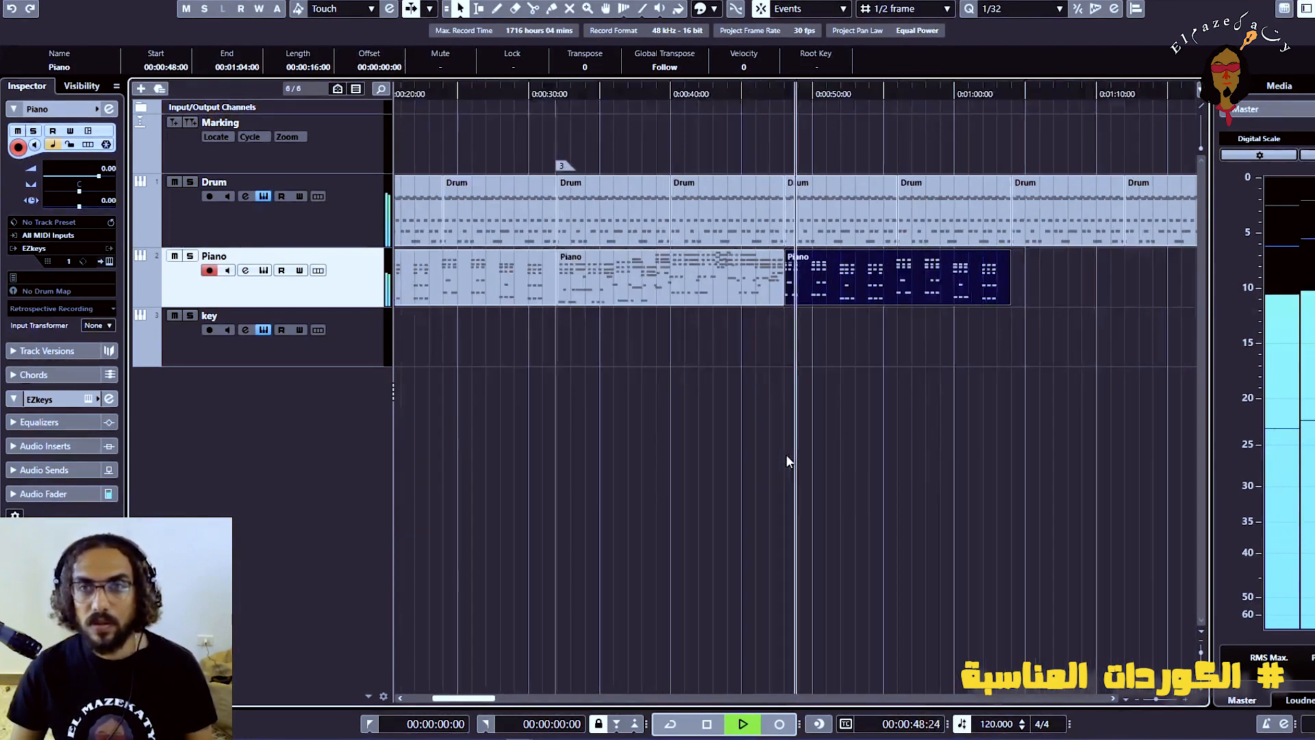
key(g)
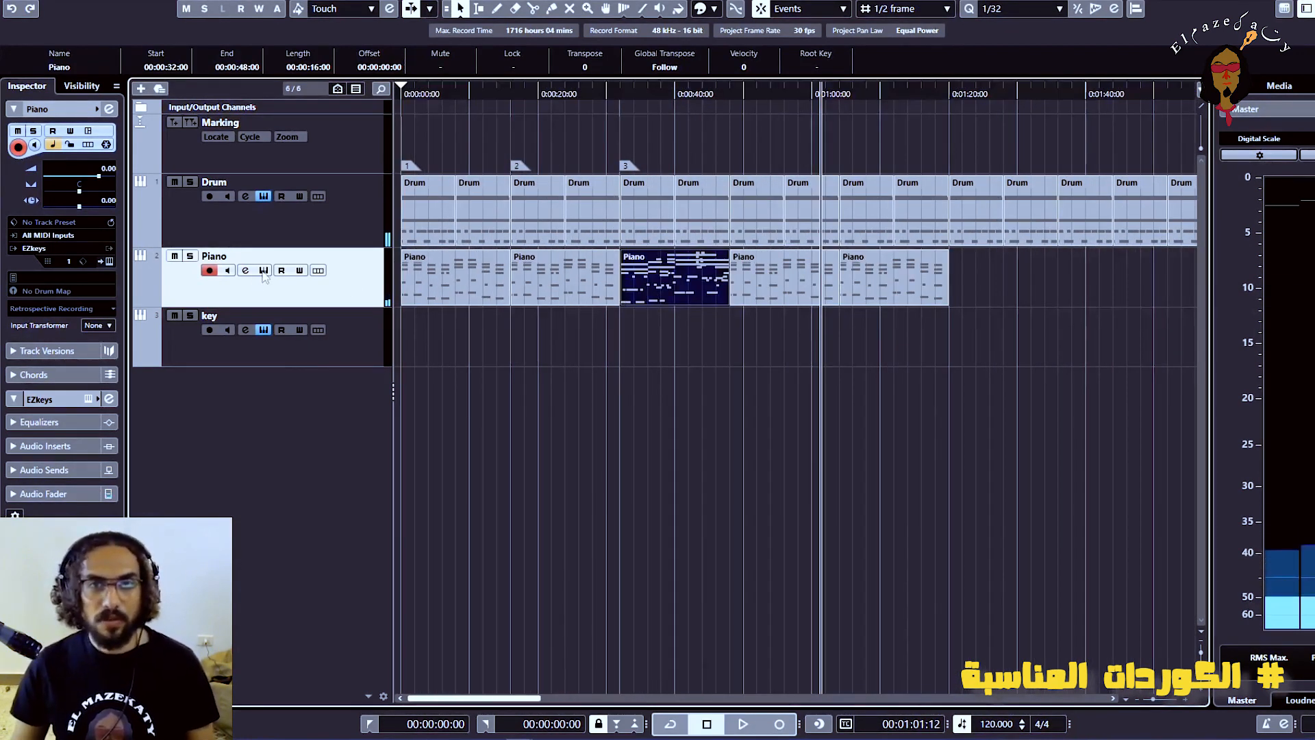
Load the Piano clip at 00:00:32:00 into the EZkeys song track and audition the block
click(264, 271)
drag(522, 125, 1159, 113)
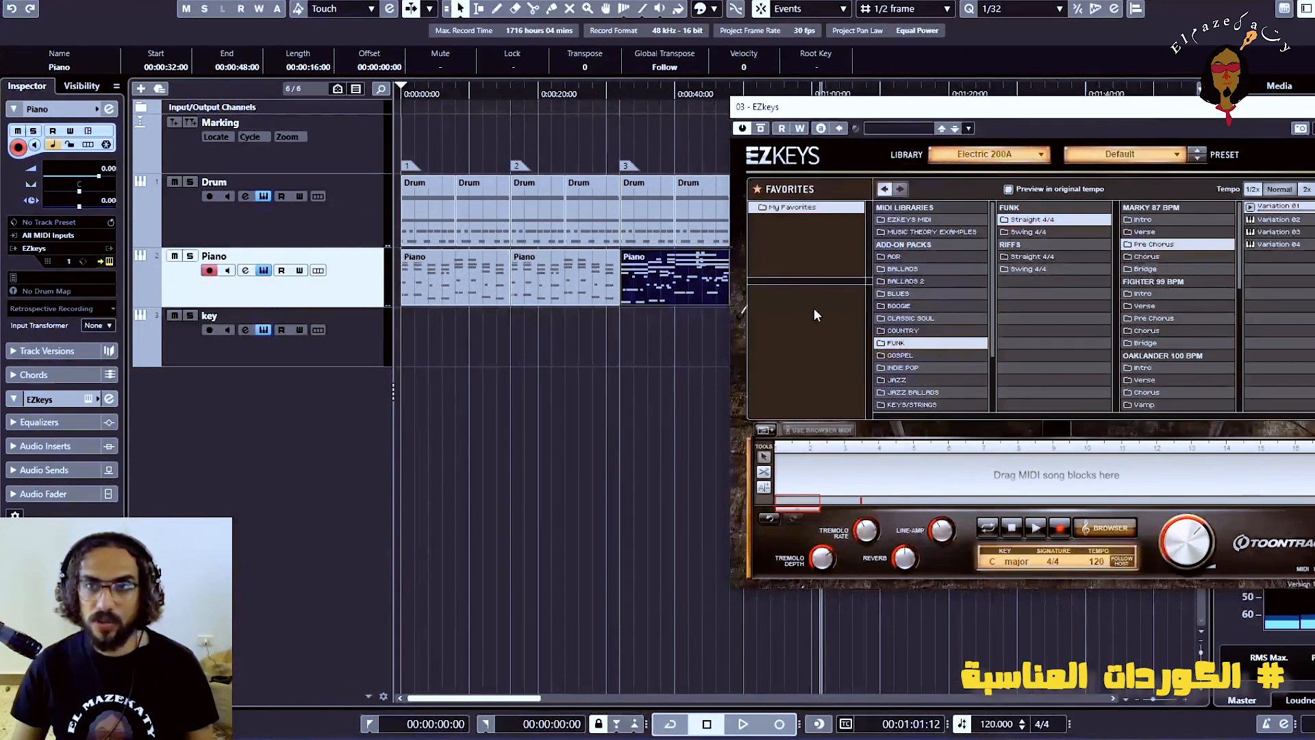
drag(674, 283, 778, 475)
click(1159, 394)
click(1036, 527)
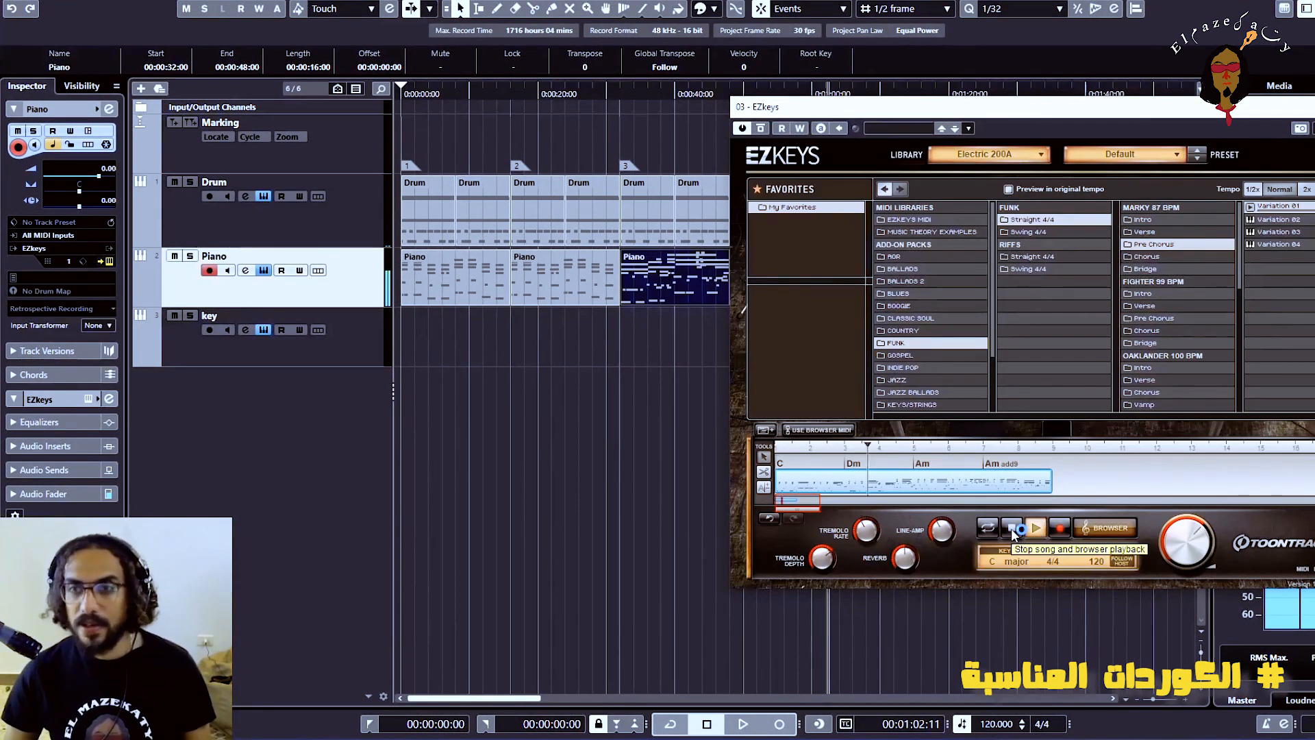
click(1011, 528)
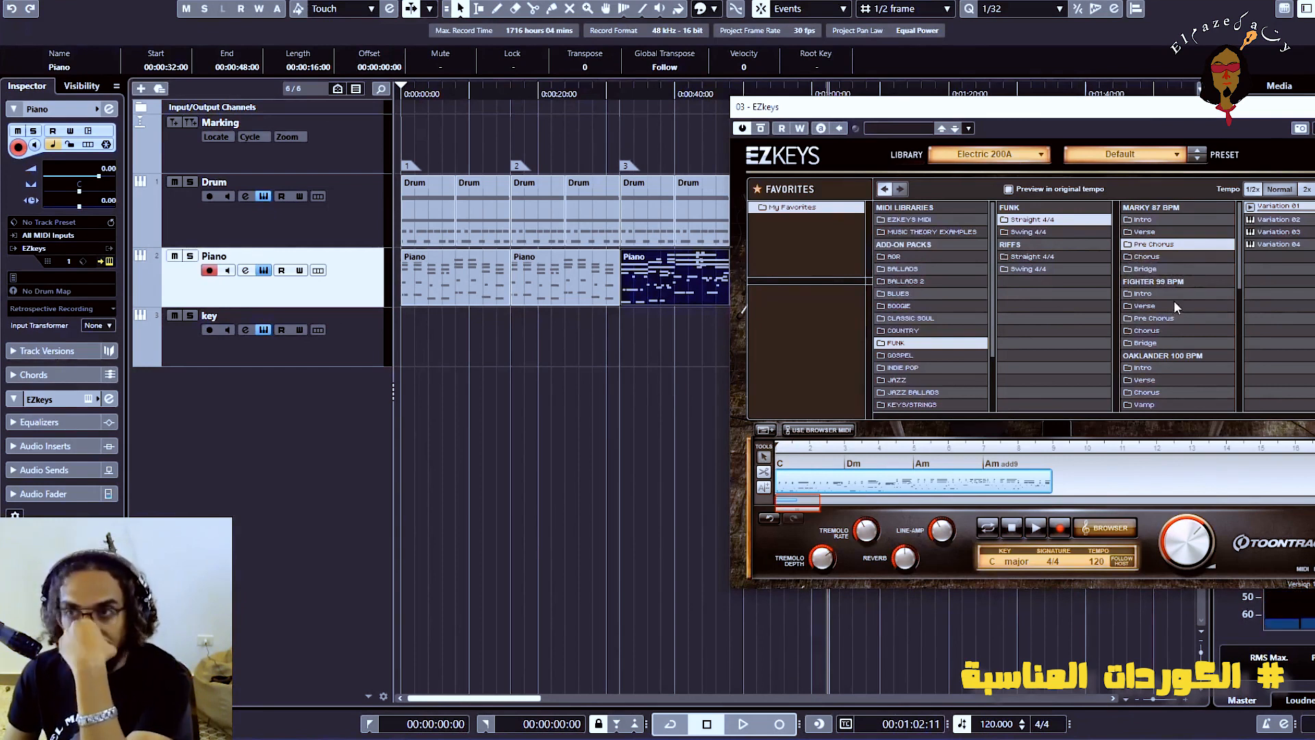
Audition the Marky 87 BPM Bridge variations on the block, ending on Variation 01 of the Fighter 99 BPM Pre Chorus
click(1142, 233)
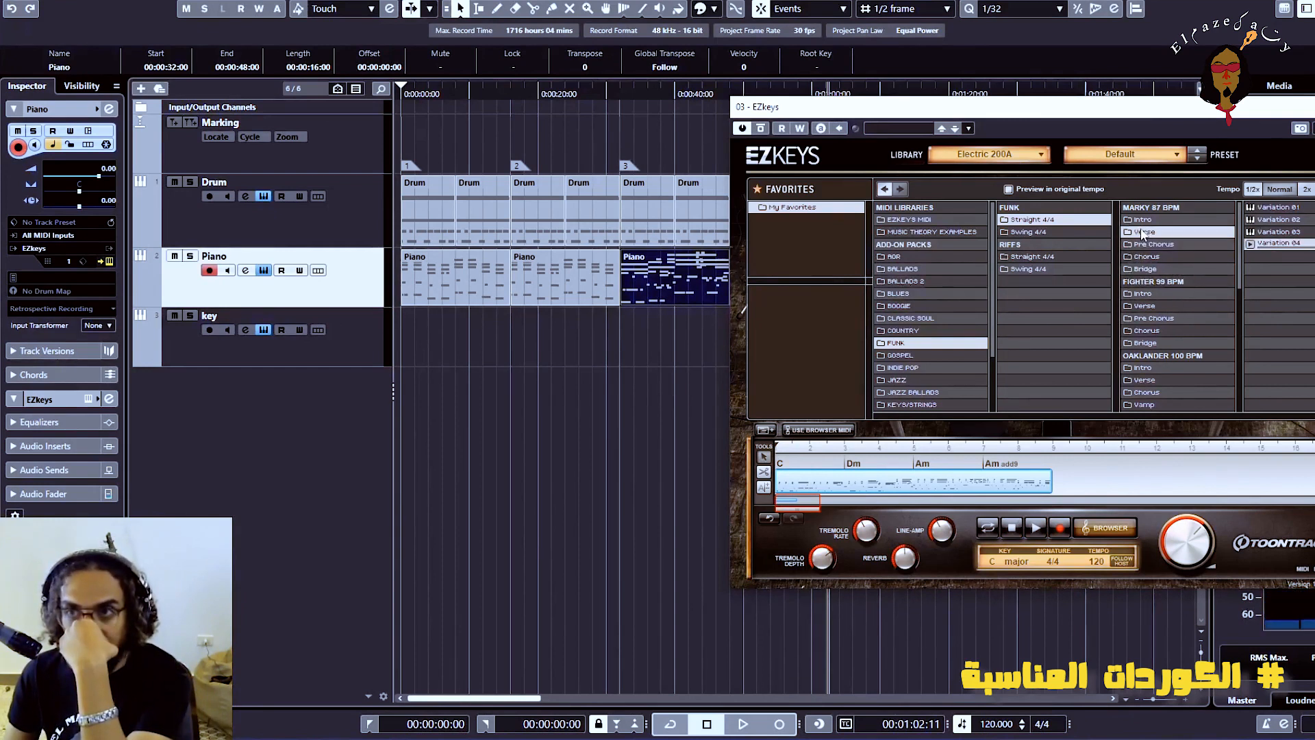
click(1156, 267)
click(1250, 207)
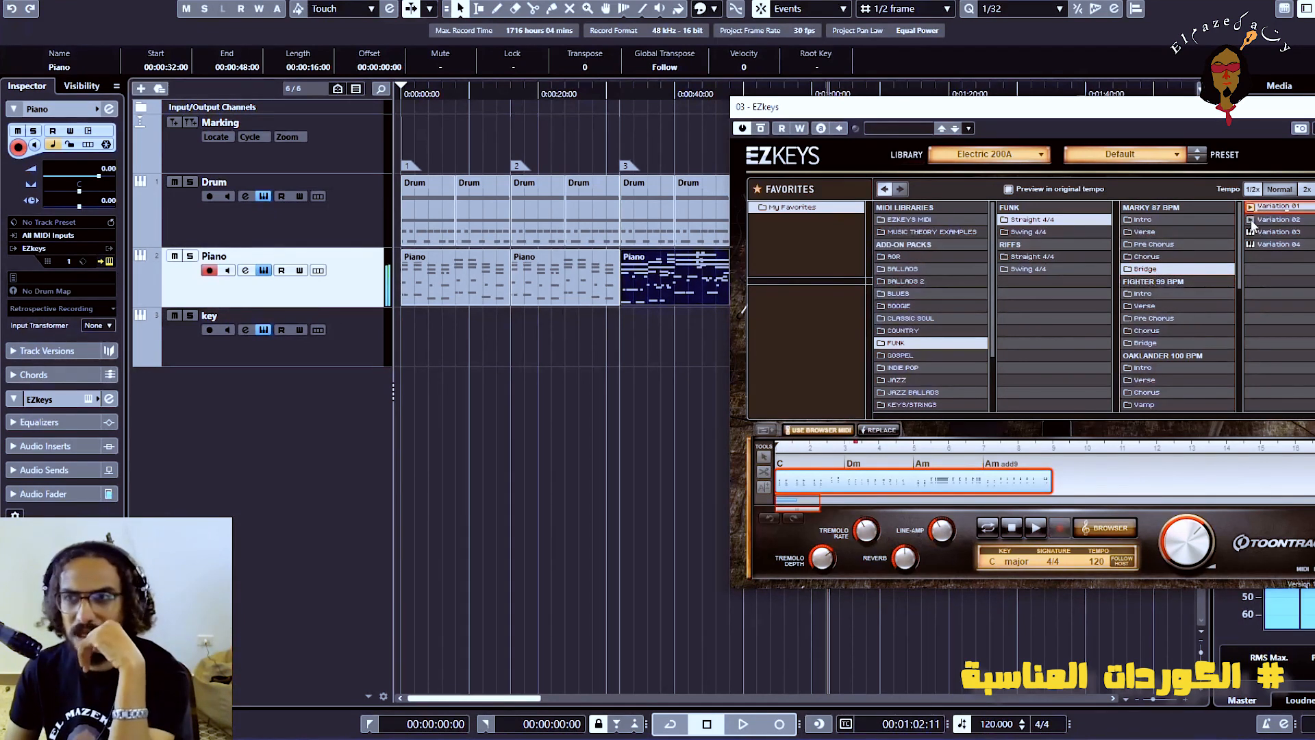
click(1252, 244)
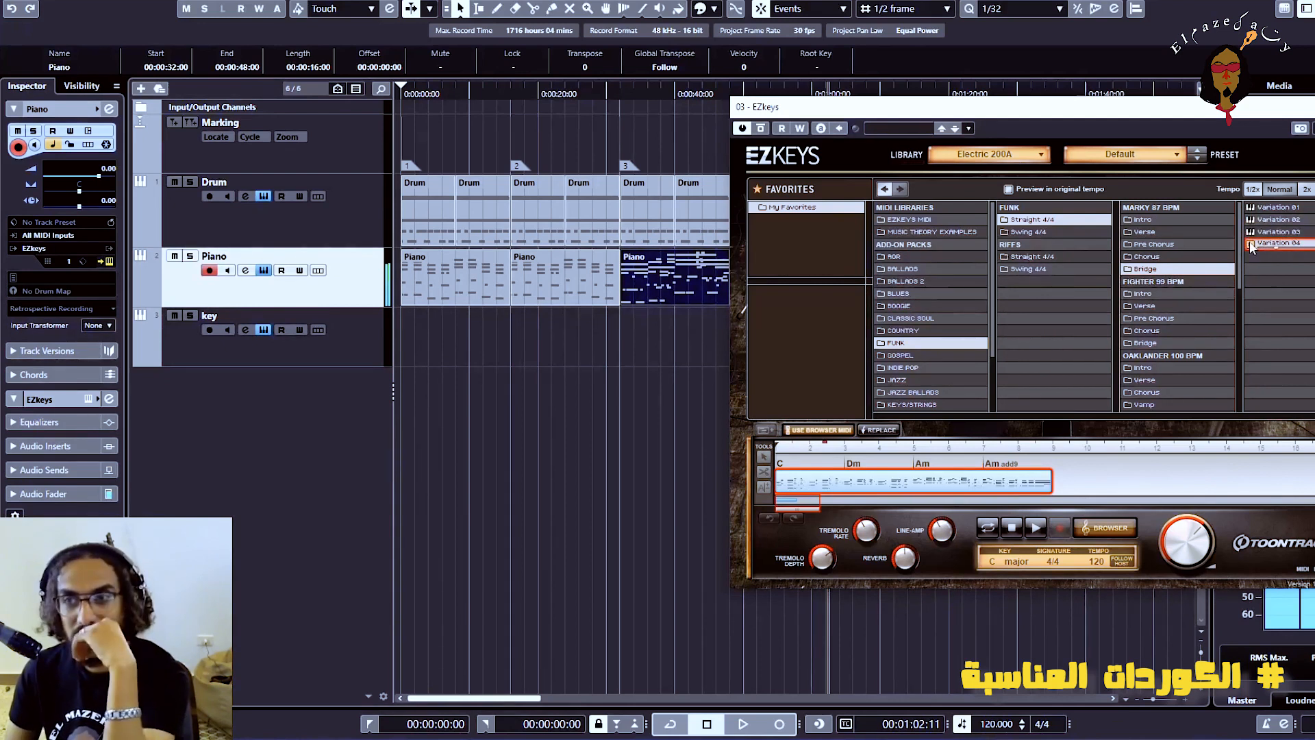
click(1153, 318)
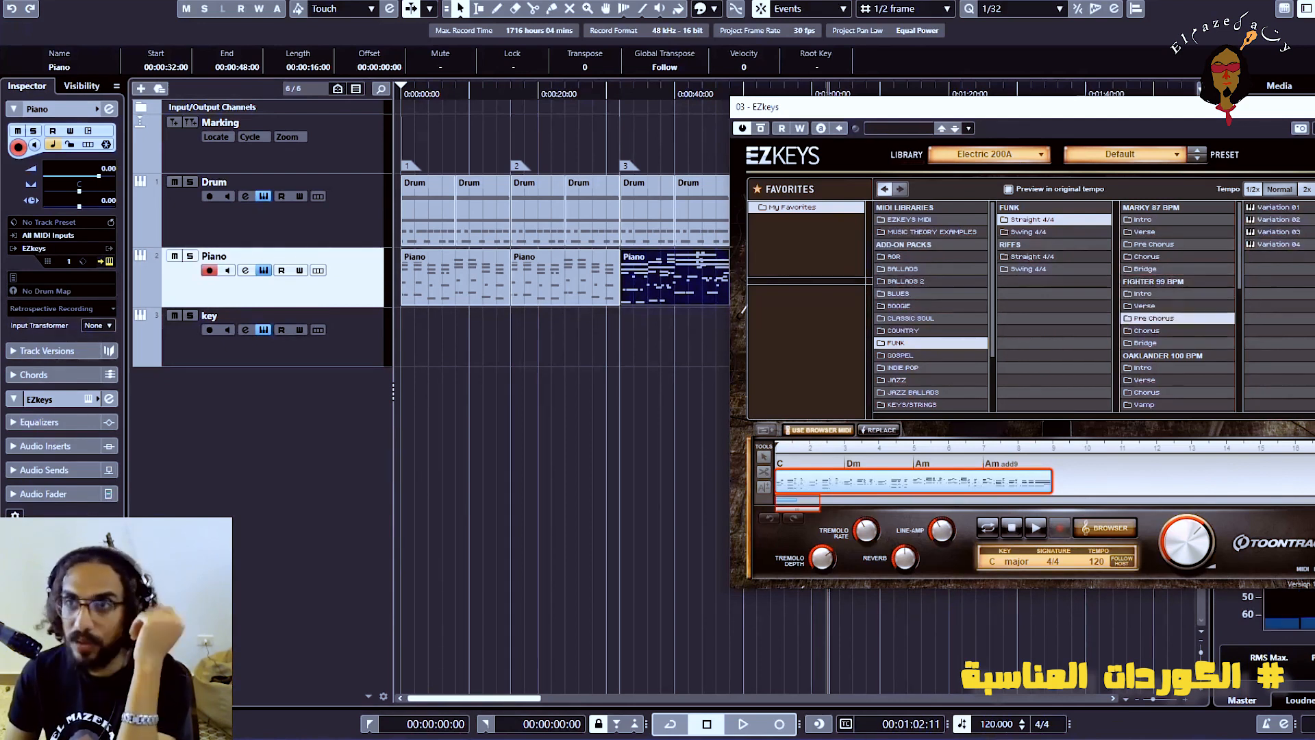
click(1250, 208)
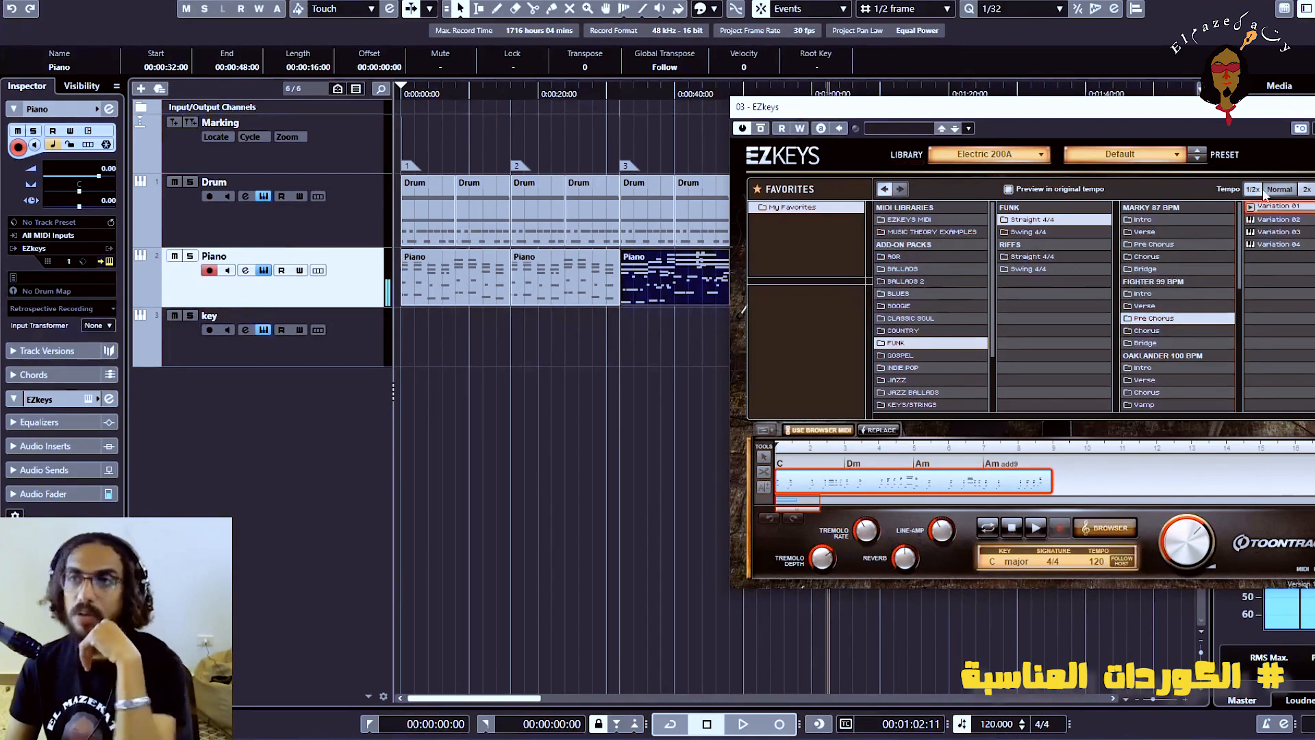
Replace the old Piano clip with the Fighter 99 BPM Pre Chorus block from EZkeys and remove the leftover extra track
drag(1174, 122, 1037, 193)
click(811, 513)
drag(813, 196, 990, 213)
key(Delete)
drag(959, 585, 624, 295)
right_click(320, 405)
click(376, 554)
Play the arrangement up to the new section, delete the block from the EZkeys song track and close EZkeys
drag(592, 95, 581, 99)
key(space)
drag(1042, 209, 815, 211)
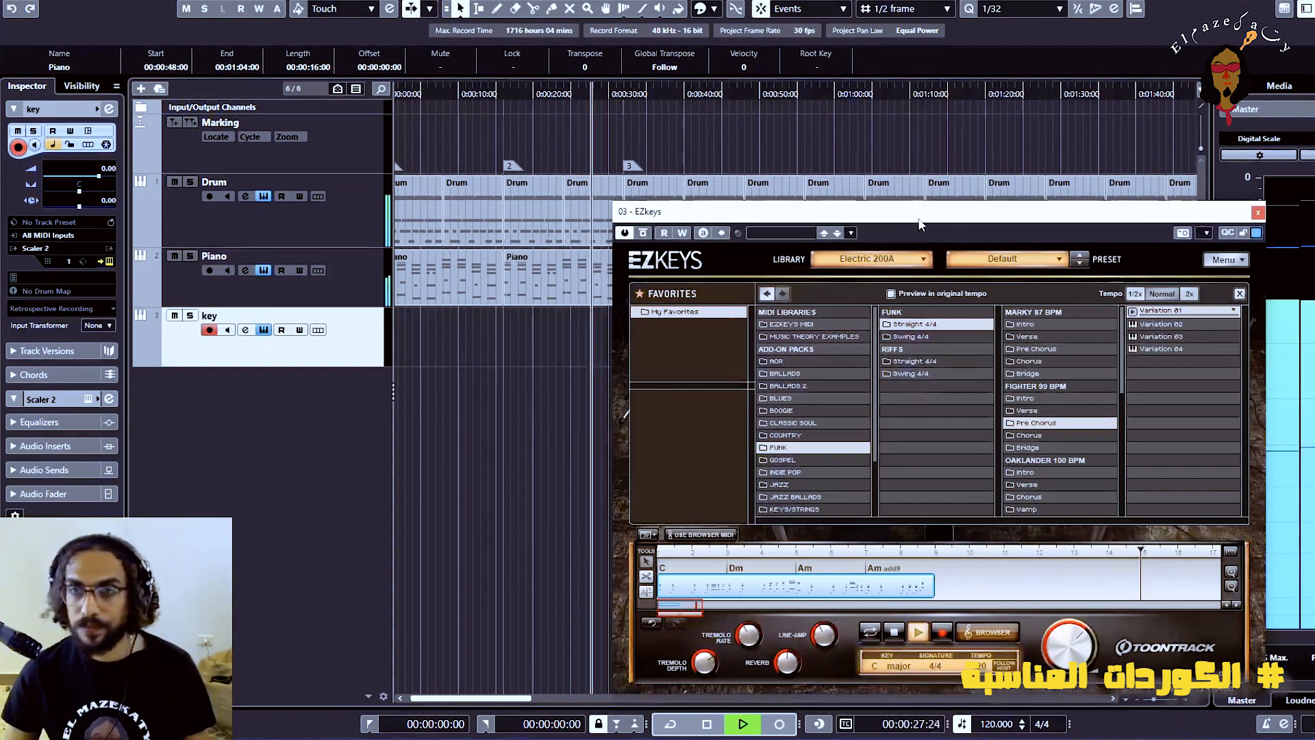
click(902, 636)
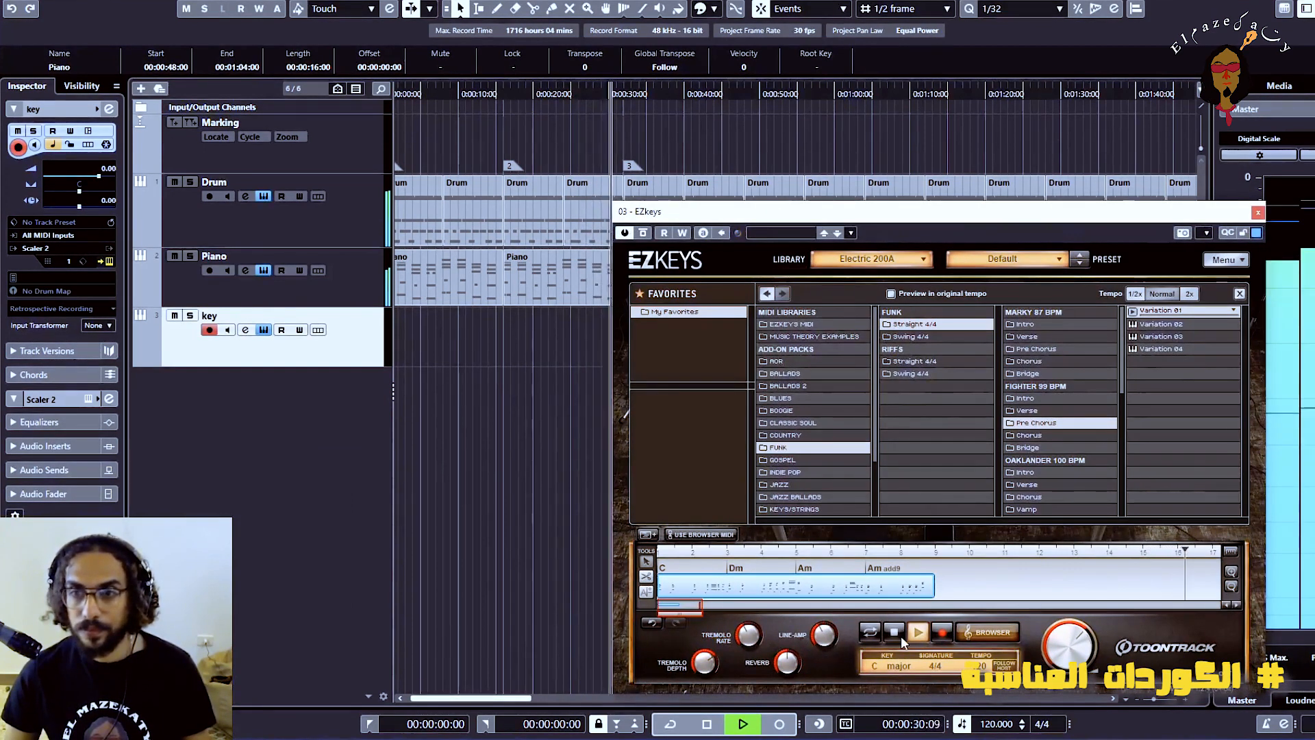
right_click(844, 593)
click(884, 470)
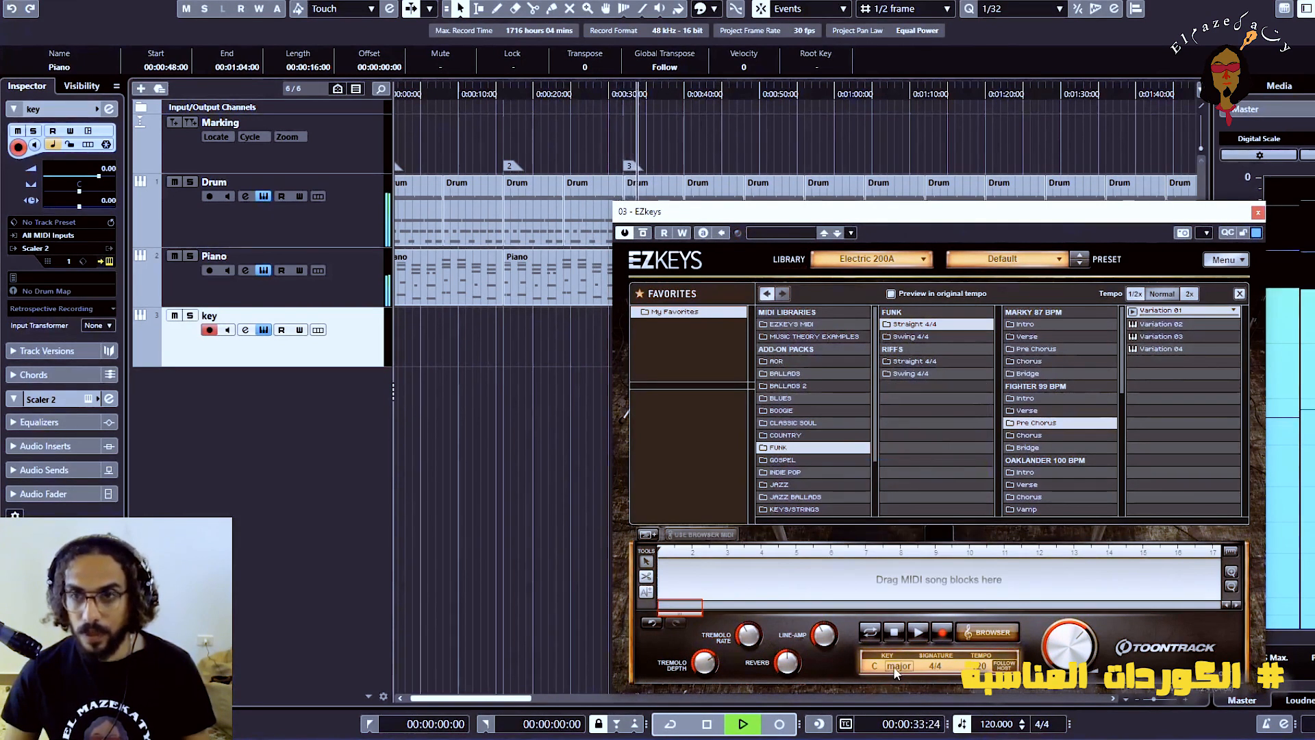
click(1258, 212)
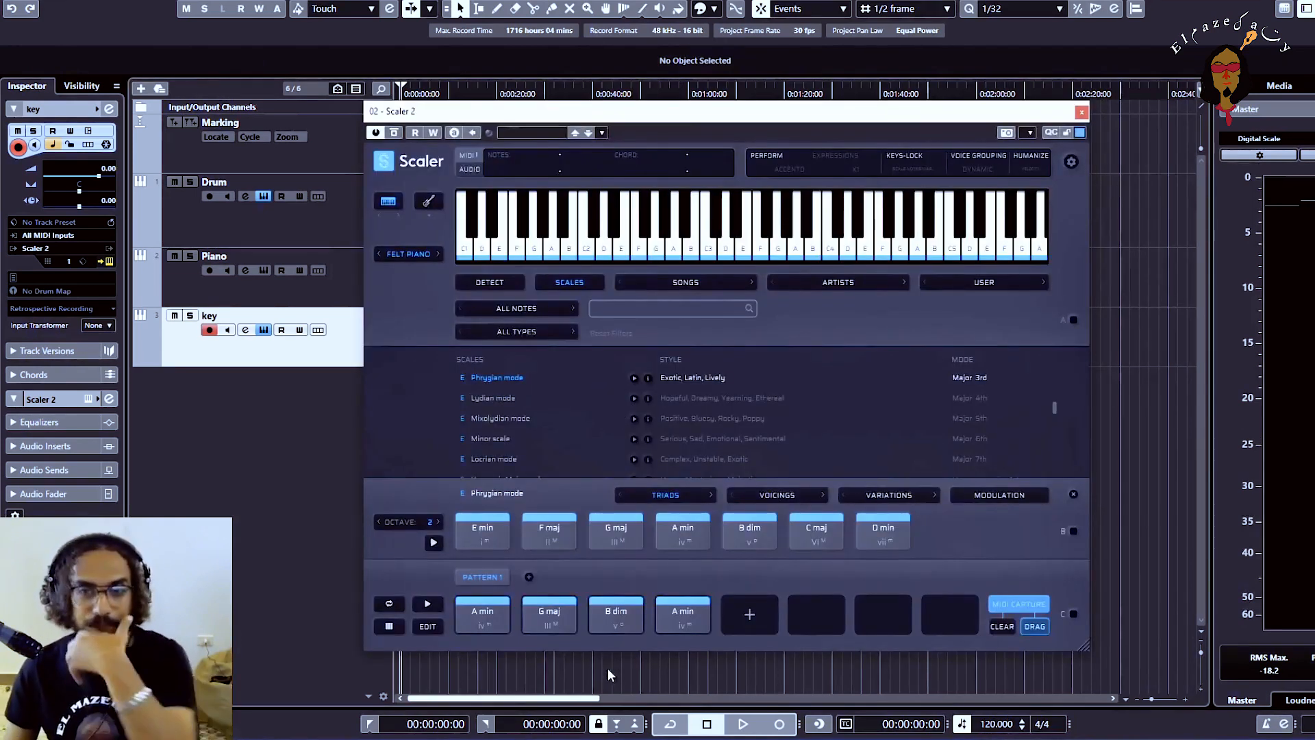
Add F maj, A min and E min from the E Phrygian triads to the Scaler 2 pattern and play the progression
click(551, 622)
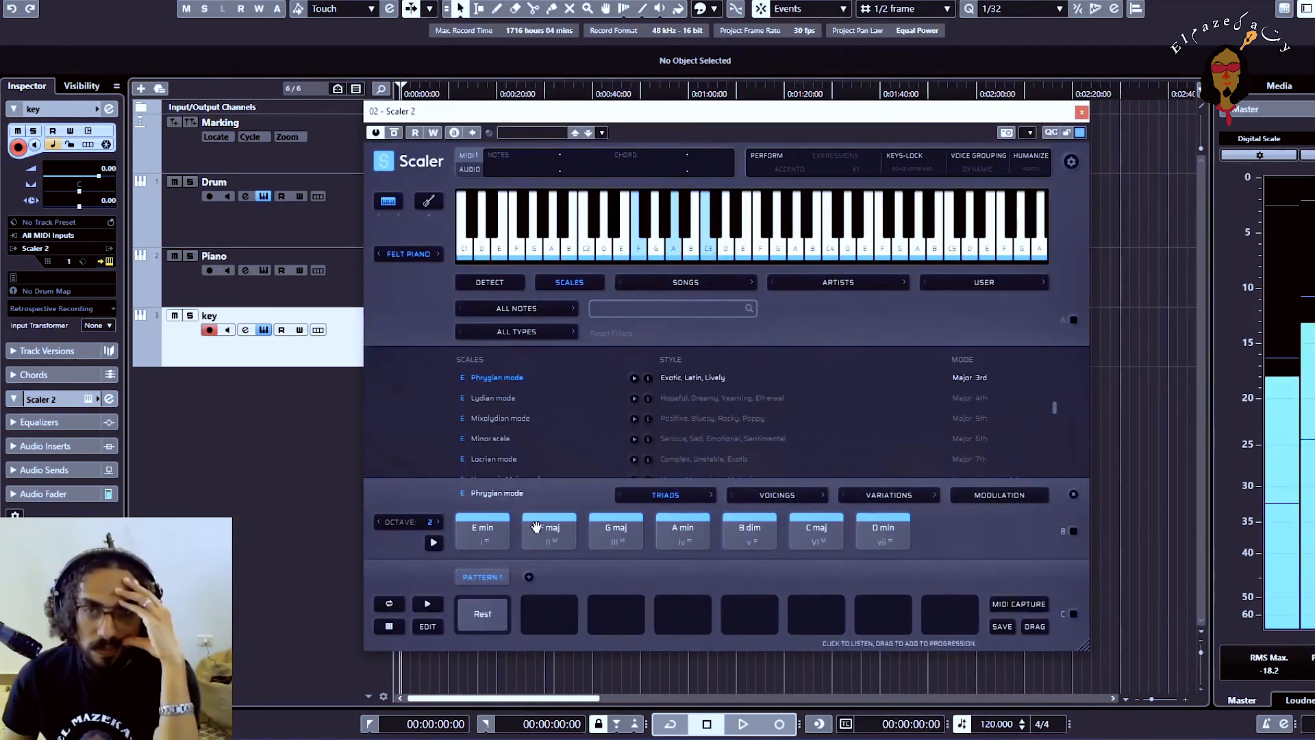
drag(537, 530, 550, 614)
drag(683, 531, 616, 614)
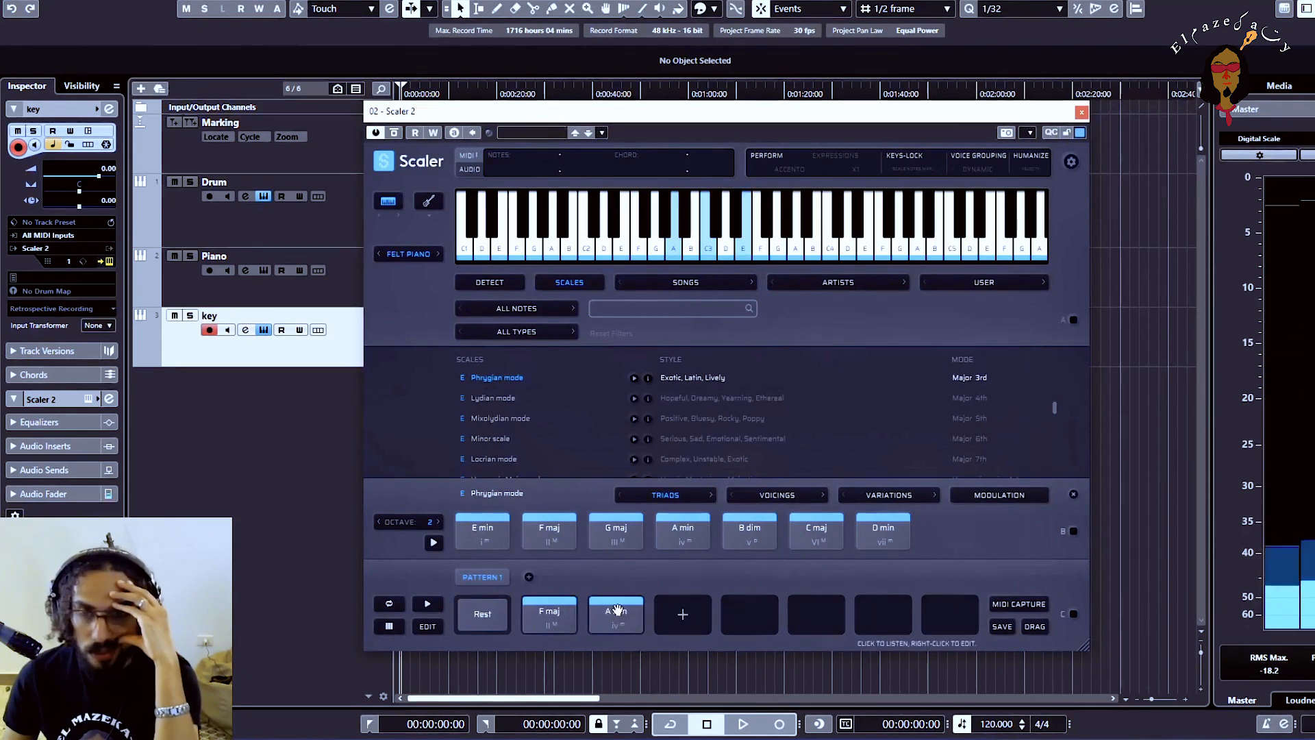
click(482, 533)
drag(482, 533, 683, 615)
click(429, 604)
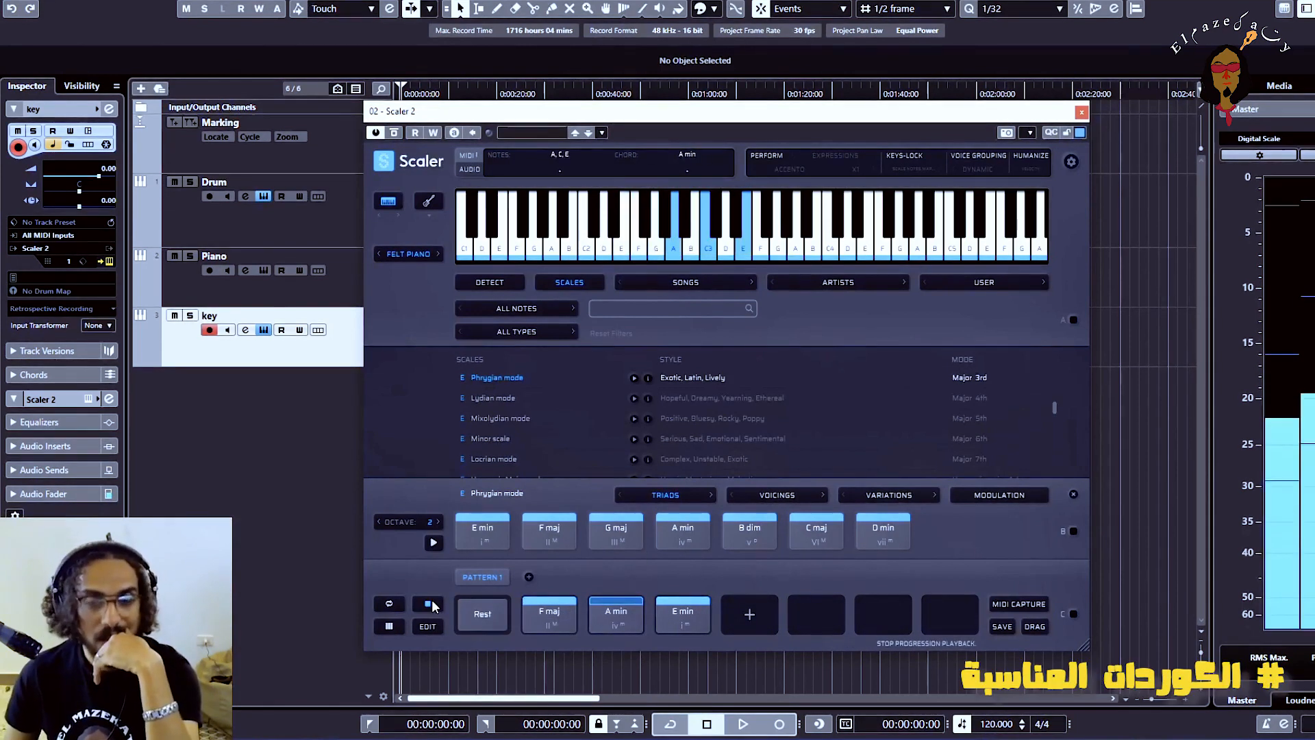
Arrange the pattern as F maj, Rest, A min, Rest, E min, Rest and open it for editing
drag(482, 614, 683, 614)
click(424, 604)
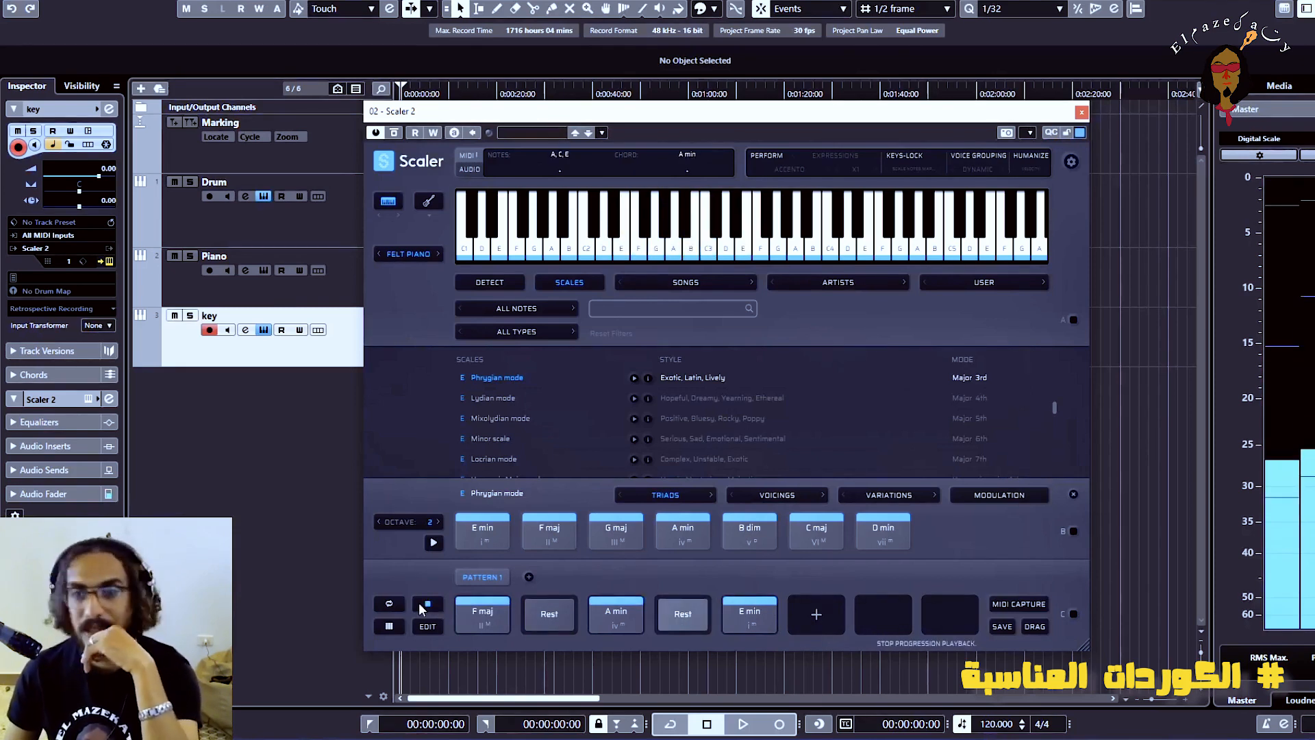
click(817, 614)
click(431, 627)
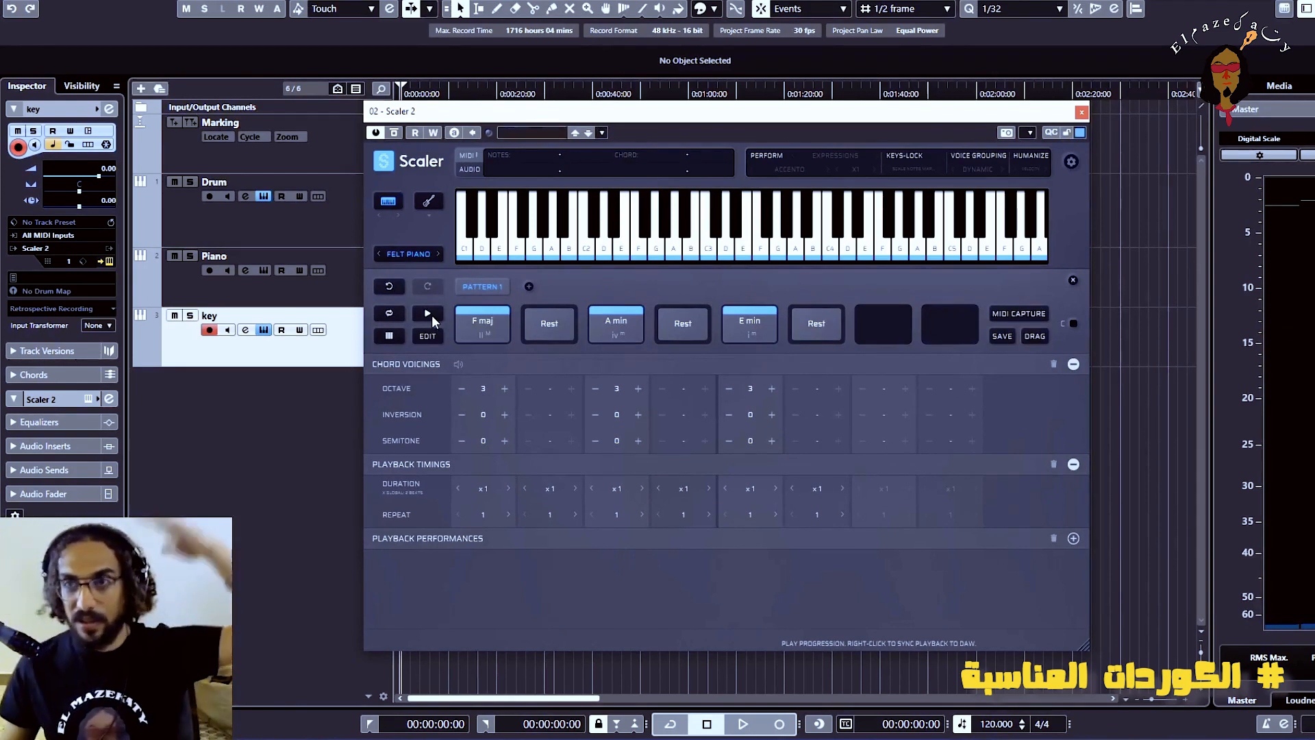
Capture the played progression as MIDI and place the clip on the key track at 00:01:35:29
click(999, 315)
click(427, 313)
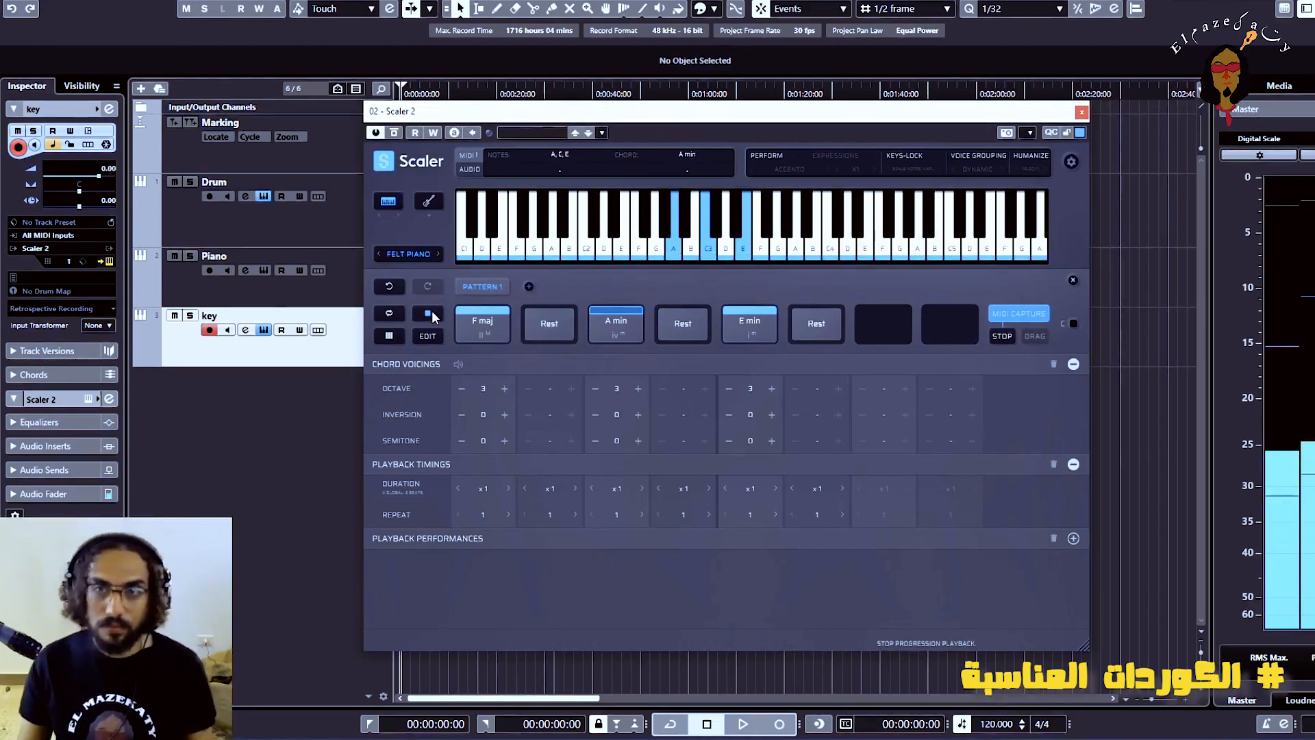
click(1019, 319)
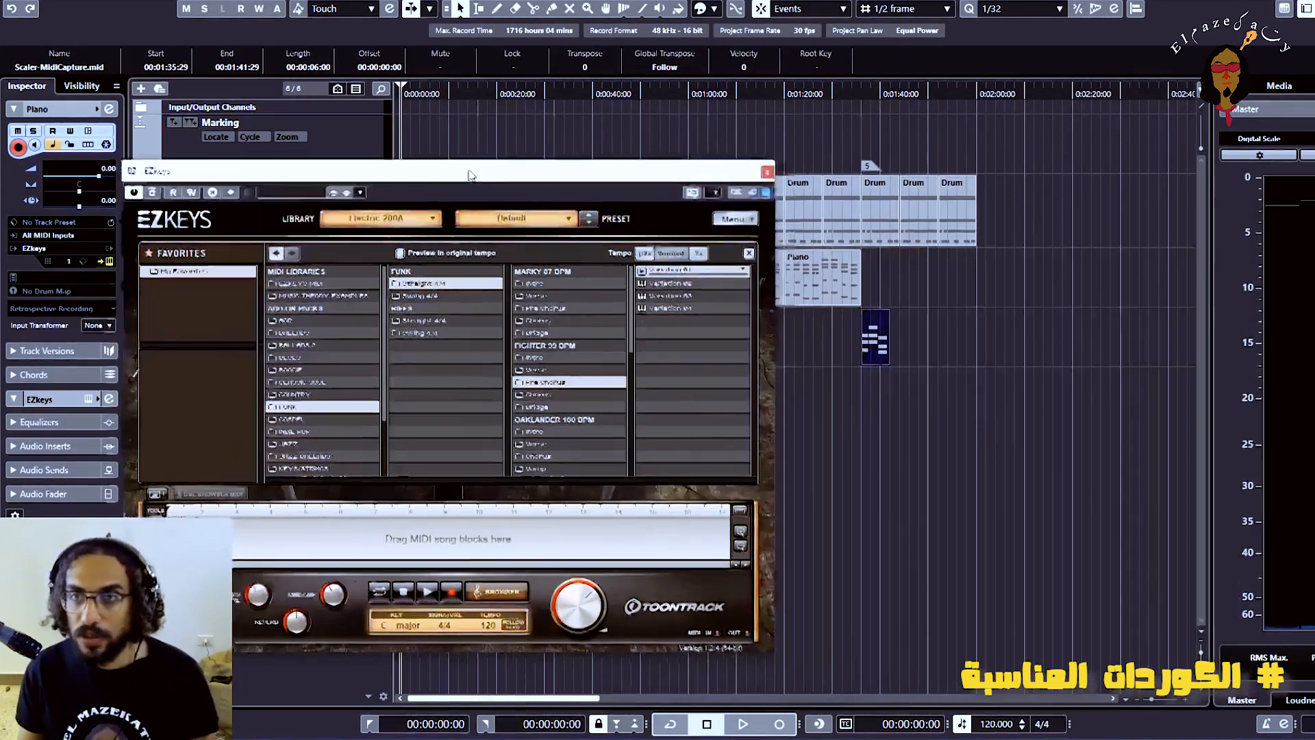
Load the captured clip into EZkeys, audition the Fighter 99 BPM Bridge, place the block on the Piano track at 00:01:36:00 and play it
drag(876, 337, 171, 534)
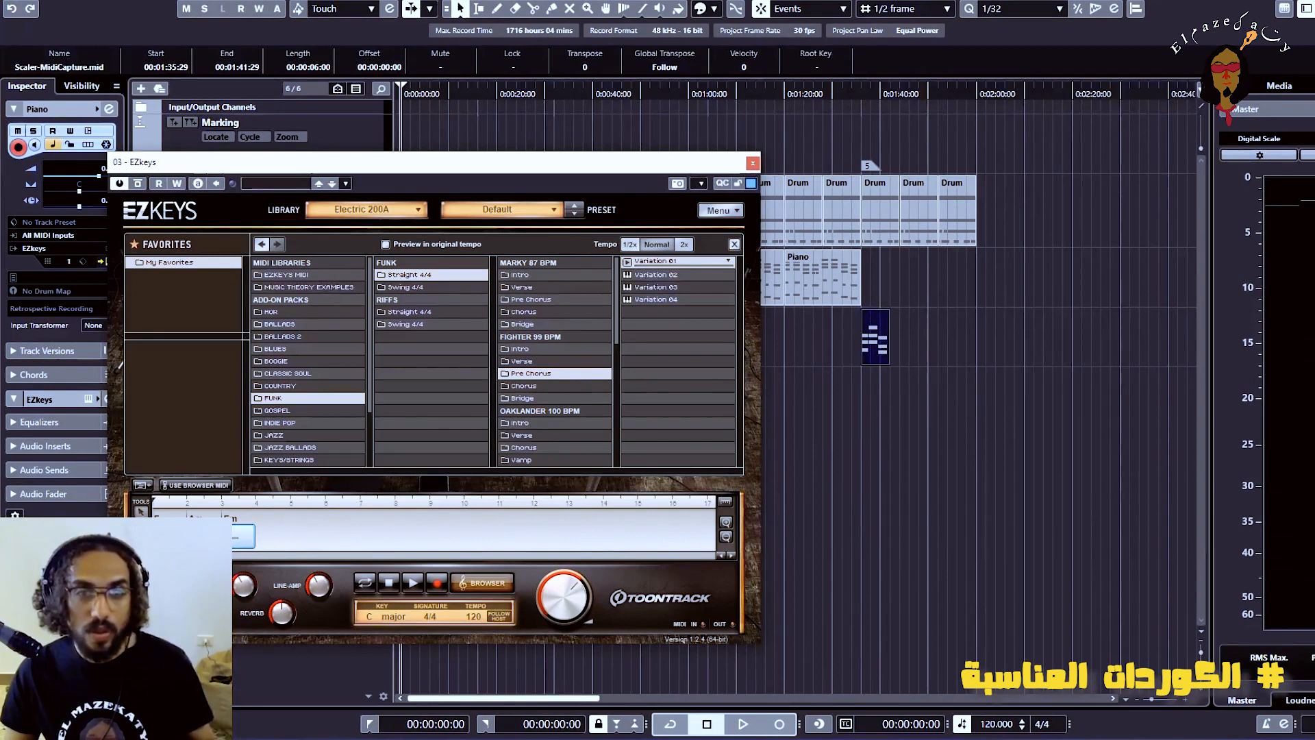
click(628, 262)
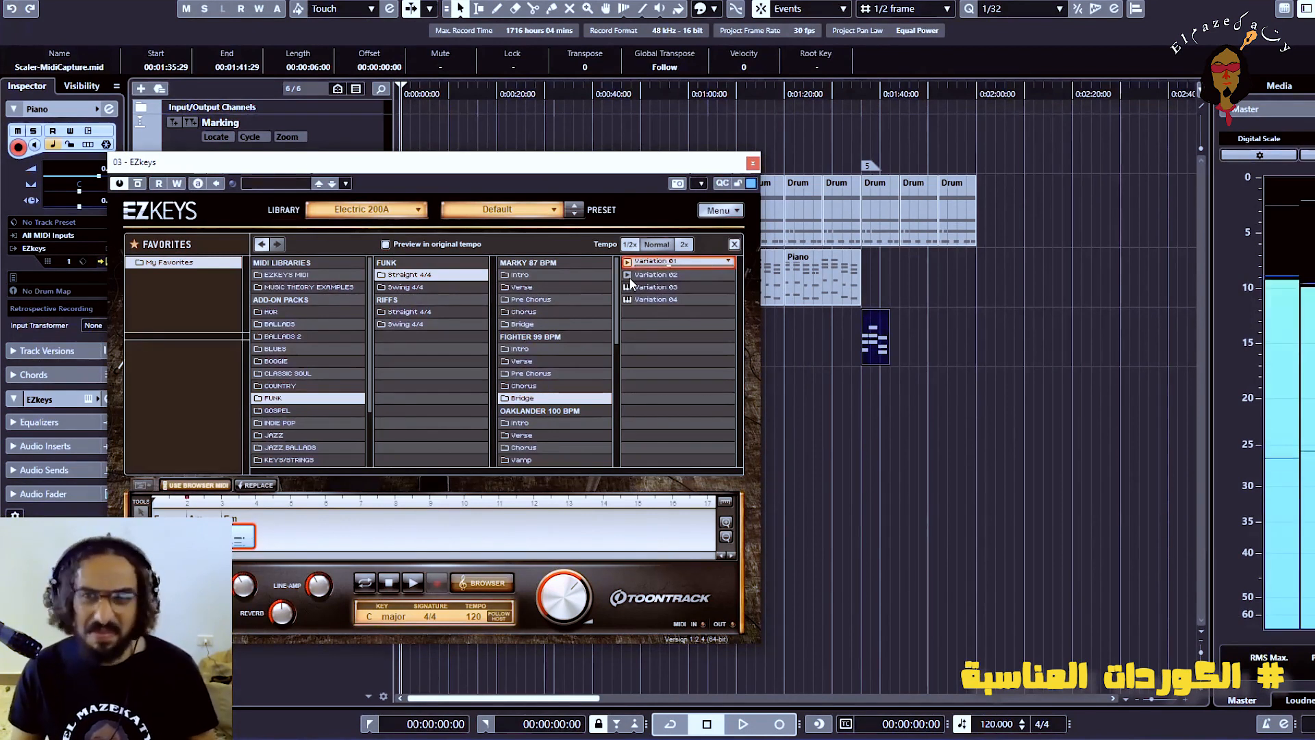
drag(630, 283, 863, 286)
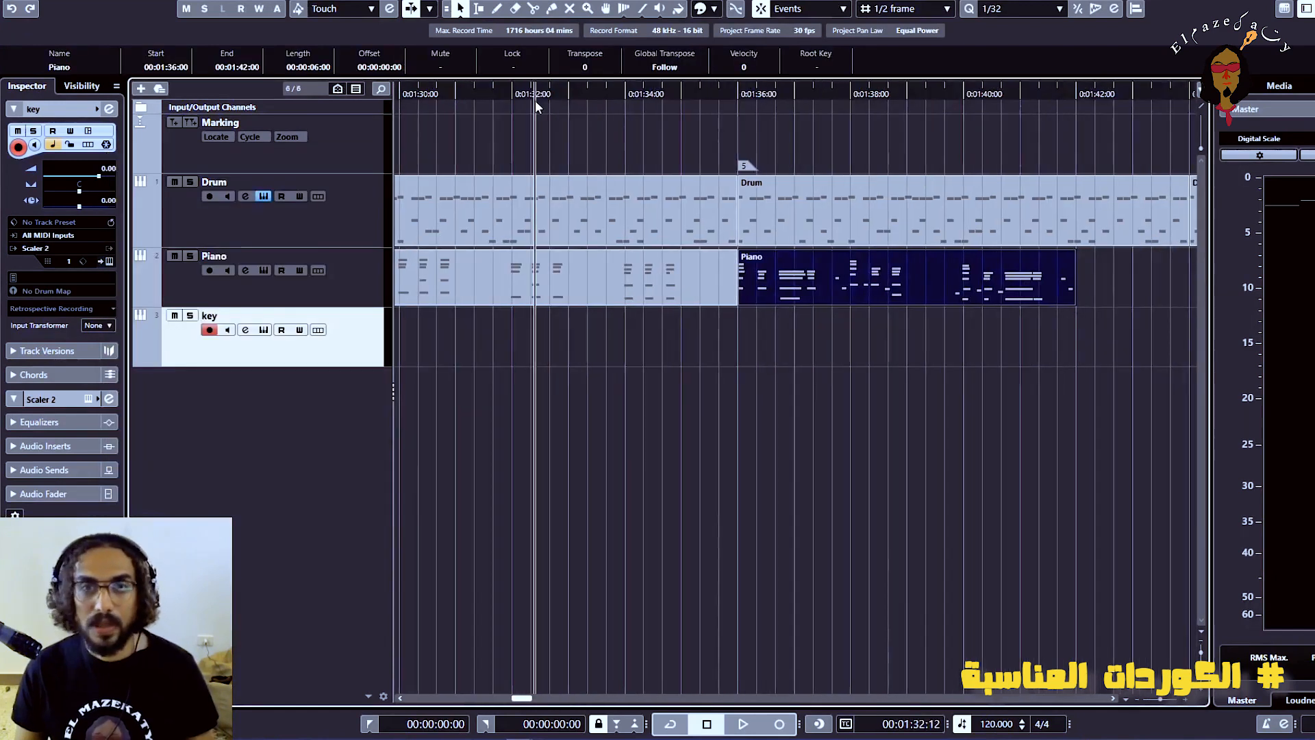
key(space)
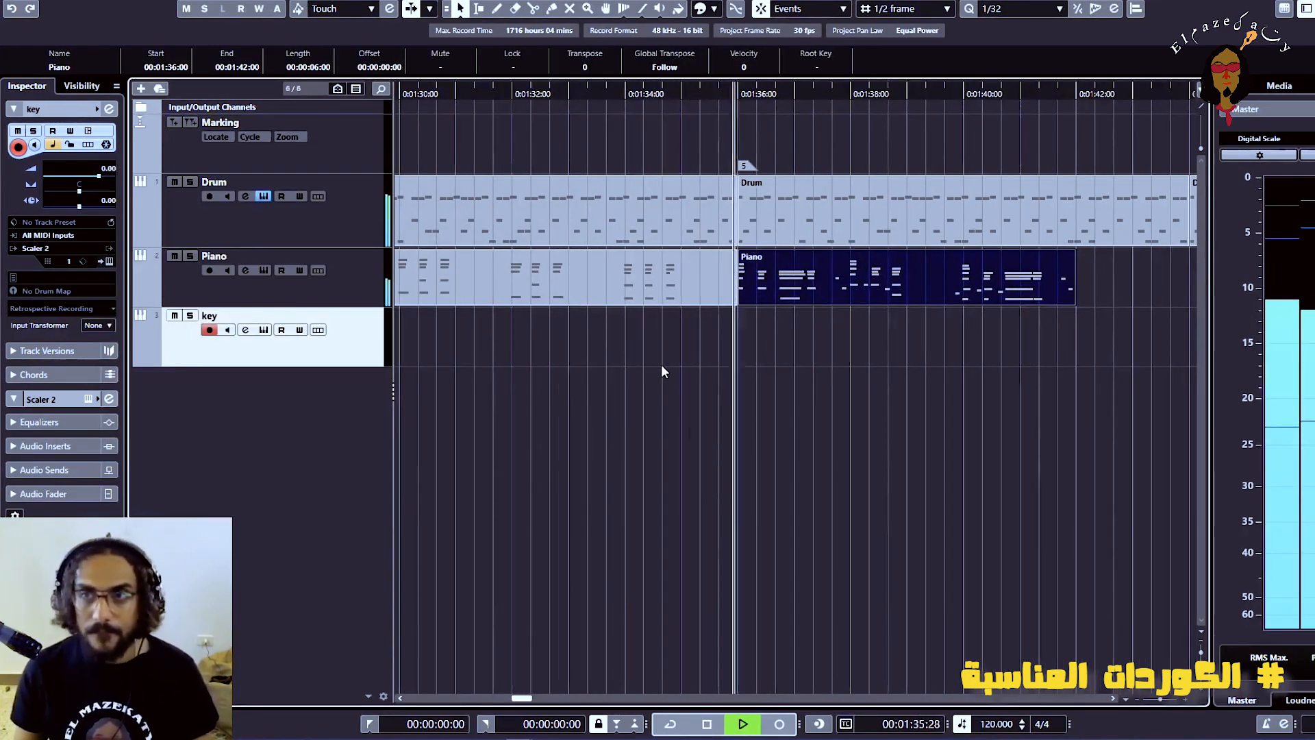
Play the Piano Bridge block through its end at 00:01:42:00 and stop playback
key(g)
key(g)
key(g)
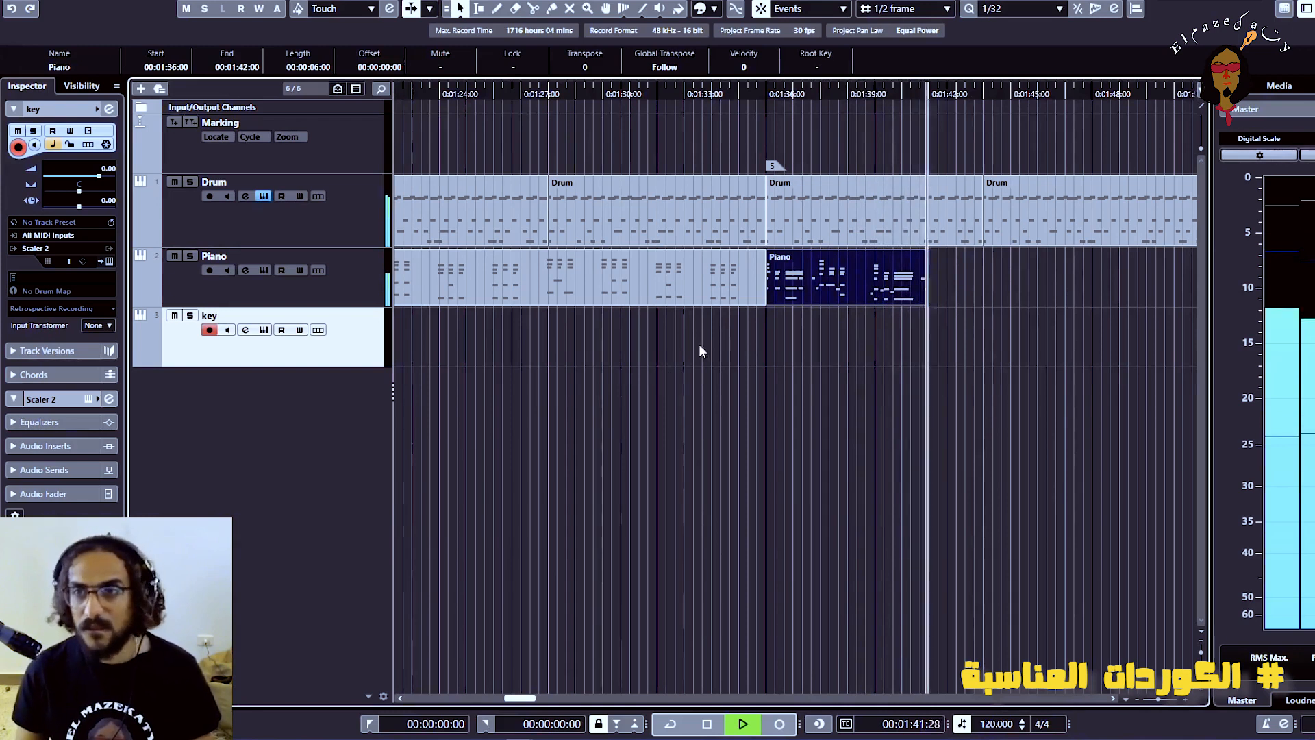
key(space)
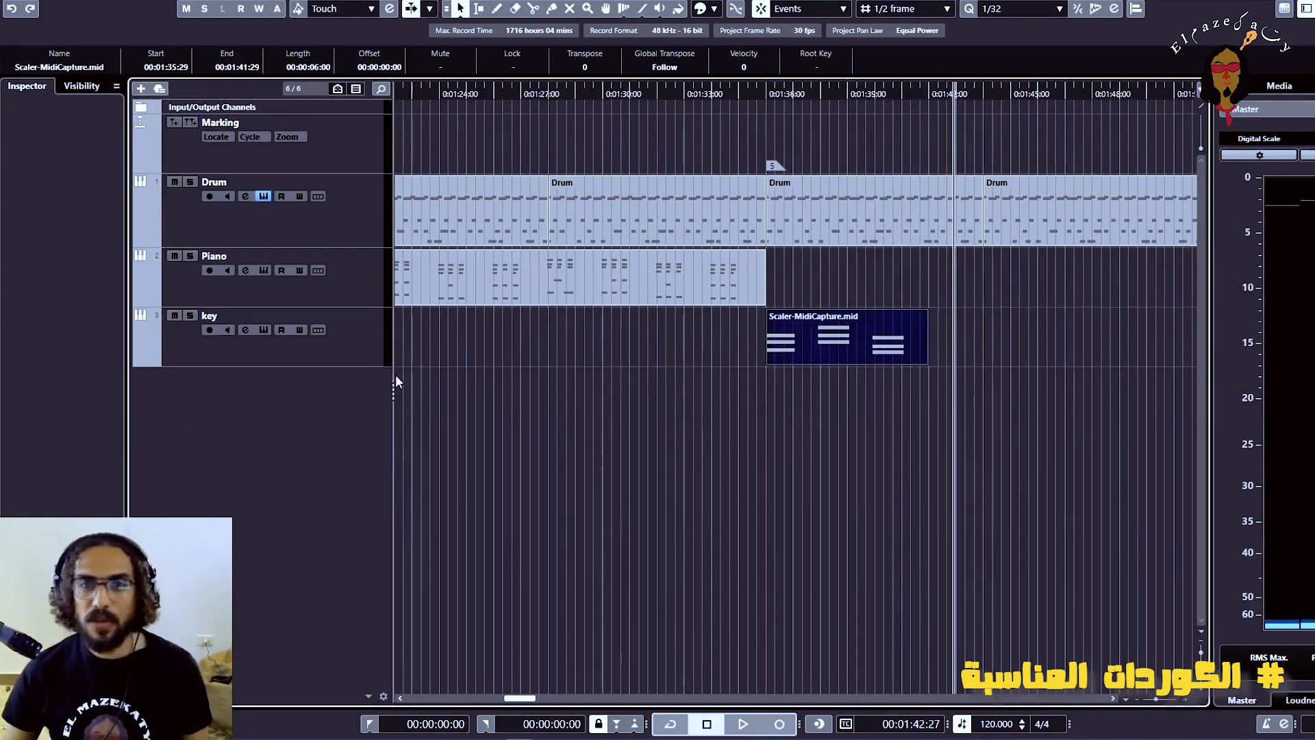
Reopen Scaler 2 on the key track and audition the pattern's F maj and E min chords
click(325, 358)
click(263, 330)
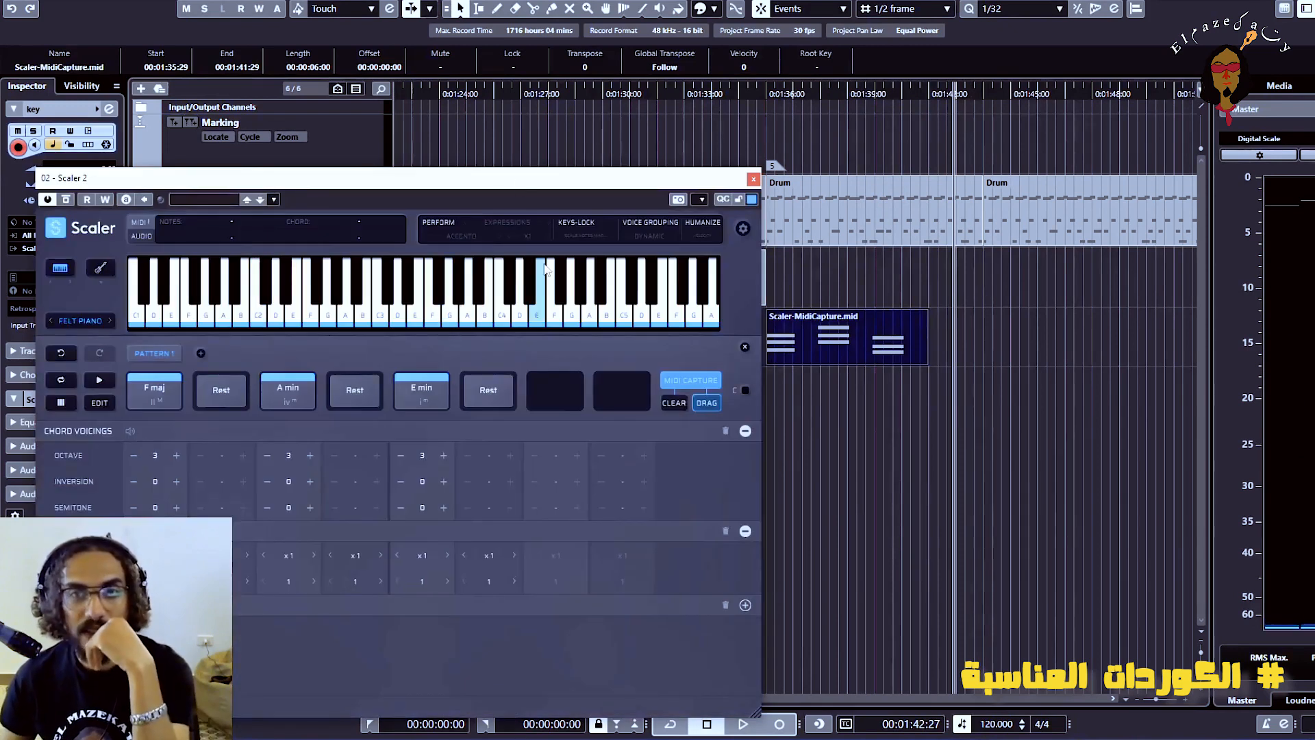
click(159, 406)
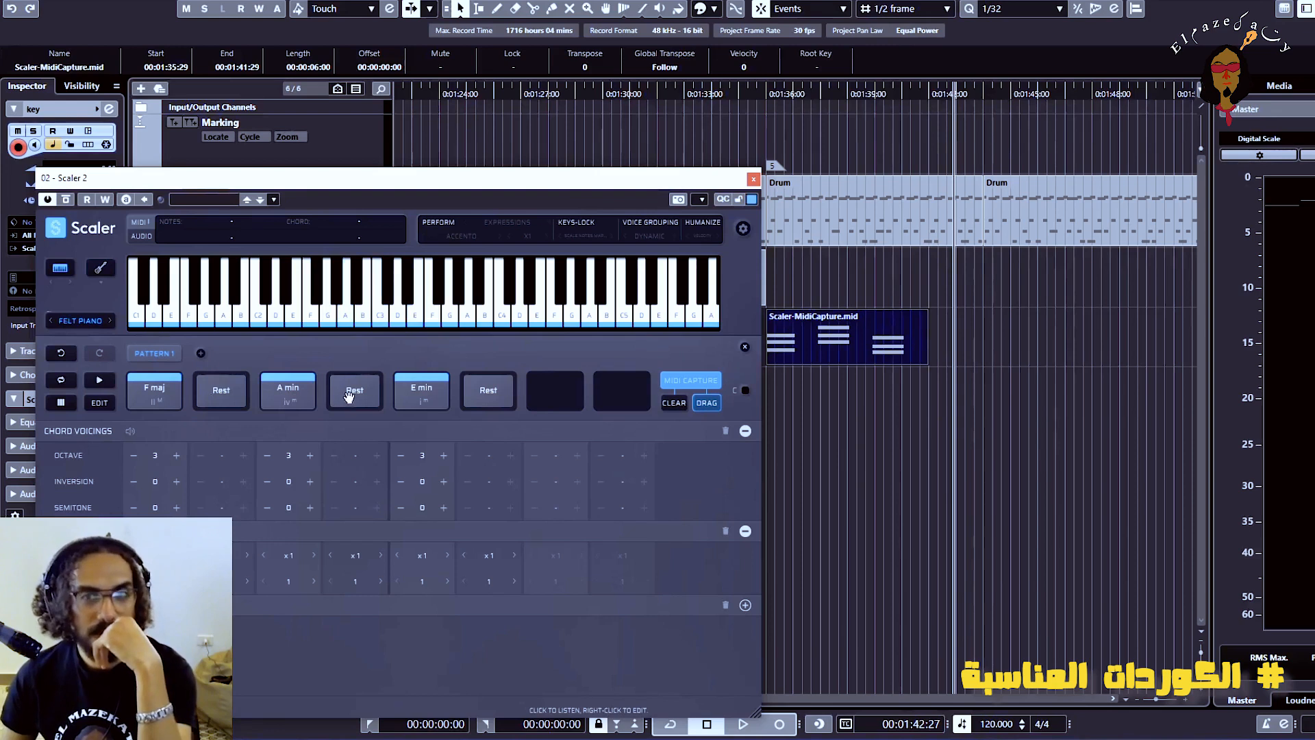
click(404, 397)
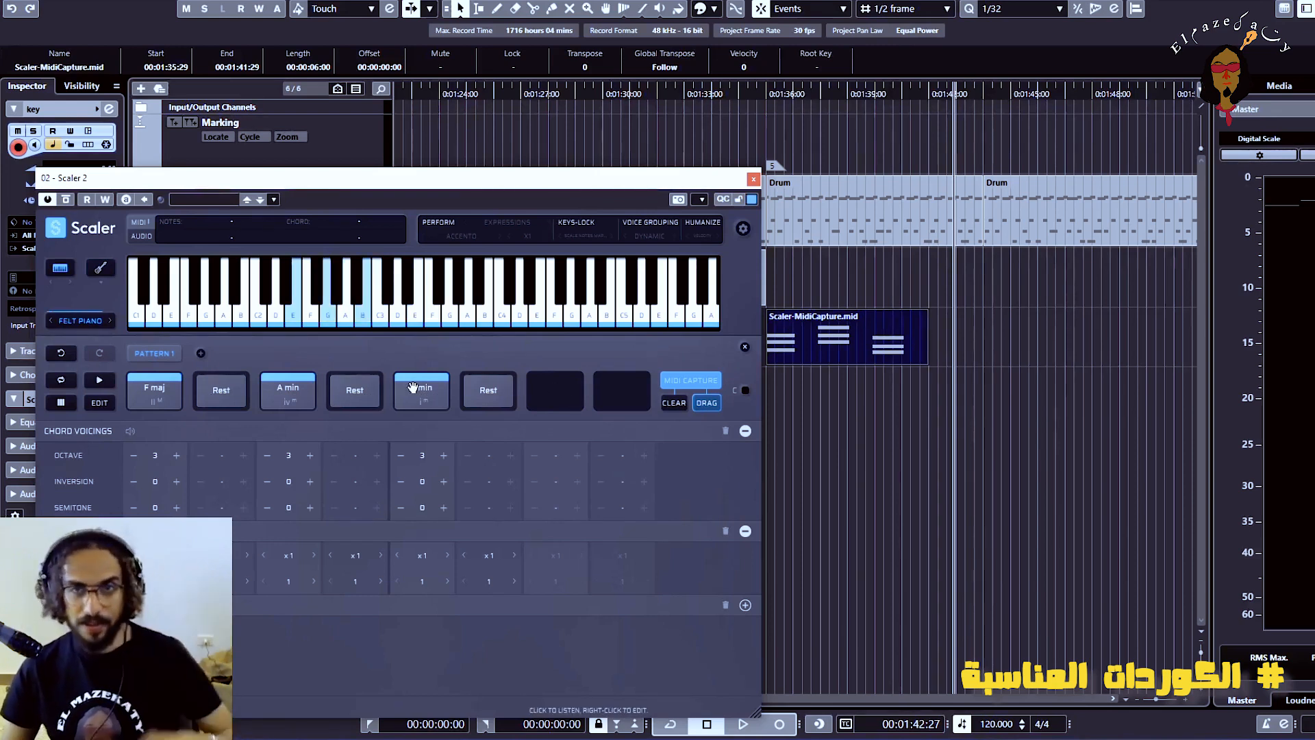
Add the G maj triad to the pattern, capture it as MIDI and place the clip on the key track at 00:01:35:29
click(566, 392)
double_click(284, 603)
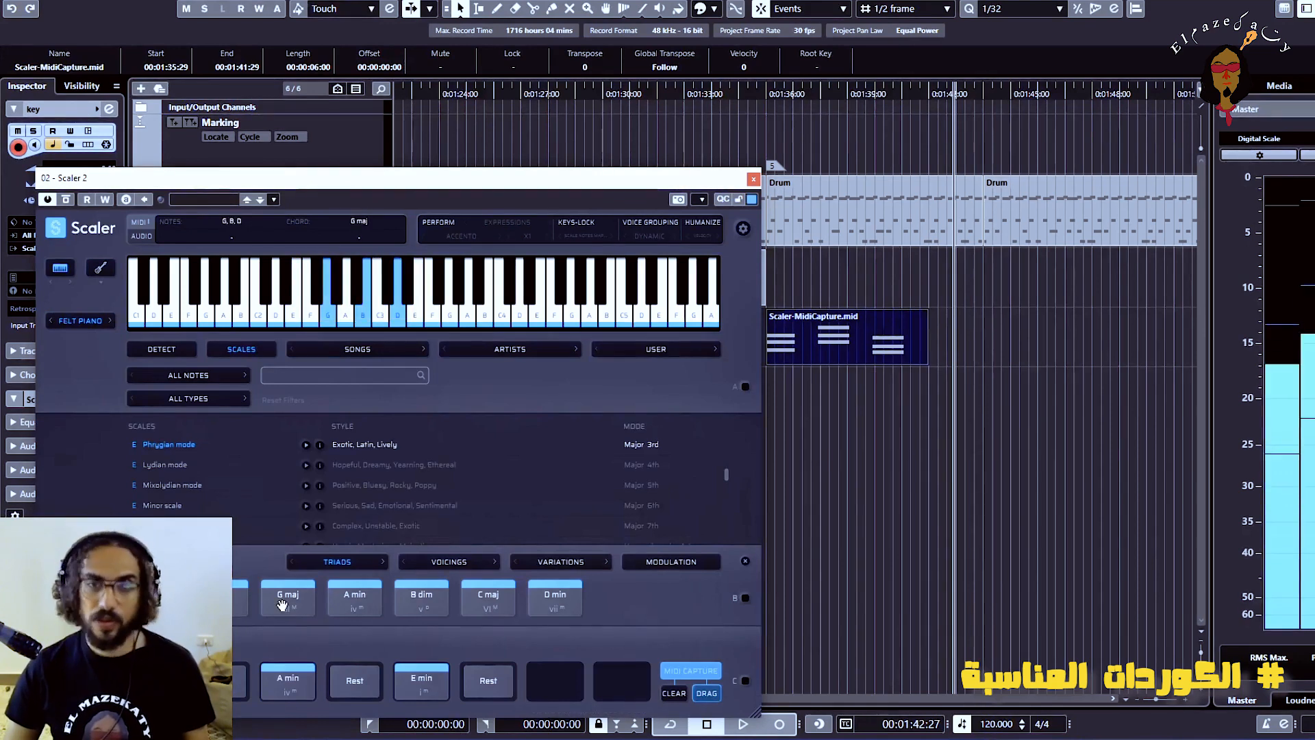
drag(586, 175, 766, 77)
drag(888, 592, 987, 342)
key(g)
drag(884, 342, 734, 342)
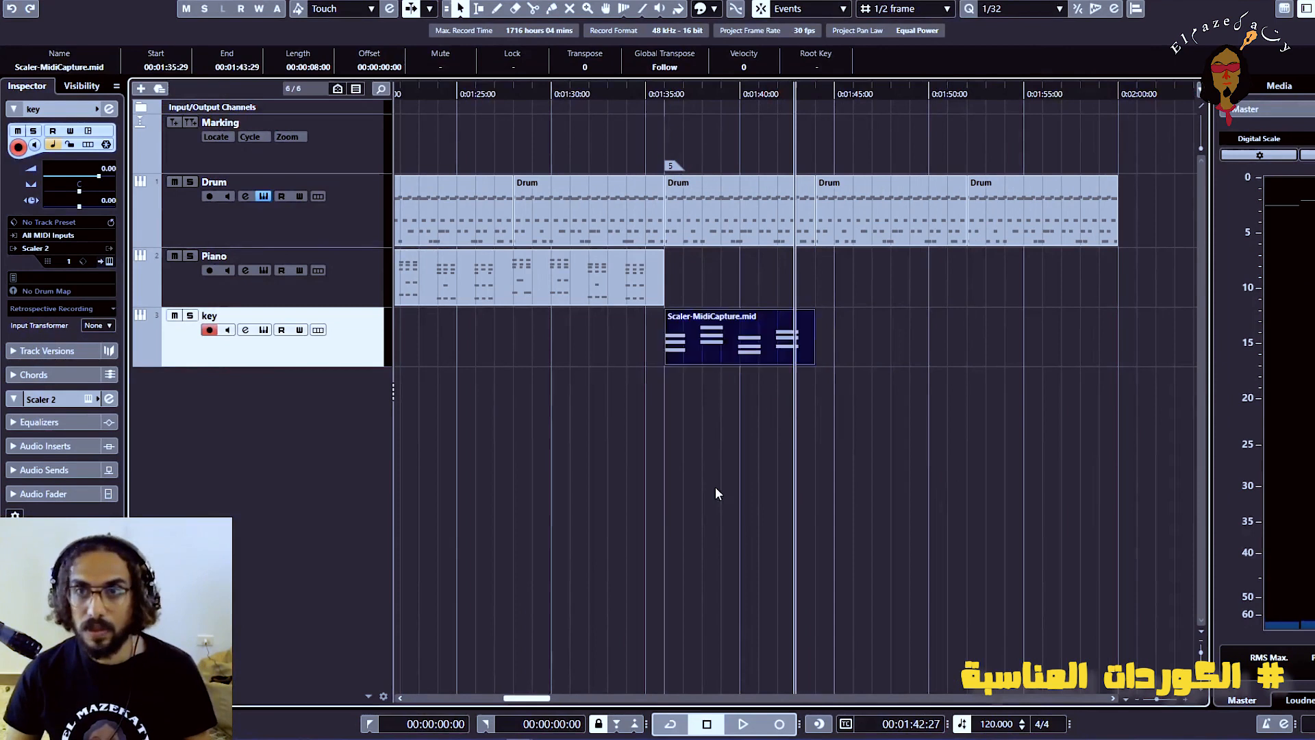
Load the extended clip into EZkeys and place the resulting 8-second Bridge block on the Piano track at 00:01:36:00
click(715, 487)
click(258, 284)
click(264, 270)
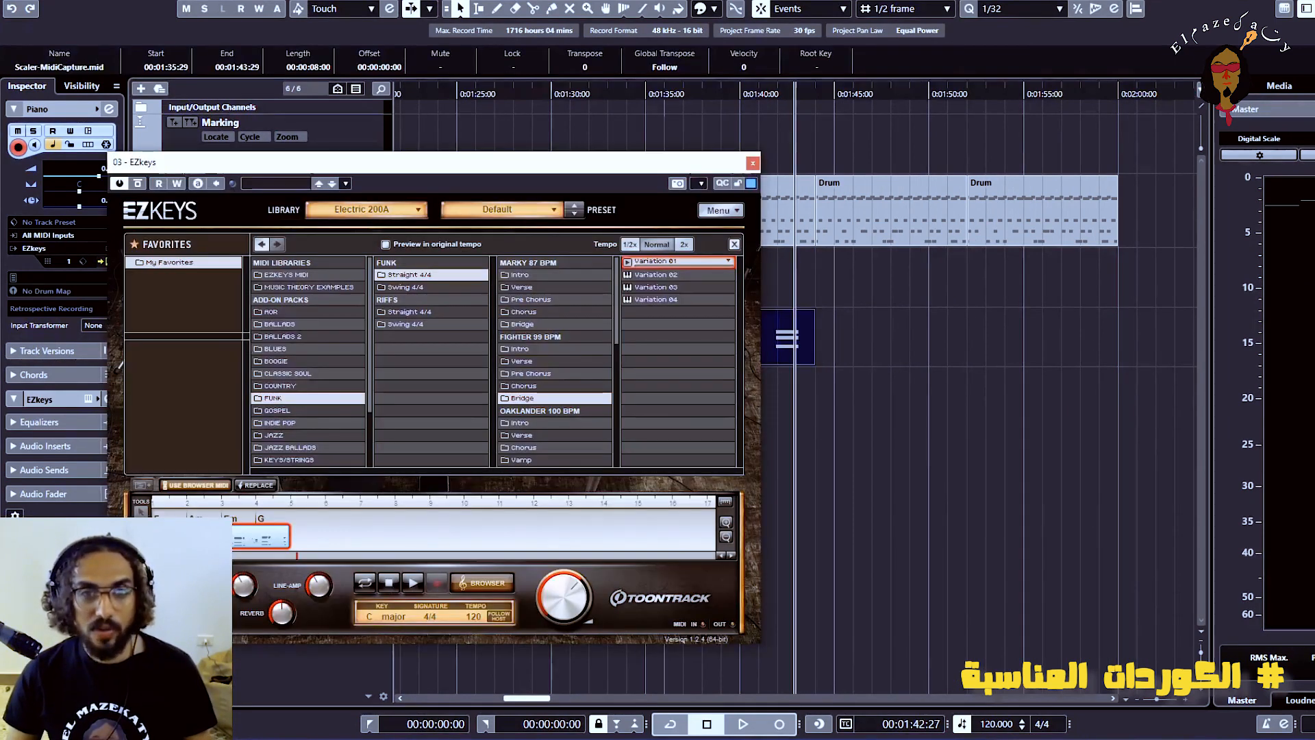
drag(829, 288, 813, 302)
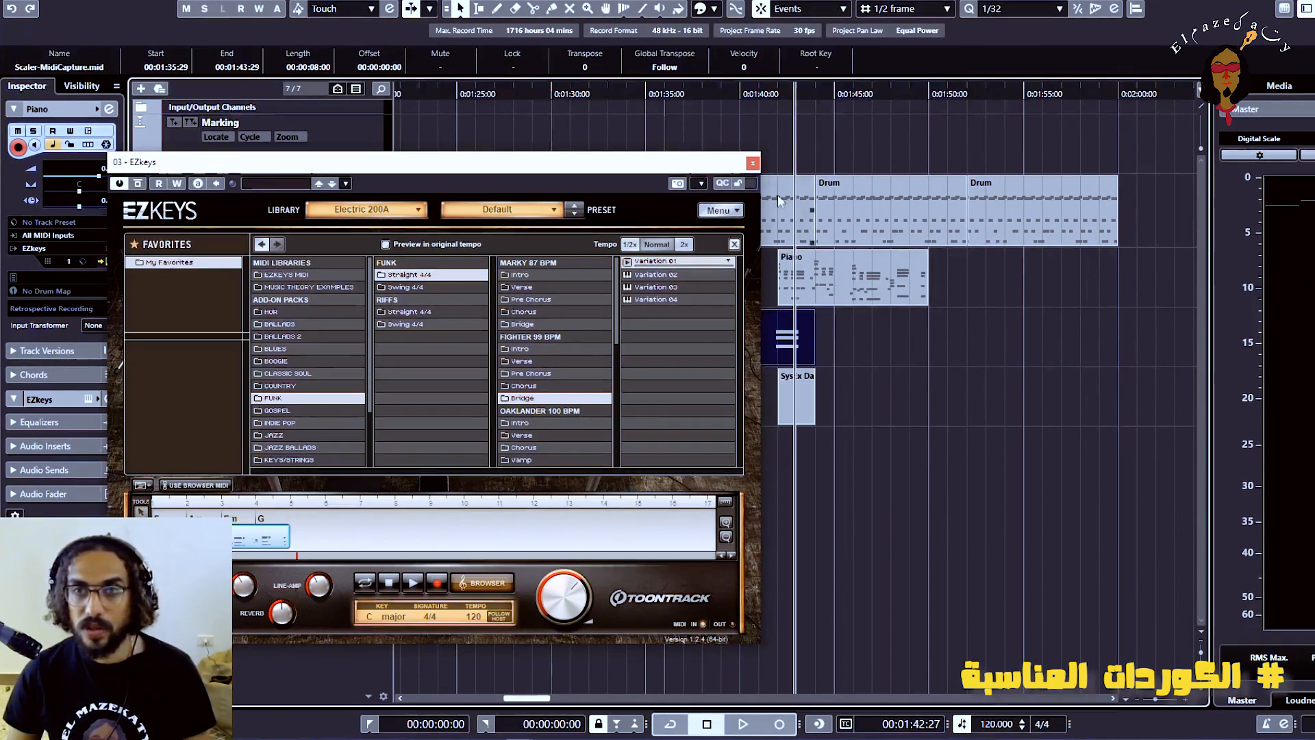
click(753, 163)
key(ctrl+z)
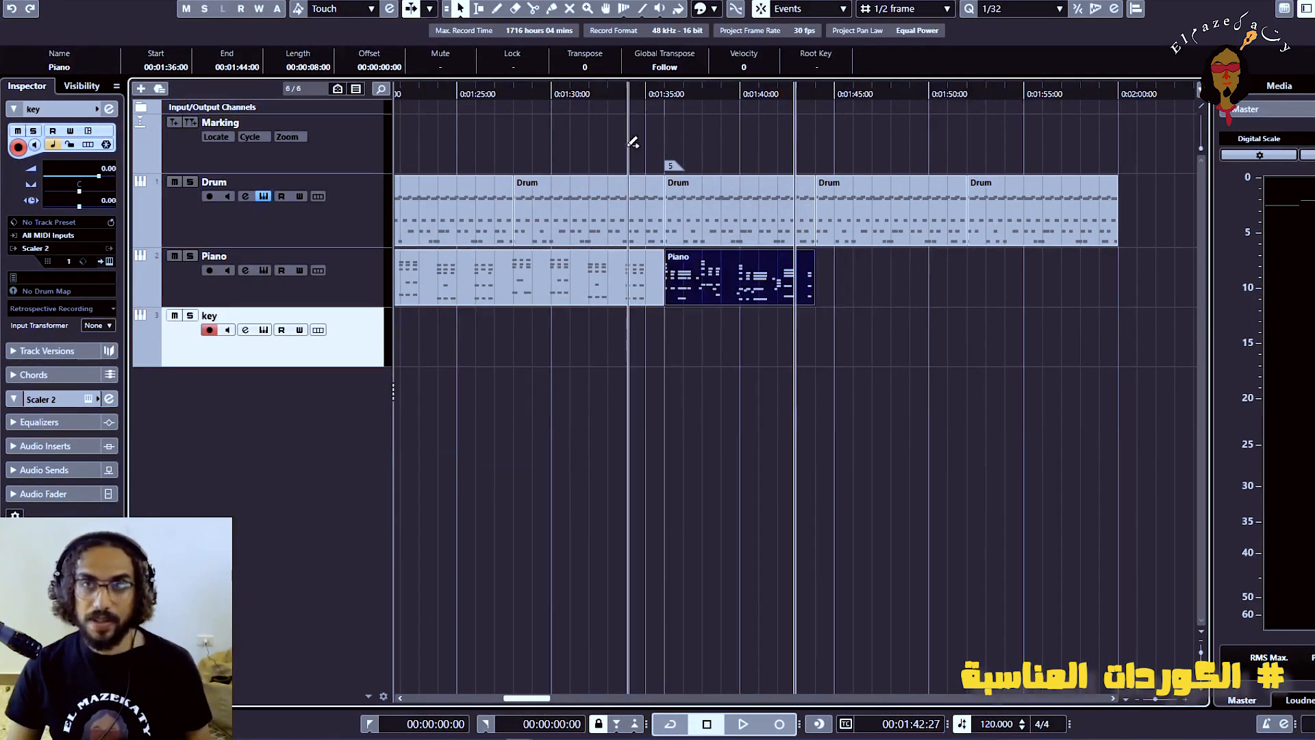
Play the arrangement from about 00:01:32 through the new Piano Bridge block to check the transition
drag(631, 94, 590, 93)
key(space)
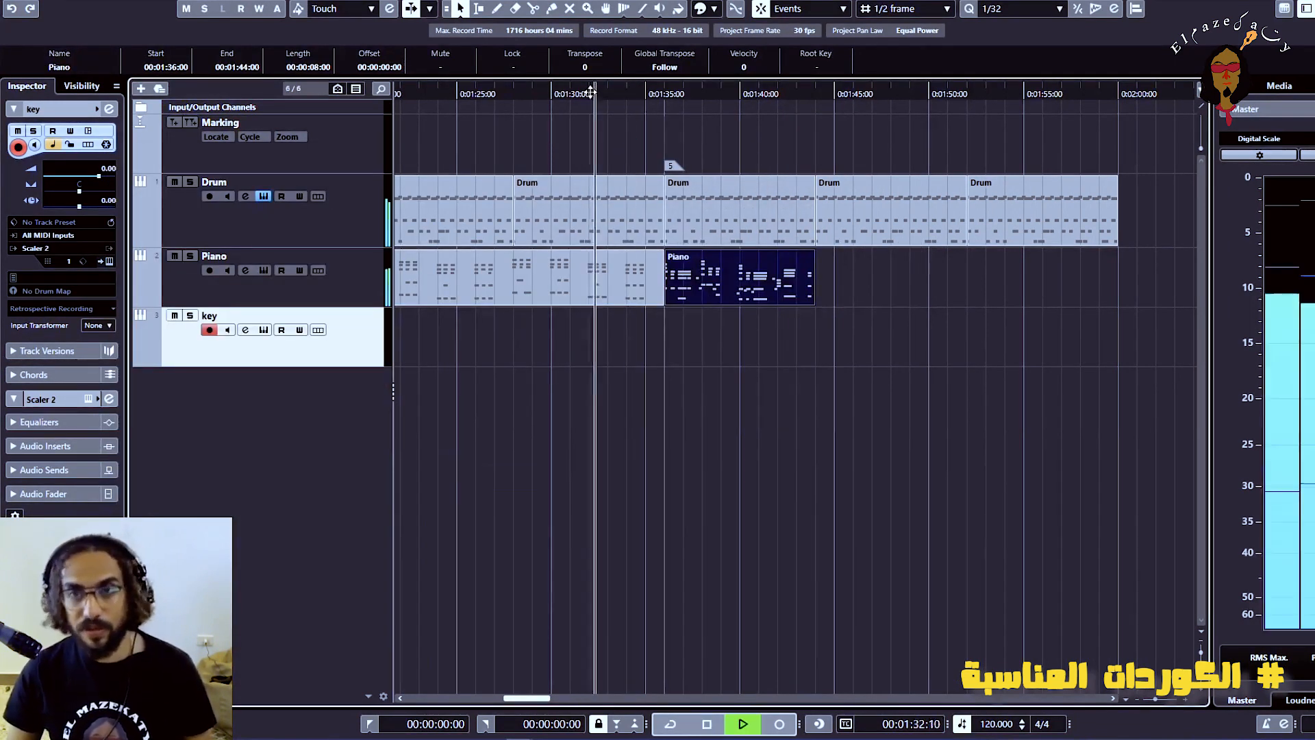
key(h)
key(h)
key(h)
key(h)
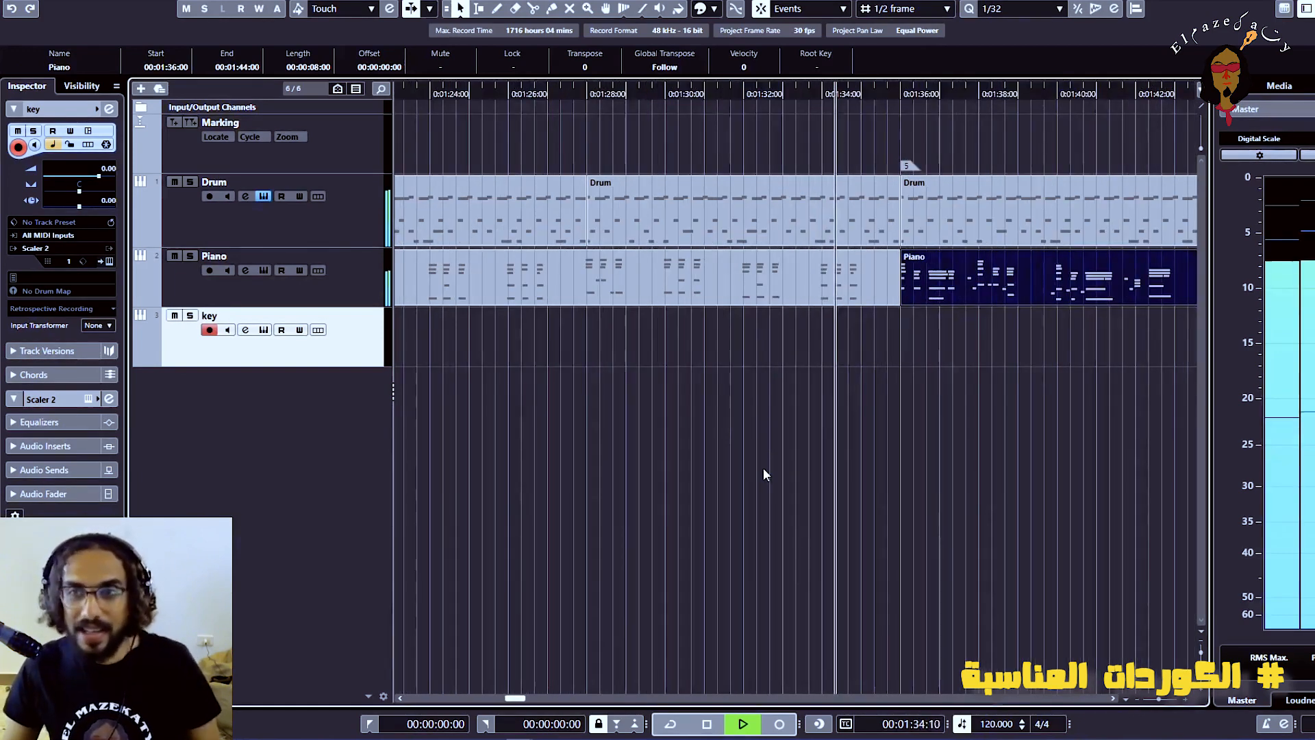
key(h)
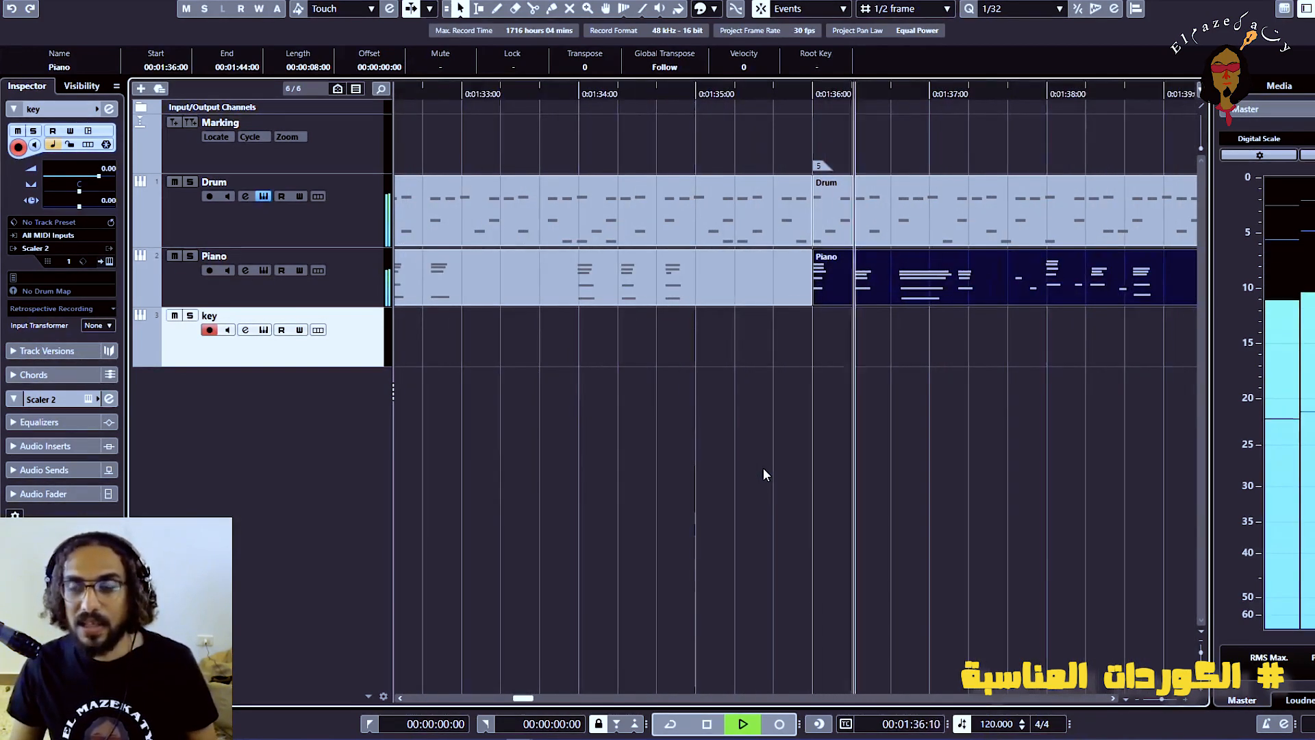
key(h)
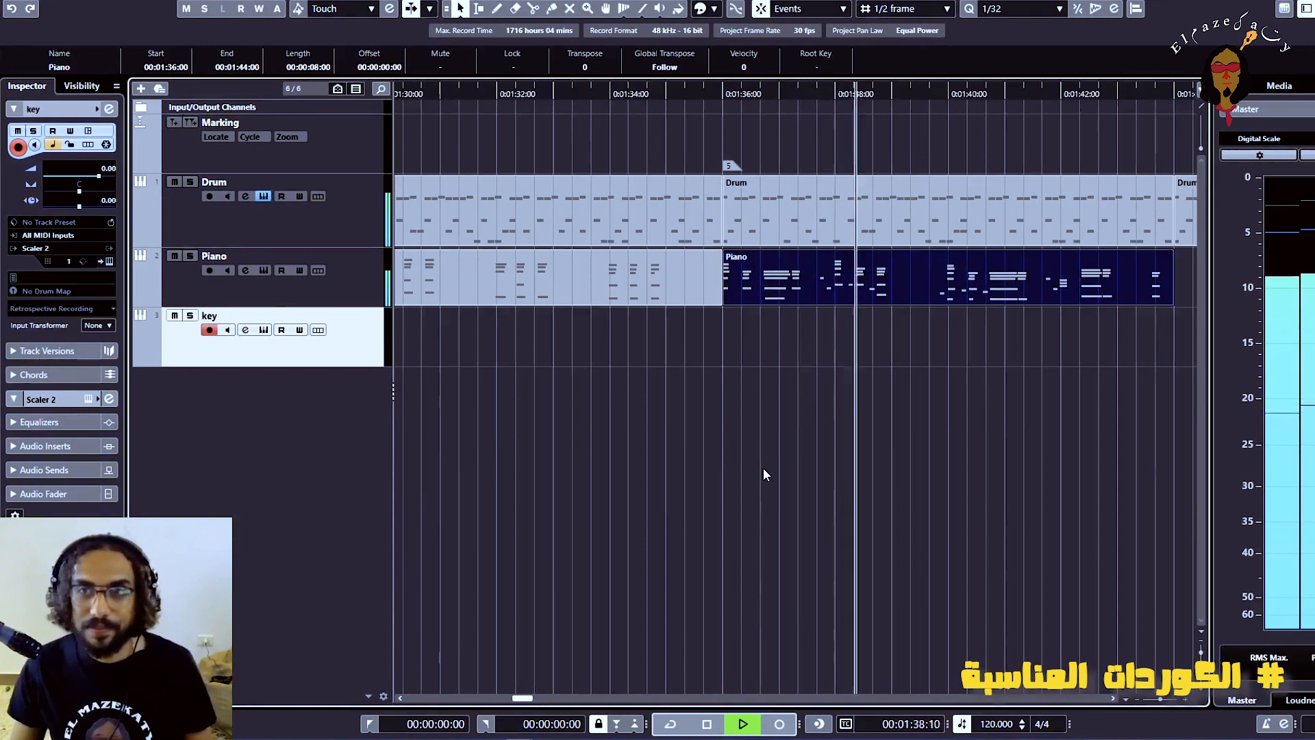
key(g)
key(g)
key(g)
key(g)
key(g)
key(g)
key(g)
key(g)
key(g)
key(g)
key(g)
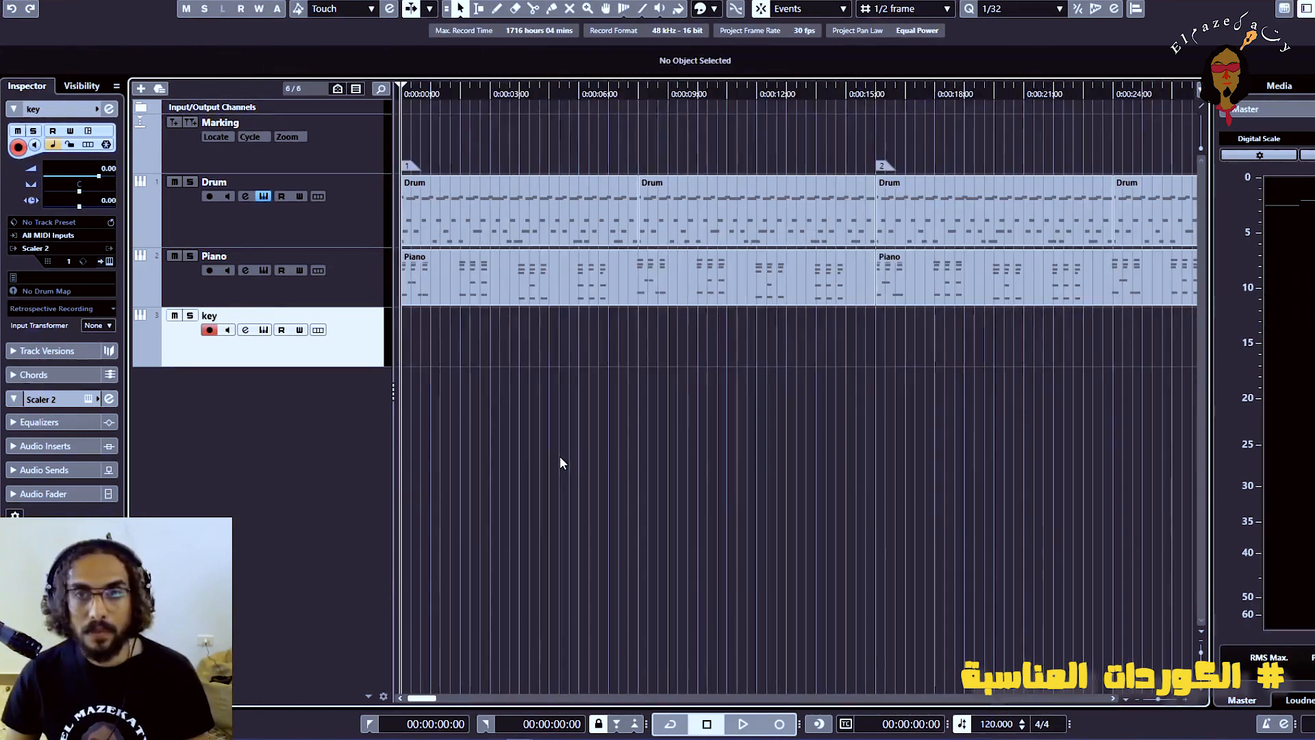
key(g)
key(g)
key(g)
key(g)
key(g)
key(g)
key(g)
key(g)
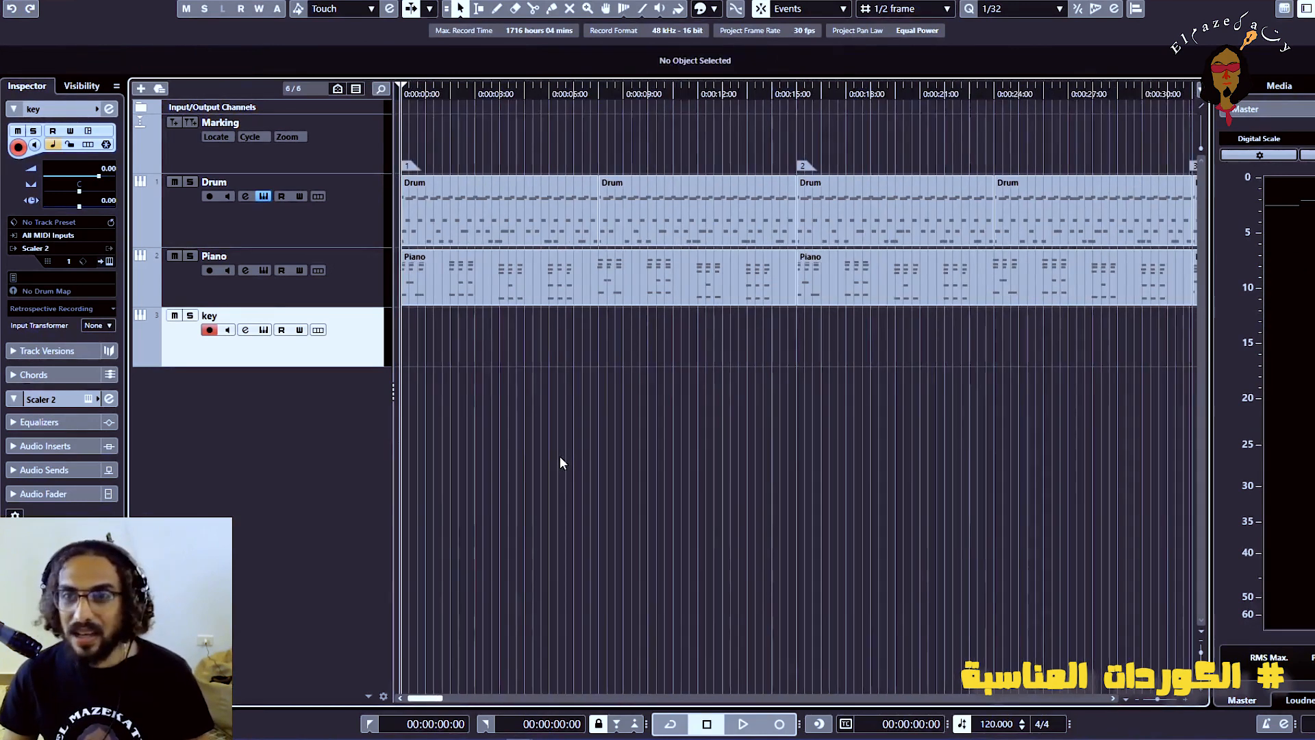
Open Addictive Drums 2 and vary the Drum track with Funk'd Up Groove 02 and the Funk'd Up Fill L-2 07 and L-4 01
key(g)
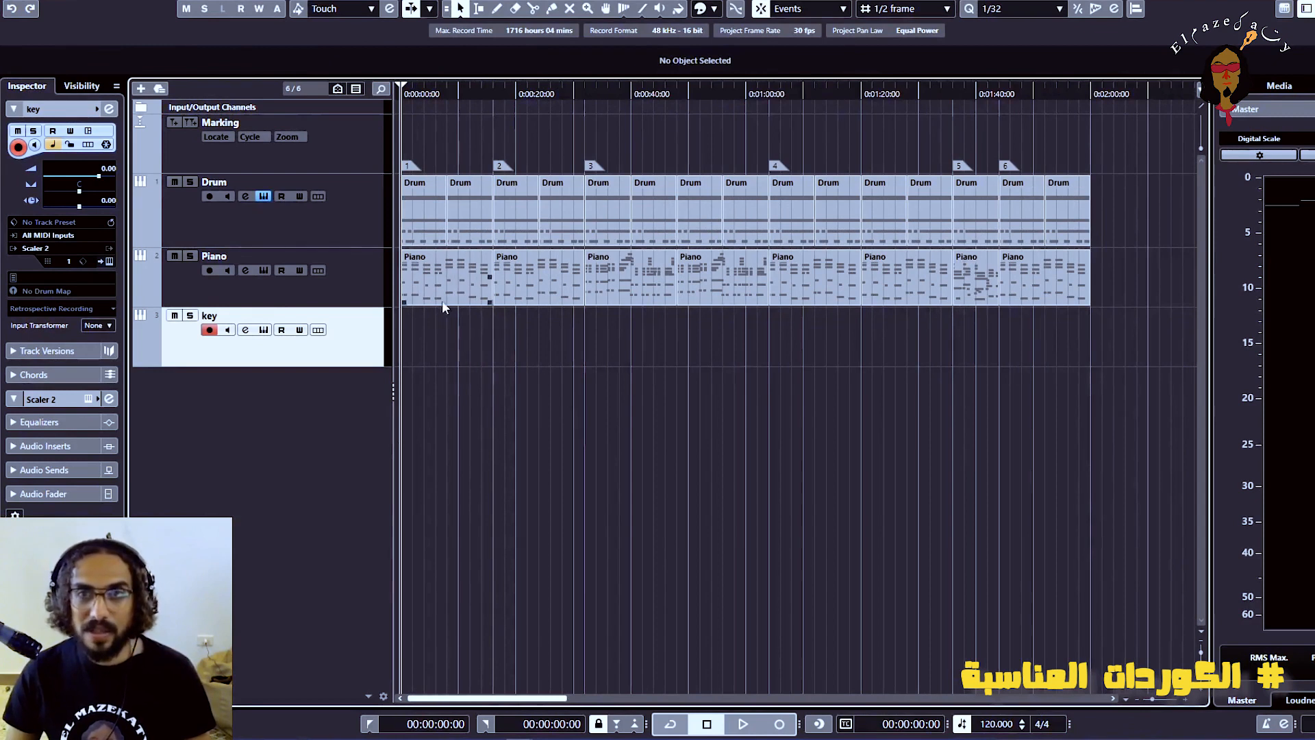
click(351, 226)
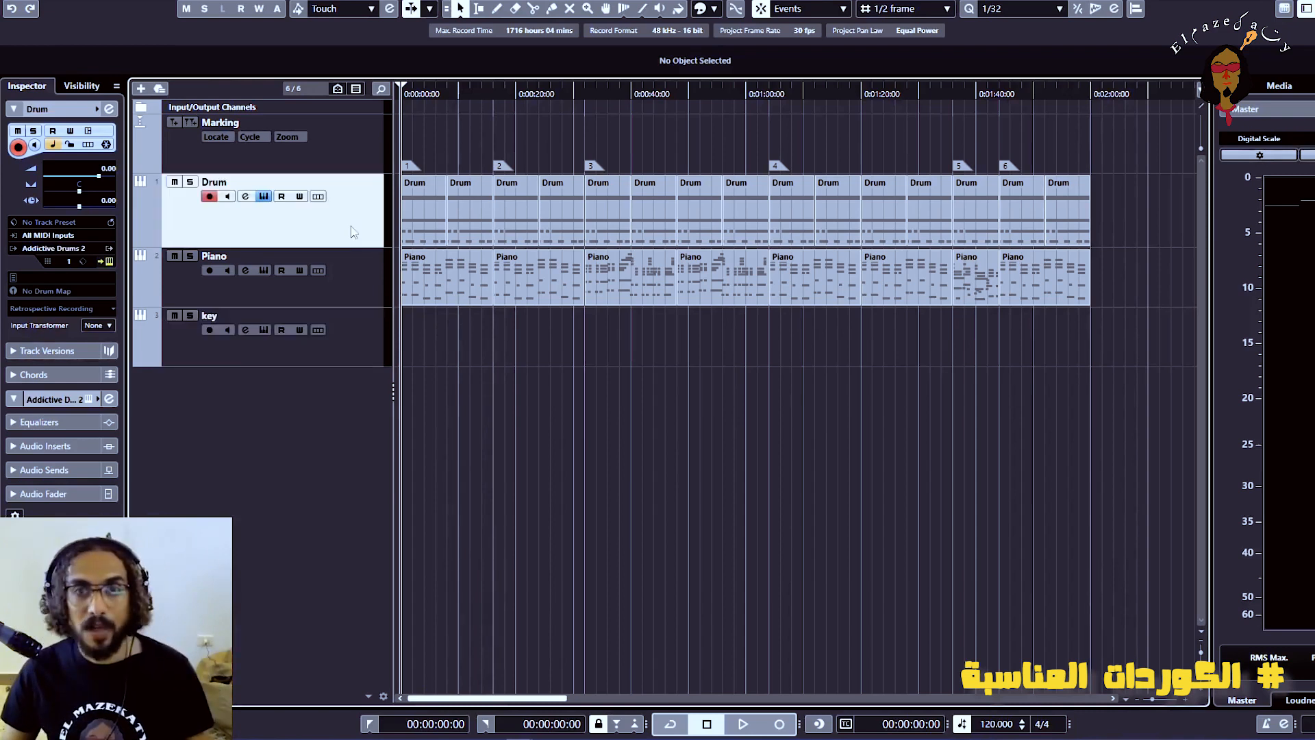
click(264, 197)
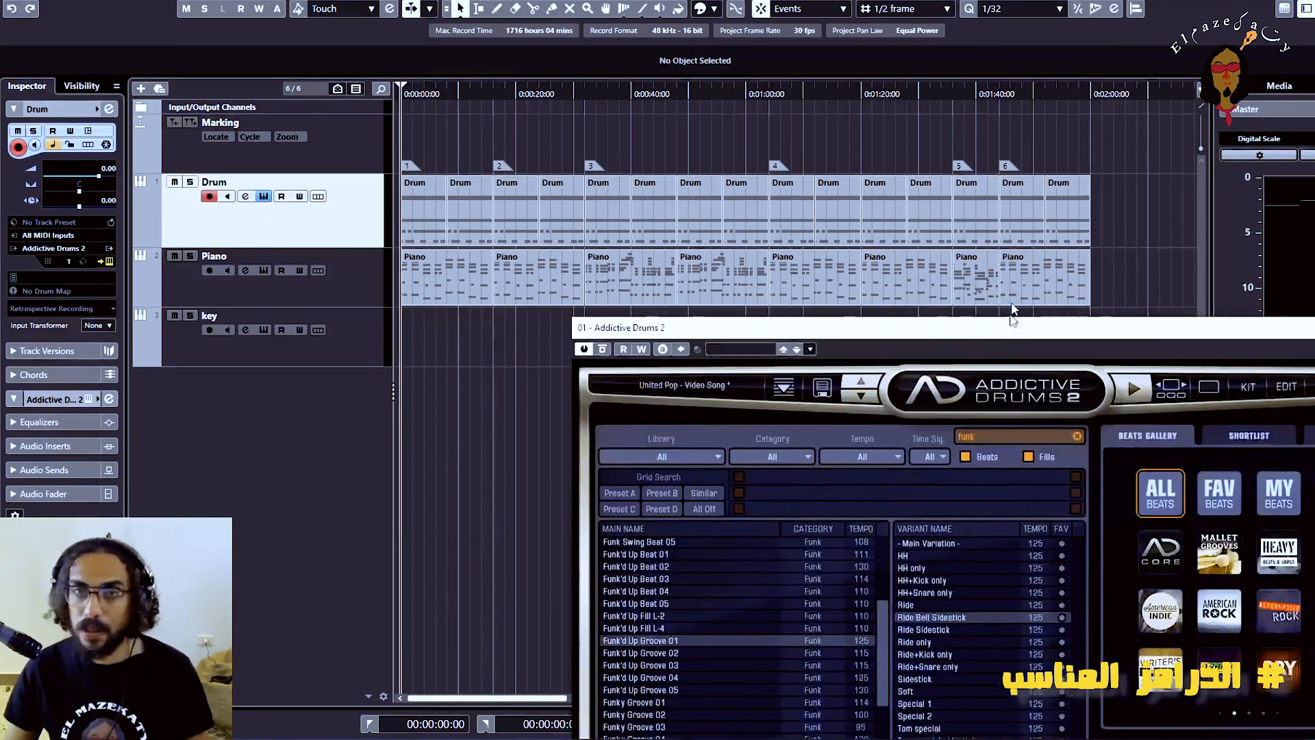
drag(997, 163, 878, 108)
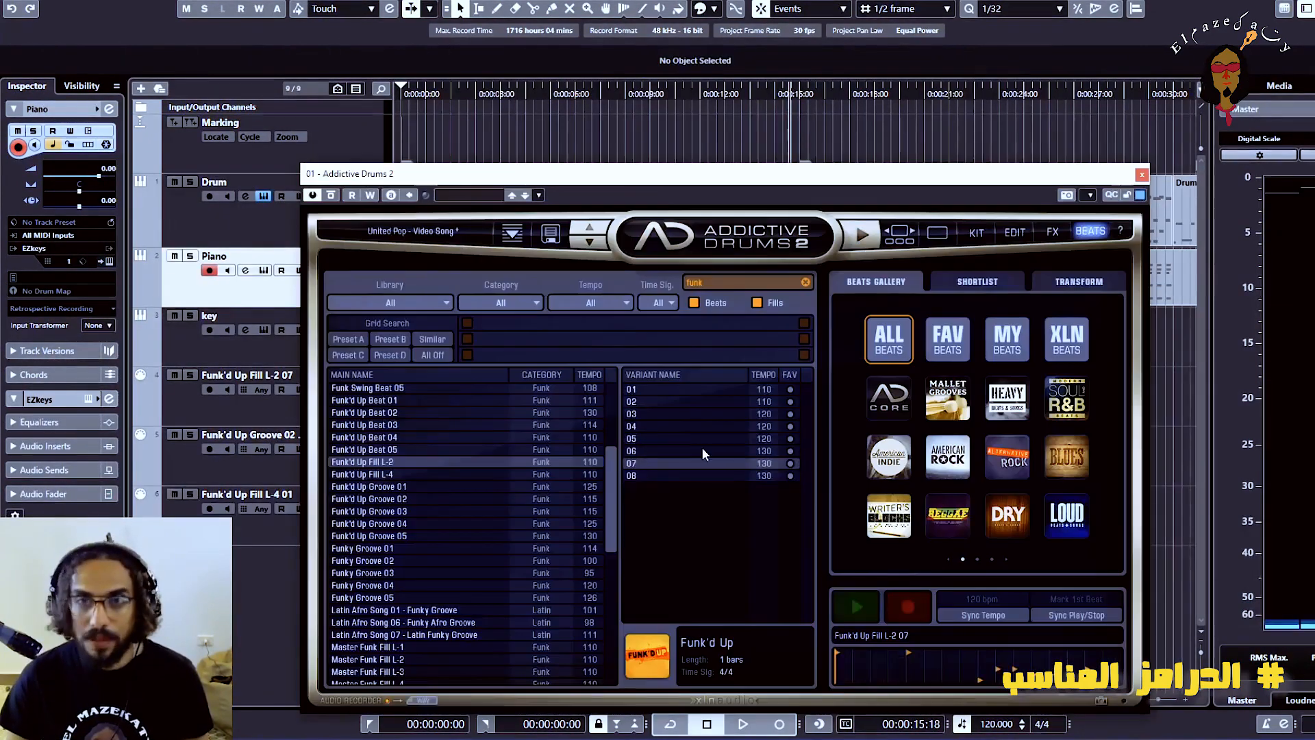
drag(802, 203, 634, 203)
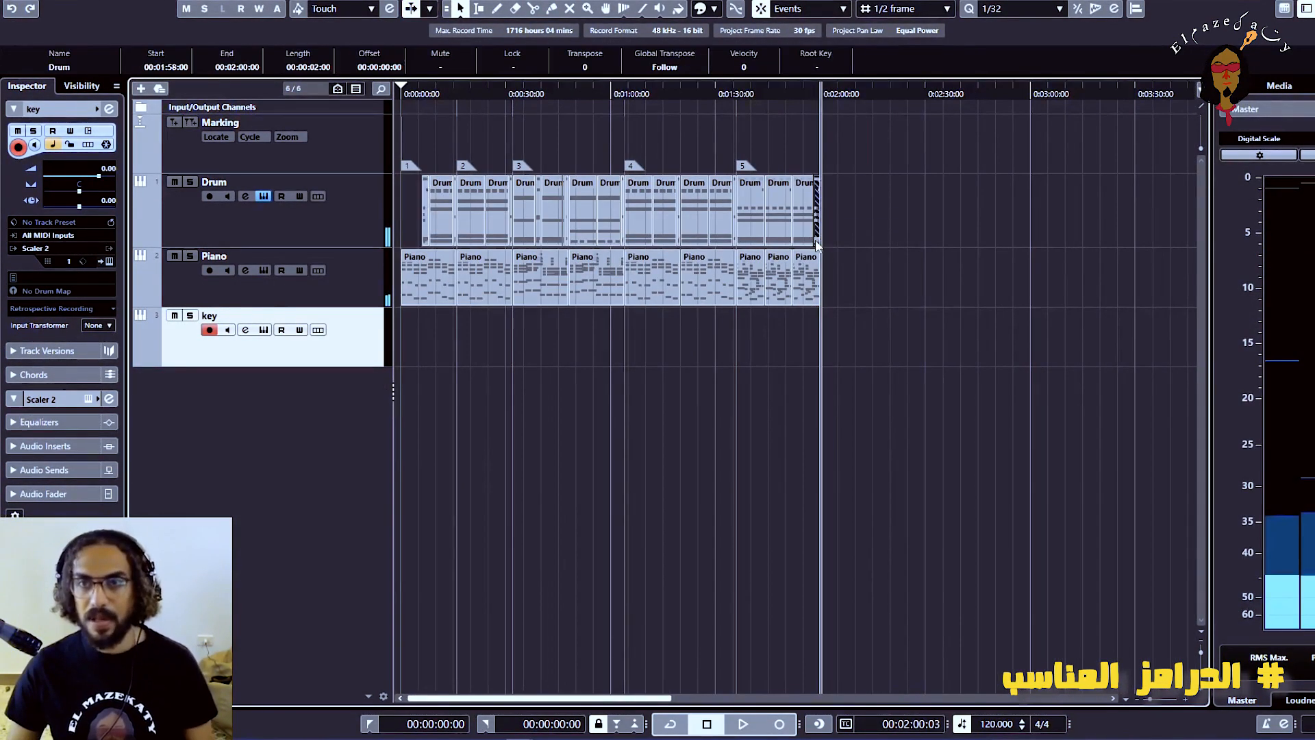
Check the arrangement's ending near 00:02:00, including the closing drum fill, and stop playback
key(h)
key(h)
key(h)
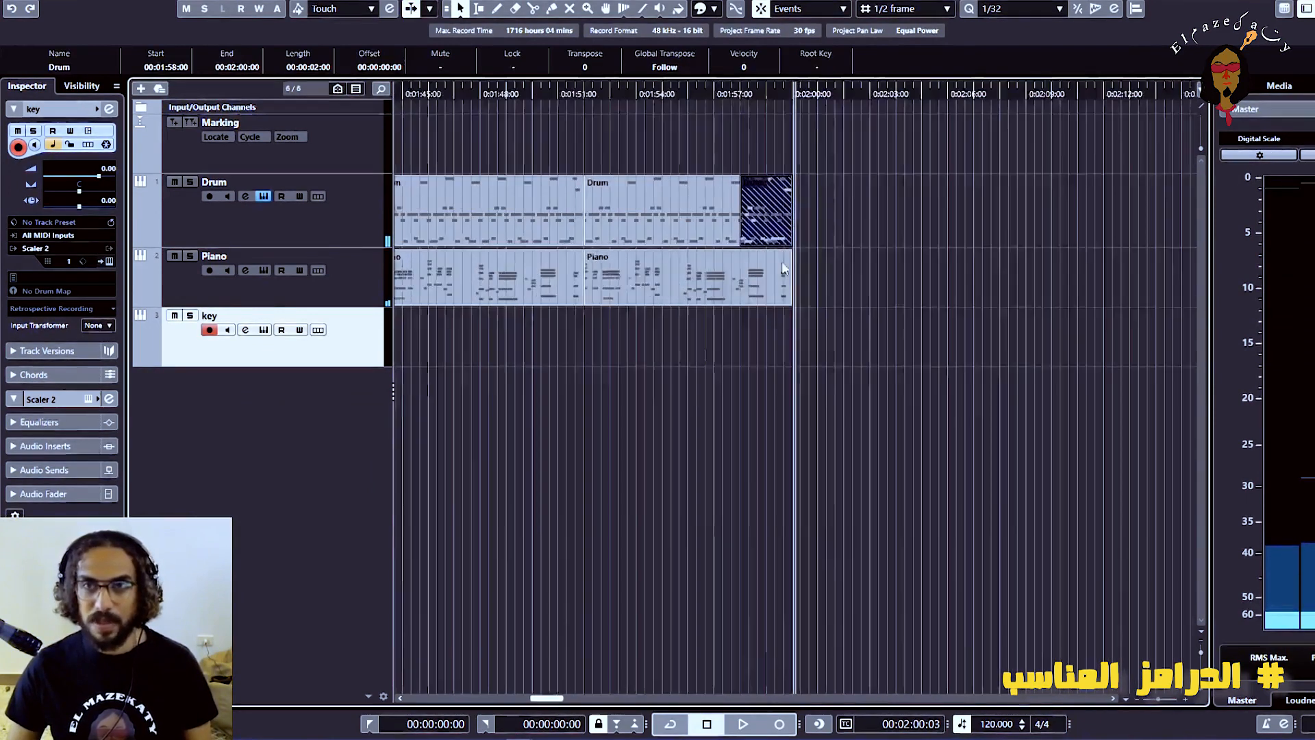
key(h)
key(h)
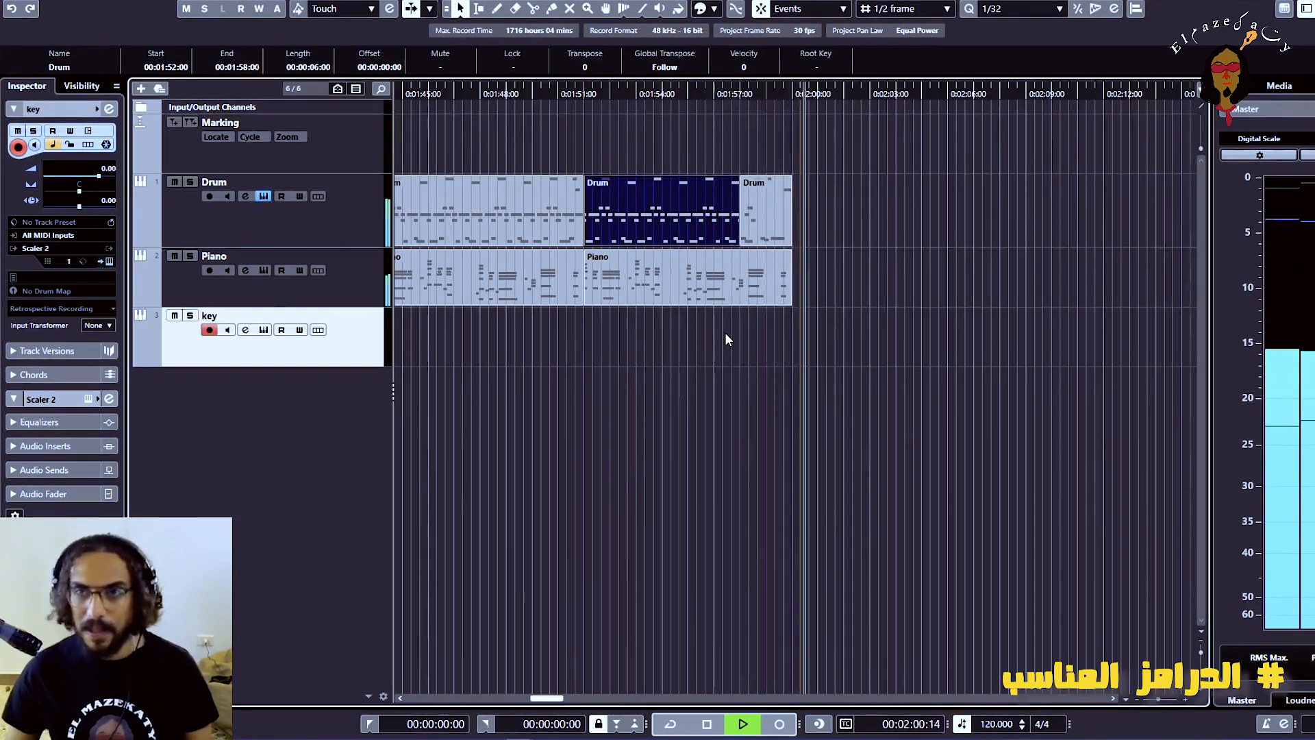
key(space)
key(g)
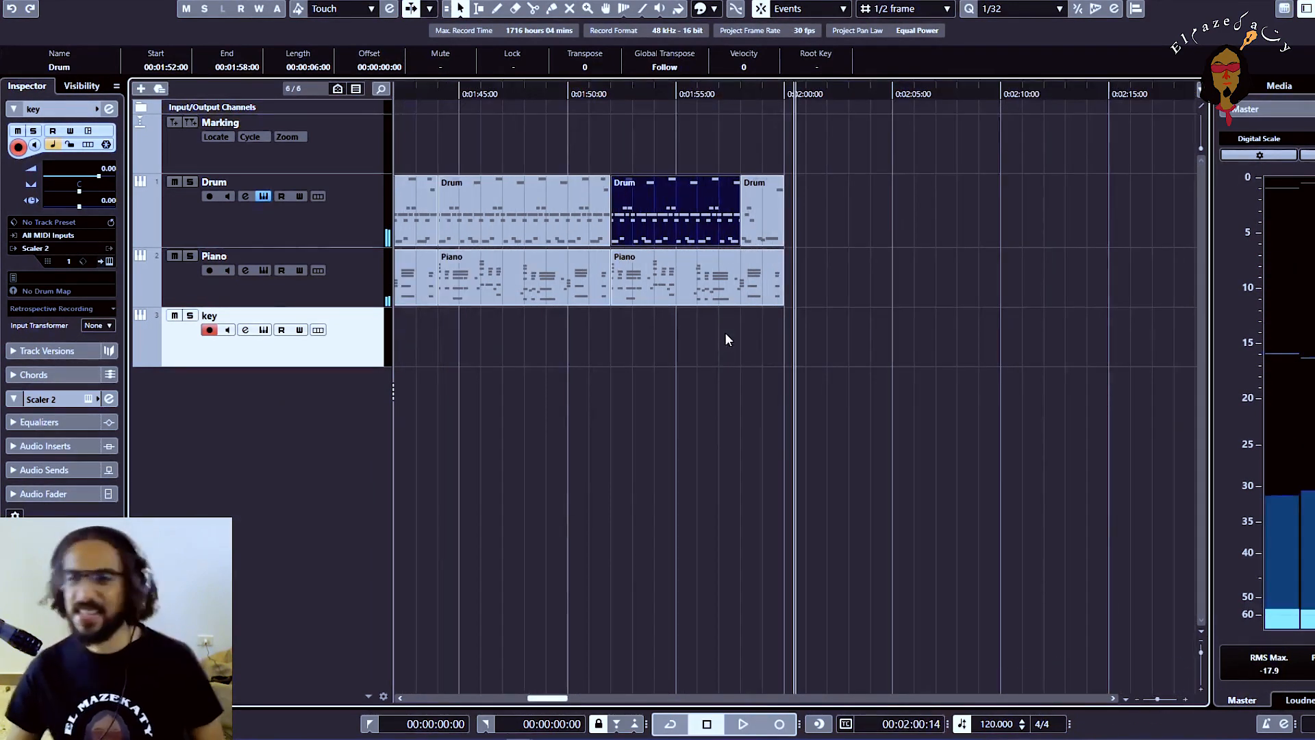
Colour the first two Piano events, in sections 1 and 2, turquoise
click(705, 414)
key(g)
key(g)
key(g)
key(g)
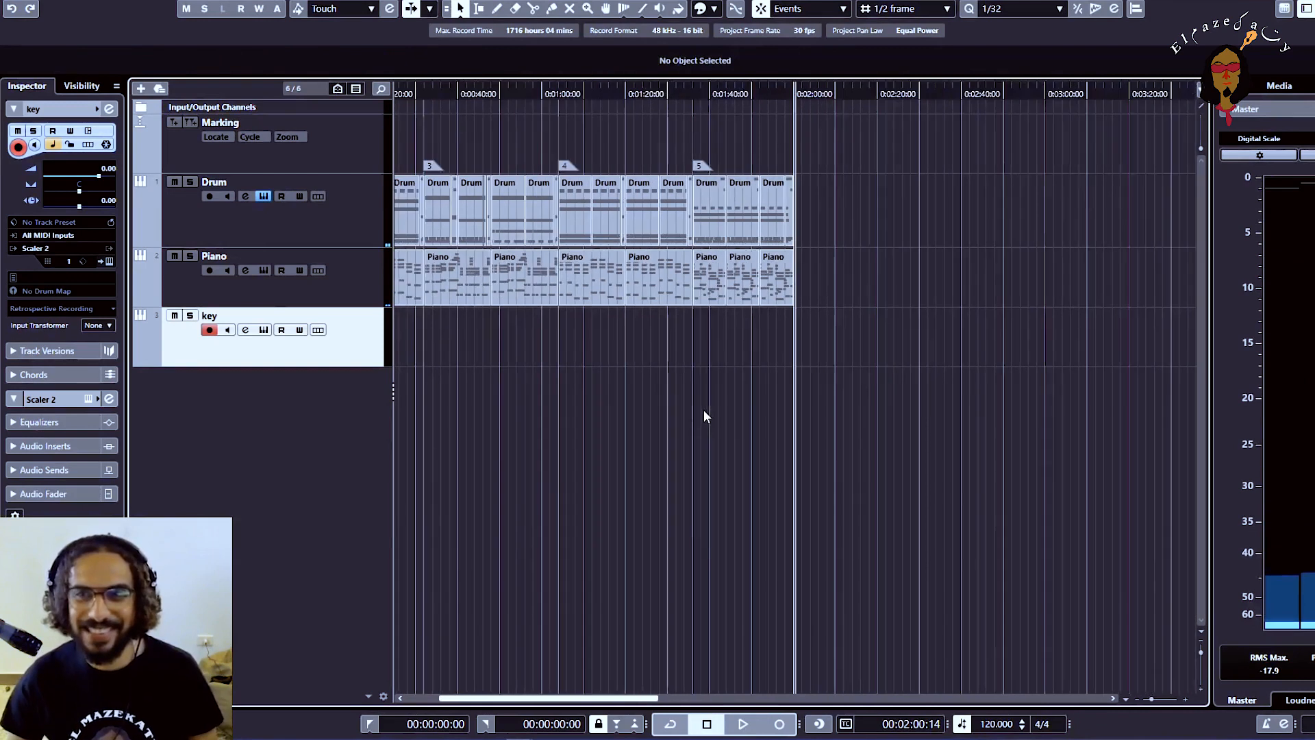
key(g)
drag(479, 333, 410, 296)
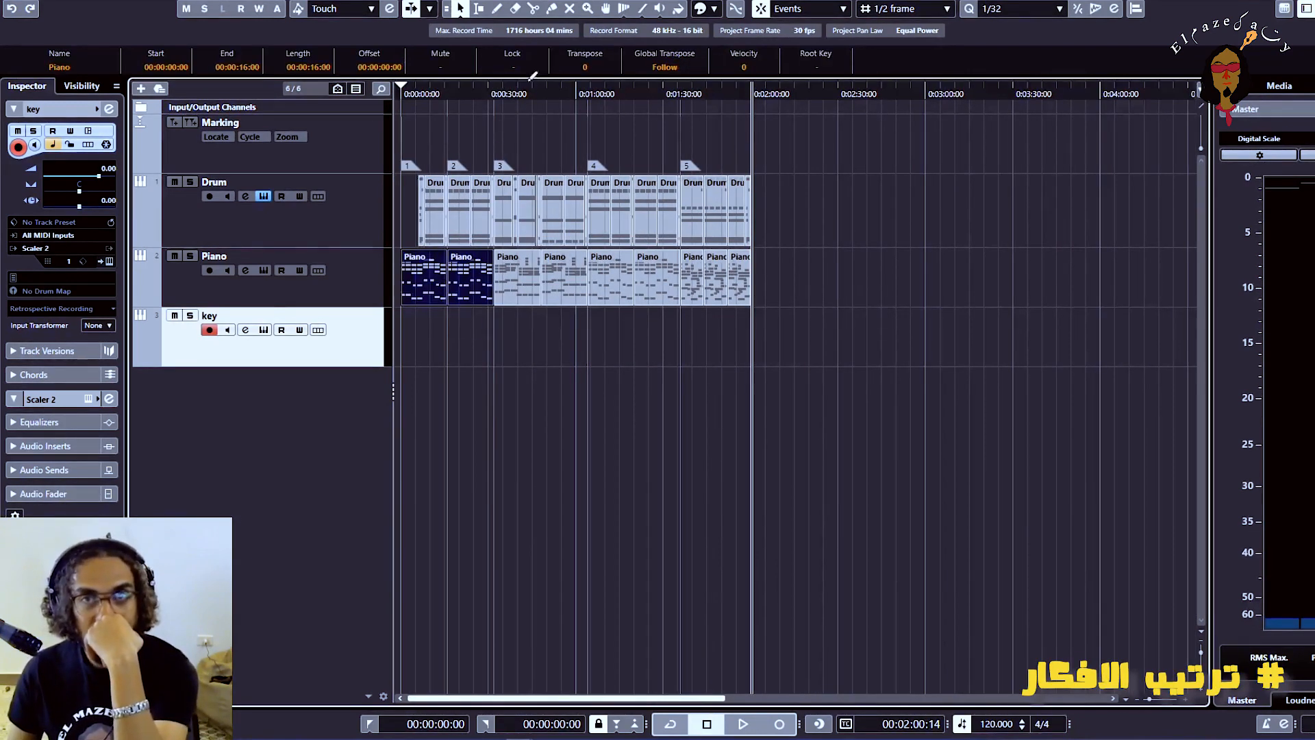
click(715, 9)
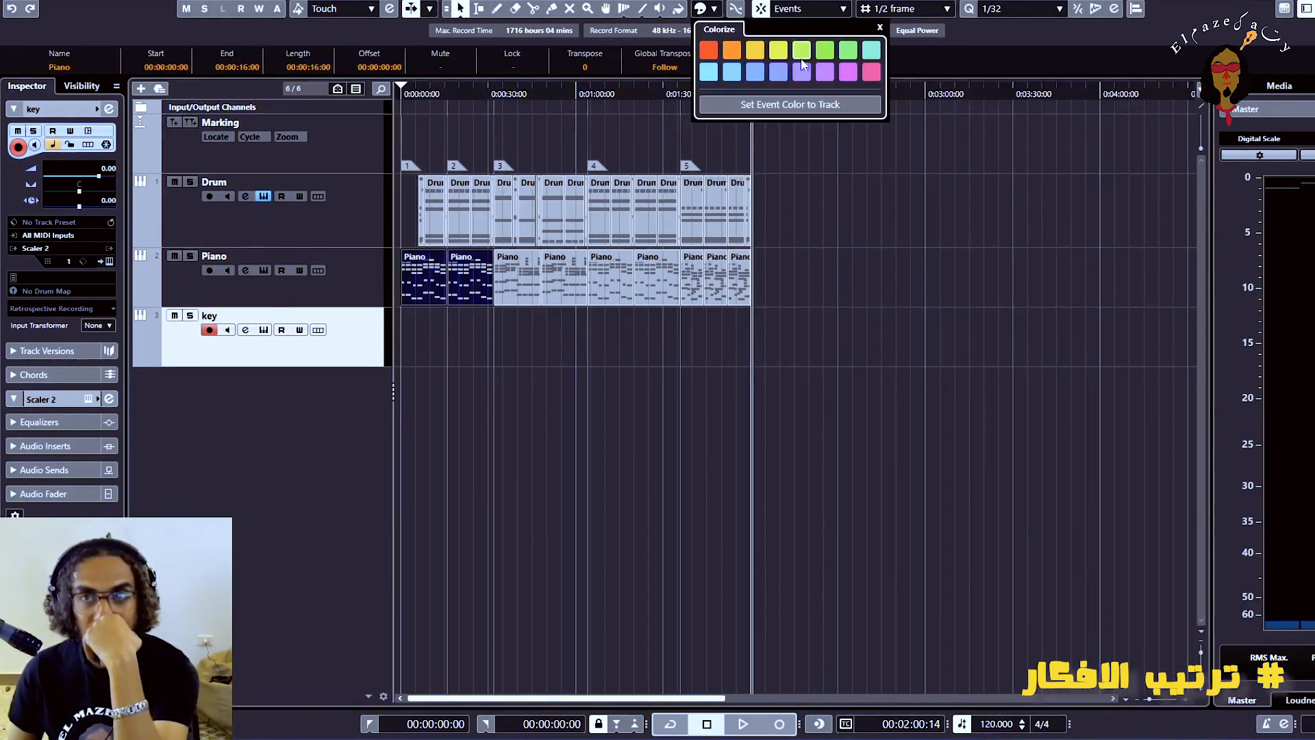
click(848, 52)
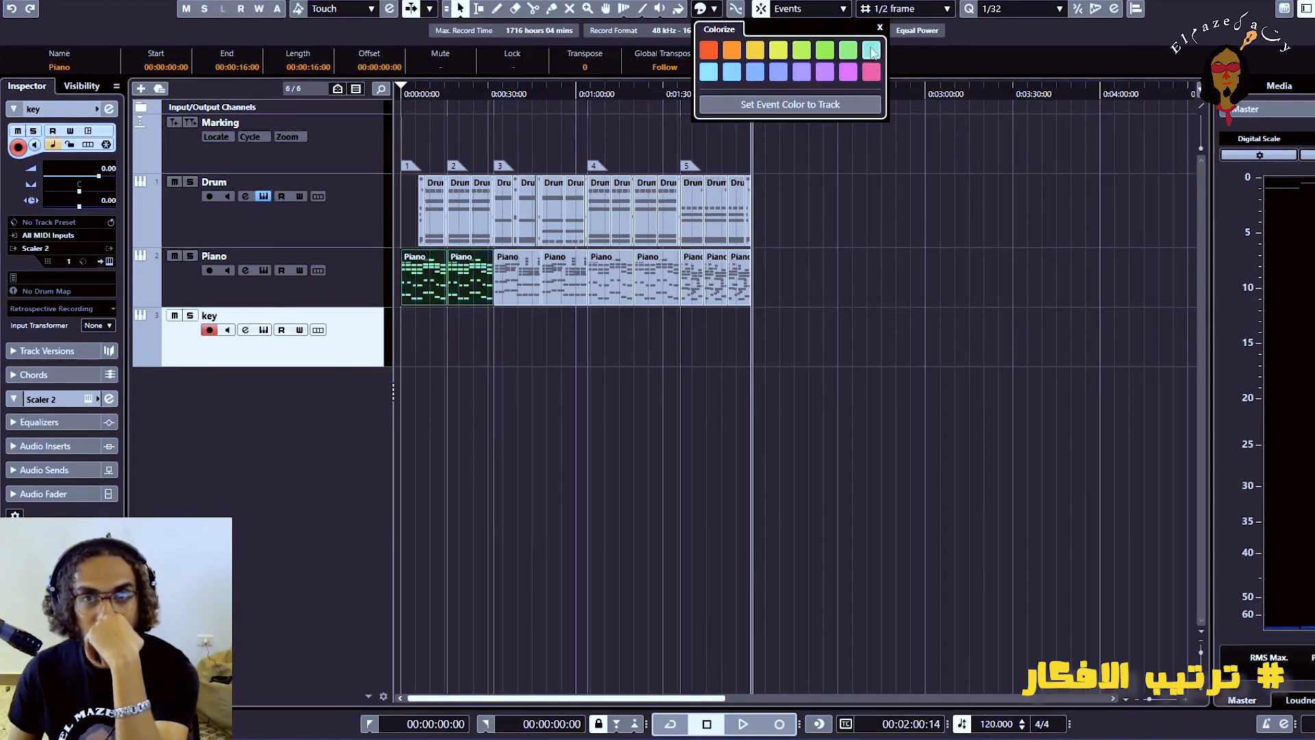
click(545, 351)
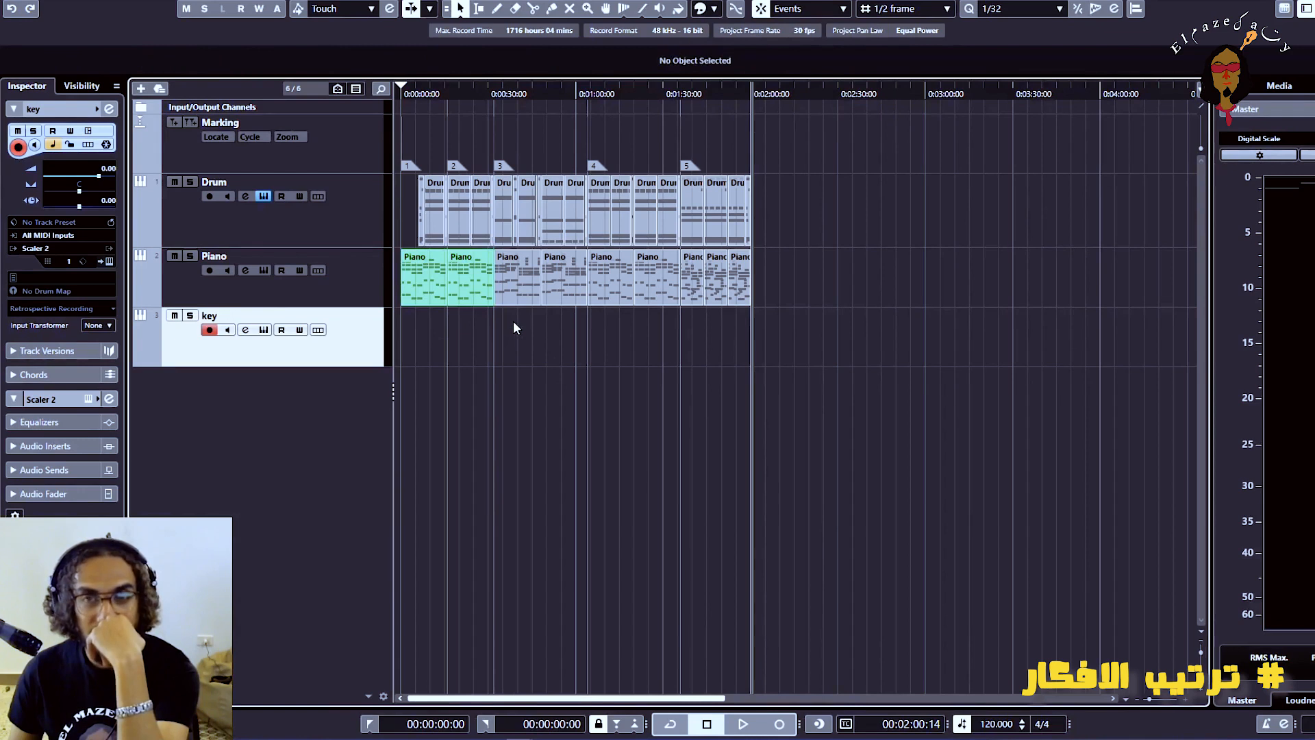
Colour the two Piano events of section 3 green
drag(514, 321, 568, 290)
click(713, 9)
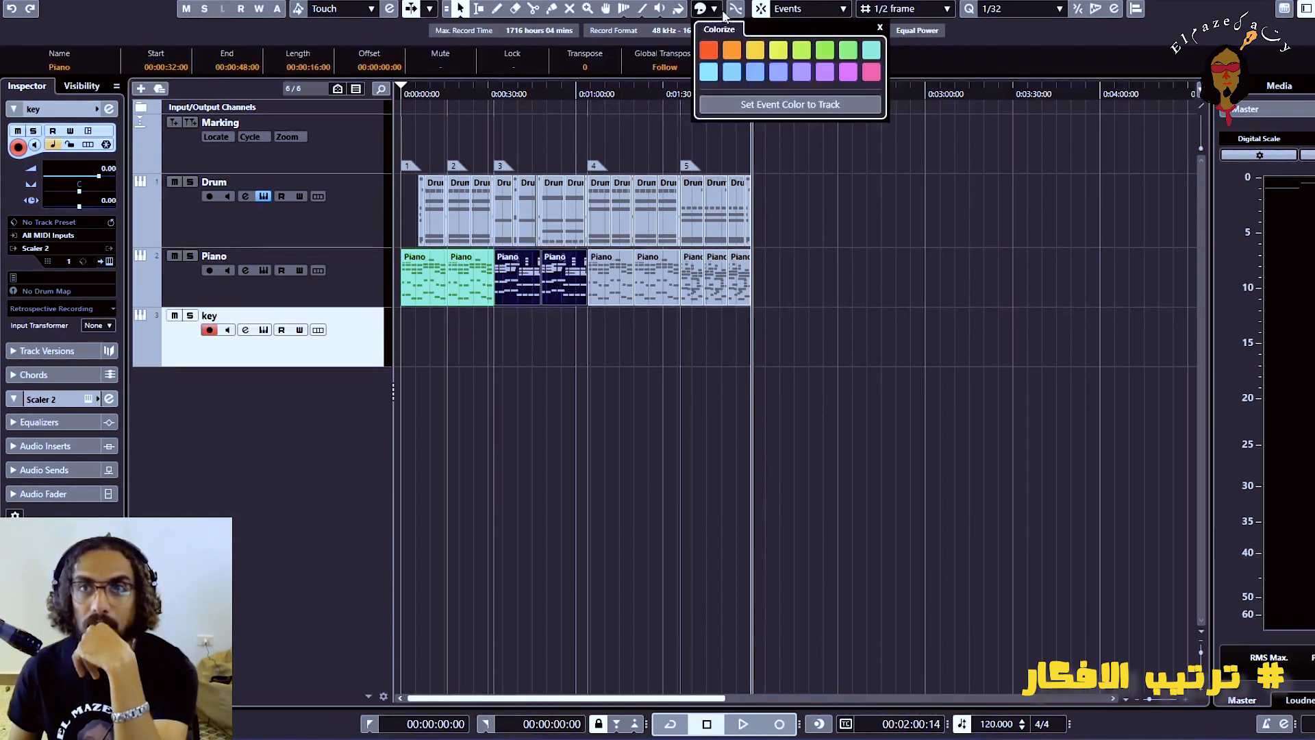
click(848, 50)
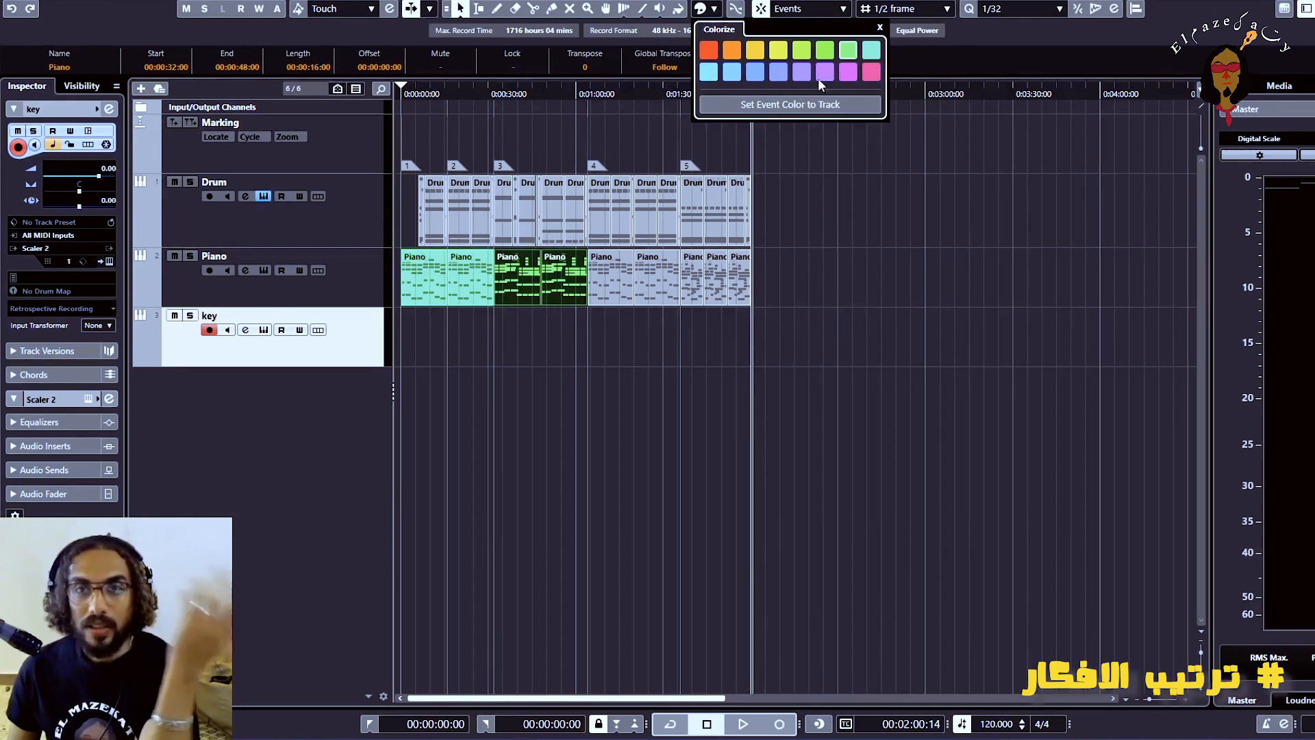
click(652, 334)
click(659, 327)
Colour the two Piano events of section 4 turquoise to match the opening sections
drag(659, 328, 604, 286)
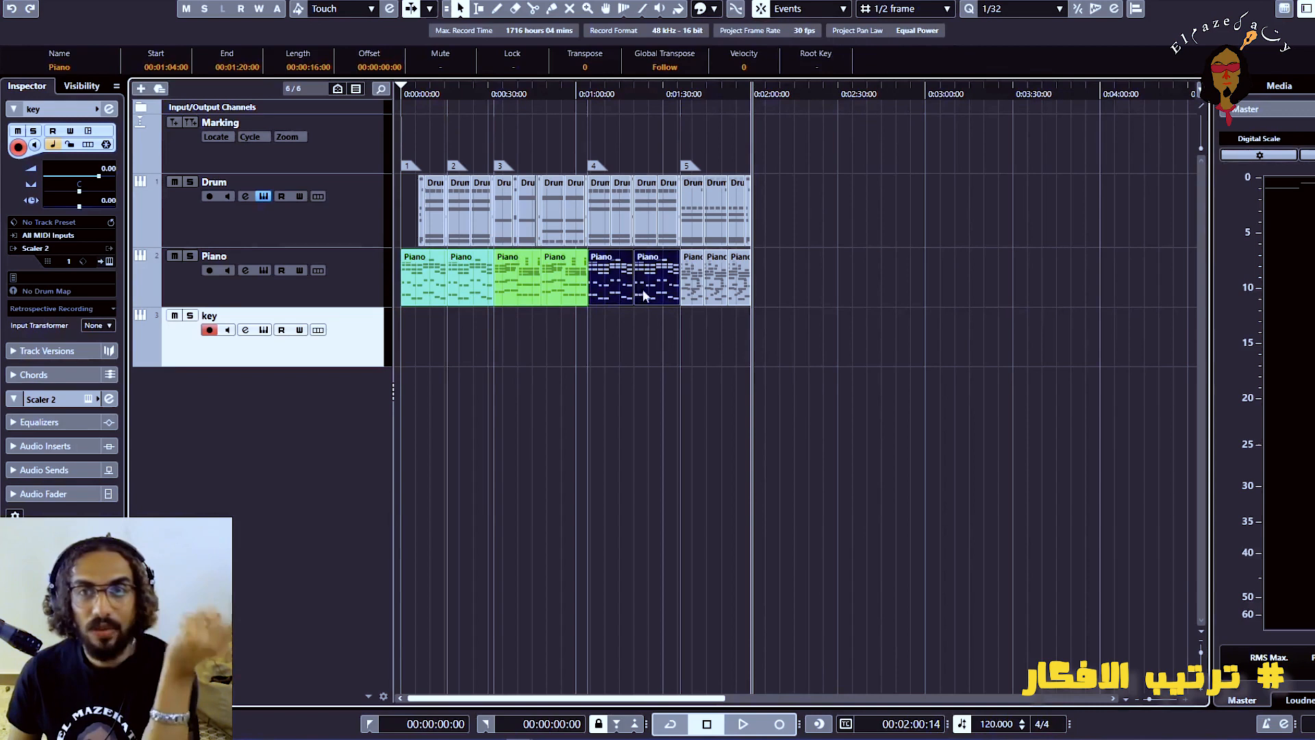
click(713, 9)
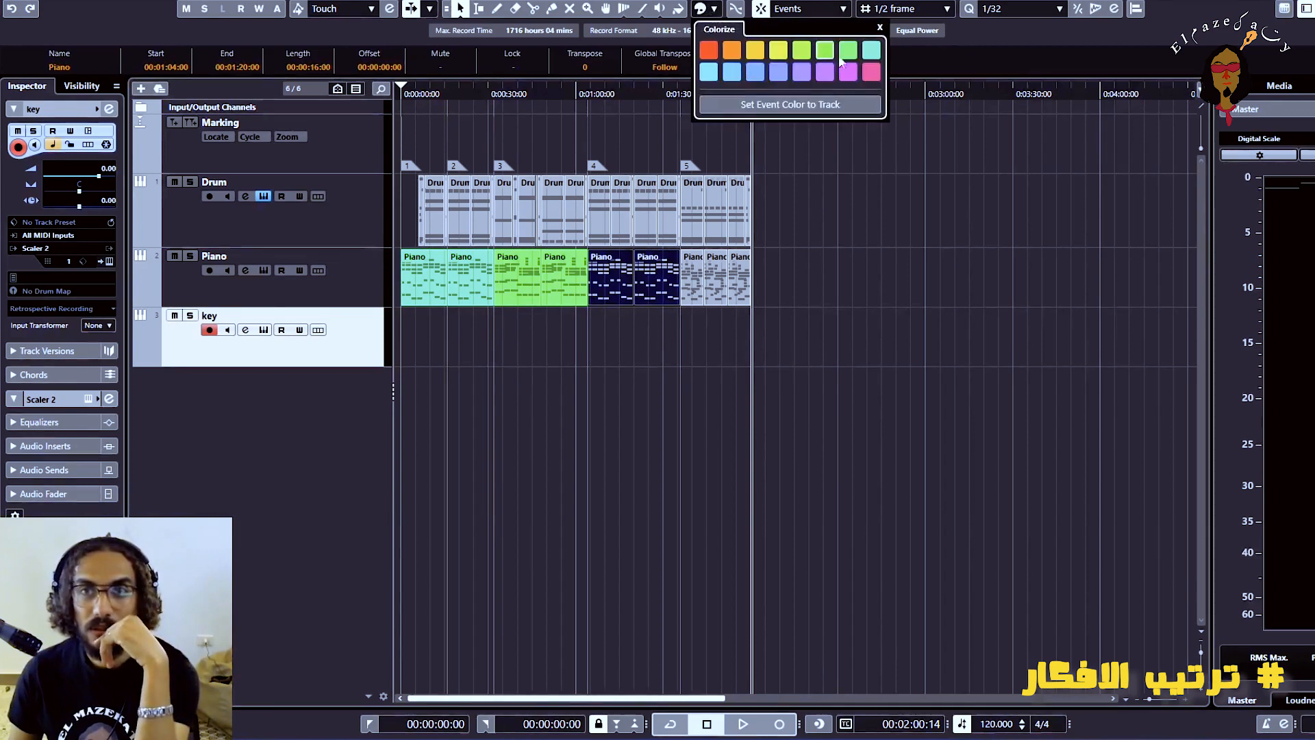
click(868, 53)
Colour the three Piano events of section 5 lime green and return the playhead to the project start
drag(745, 324, 686, 278)
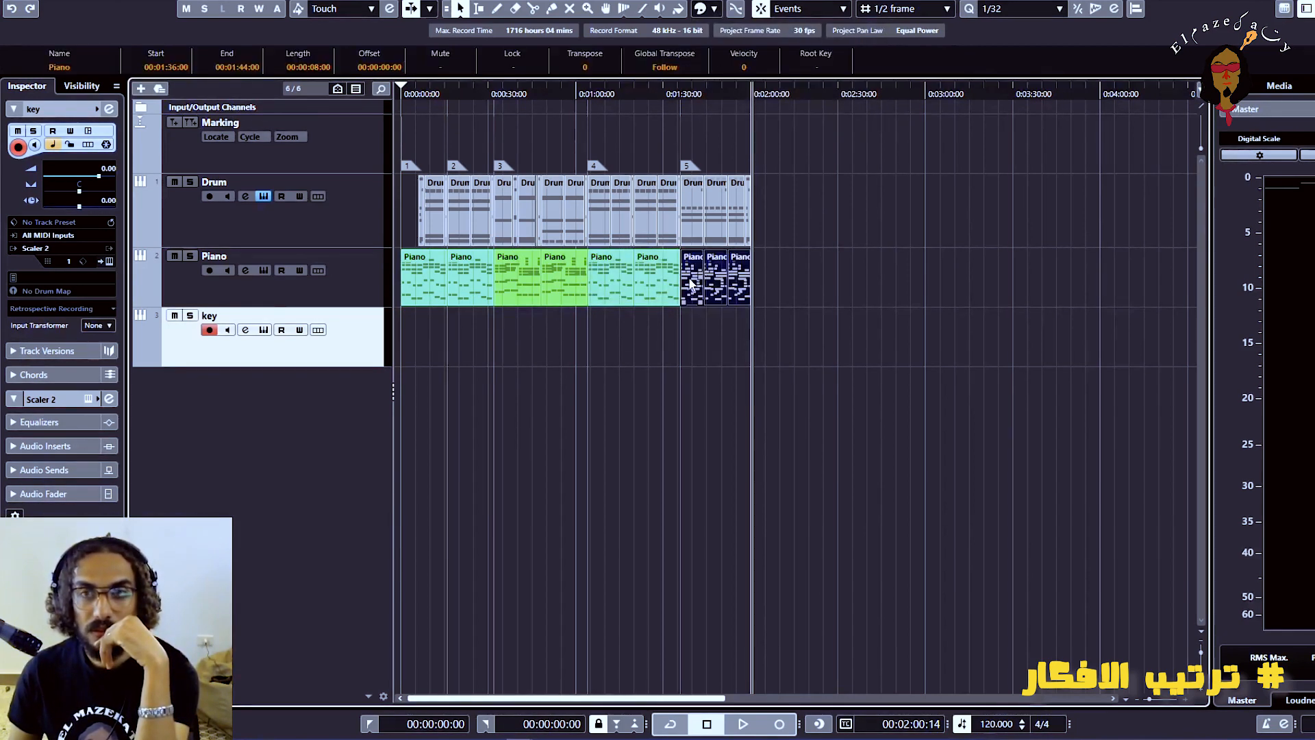
click(713, 9)
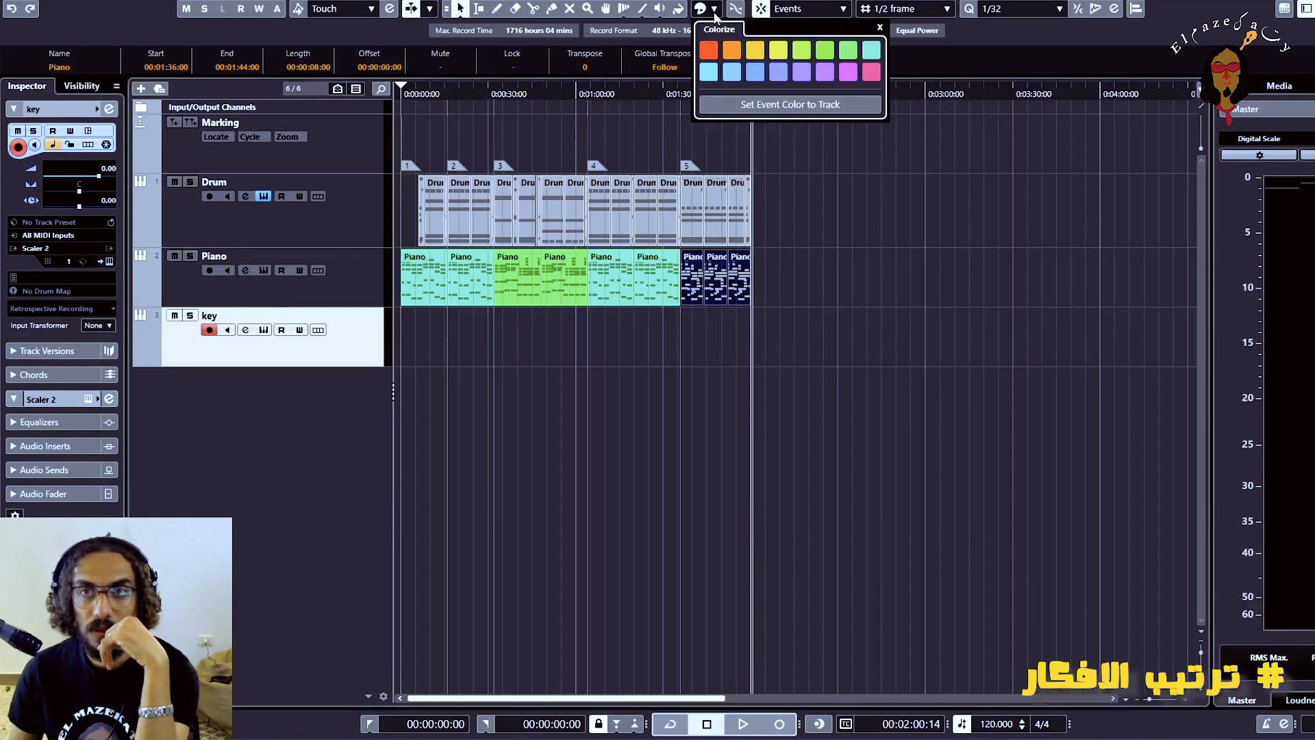
click(803, 52)
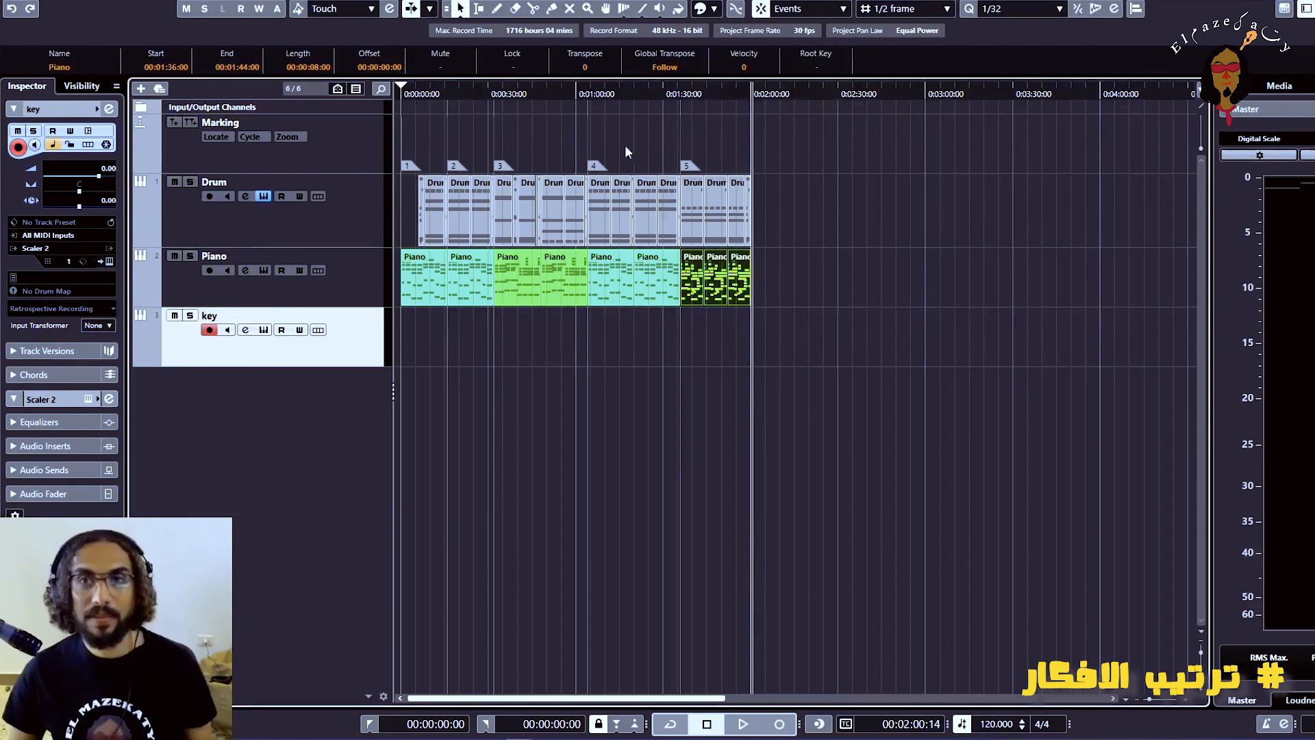
drag(572, 96, 218, 121)
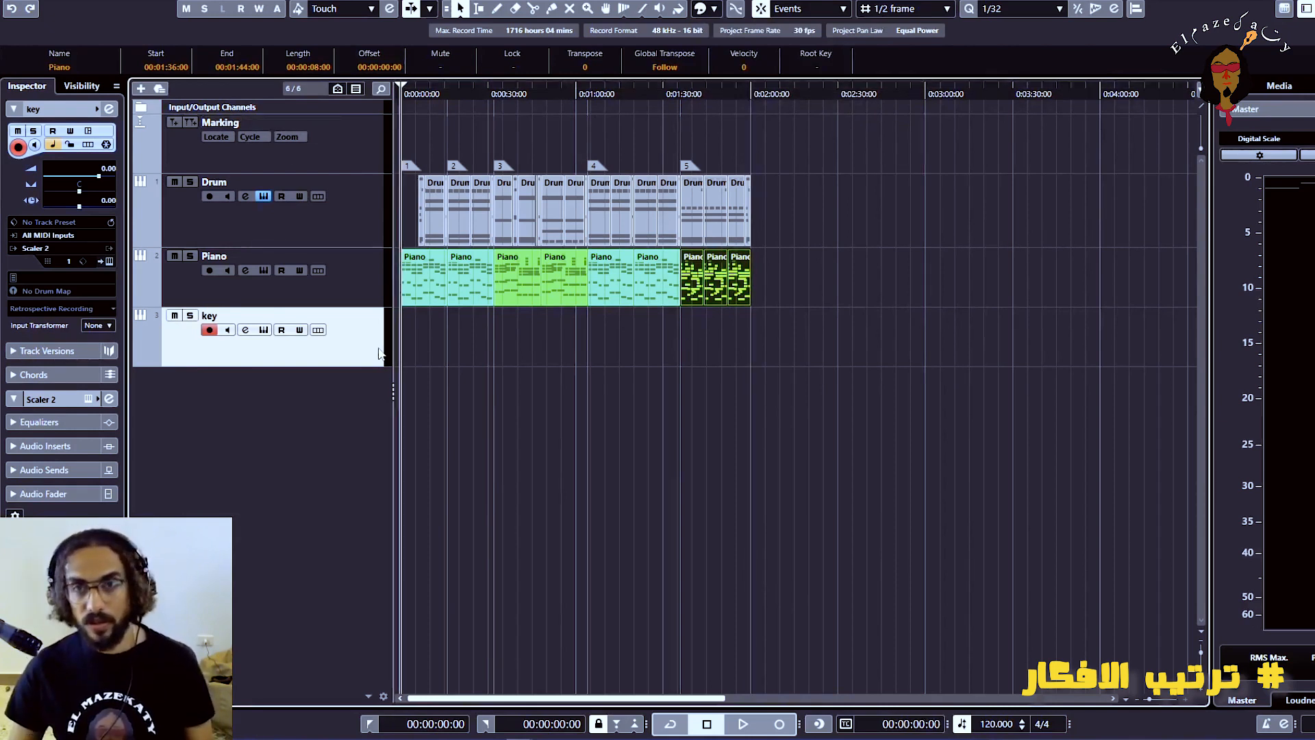
Move the section 3 range of the Drum and Piano tracks, 00:00:32:00 to 00:01:04:00, beyond the end of the arrangement
key(h)
key(h)
key(h)
key(h)
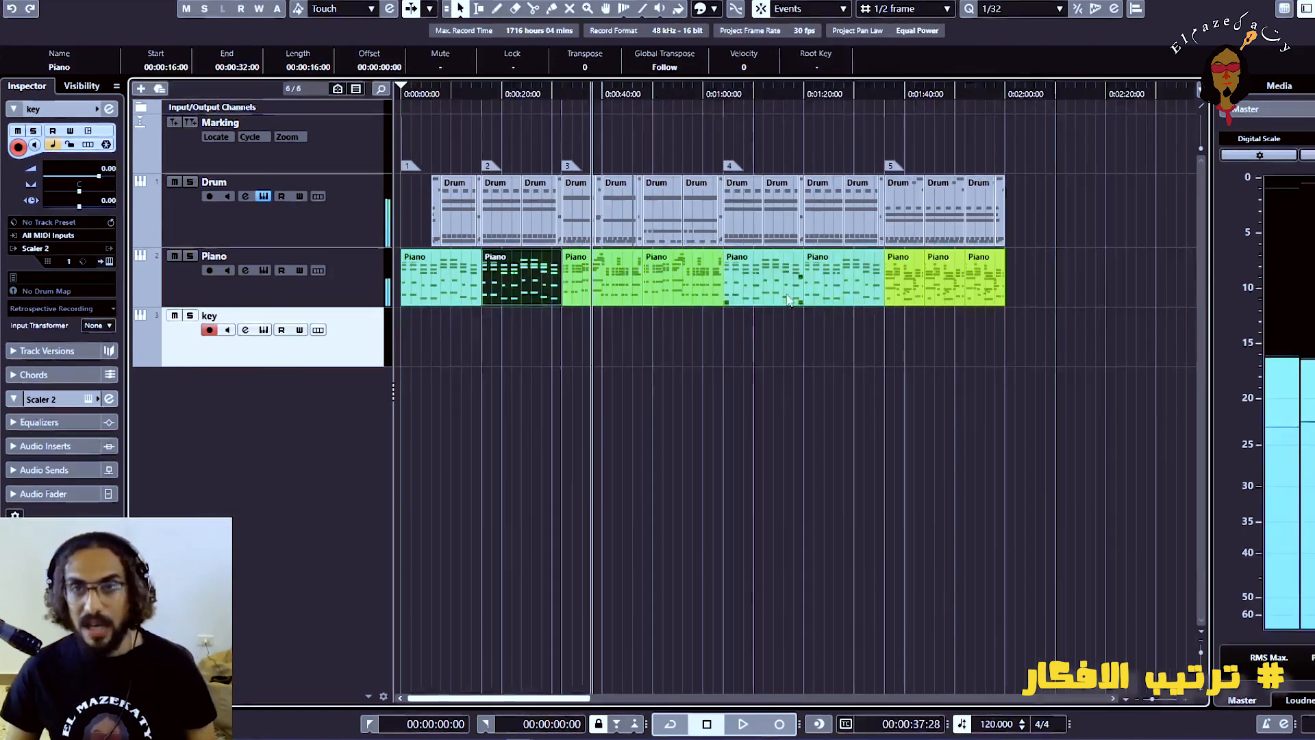
key(h)
key(h)
key(h)
key(h)
key(h)
key(h)
key(g)
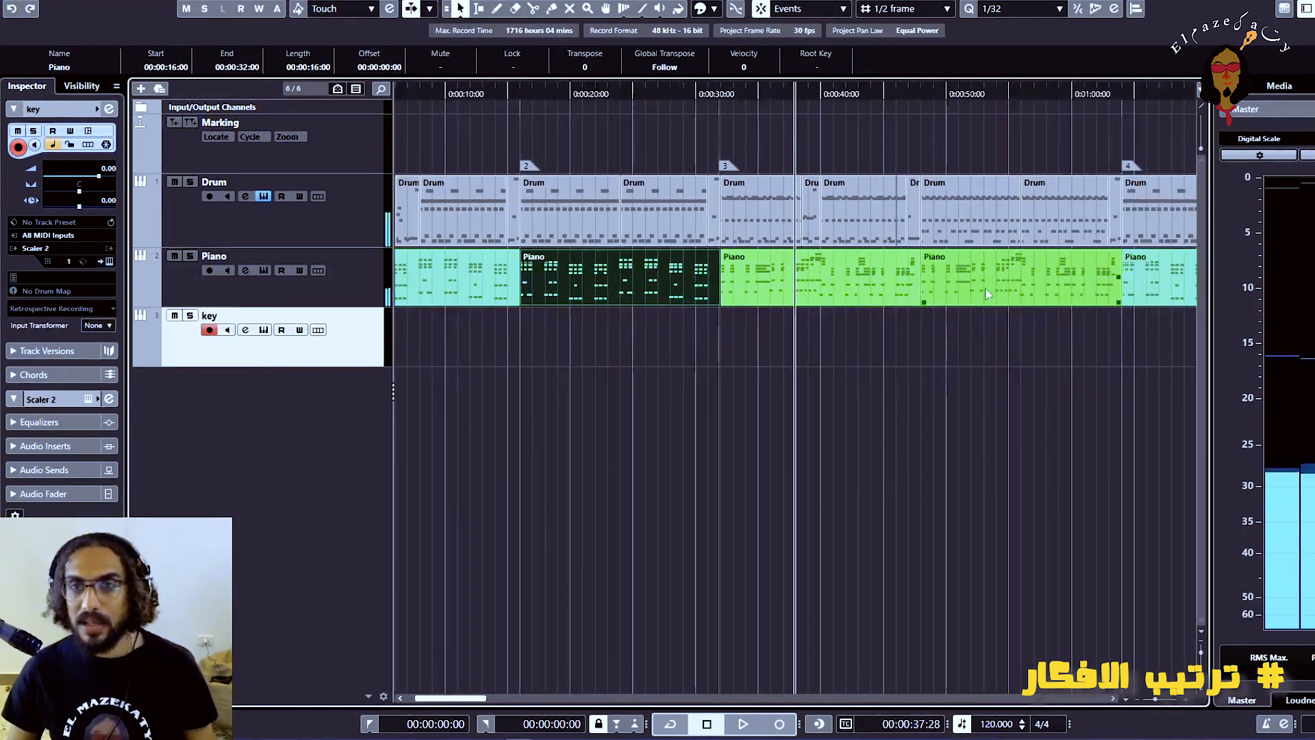
key(g)
key(g)
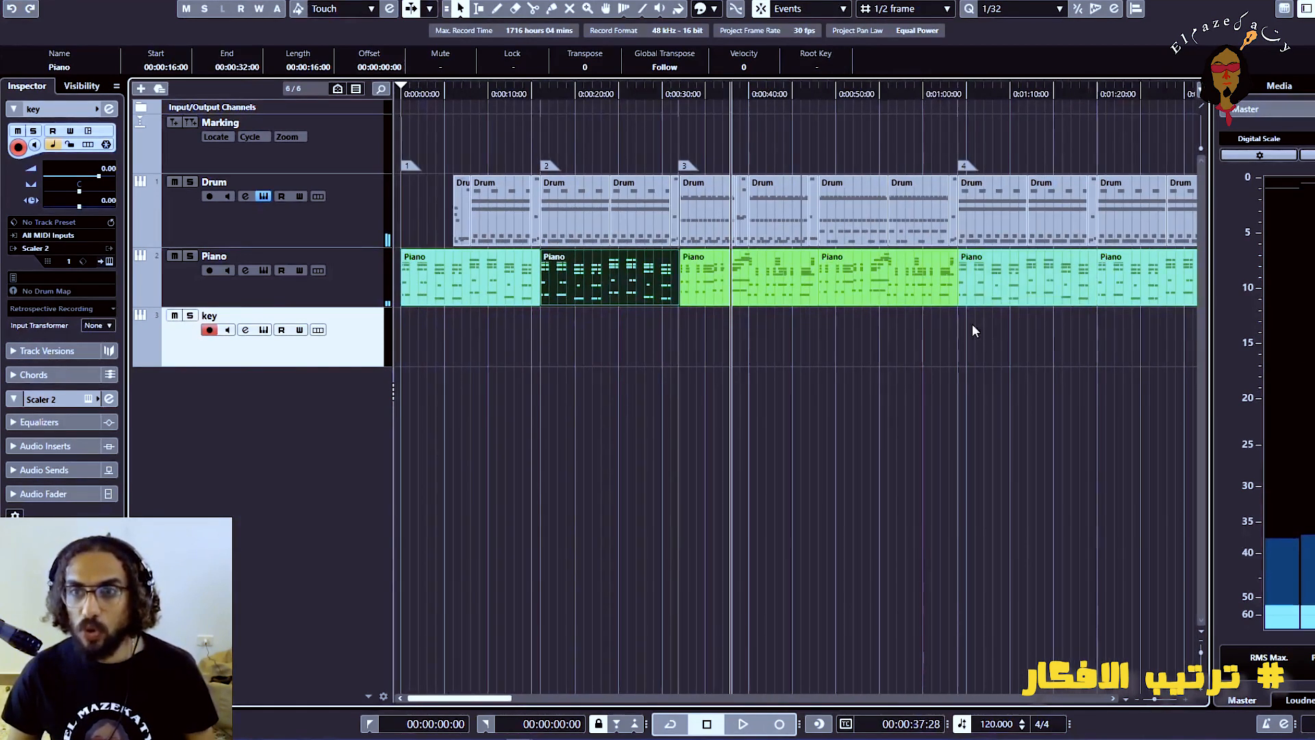
click(479, 10)
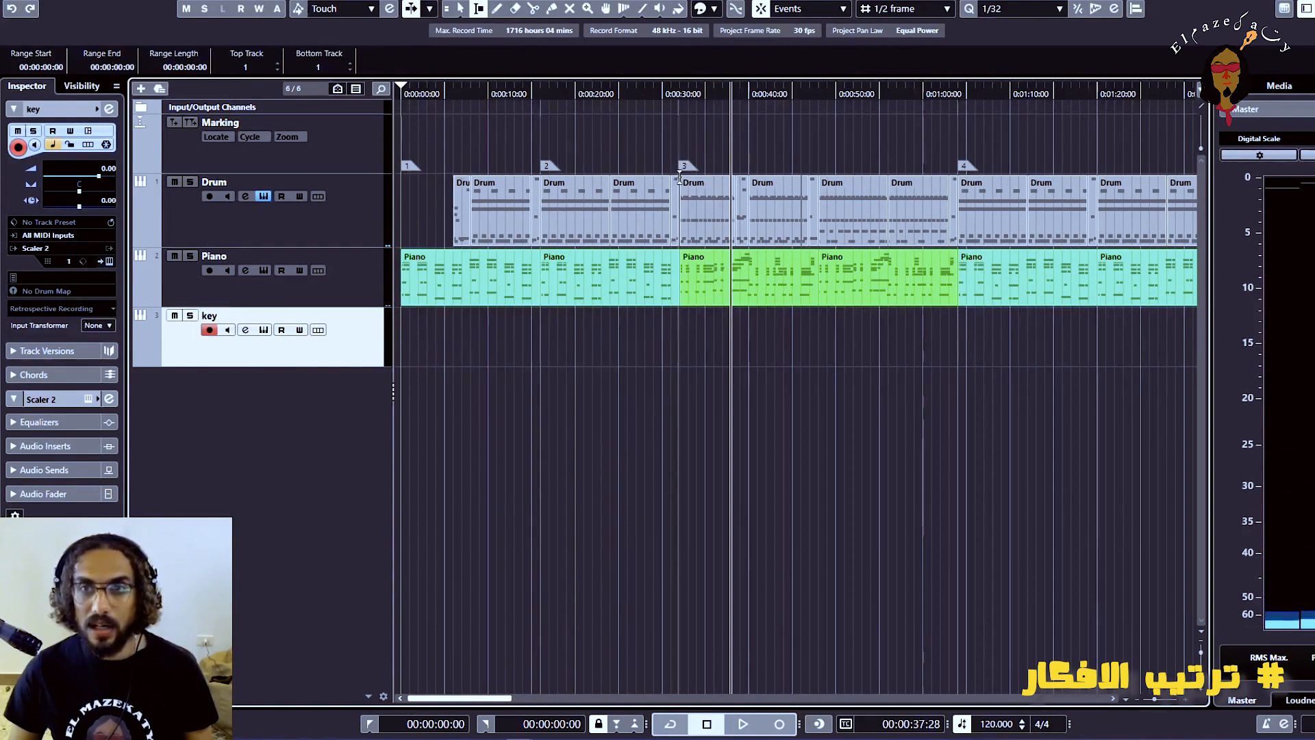
drag(679, 176, 959, 276)
key(g)
key(g)
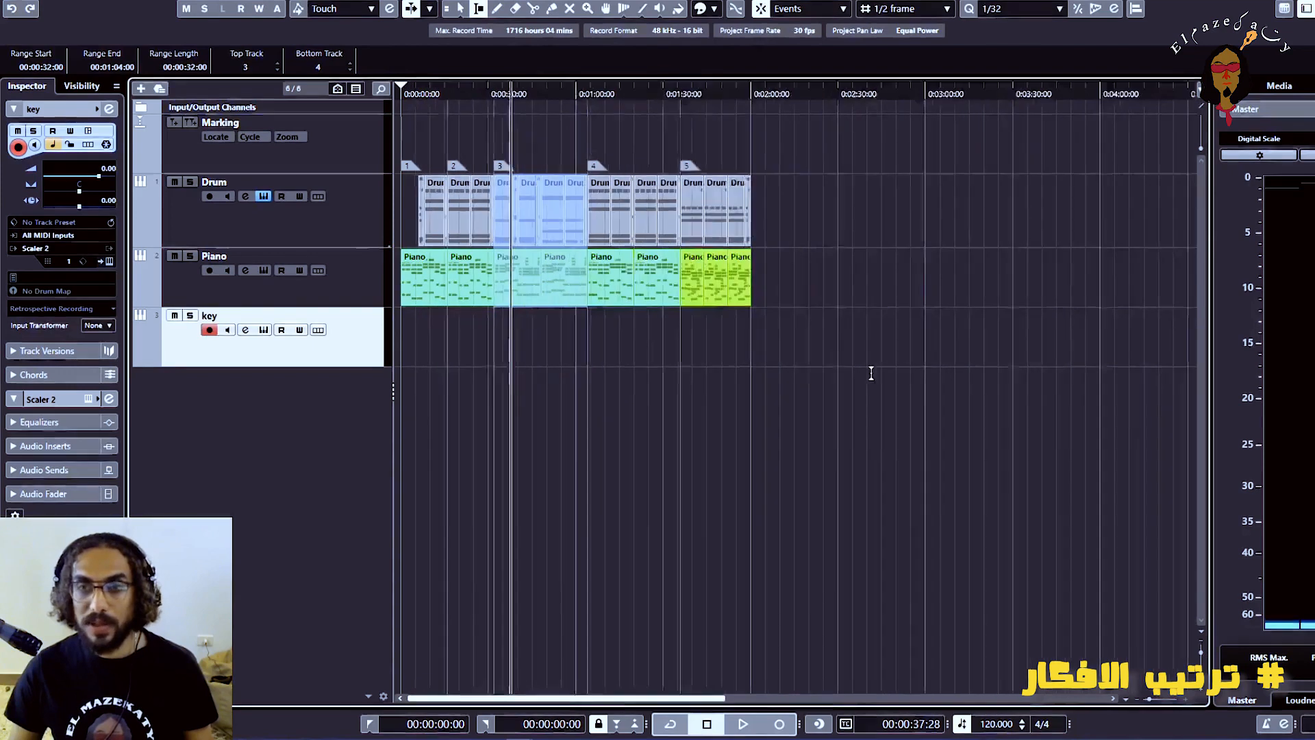
key(g)
drag(480, 226, 668, 238)
click(667, 237)
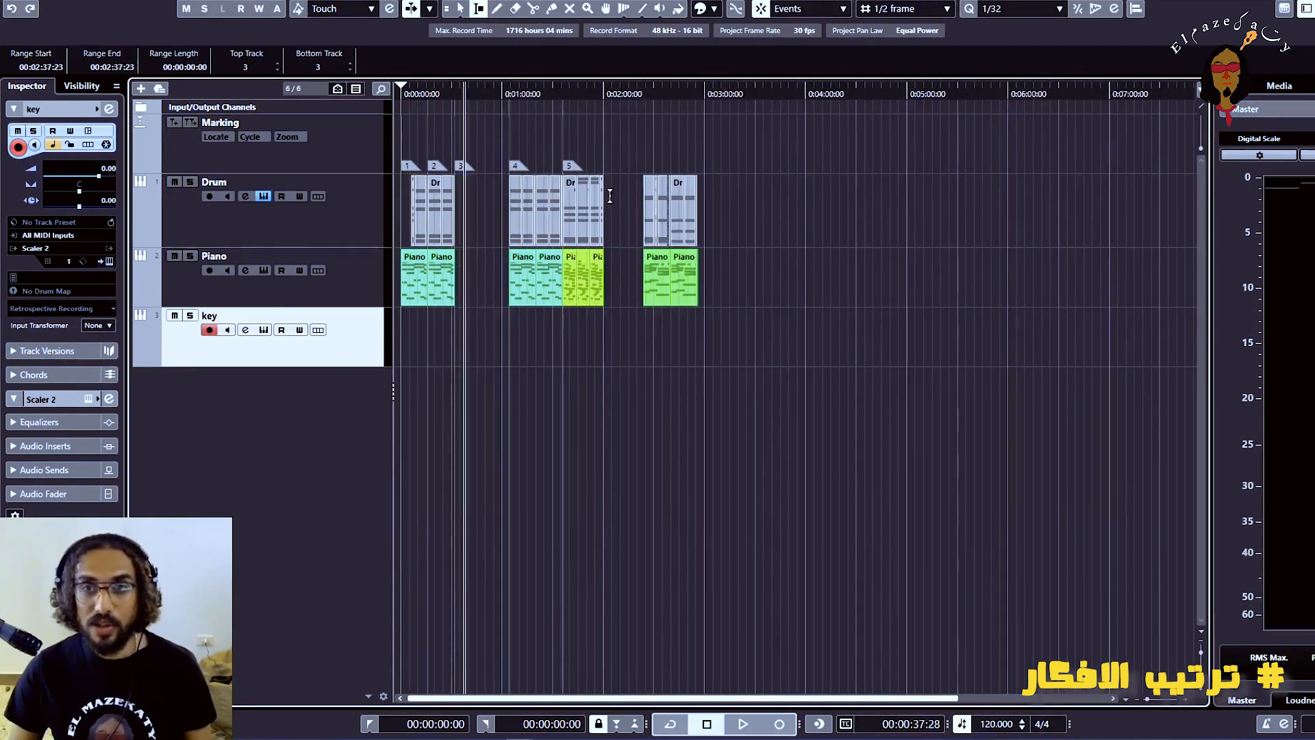
Move the section 5 range of the Drum and Piano tracks, ending at 00:02:00:00, back into the gap at marker 3
key(h)
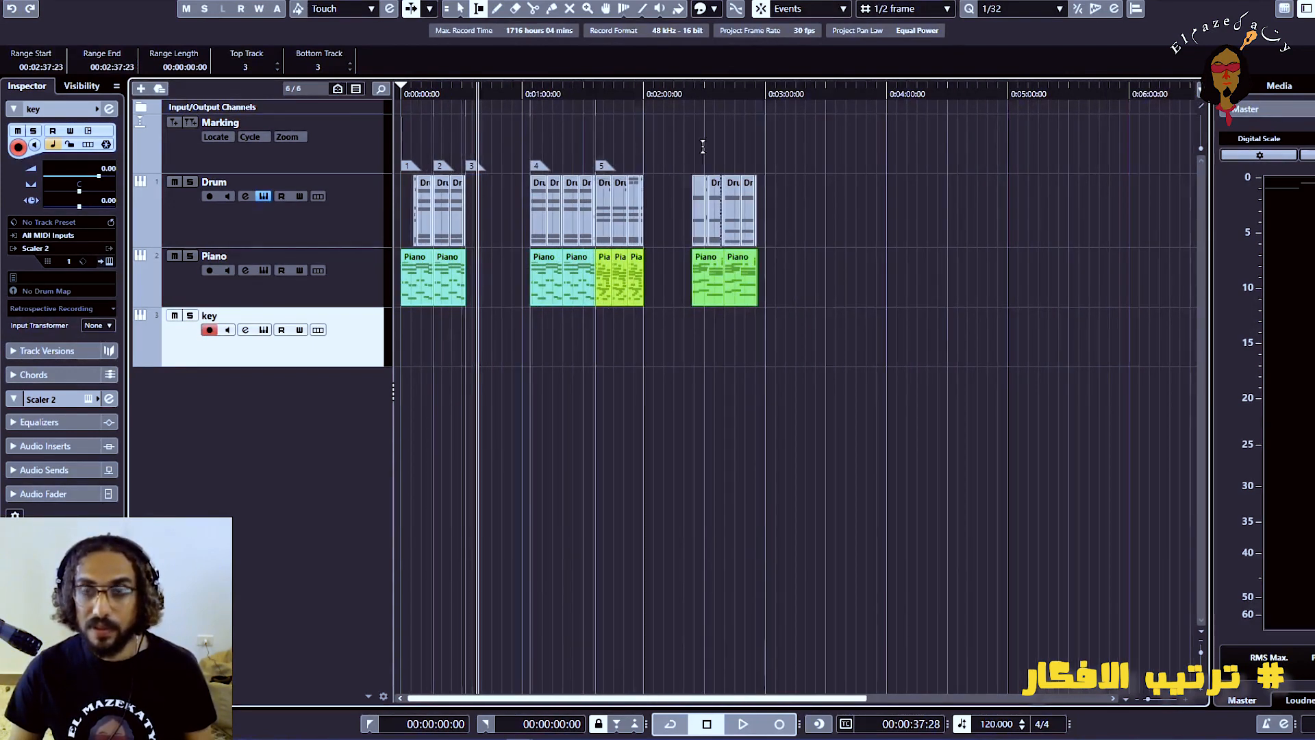
key(h)
click(644, 93)
key(h)
key(h)
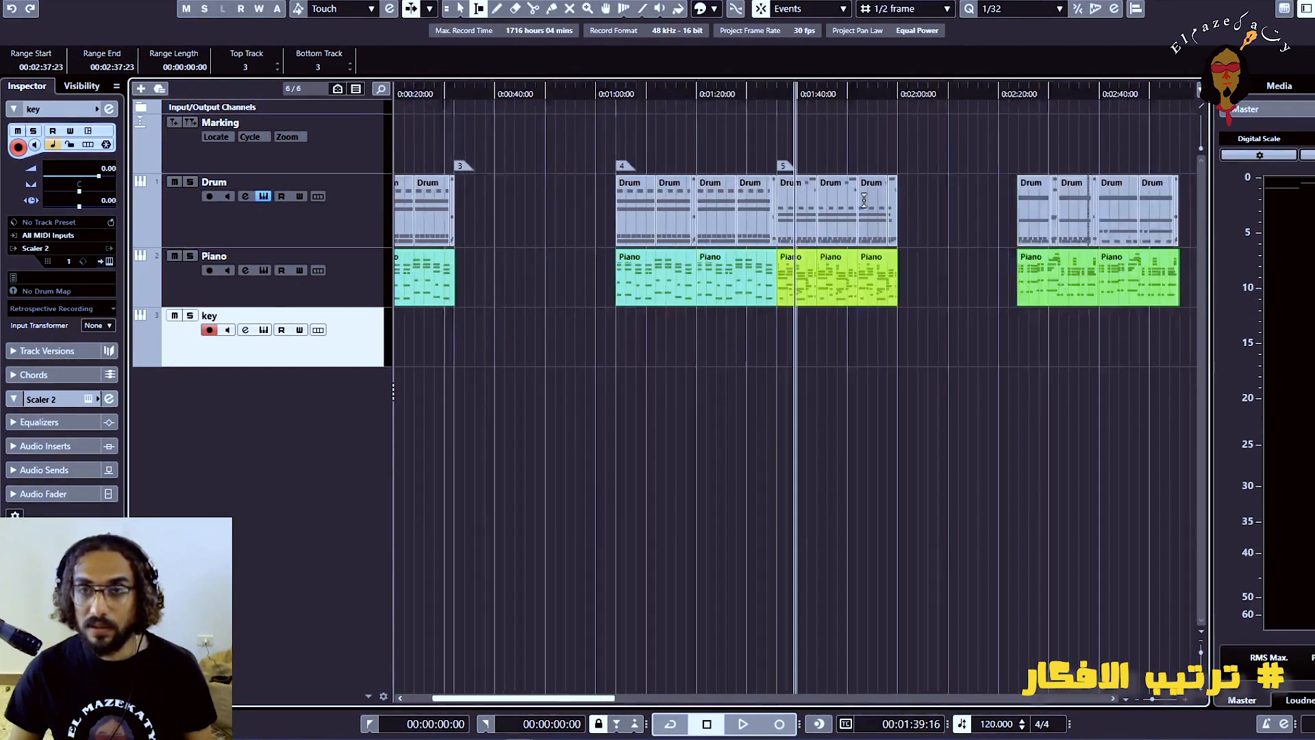
key(h)
drag(1009, 200, 755, 294)
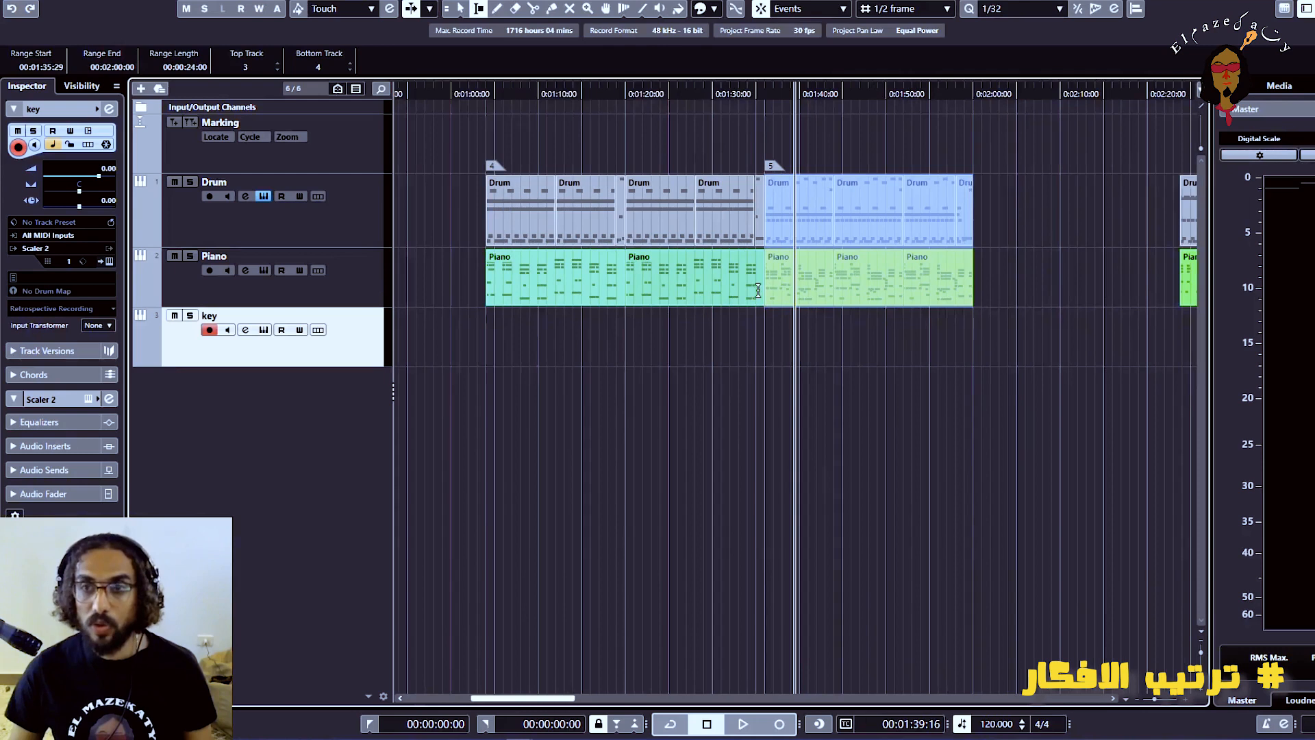
key(g)
key(g)
drag(792, 219, 562, 235)
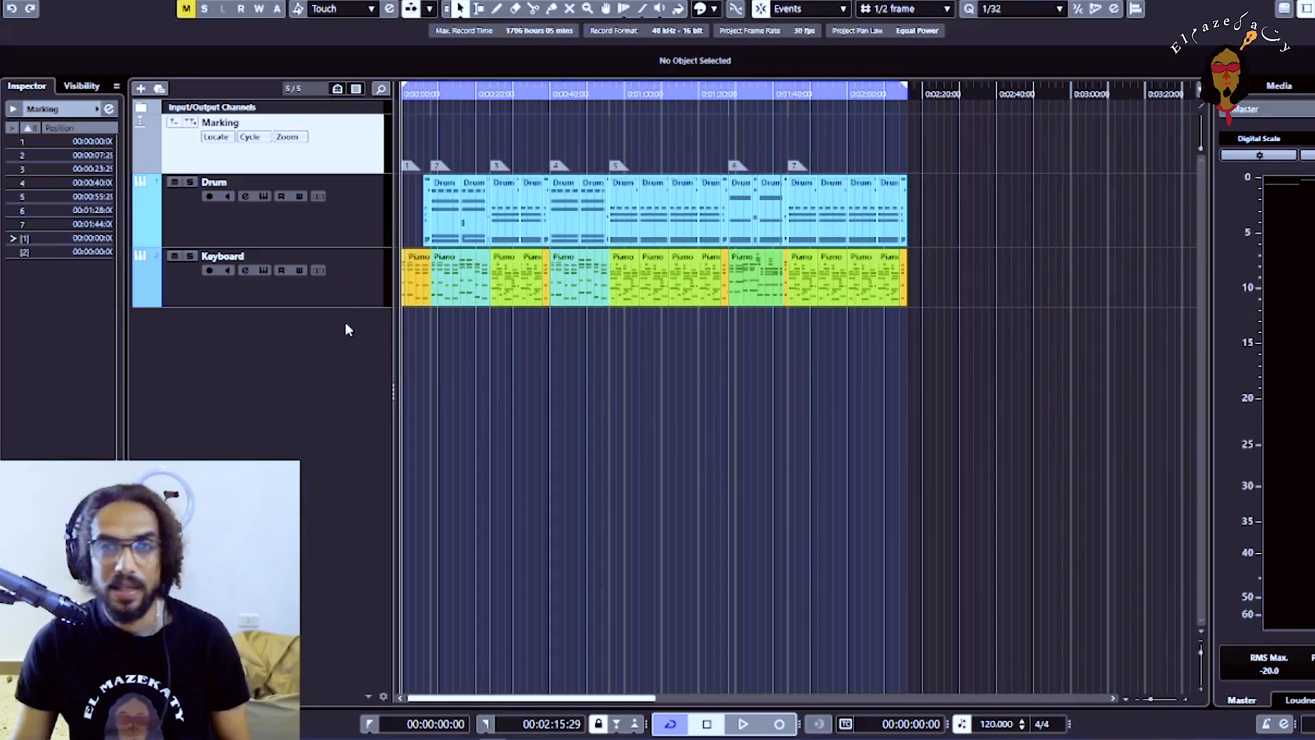
Add one stereo audio track named e-Guitar with Stereo In as its input and Stereo Out as its output
right_click(346, 326)
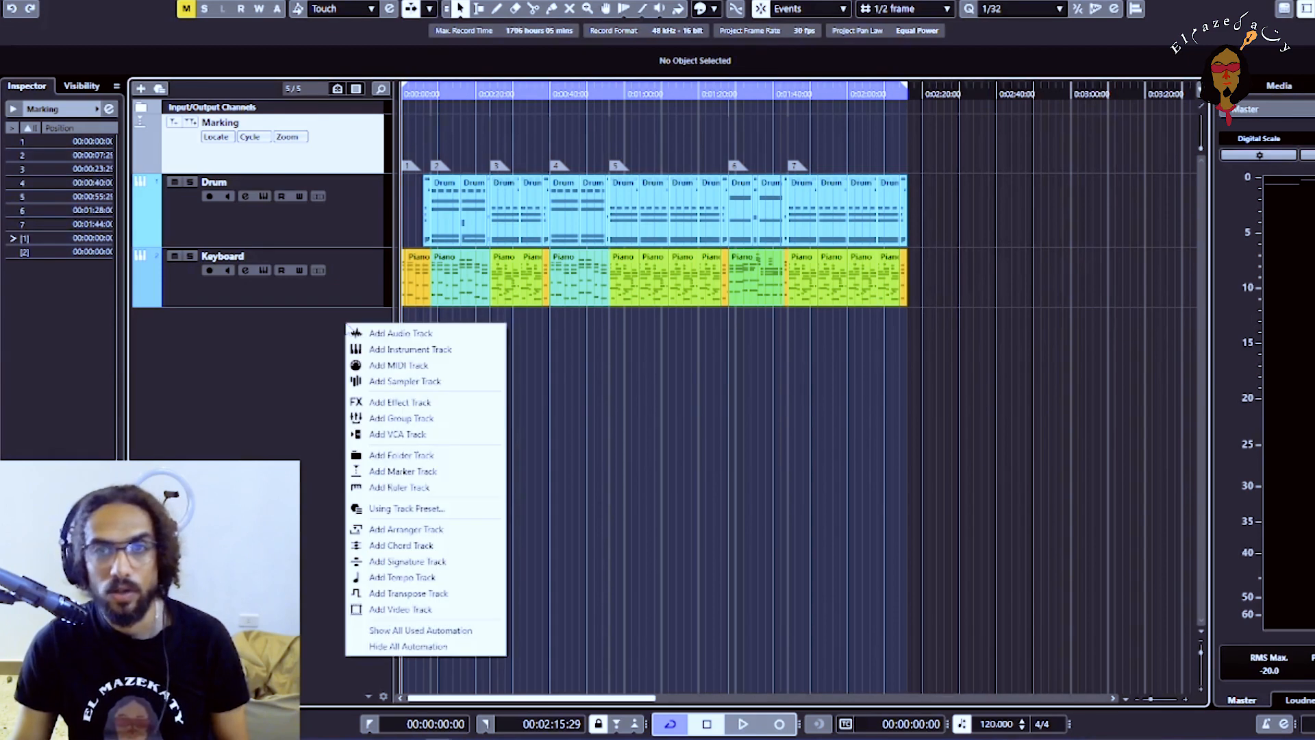
click(301, 361)
double_click(300, 359)
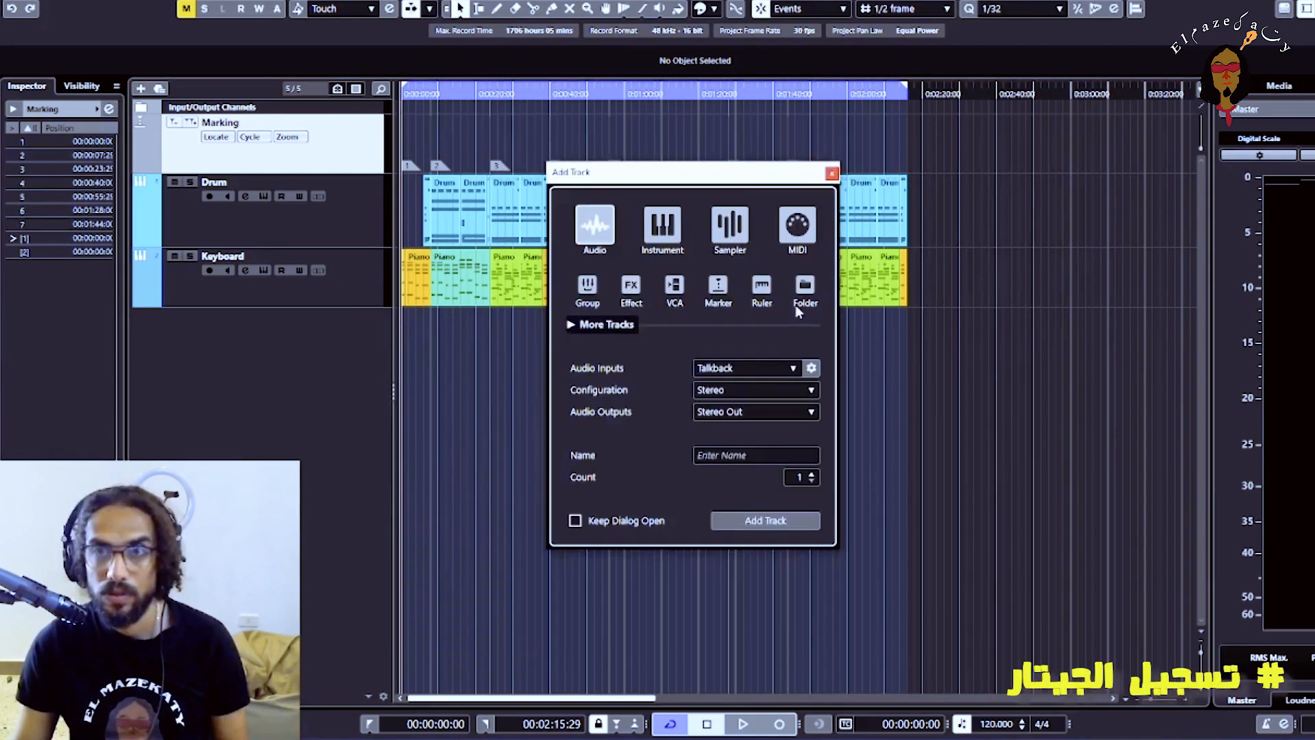
click(740, 368)
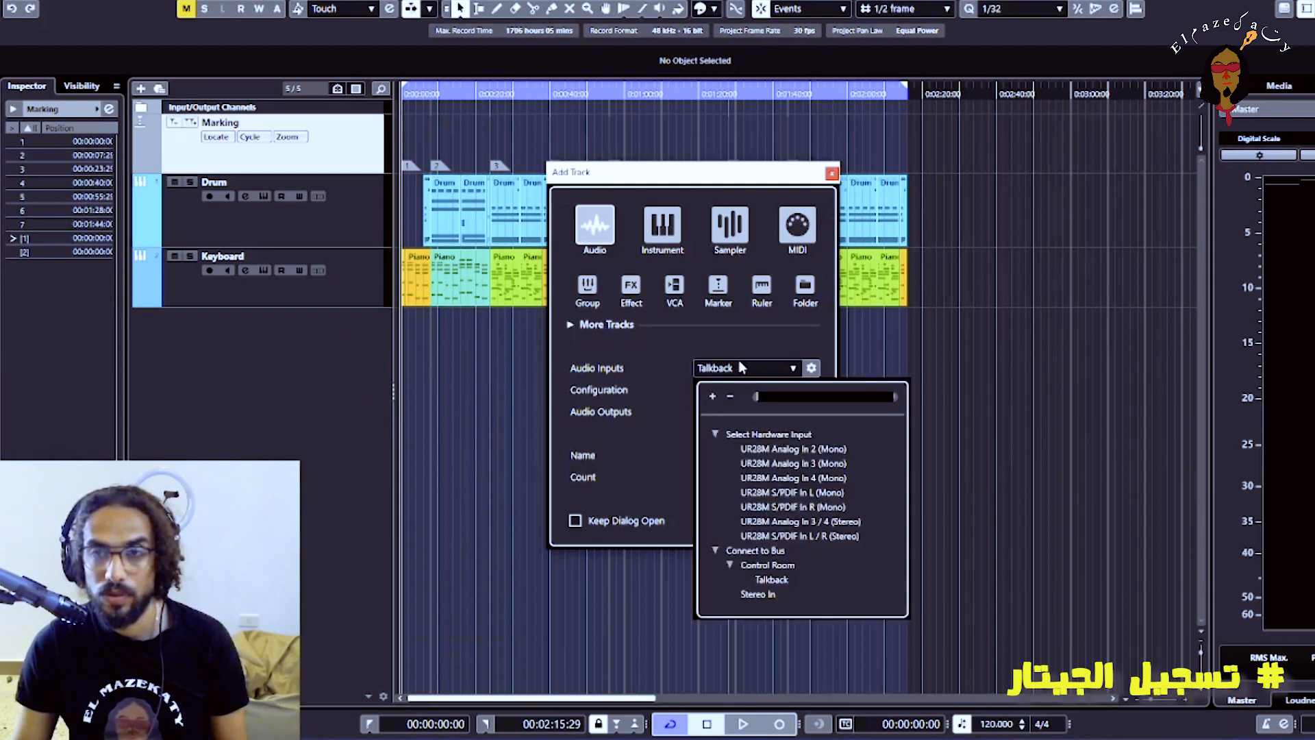
click(757, 594)
click(742, 457)
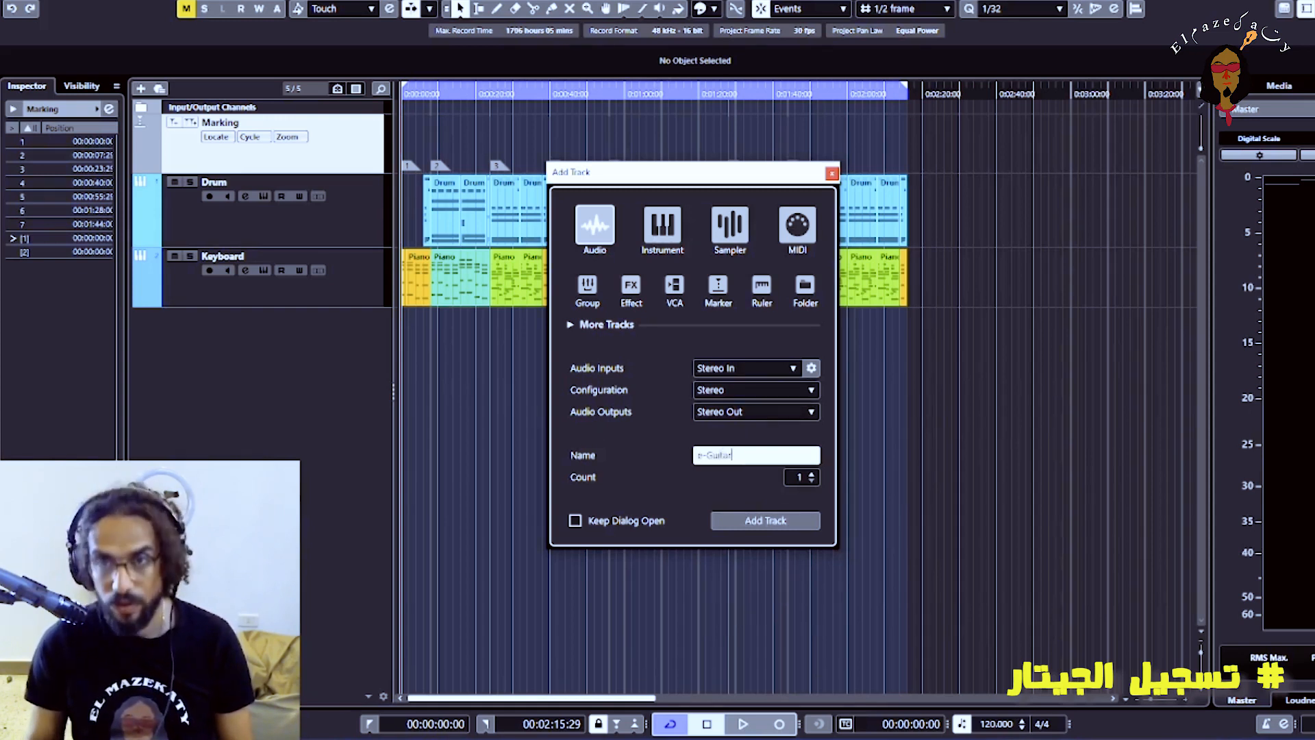
text(e-Guitar)
key(Return)
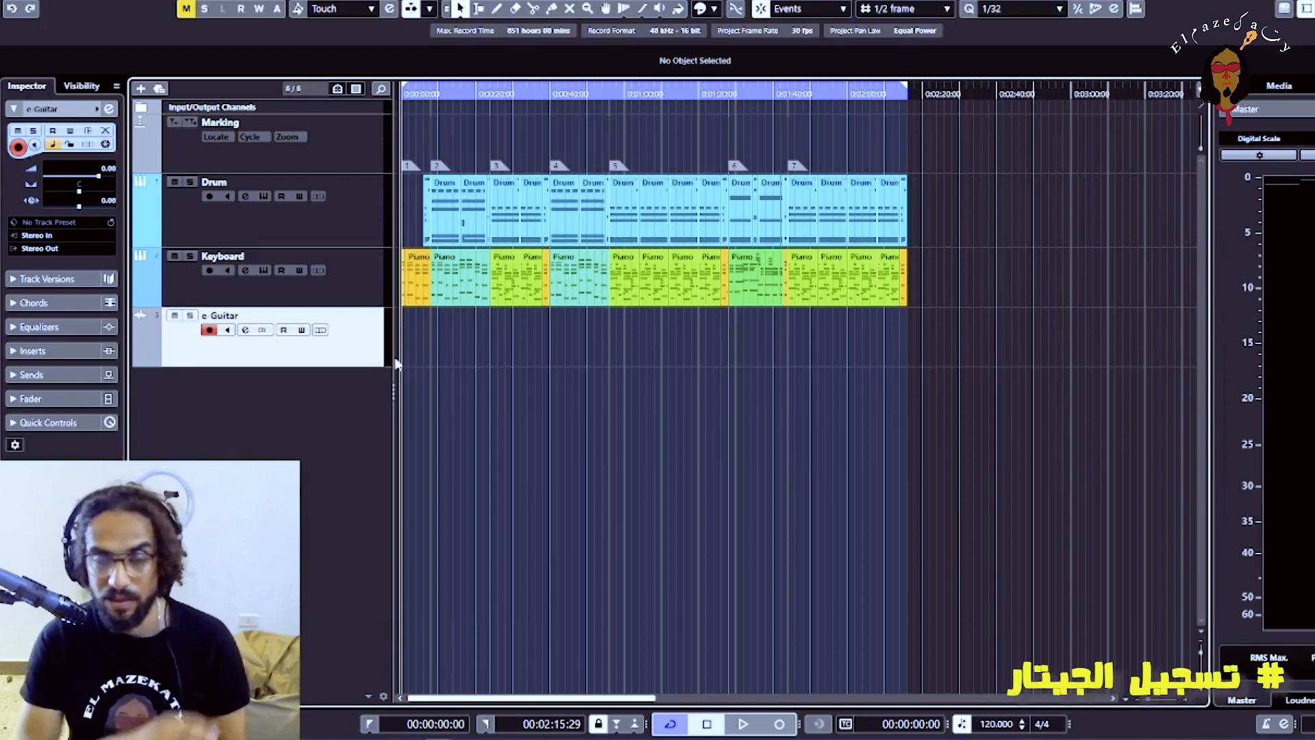
Open the Keyboard track's EZkeys instrument and place its window over the arrangement
key(h)
key(h)
key(h)
key(h)
key(h)
key(h)
key(h)
key(h)
key(h)
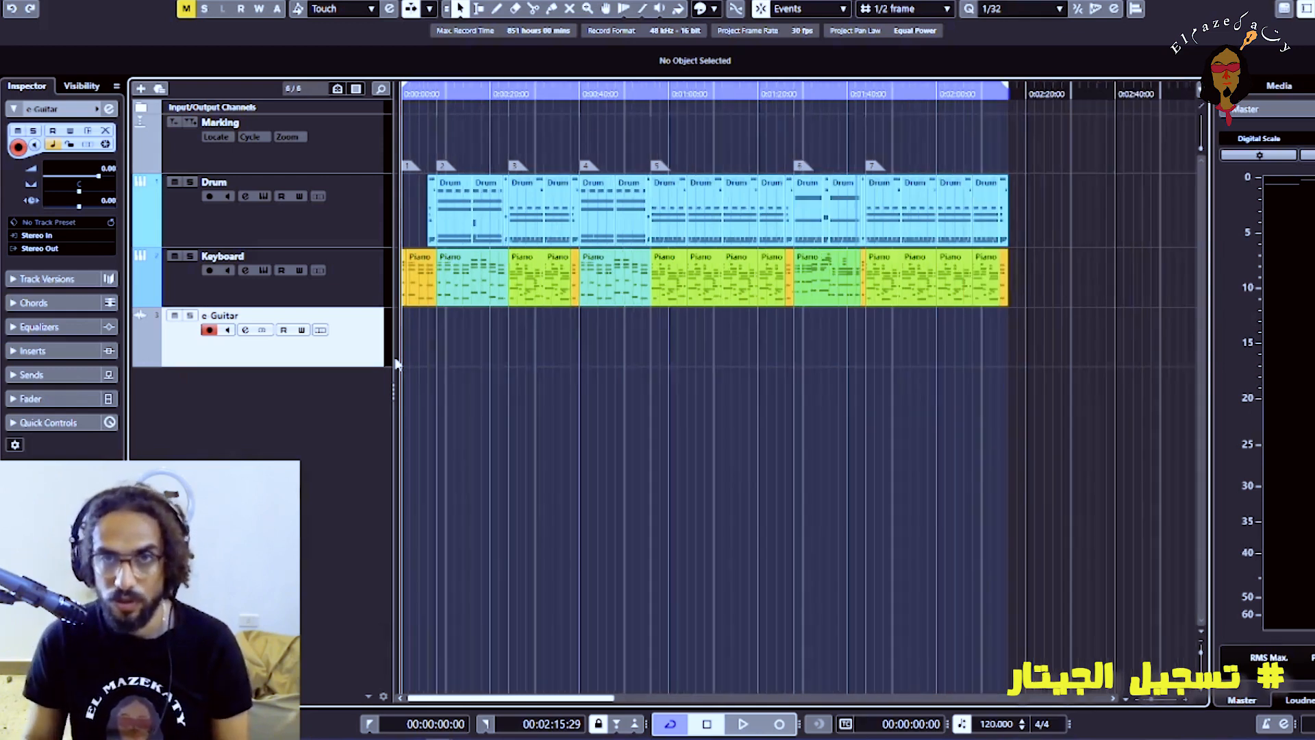
key(g)
key(g)
key(g)
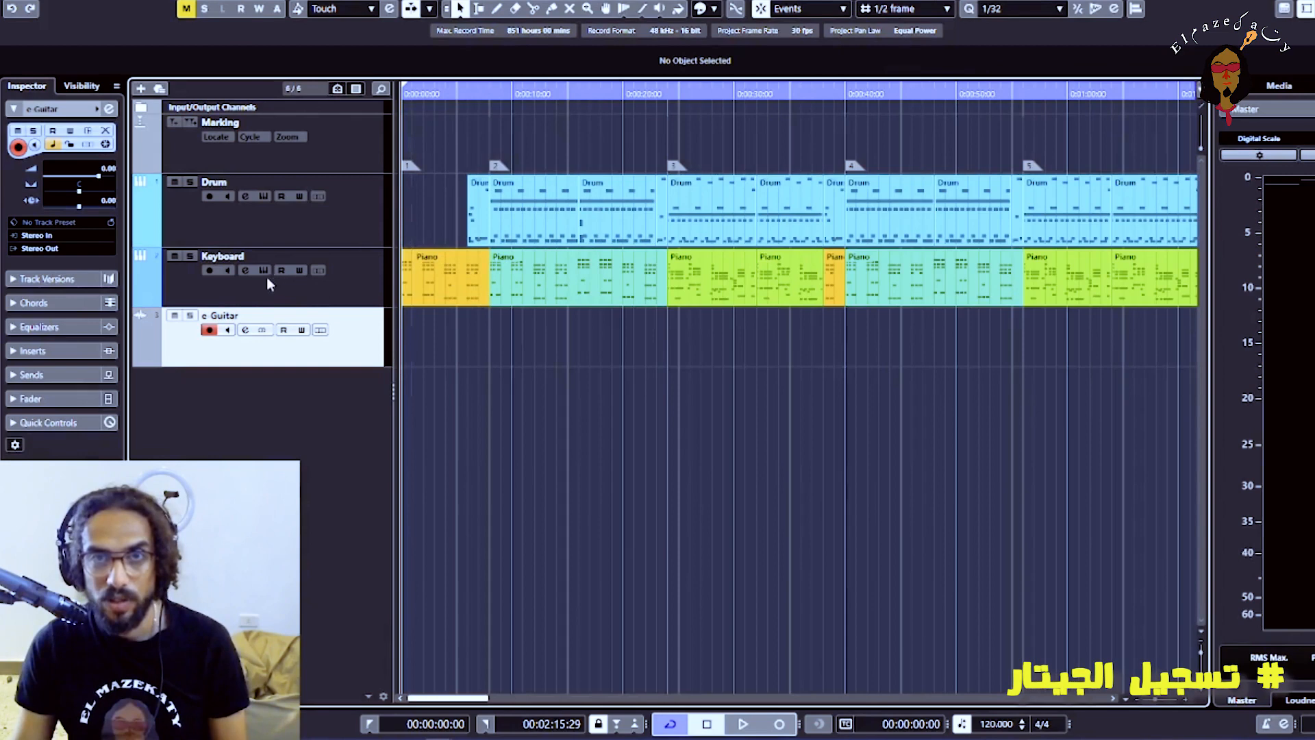
click(264, 269)
drag(1314, 113, 961, 100)
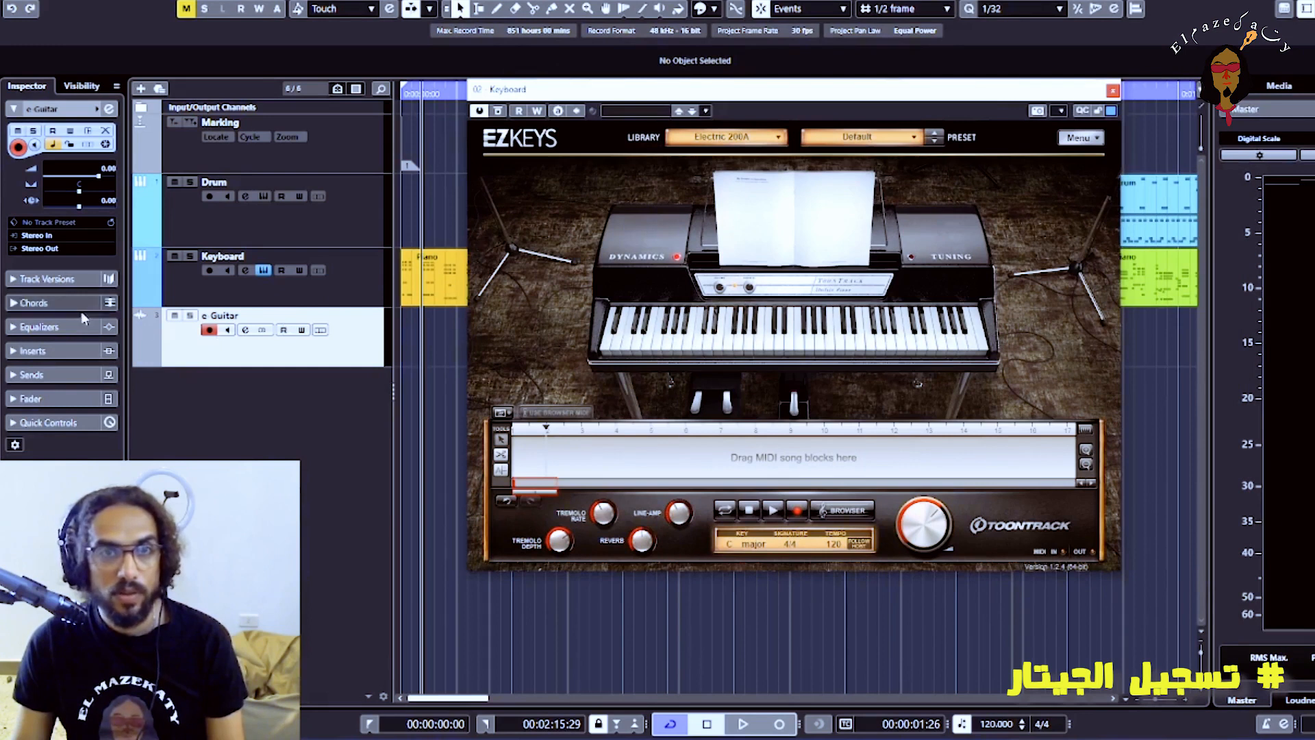
Load BIAS_AMP2_x64 into the first insert slot of the e-Guitar track
click(53, 351)
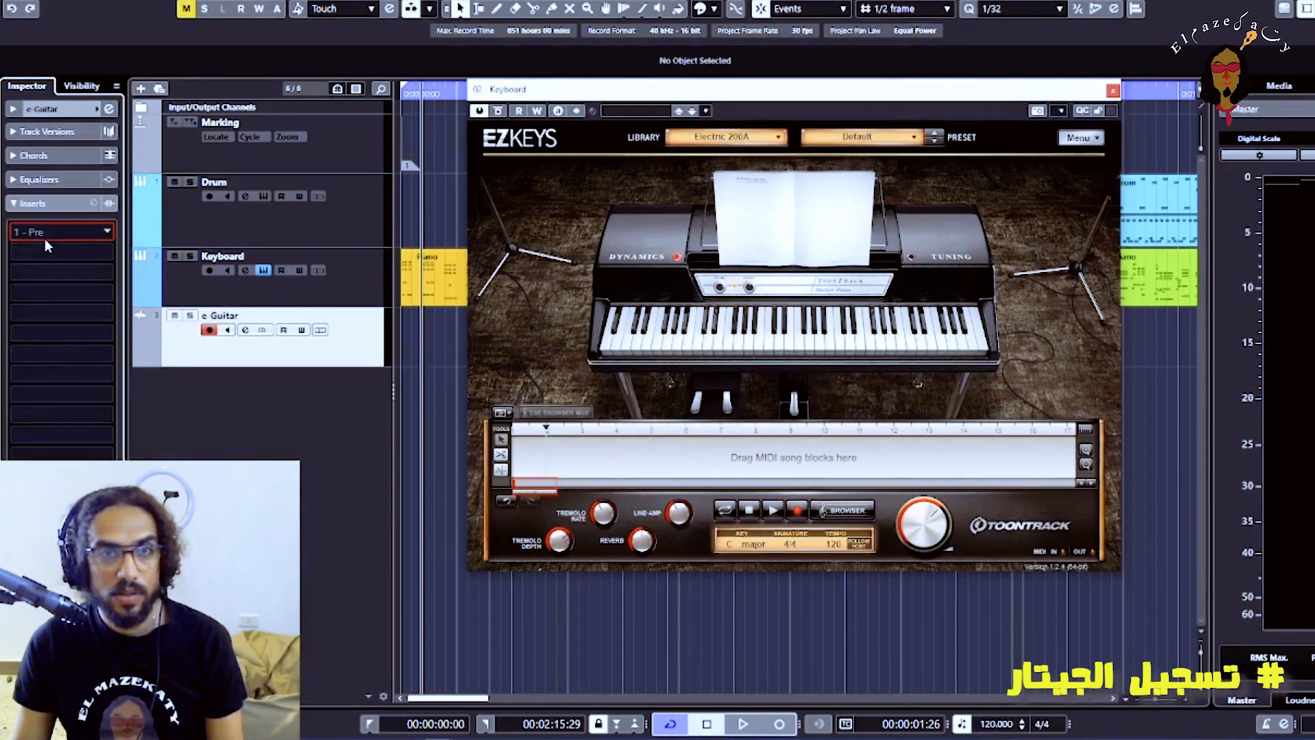
click(44, 236)
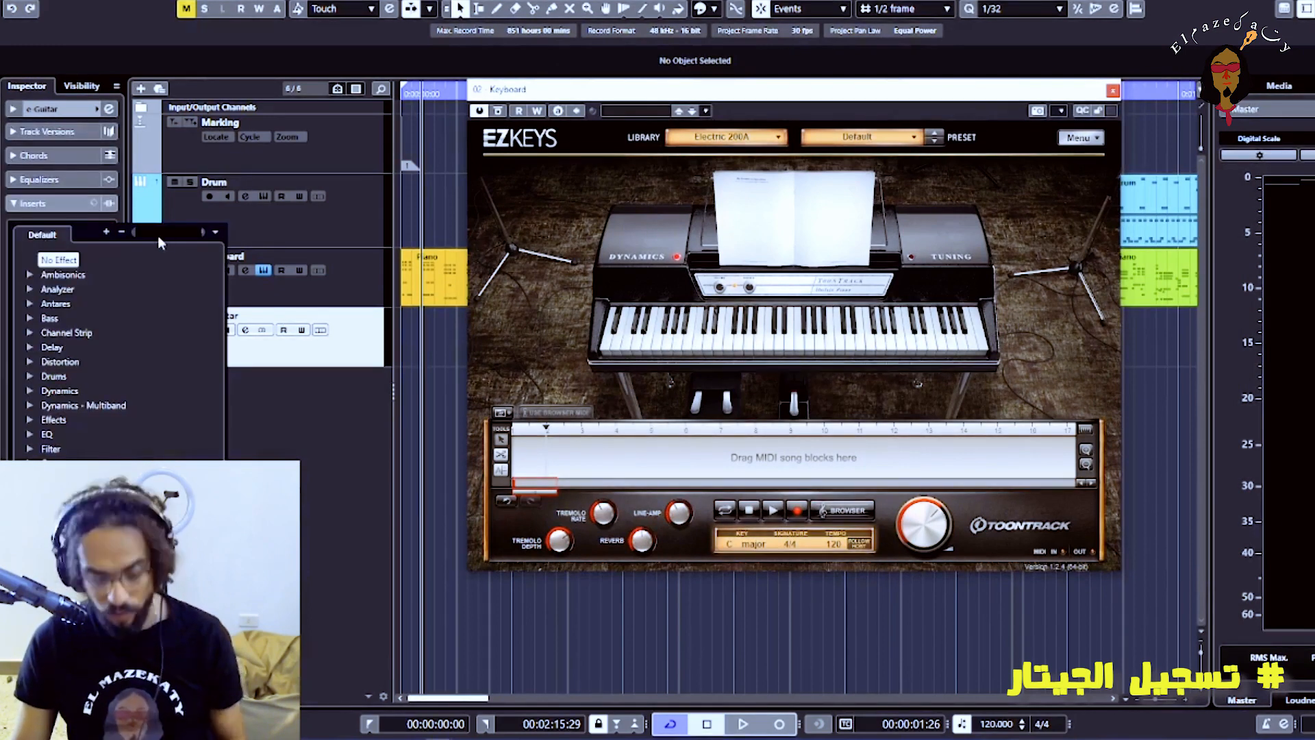
text(vib)
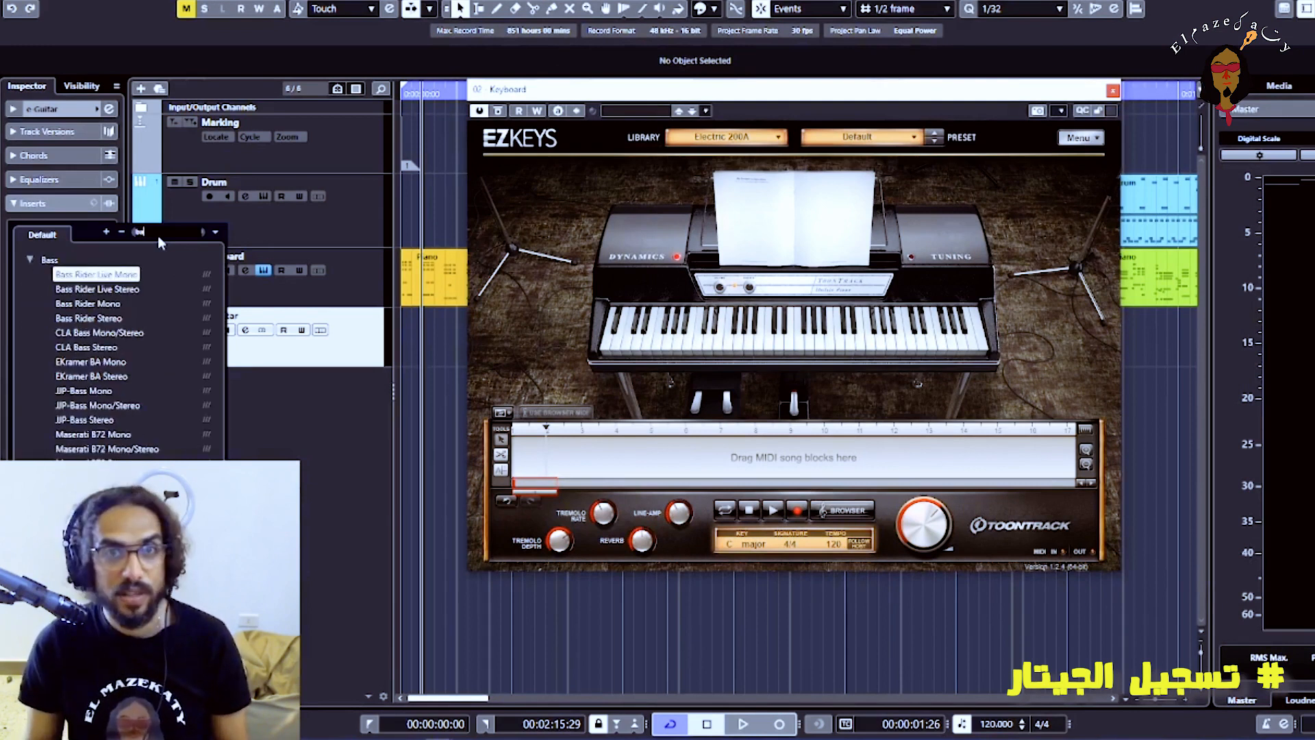
key(BackSpace)
key(BackSpace)
key(BackSpace)
text(bias)
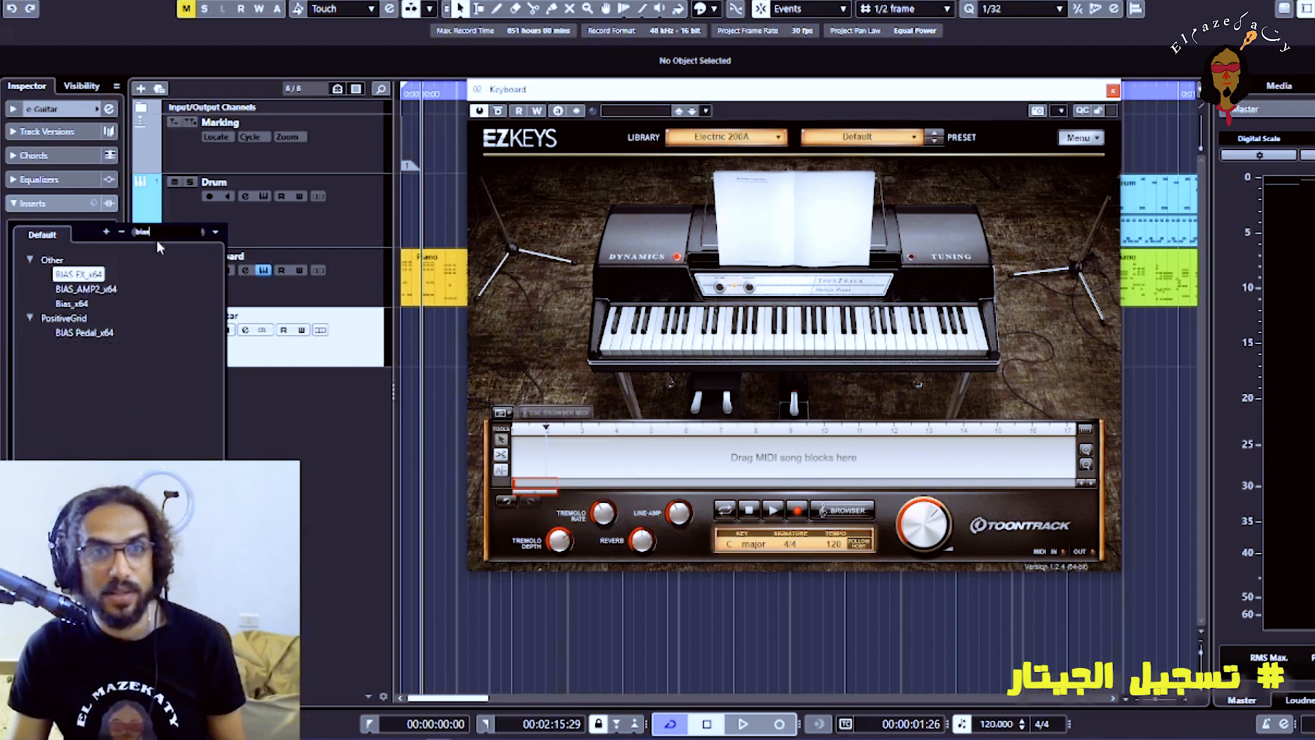
click(105, 291)
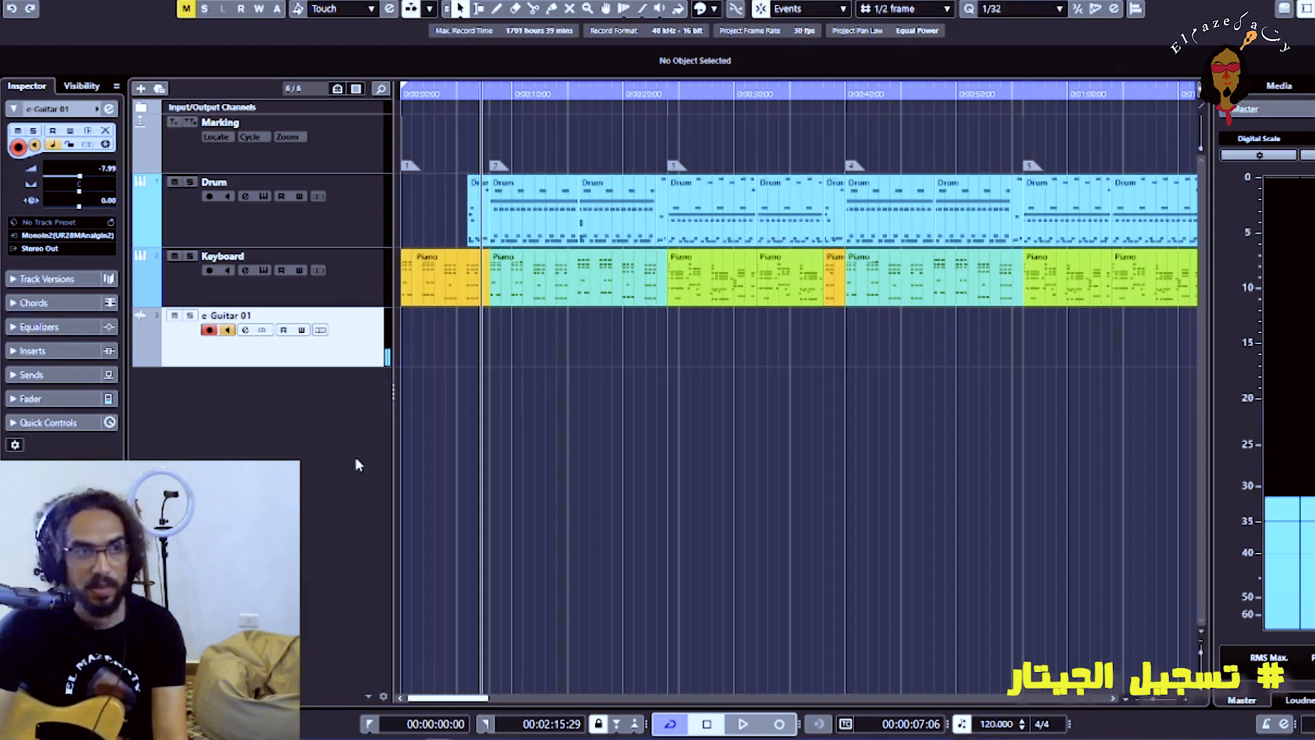
Add a chord track to the project below the e-Guitar 01 track
key(g)
key(g)
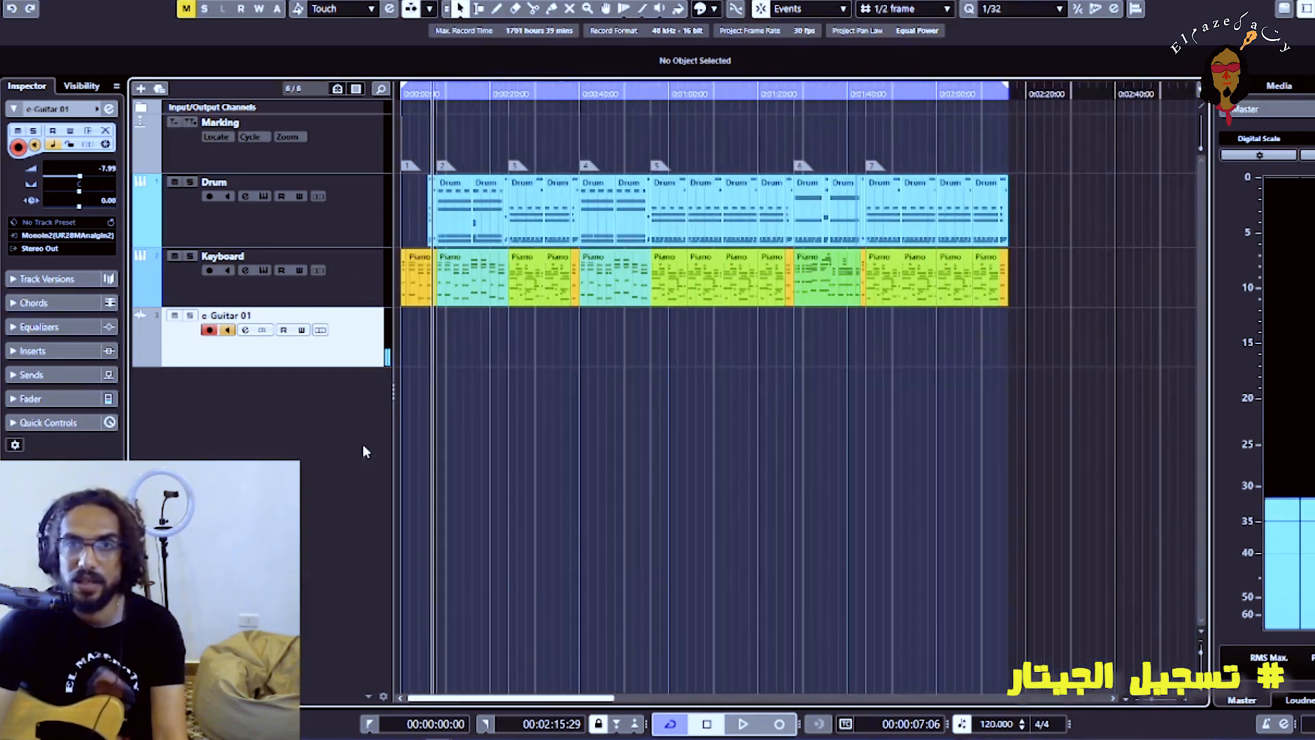
right_click(354, 402)
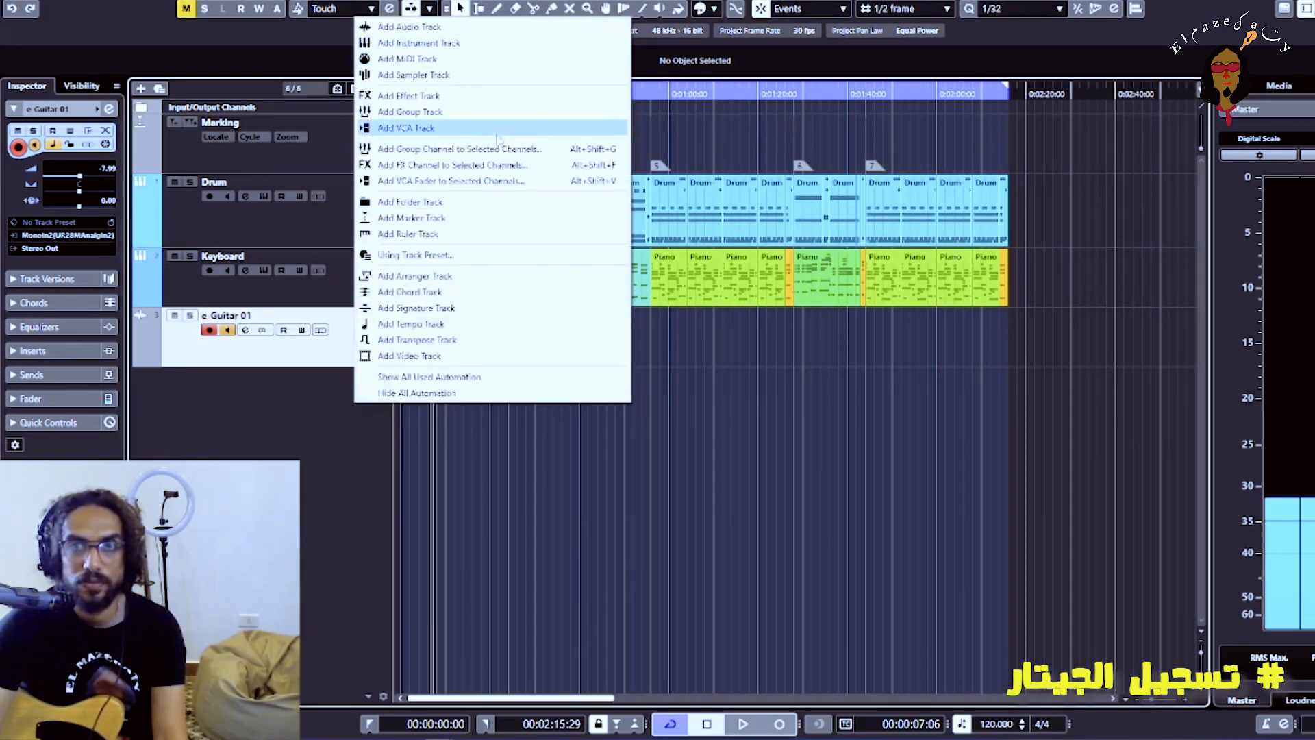
click(491, 298)
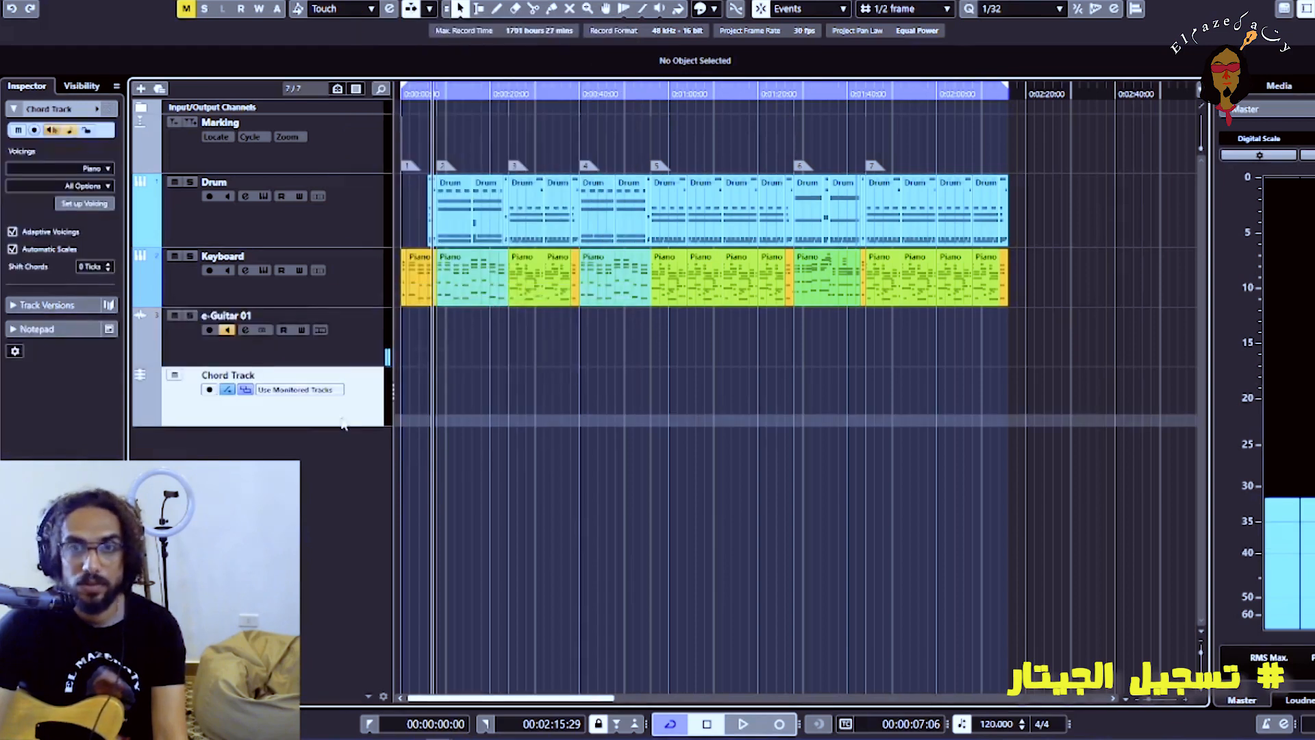
Generate chord events on the Chord Track, placed above e-Guitar 01, from all Piano events of the Keyboard track
key(h)
mouse_move(1193, 269)
mouse_down()
mouse_move(396, 287)
mouse_move(418, 325)
mouse_up()
click(720, 437)
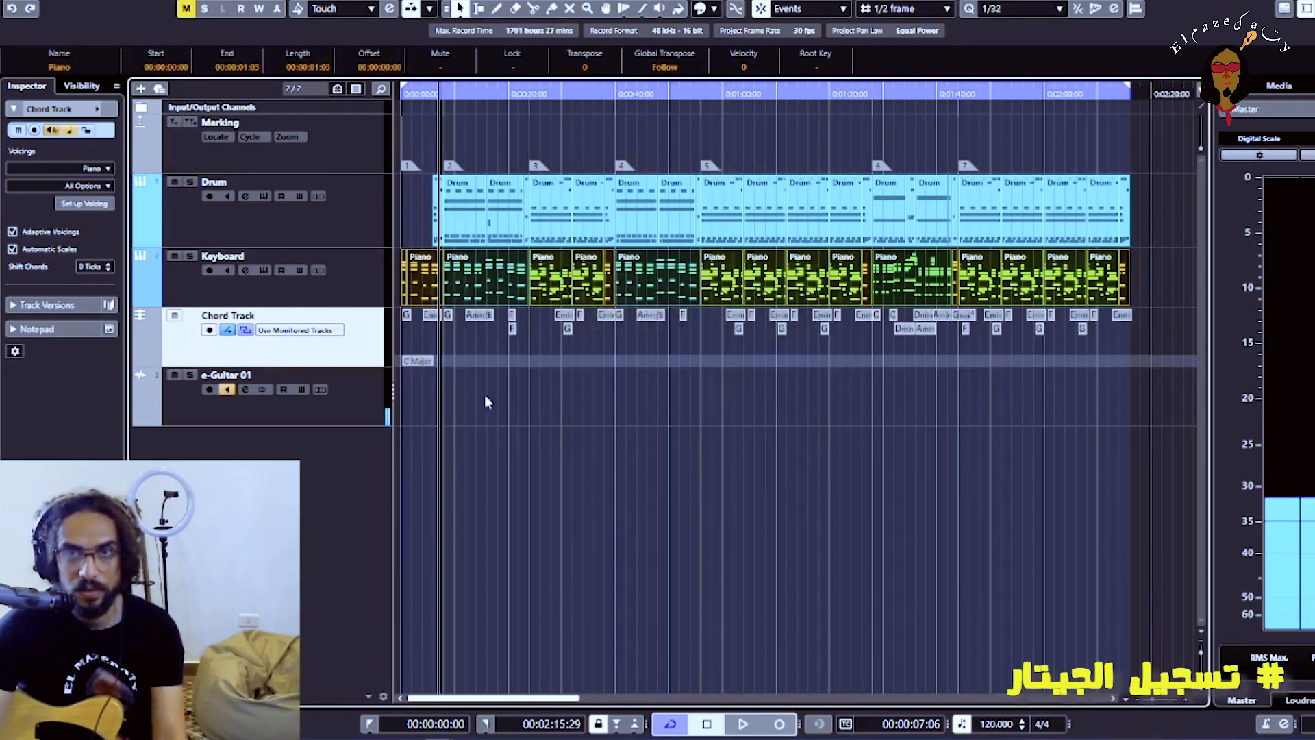
Return the playhead to the project start and hide the scale lane of the Chord Track
drag(426, 99, 504, 387)
key(h)
key(h)
click(227, 330)
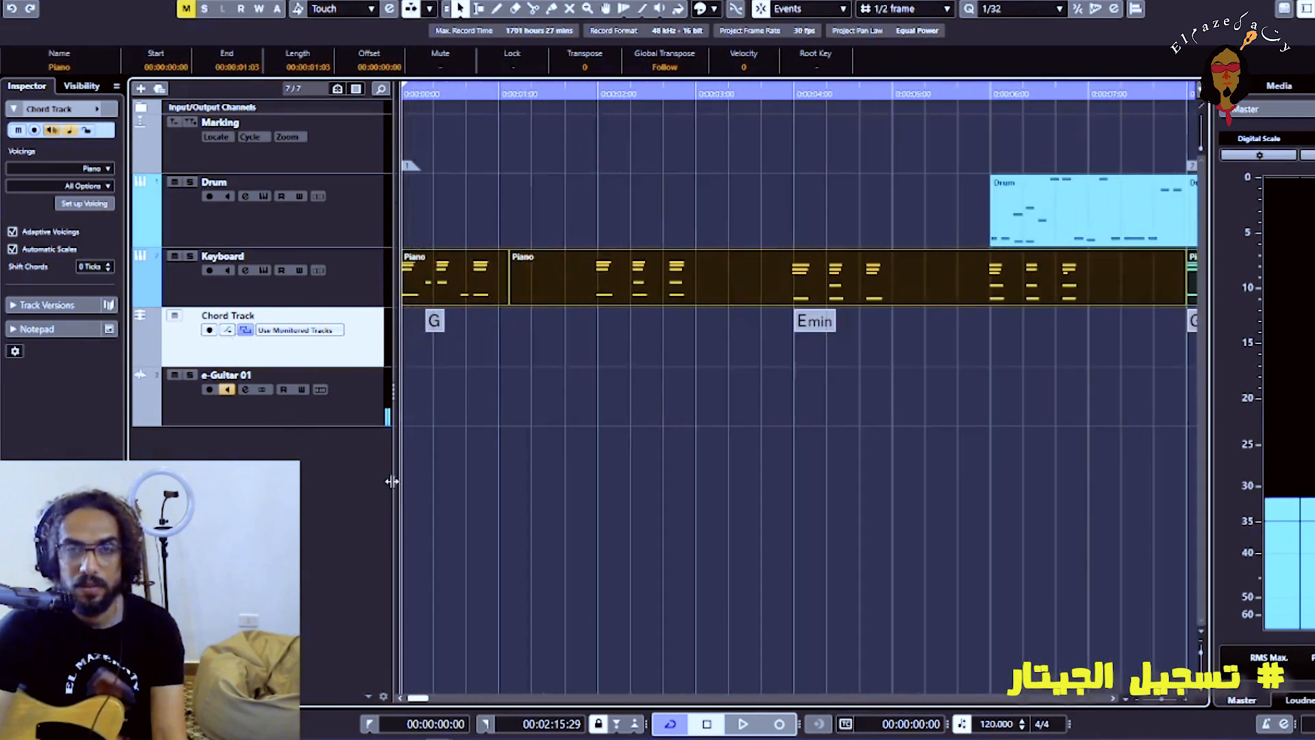
Play the song from the start to about 00:00:17 to check the generated chords against the Keyboard part, and stop playback
key(h)
key(h)
key(h)
key(h)
key(h)
key(h)
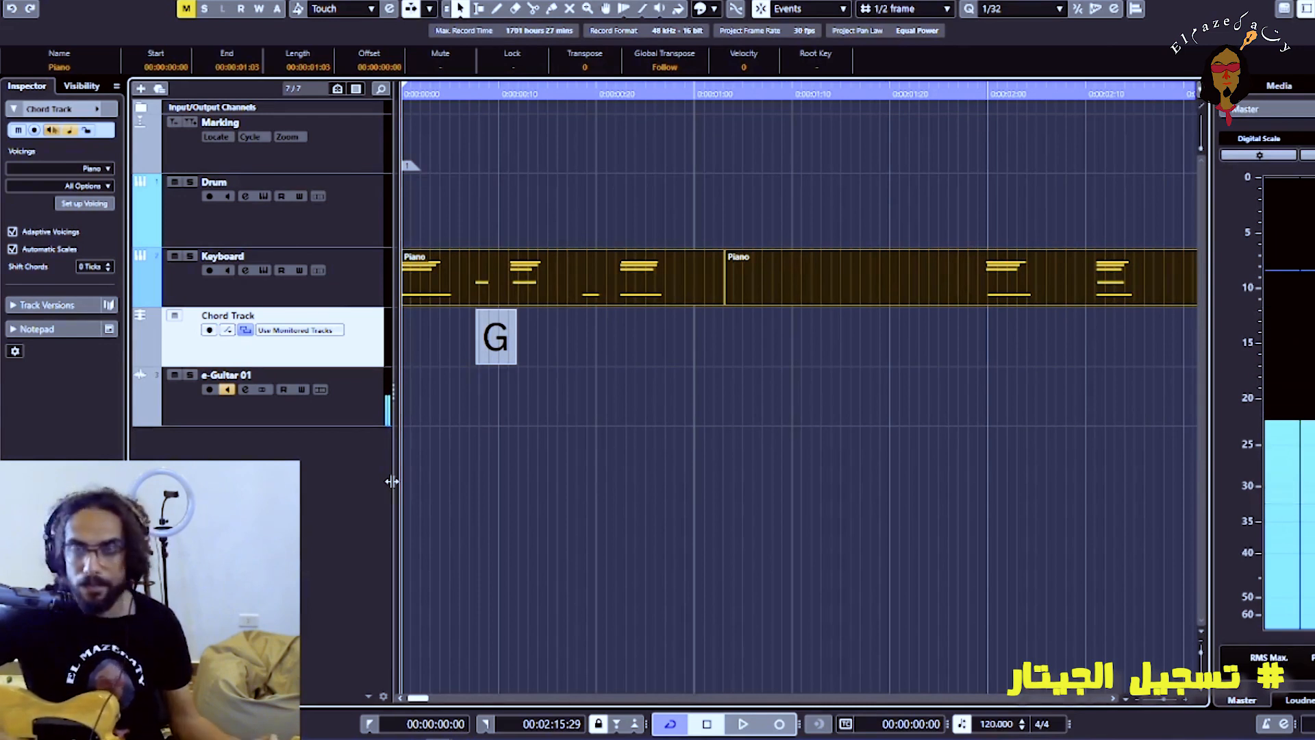
key(space)
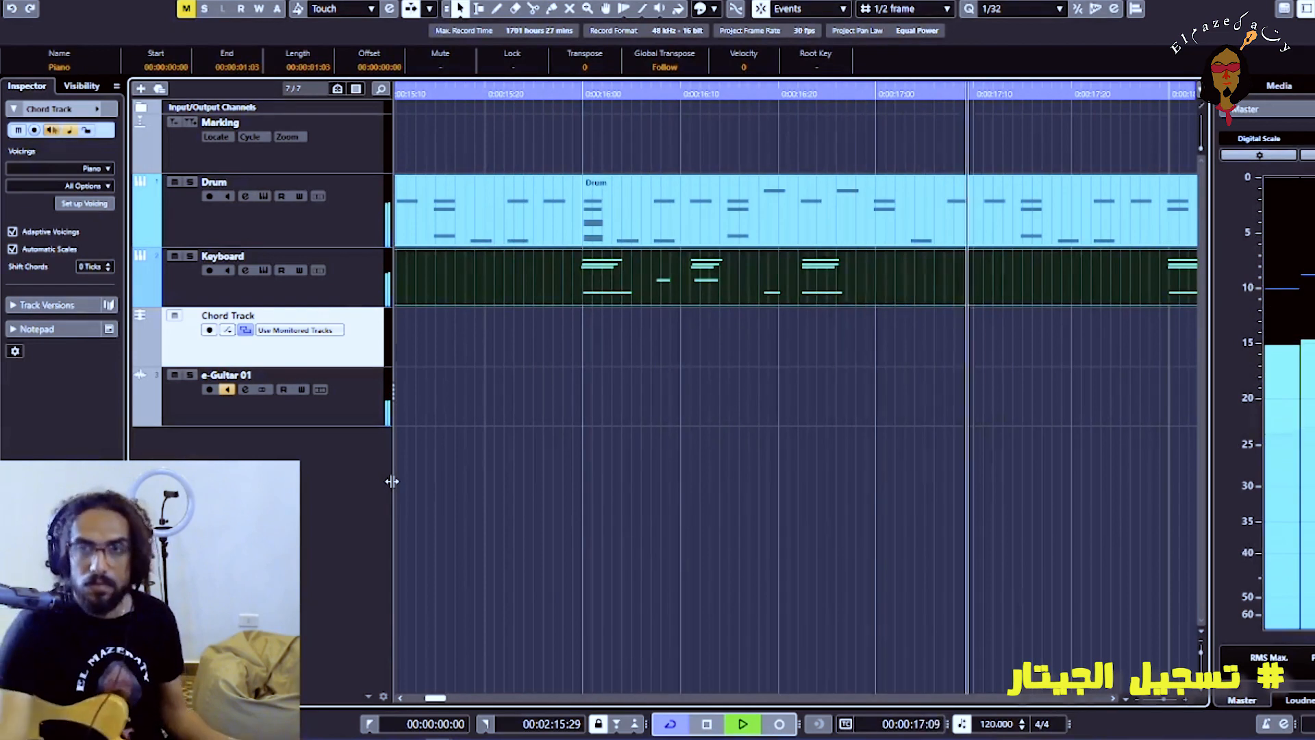
key(space)
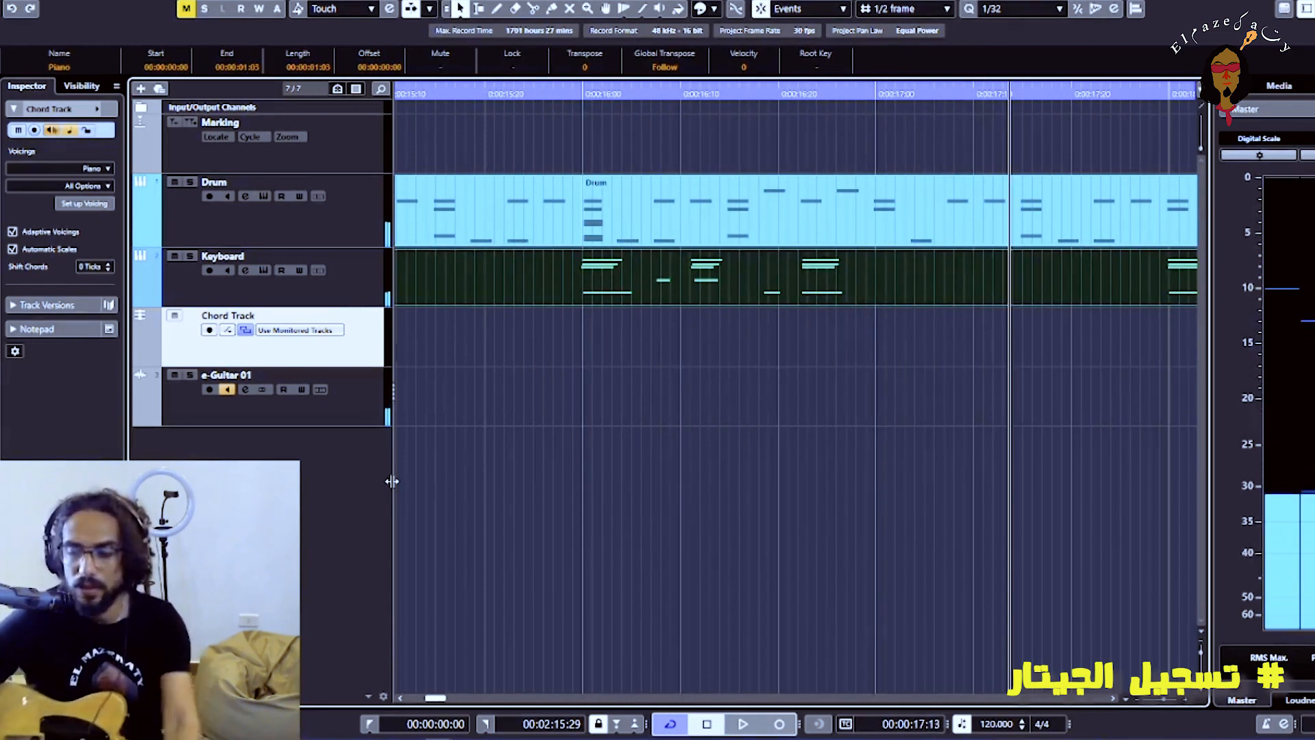
click(639, 282)
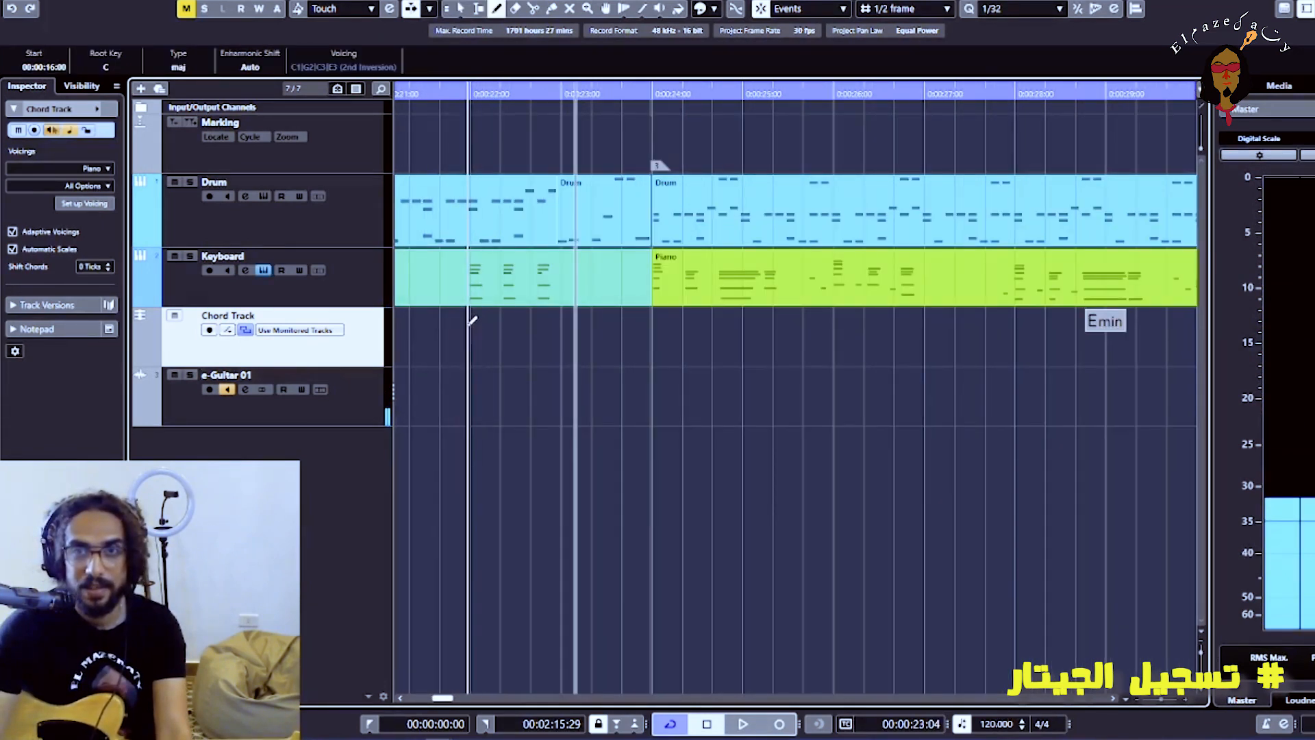
Add an E chord event to the Chord Track at about 00:00:22
click(472, 315)
key(1)
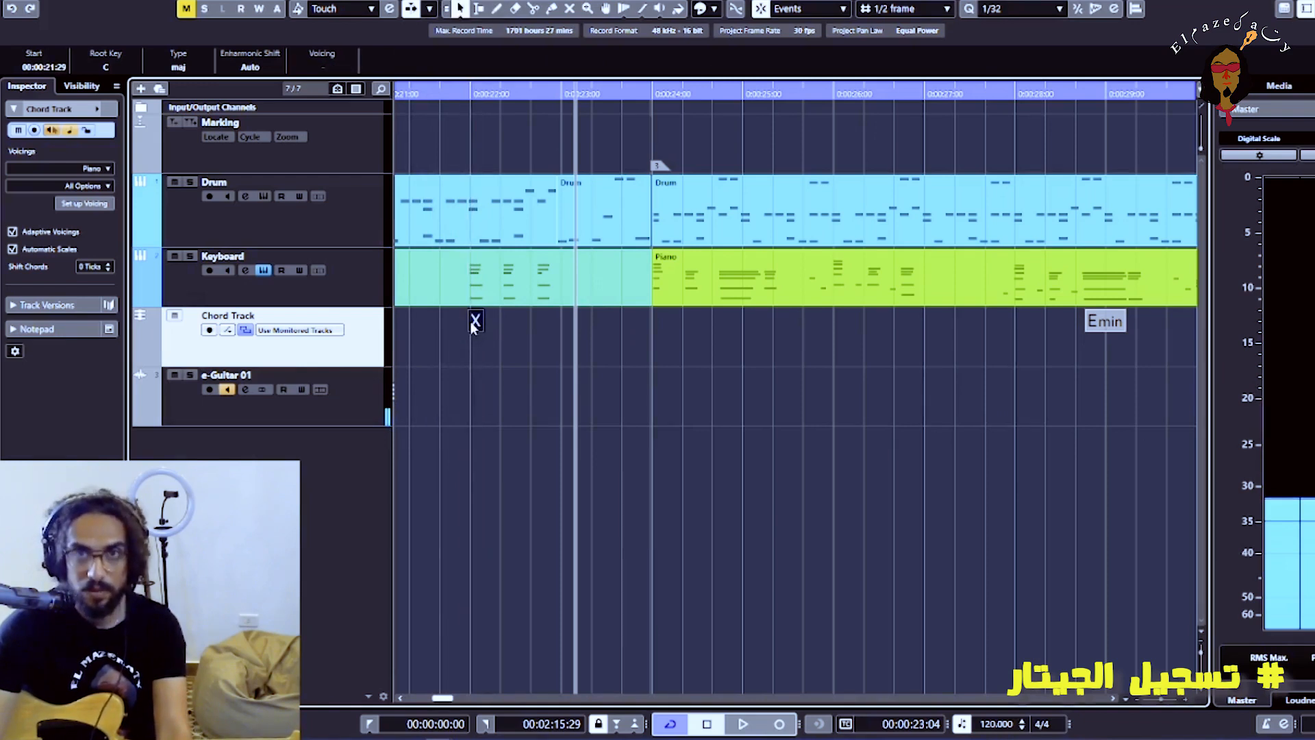
double_click(474, 324)
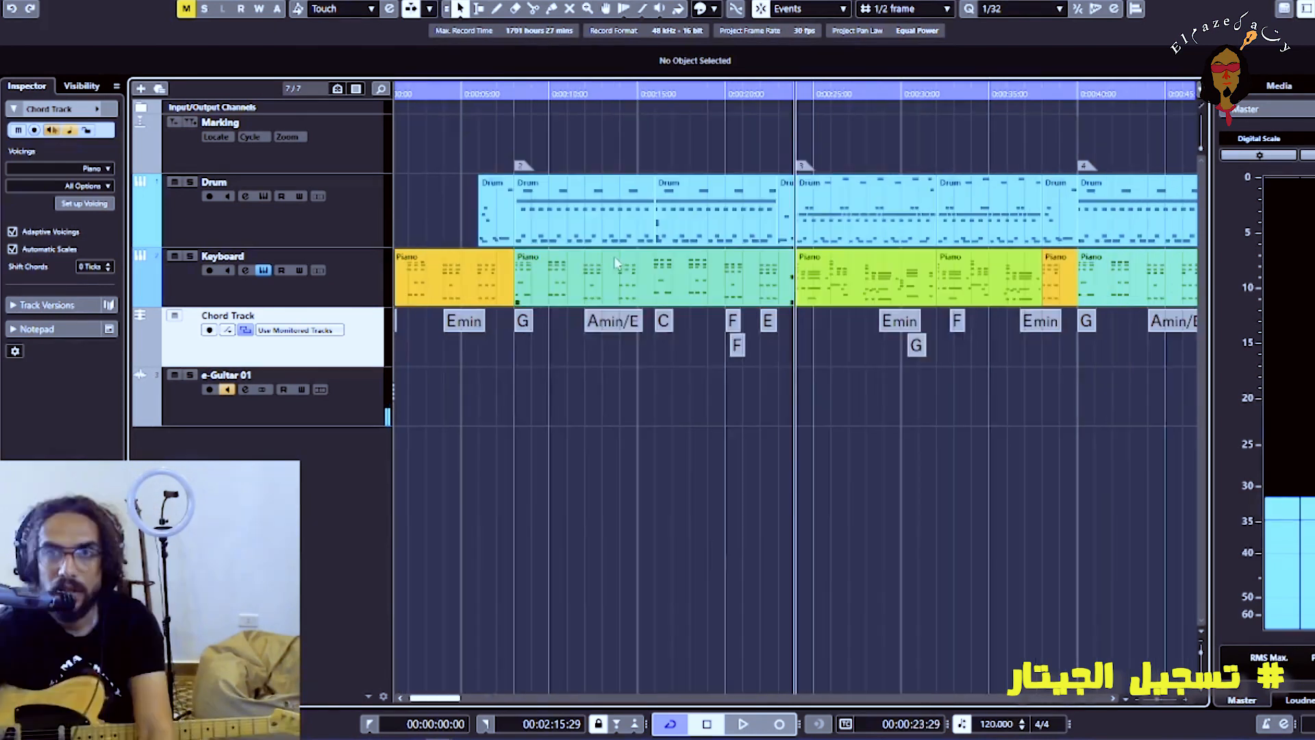
Set the cycle range to the Piano event from 00:00:07:29 to 00:00:23:29 and play it to check the chords by ear
click(584, 290)
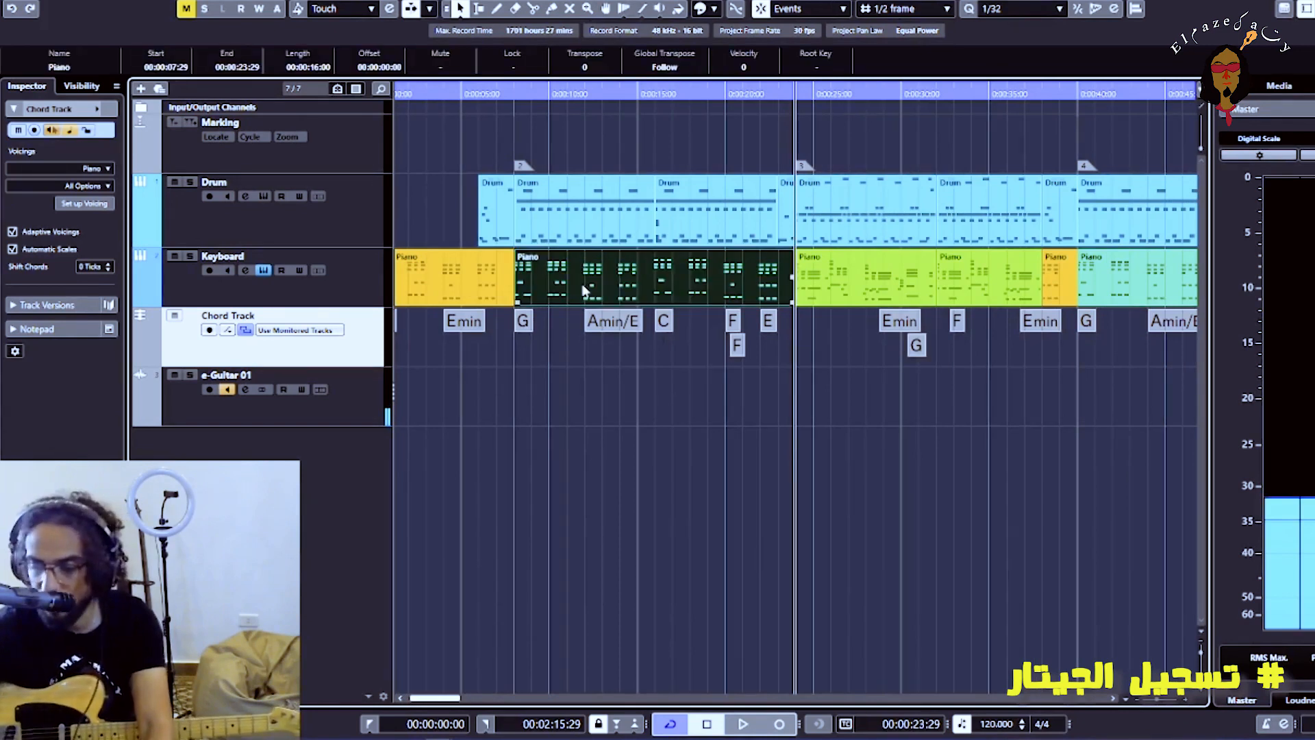
key(p)
key(KP_1)
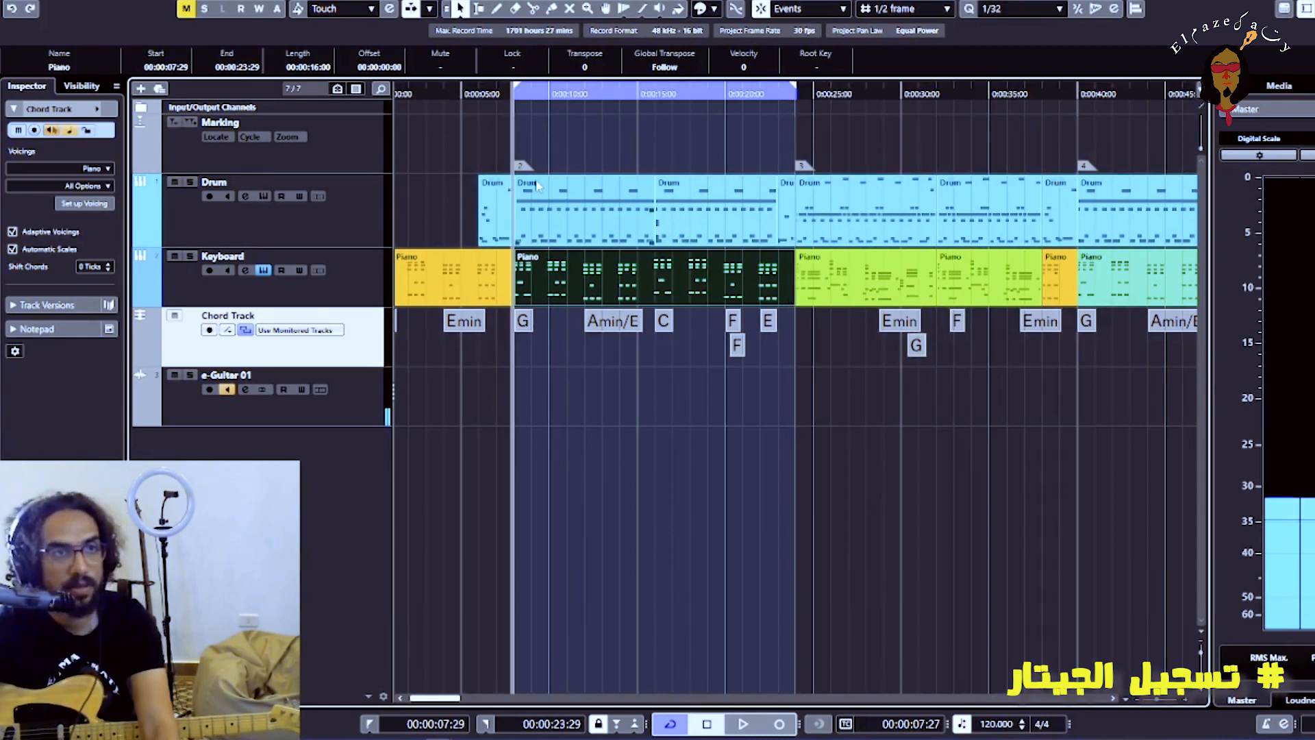
key(space)
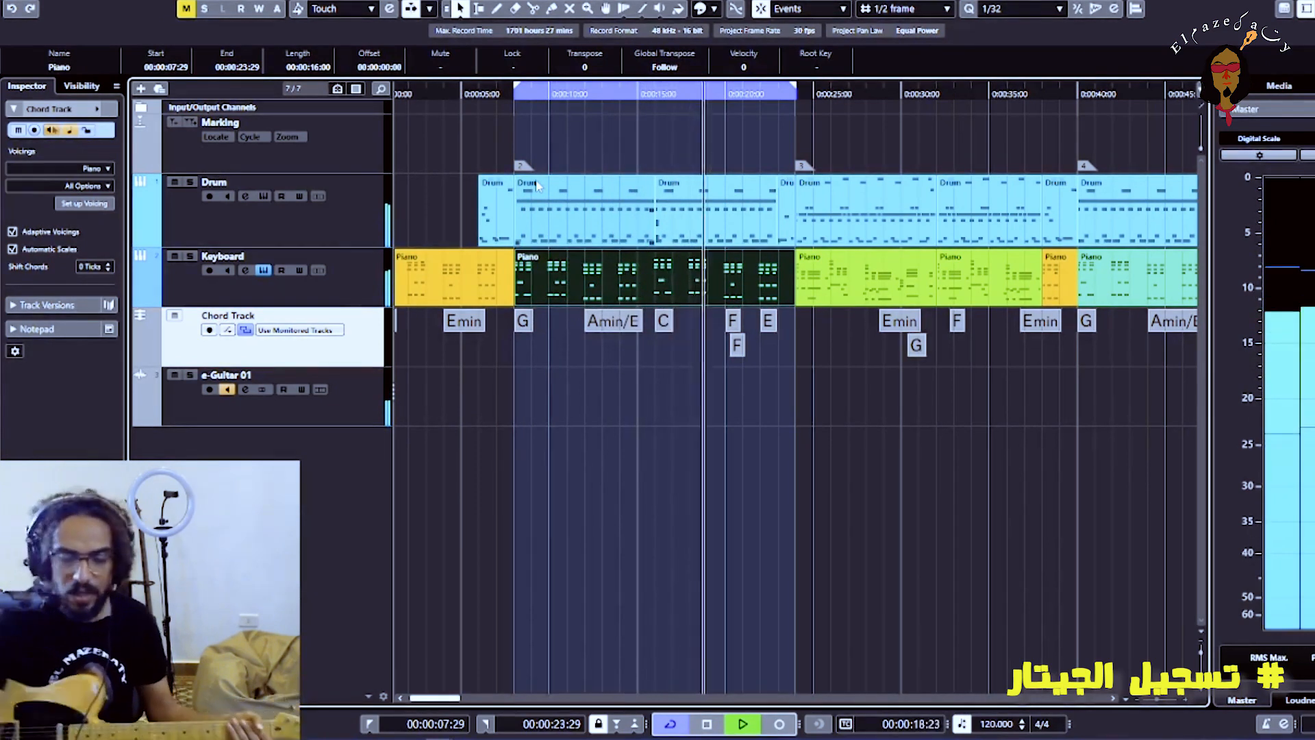
key(space)
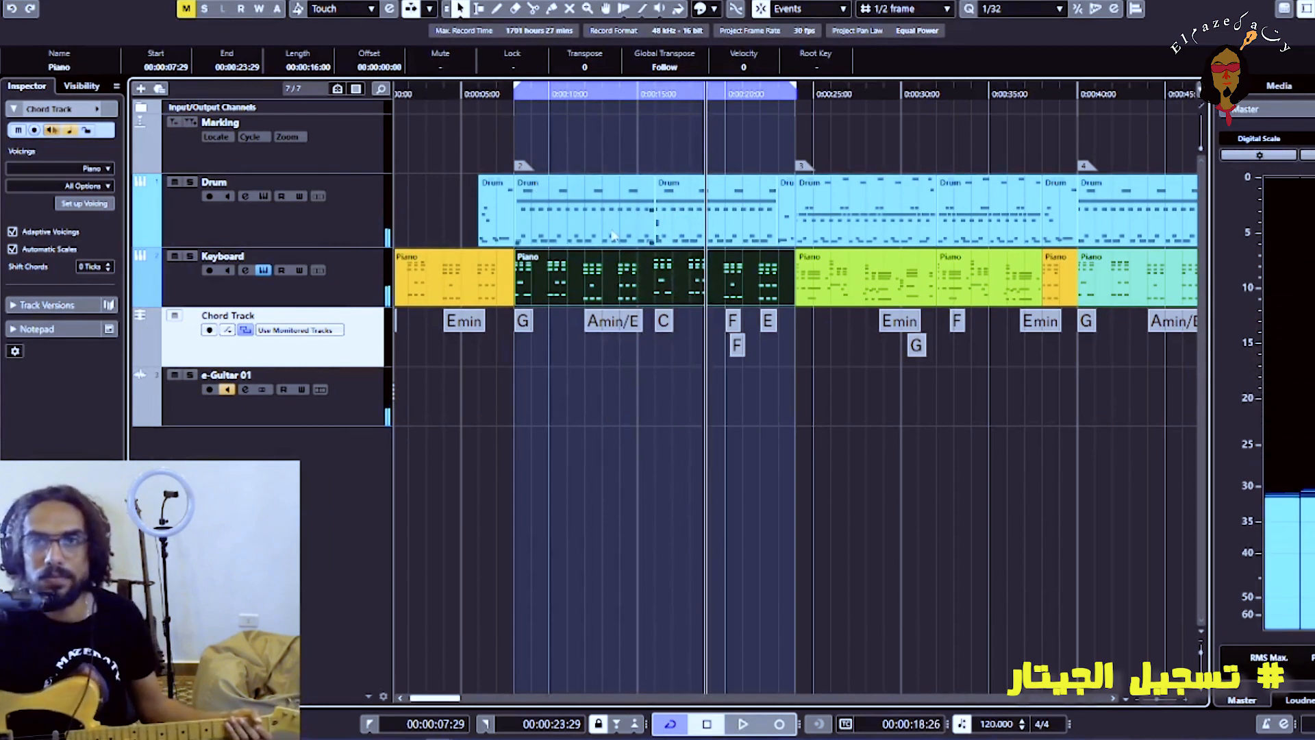
drag(609, 92, 607, 97)
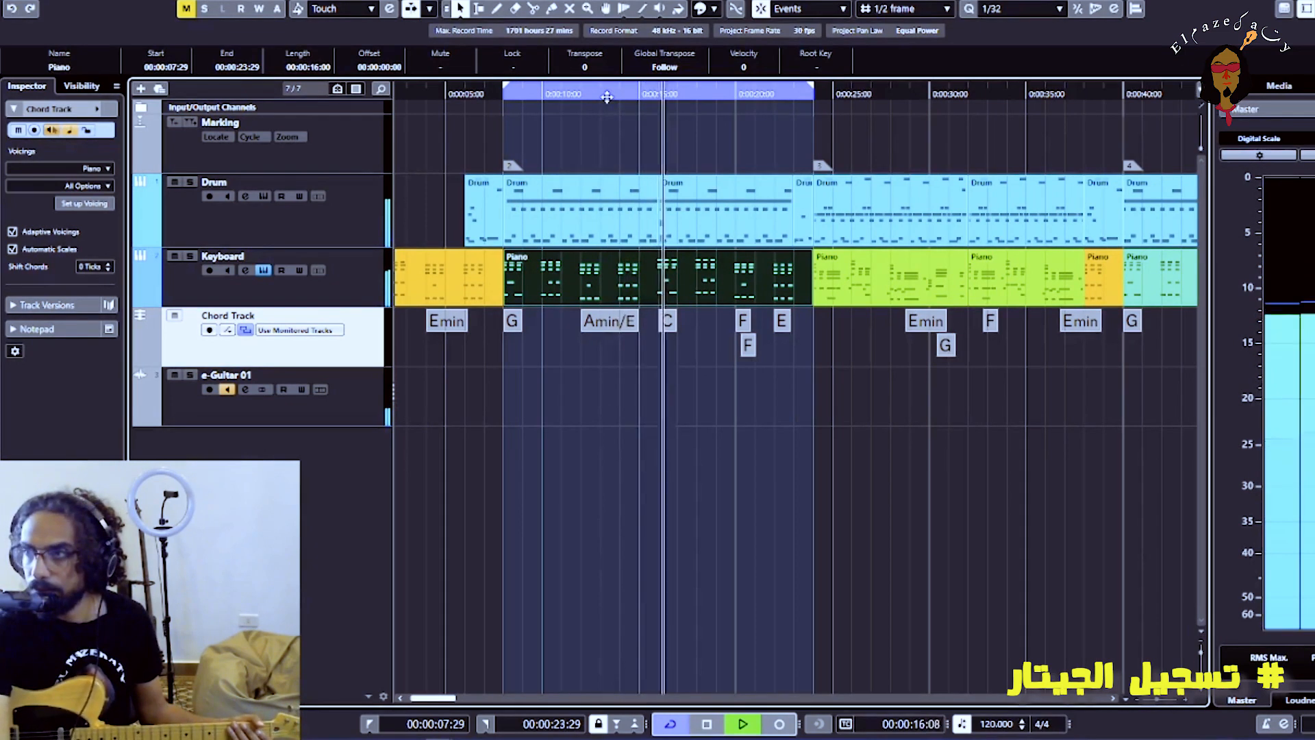
key(space)
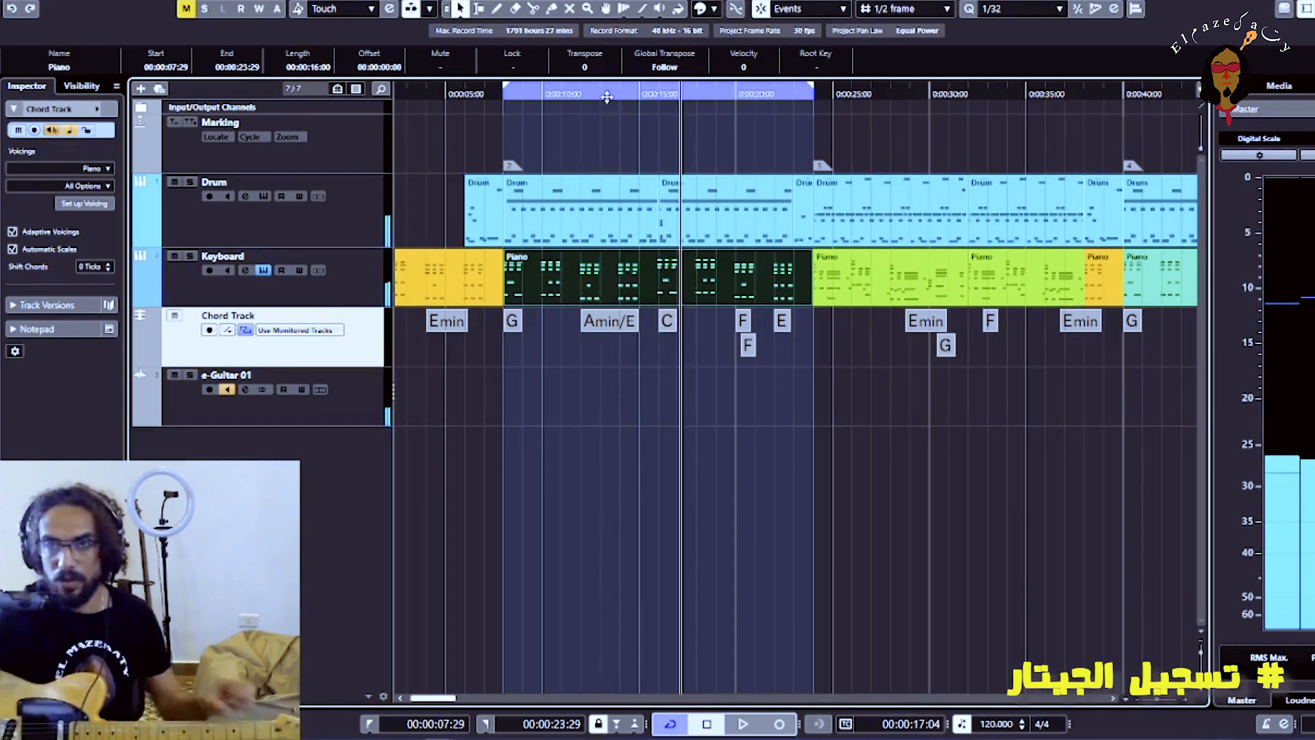
Change the C chord at 00:00:16:00 to Amin and play the section from the cycle start to check it
double_click(667, 322)
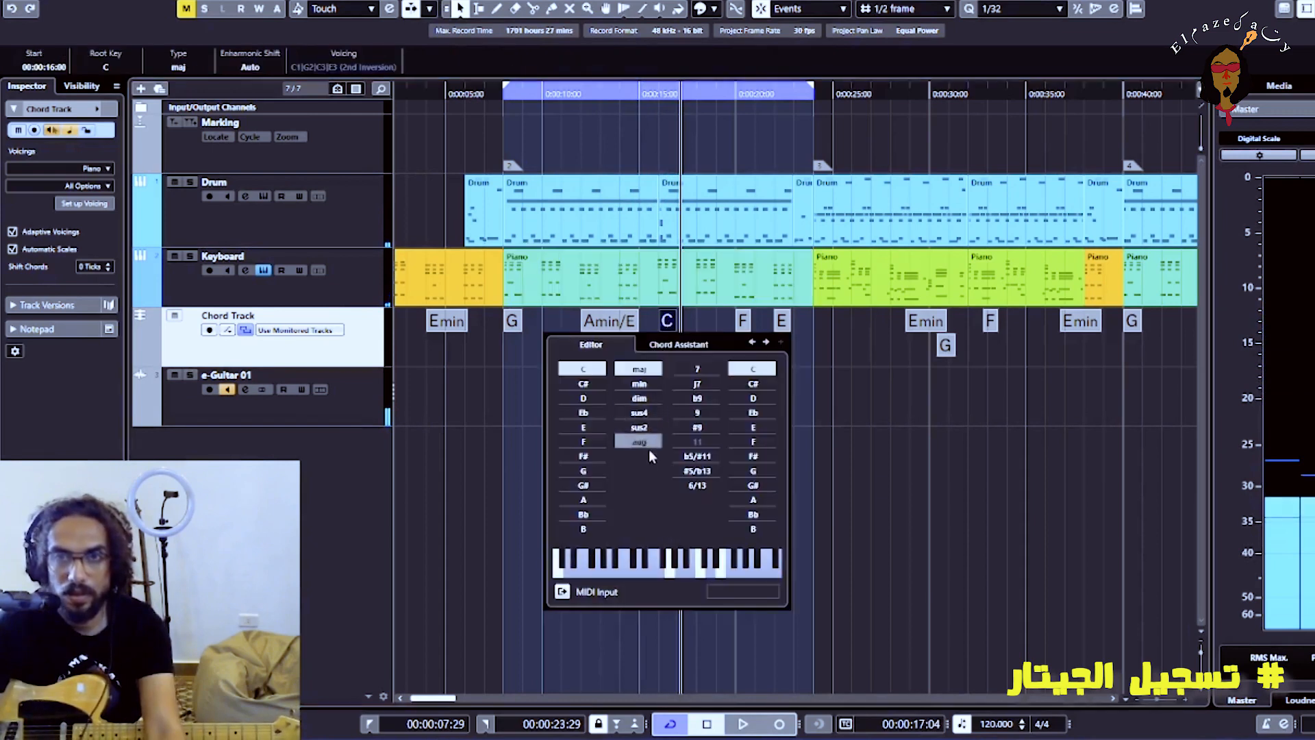
click(583, 500)
click(500, 94)
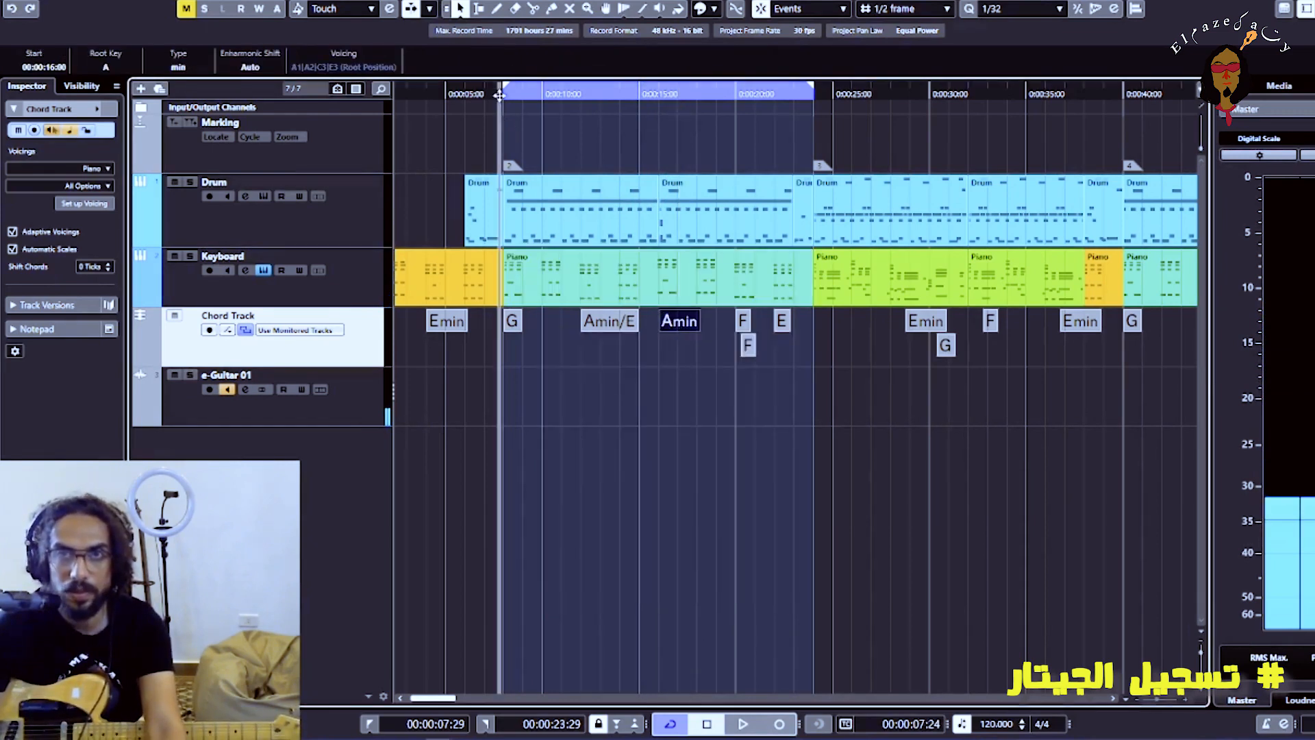
key(space)
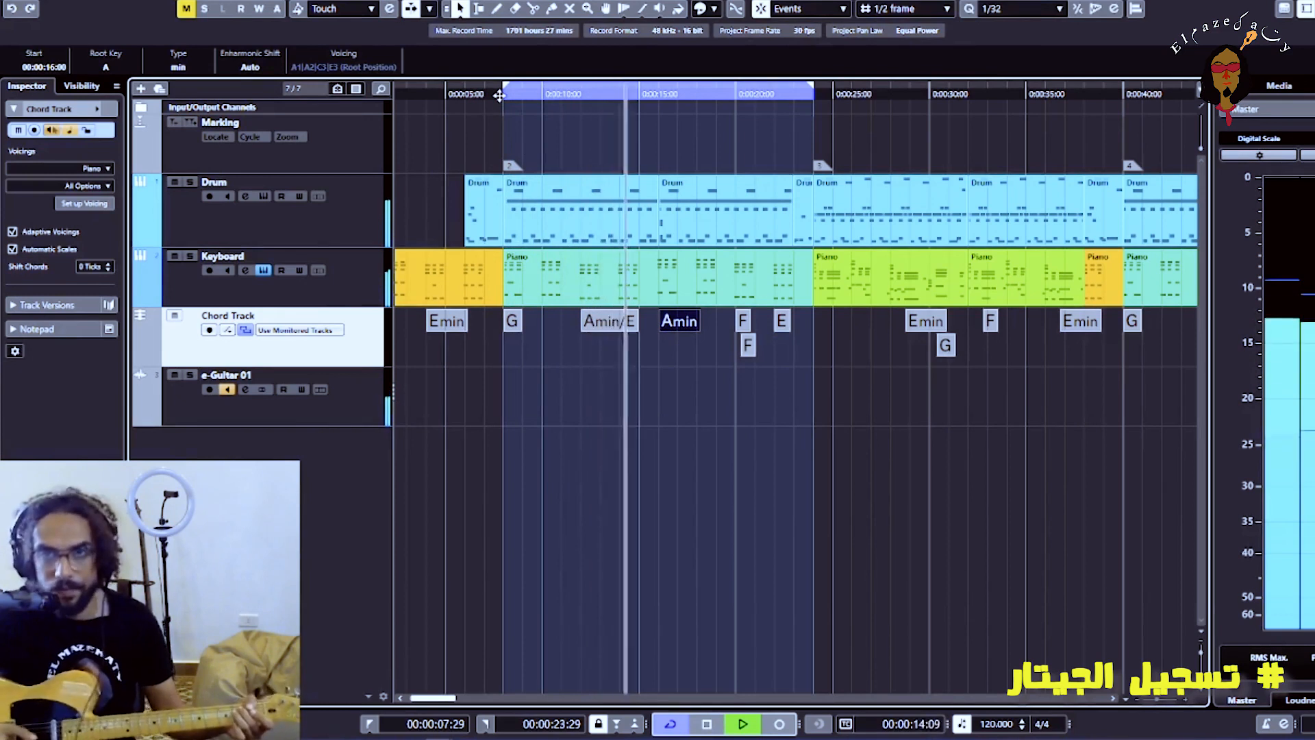
key(space)
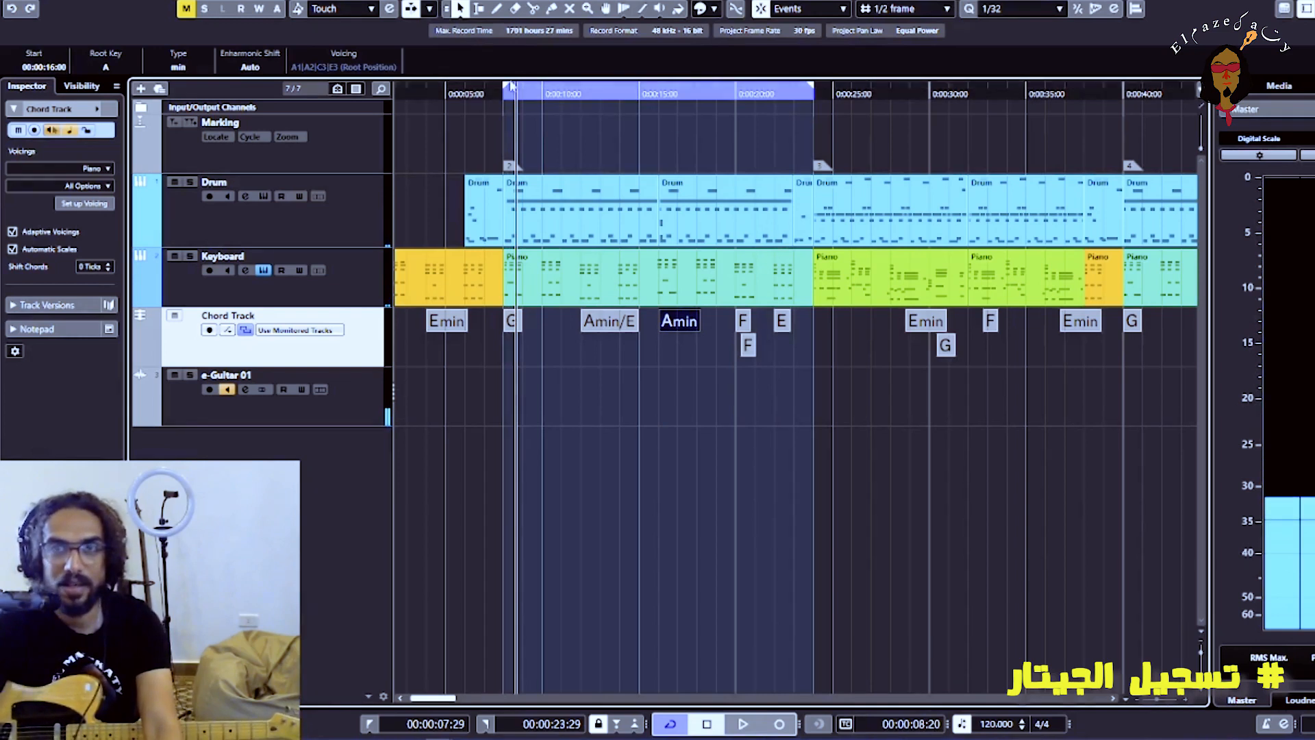
Record the guitar part on the e-Guitar 01 track from the project start
click(354, 401)
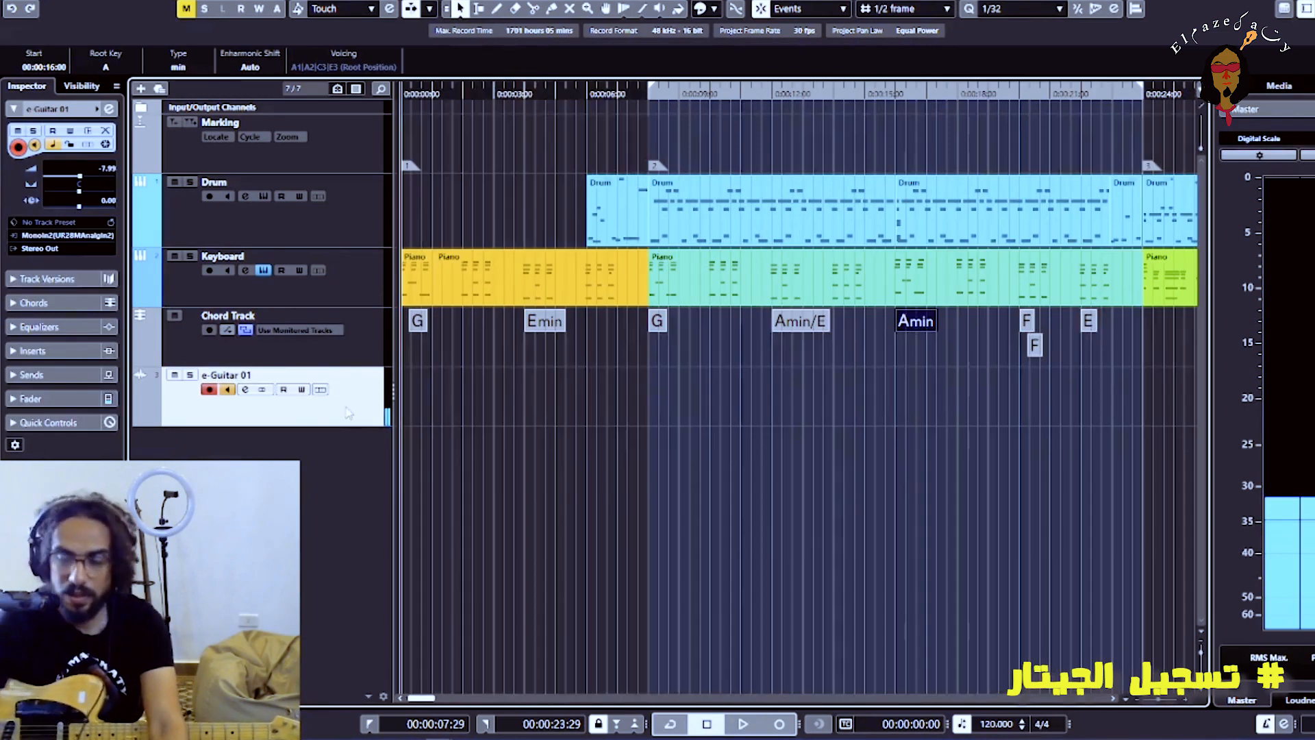
key(KP_Multiply)
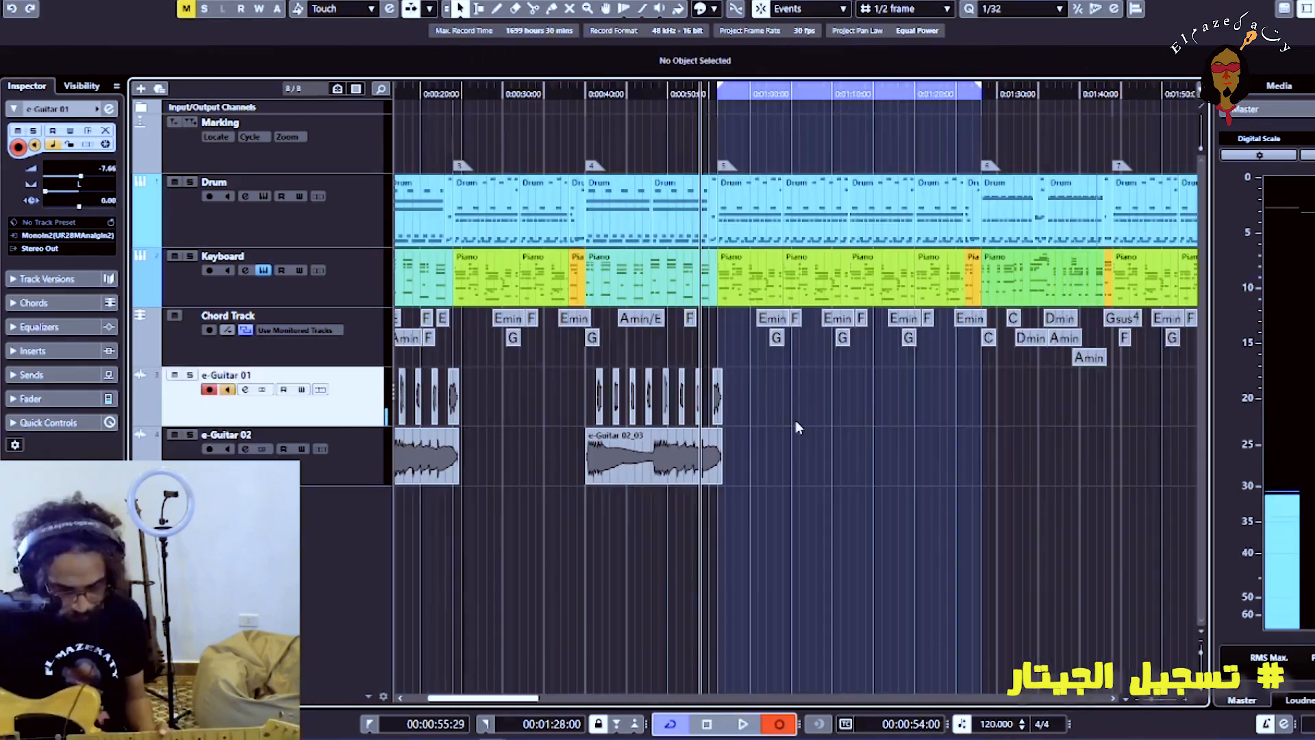
Trim the start of the second recording on e-Guitar 02 to 00:01:04:00
click(795, 421)
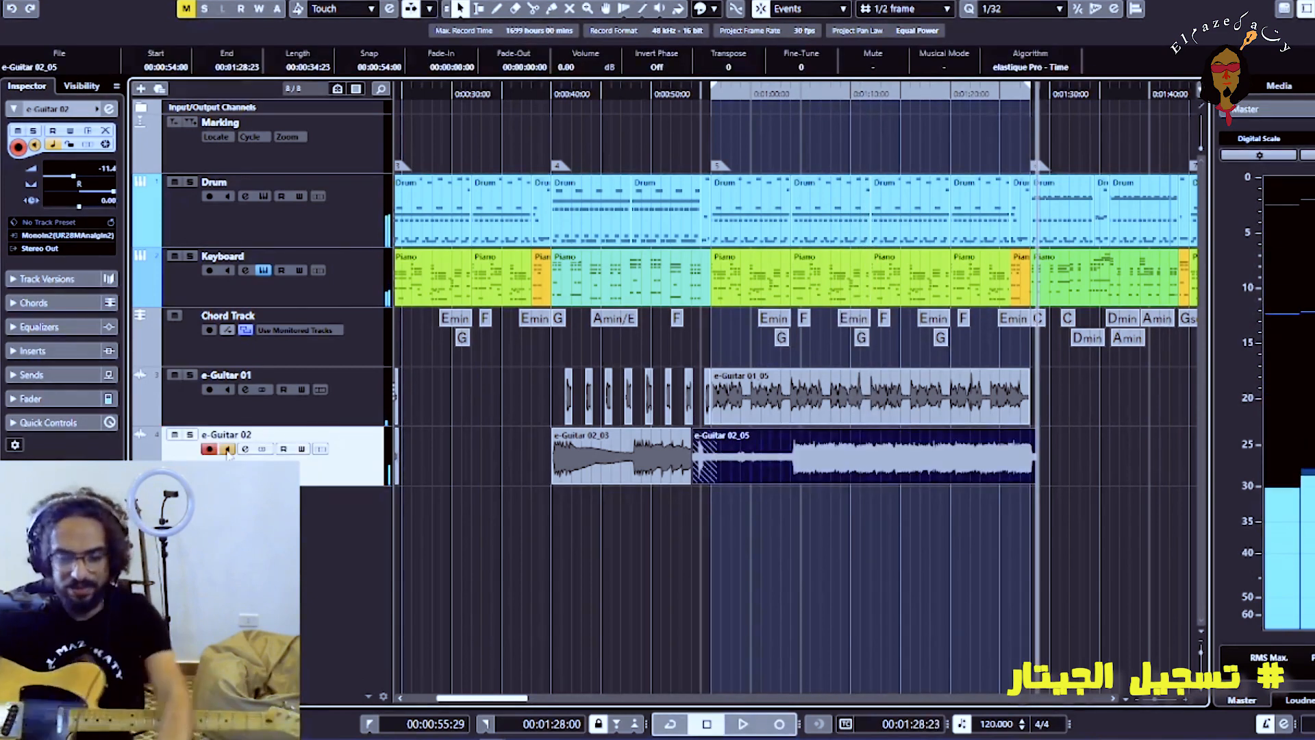
drag(694, 480, 789, 500)
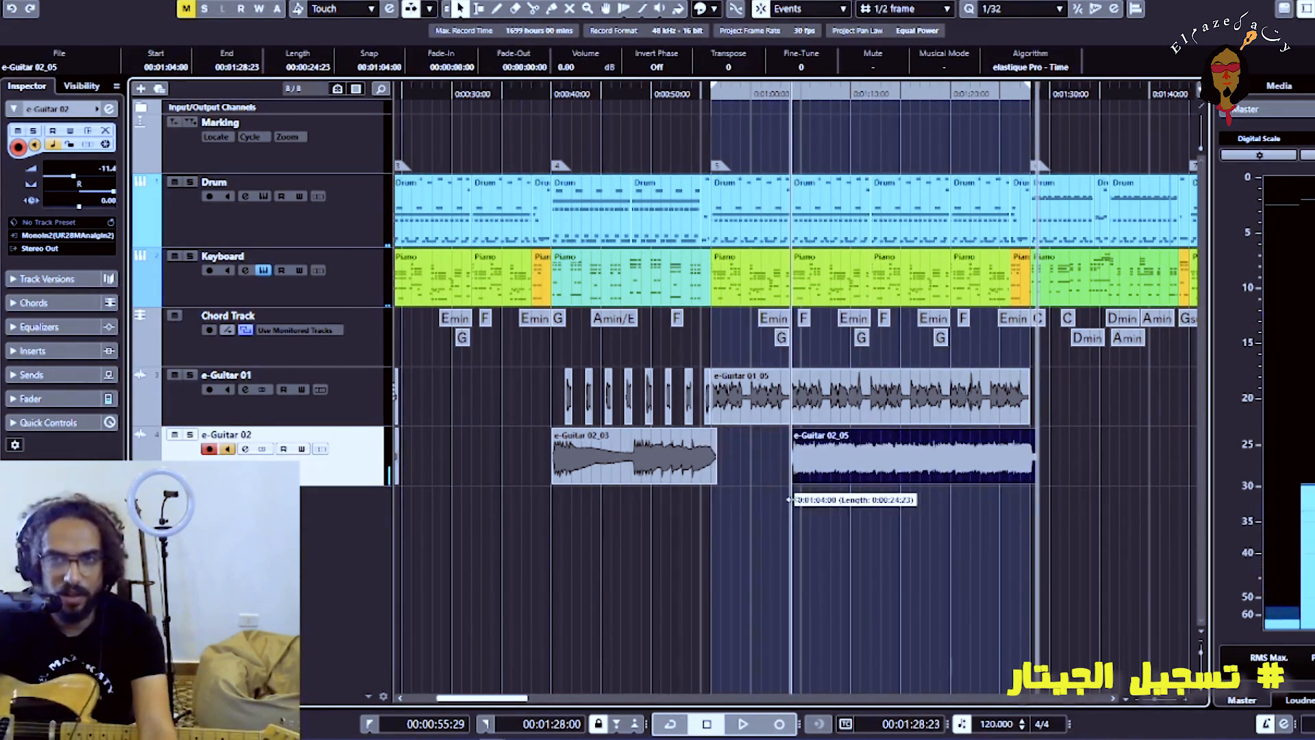
key(h)
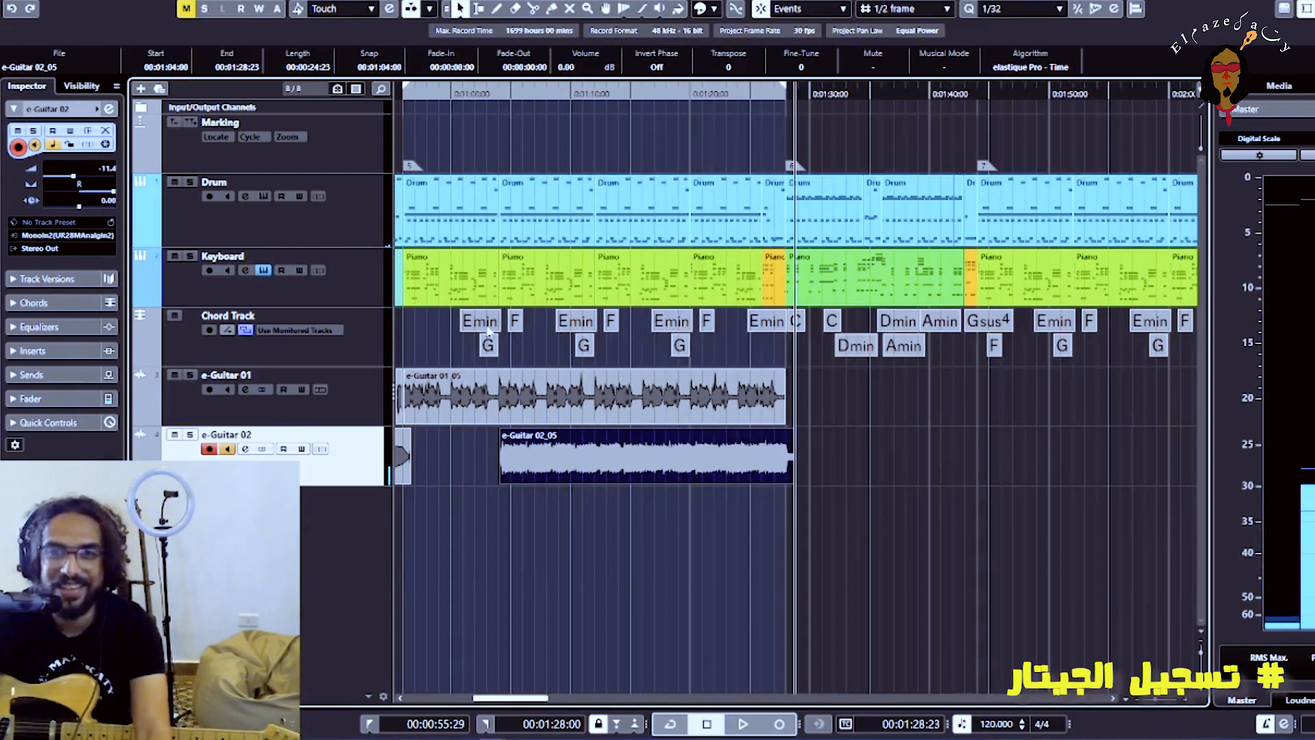
key(g)
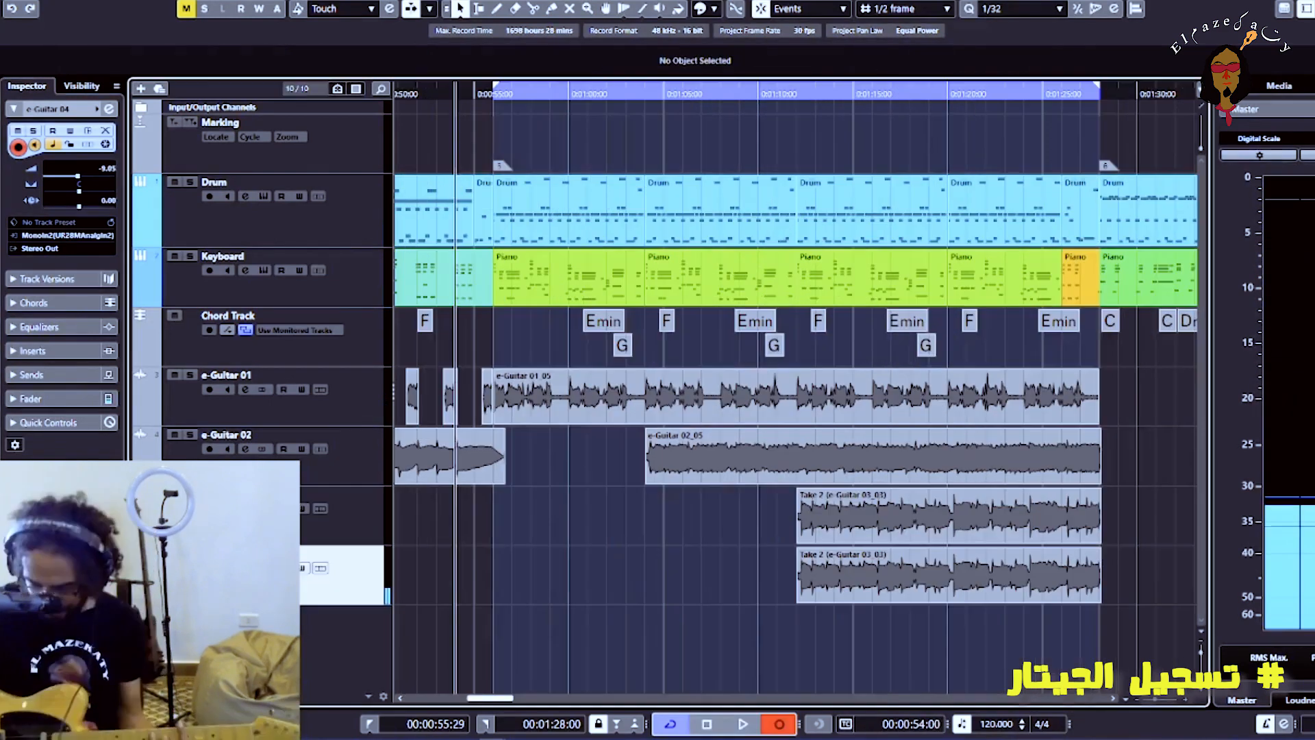
Record a guitar take on e-Guitar 04 in the section up to 00:01:28:00 and listen to it with the other guitars
key(space)
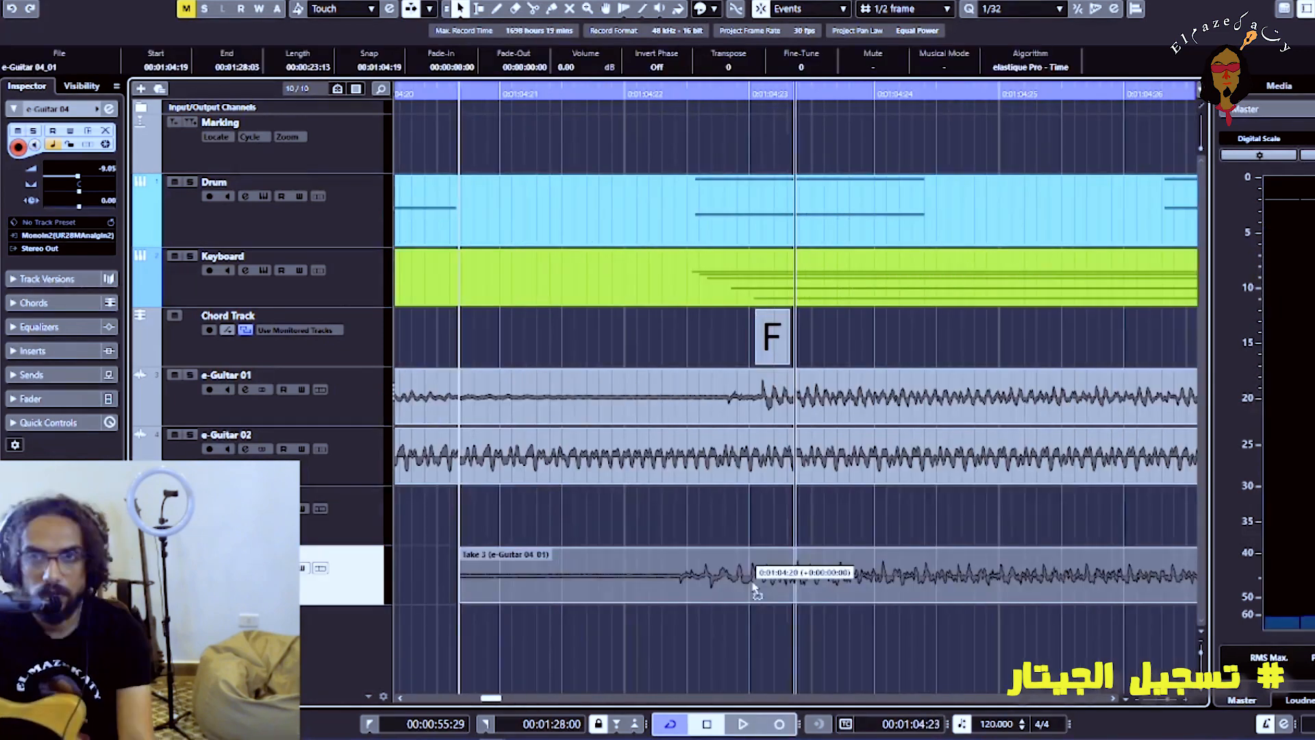
key(g)
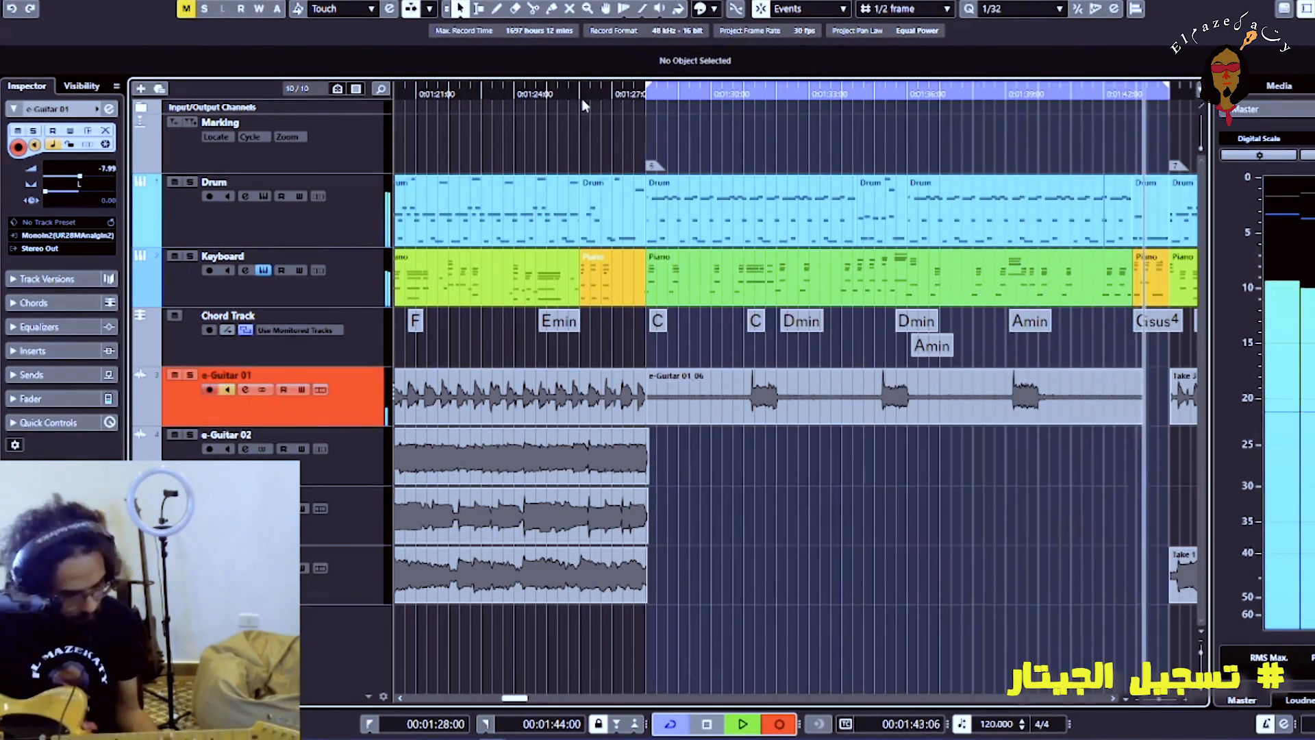
key(space)
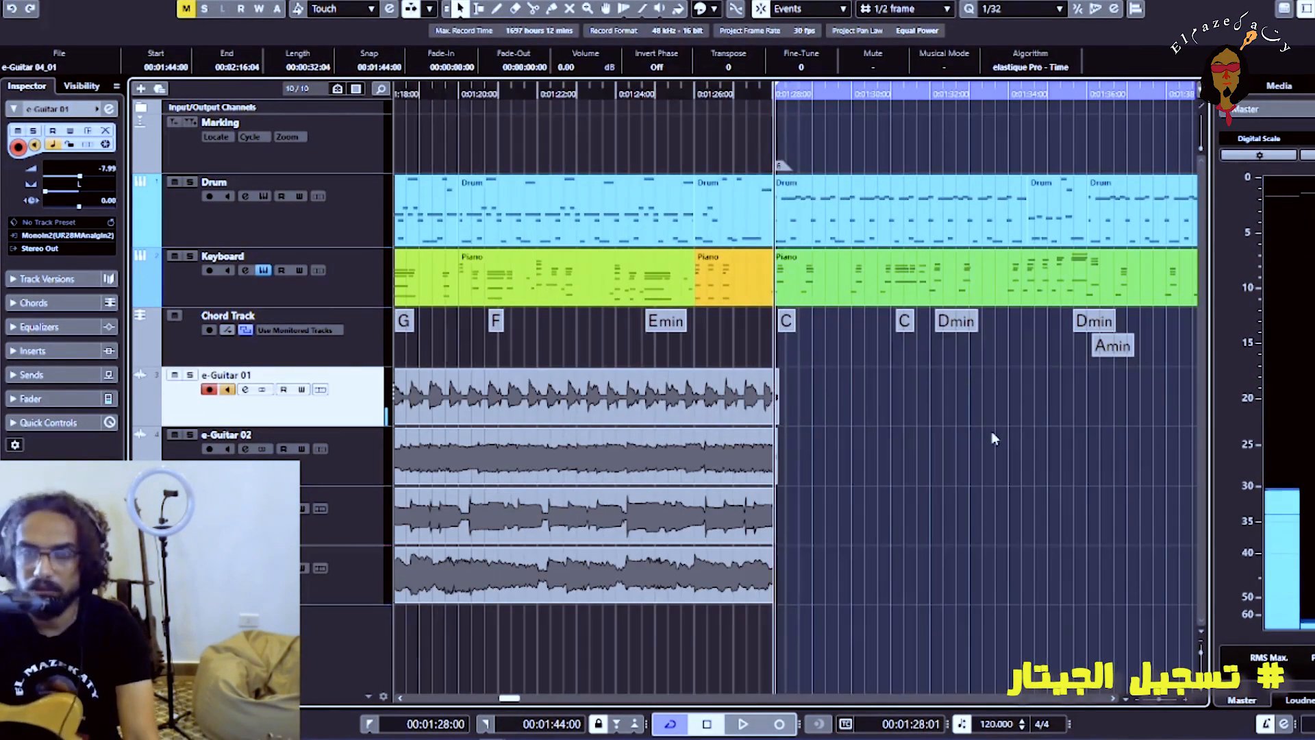
Record a new guitar take on e-Guitar 01 over the cycle range from 00:01:28:00 to 00:01:44:00
key(KP_Multiply)
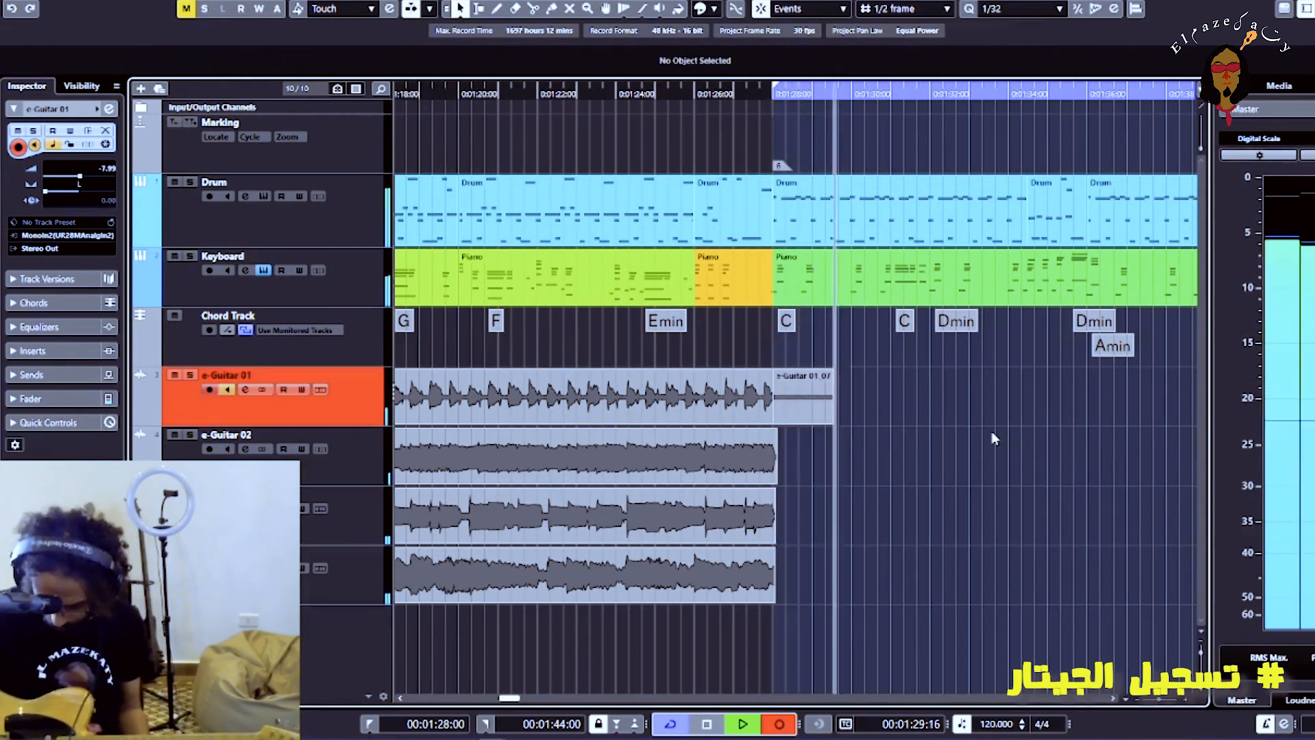
key(space)
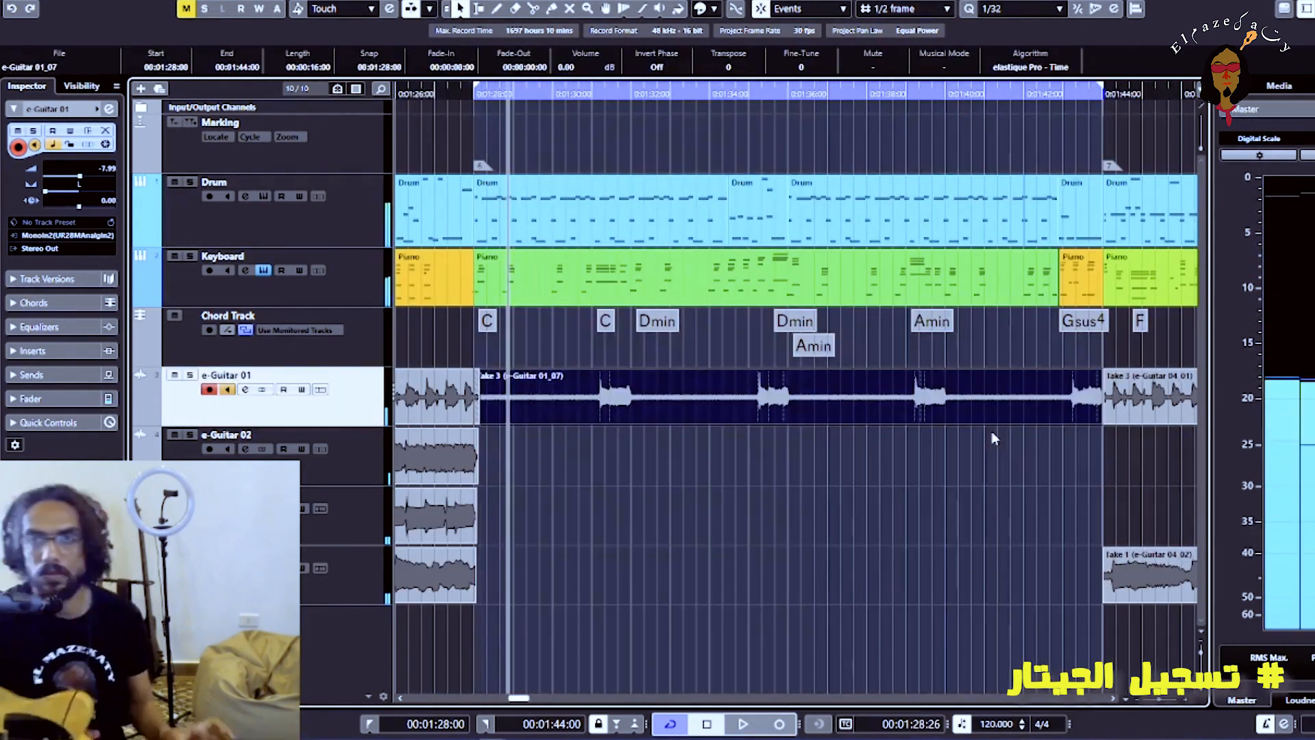
Trim the silence before the first chord of the new e-Guitar 01 take and align its start at 00:01:31:05
click(594, 91)
key(h)
key(h)
key(h)
key(h)
key(h)
drag(1024, 411, 1033, 433)
drag(890, 407, 875, 418)
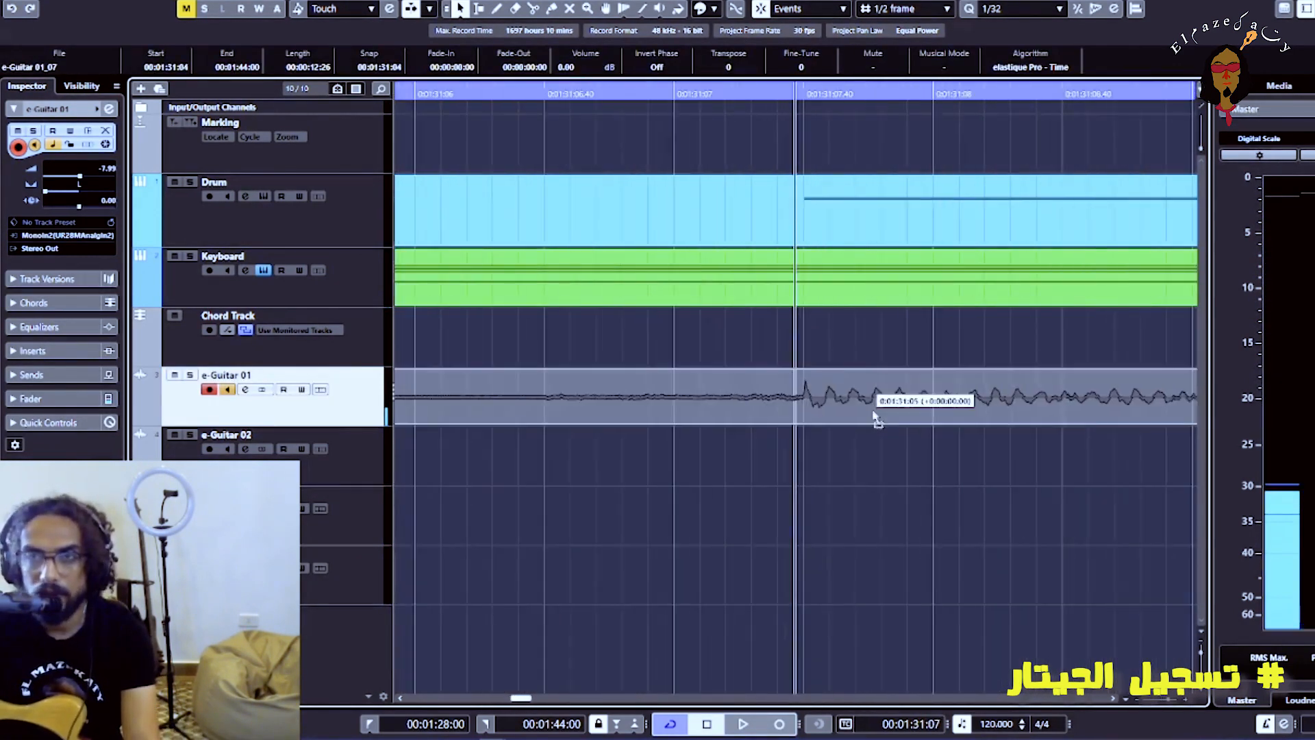
key(g)
key(g)
key(g)
key(g)
Turn off input monitoring on e-Guitar 01 and play the section to check the take's timing
click(228, 389)
key(space)
key(g)
key(g)
key(g)
Split the e-Guitar 01 take just before each remaining chord hit, with the last cut at 00:01:43:06
key(g)
key(h)
key(h)
key(h)
key(h)
key(h)
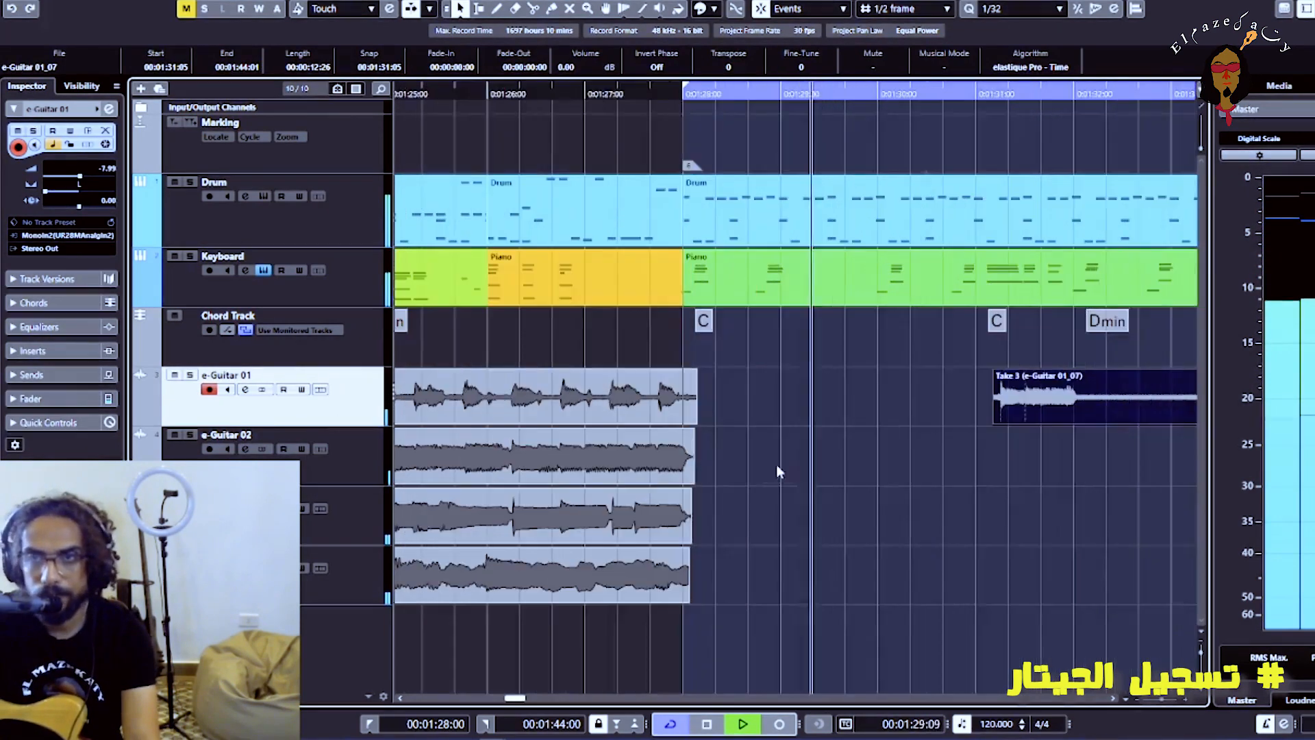
key(g)
key(g)
key(g)
key(g)
key(3)
click(1007, 404)
Select the split e-Guitar 01 pieces together and shorten their ends to remove the silence after each chord
key(g)
key(g)
click(906, 409)
key(h)
key(h)
Play the edited e-Guitar 01 chords, turn off the cycle so playback runs into the next section, and stop
key(h)
click(795, 411)
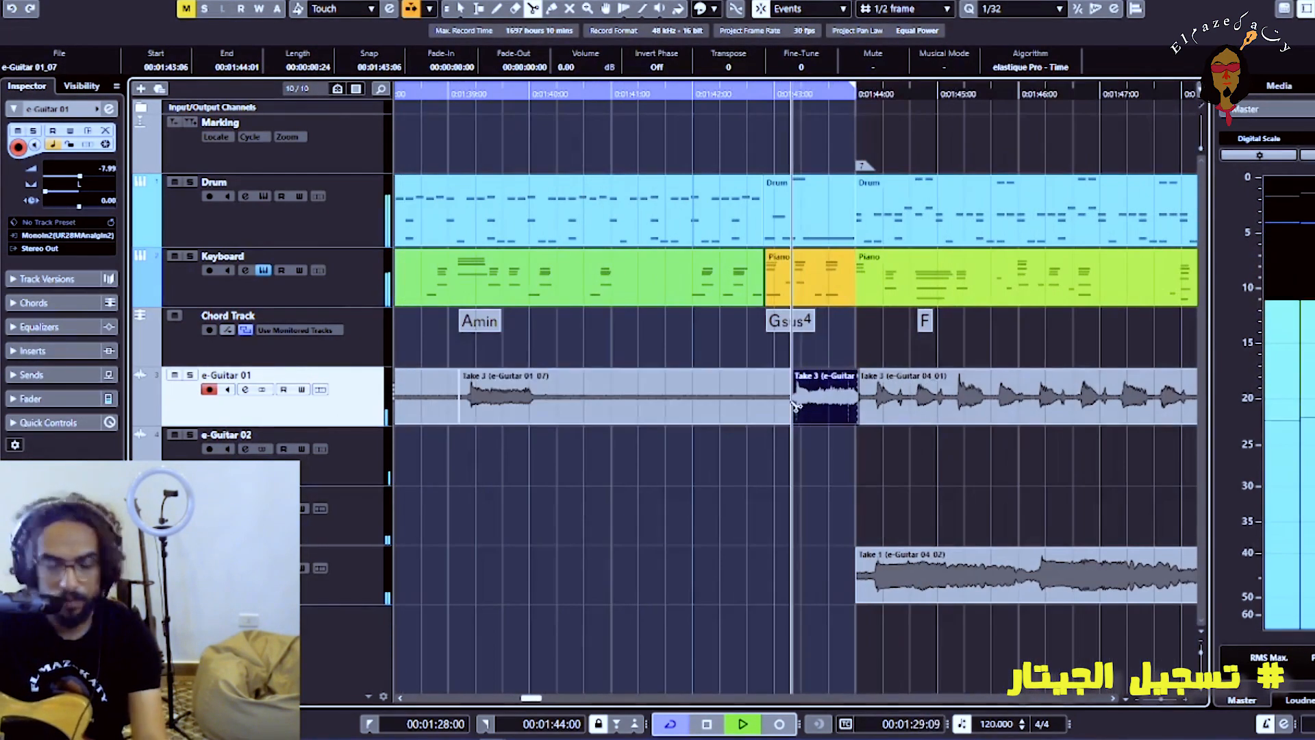
key(g)
key(g)
key(g)
key(1)
drag(744, 445, 490, 407)
drag(659, 420, 561, 438)
key(g)
key(g)
key(space)
click(667, 91)
key(h)
key(h)
key(h)
key(h)
key(h)
key(h)
key(h)
key(h)
key(h)
key(h)
key(h)
key(h)
key(h)
key(g)
key(g)
key(g)
key(g)
key(g)
key(g)
key(space)
key(g)
key(g)
key(g)
key(g)
Set the locators around the whole song, from 00:00:00:00 to 00:02:19:05, and return the playhead to the project start
key(g)
key(g)
key(g)
key(KP_Divide)
key(g)
key(g)
key(g)
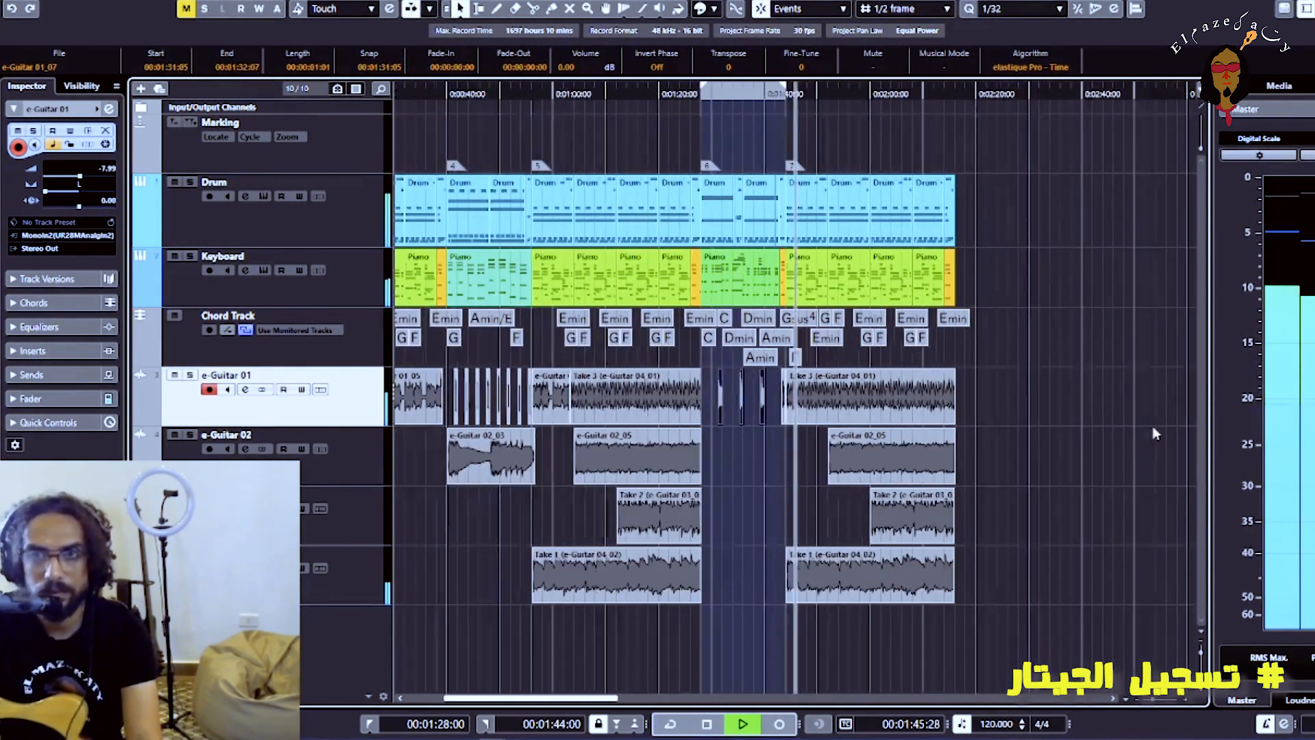
click(1154, 432)
key(space)
key(g)
key(g)
drag(671, 85, 401, 85)
drag(720, 84, 825, 84)
key(h)
key(h)
drag(924, 84, 927, 85)
key(g)
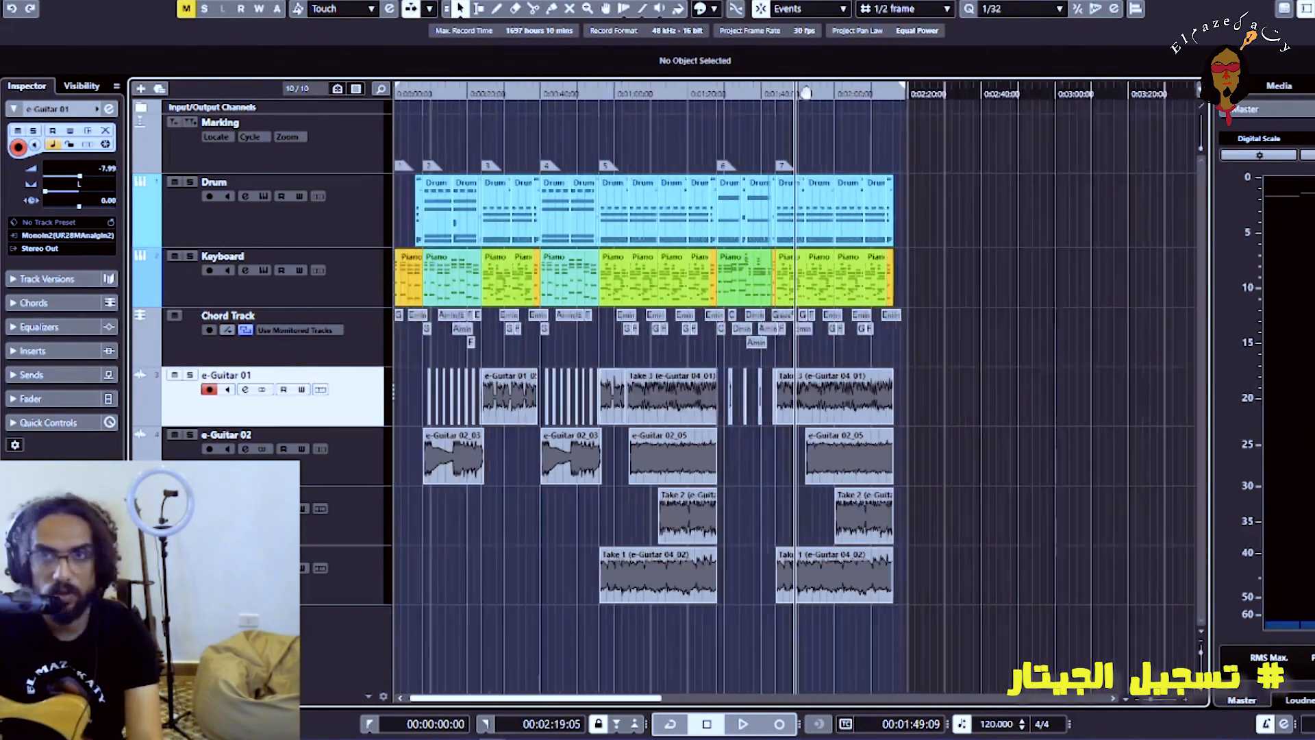
key(g)
key(g)
key(g)
key(g)
key(g)
key(g)
key(KP_Decimal)
key(h)
key(h)
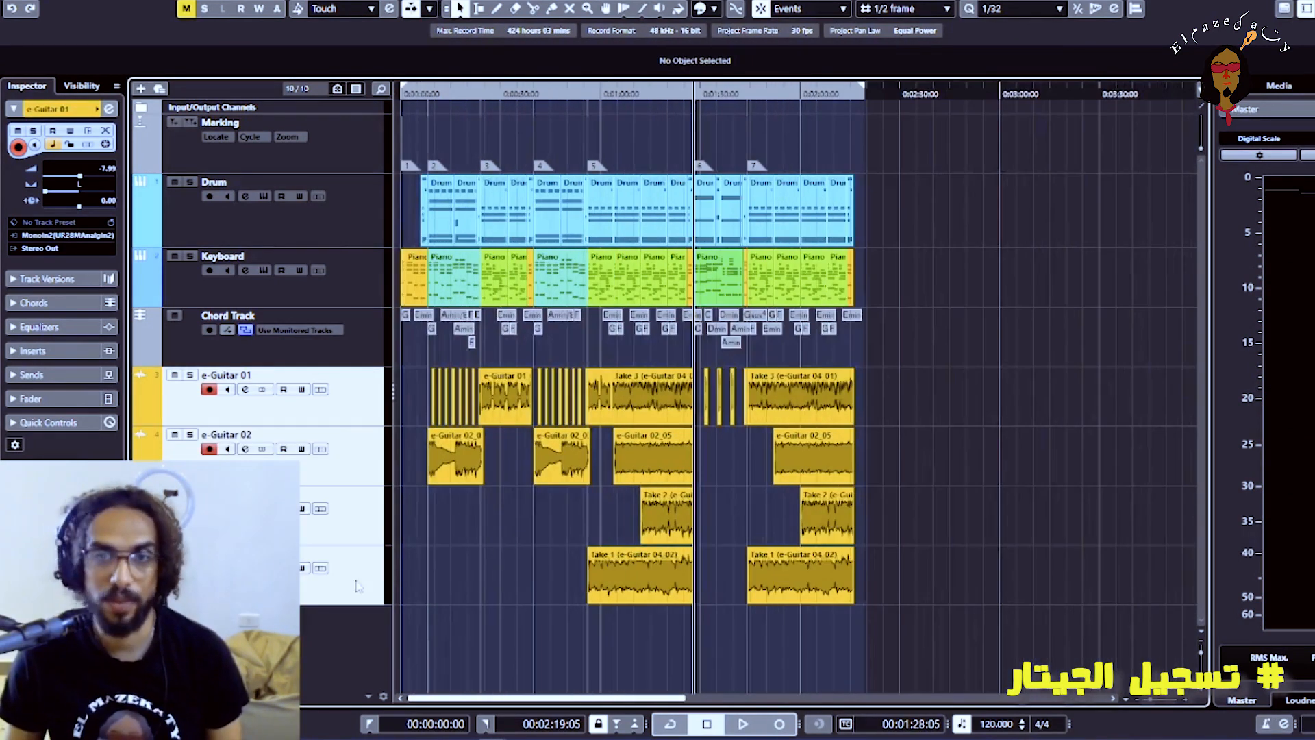
Add a stereo group channel named Pre-Amping to the selected guitar tracks, routed to Stereo Out and created inside a folder
right_click(356, 586)
mouse_move(381, 220)
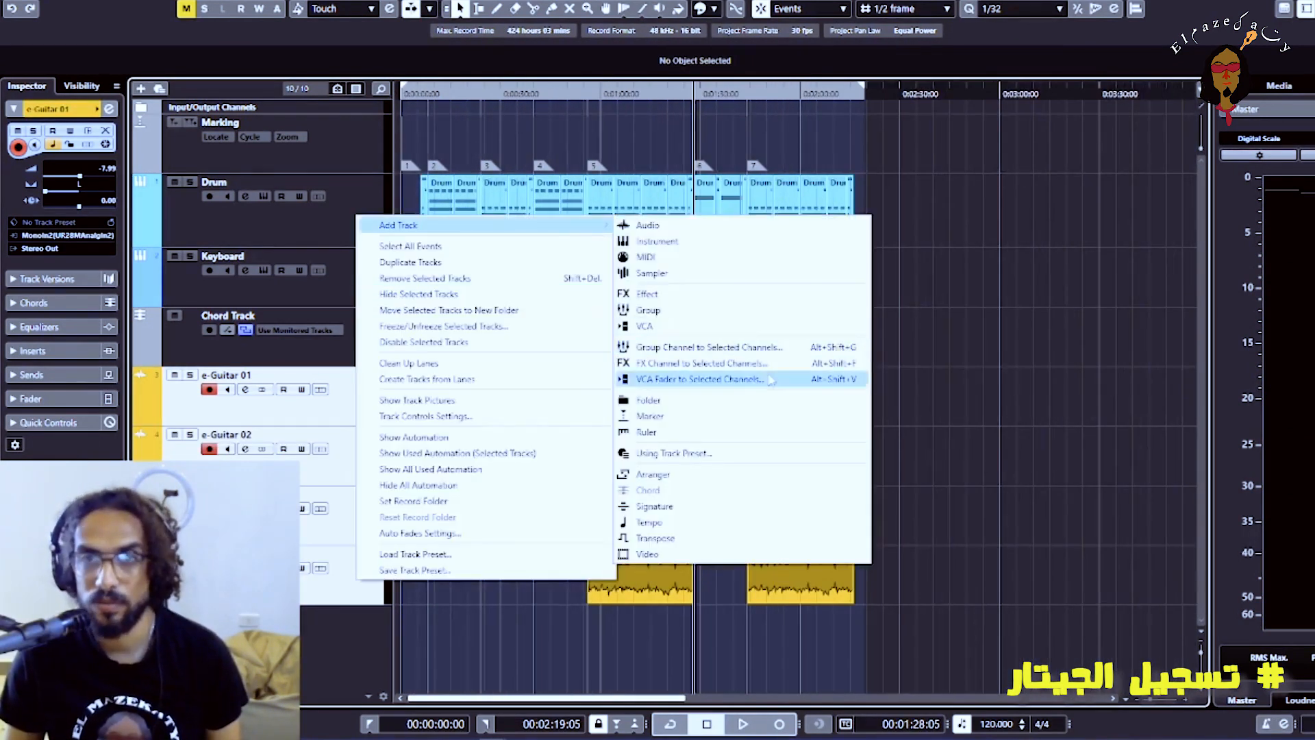
click(737, 356)
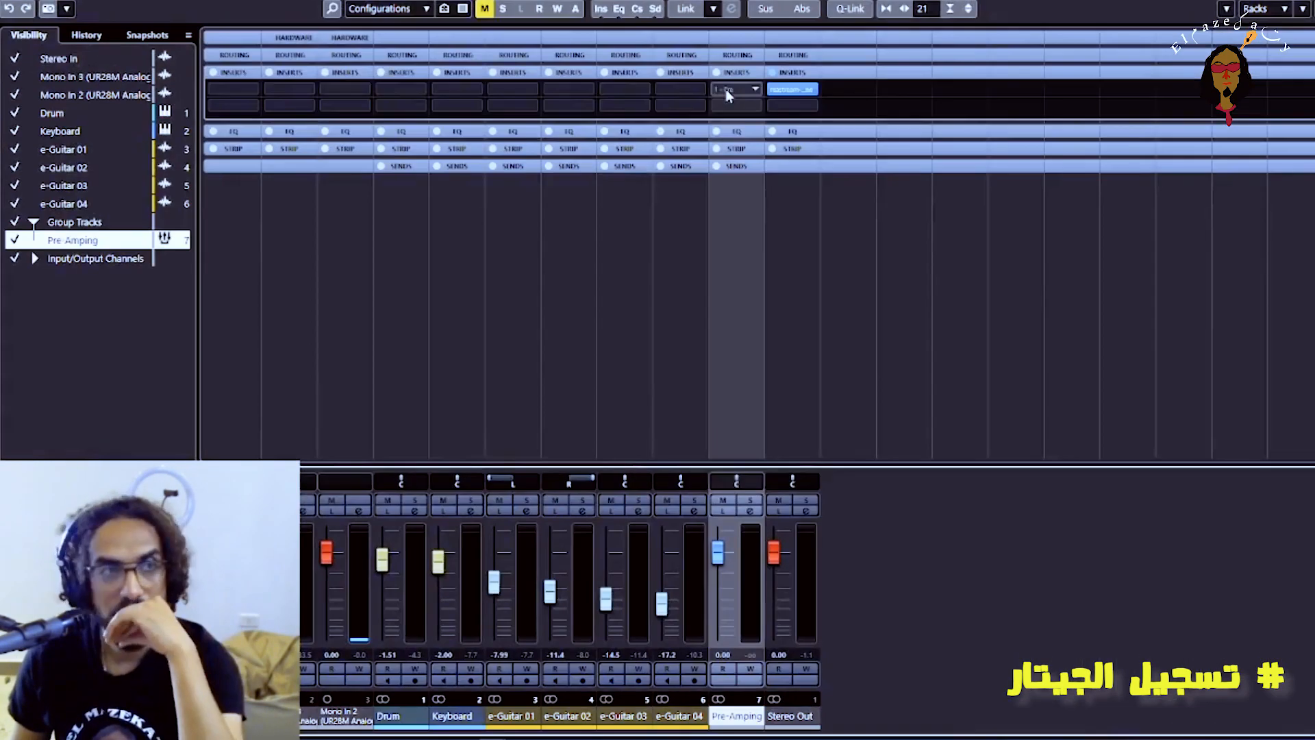
Insert the BIAS_AMP2_x64 plug-in on the Pre-Amping group and move its window clear of the tracks
click(729, 92)
text(bias)
click(795, 132)
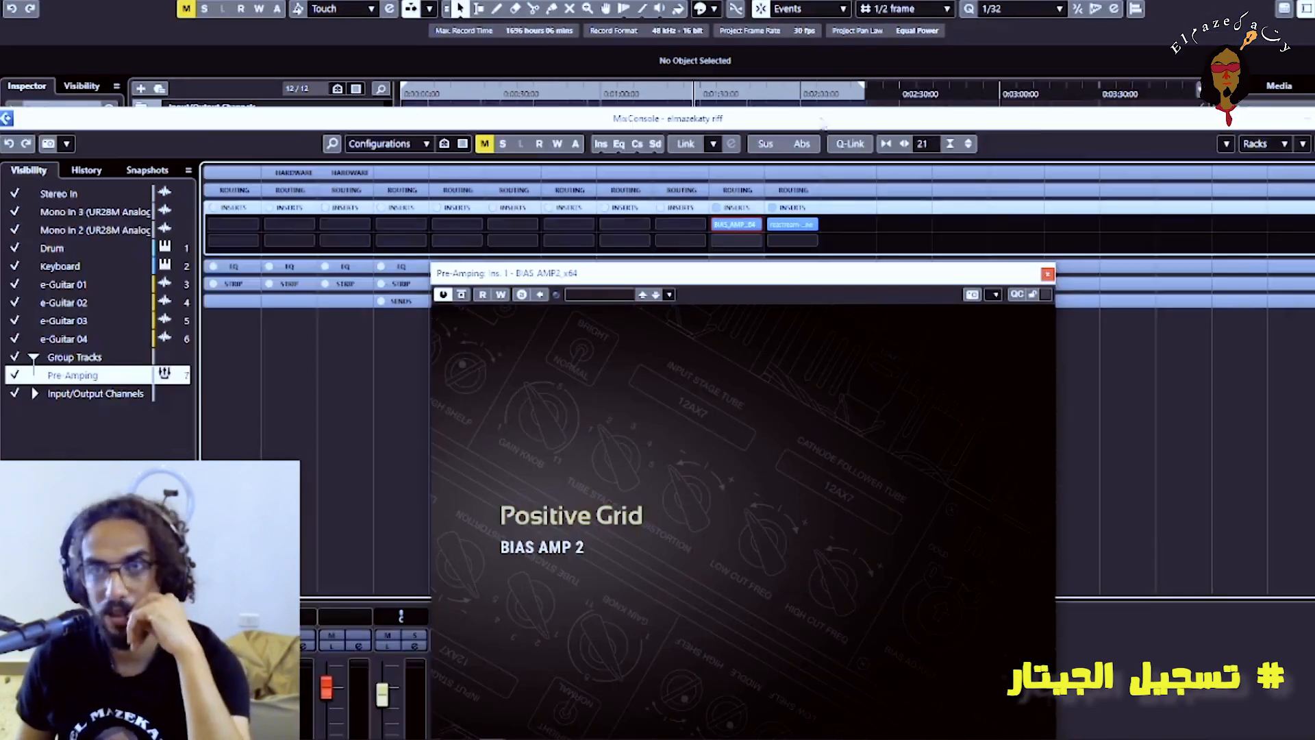
drag(760, 273, 1009, 161)
Play the song briefly from about 00:00:05:28 to hear the guitars through the '76 RC-120 amp
click(425, 94)
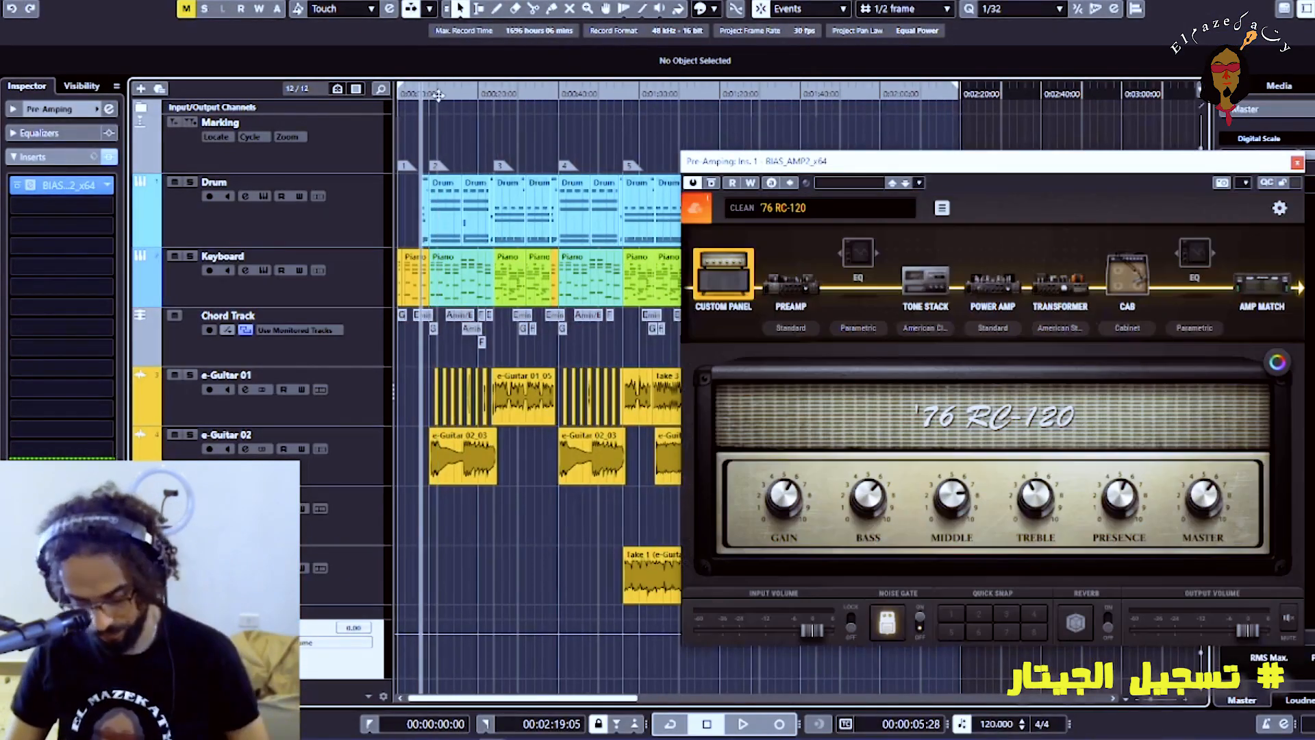
key(h)
key(h)
key(h)
key(h)
key(h)
key(space)
Load the James Fender preset from the amp's Blues category, audition it with the song, and close the plug-in window
key(space)
click(822, 215)
click(713, 303)
click(927, 435)
click(557, 491)
key(space)
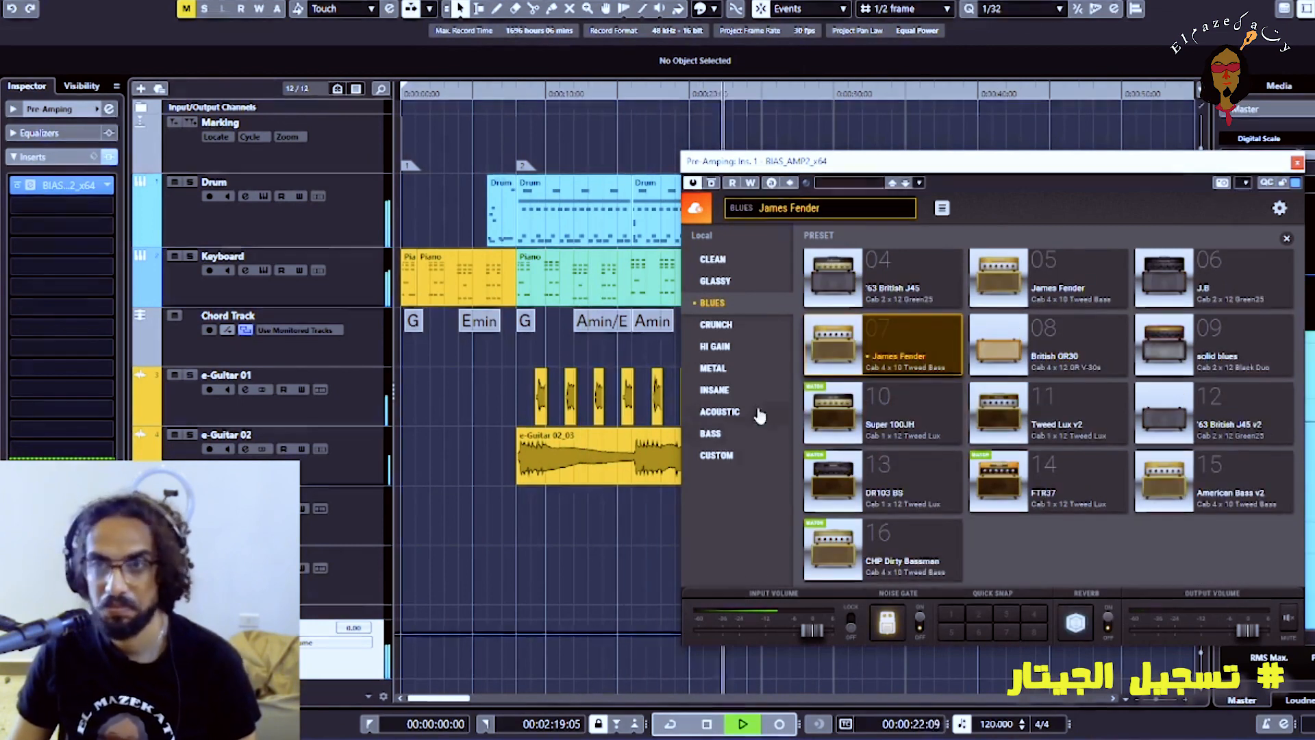
drag(1077, 162, 763, 167)
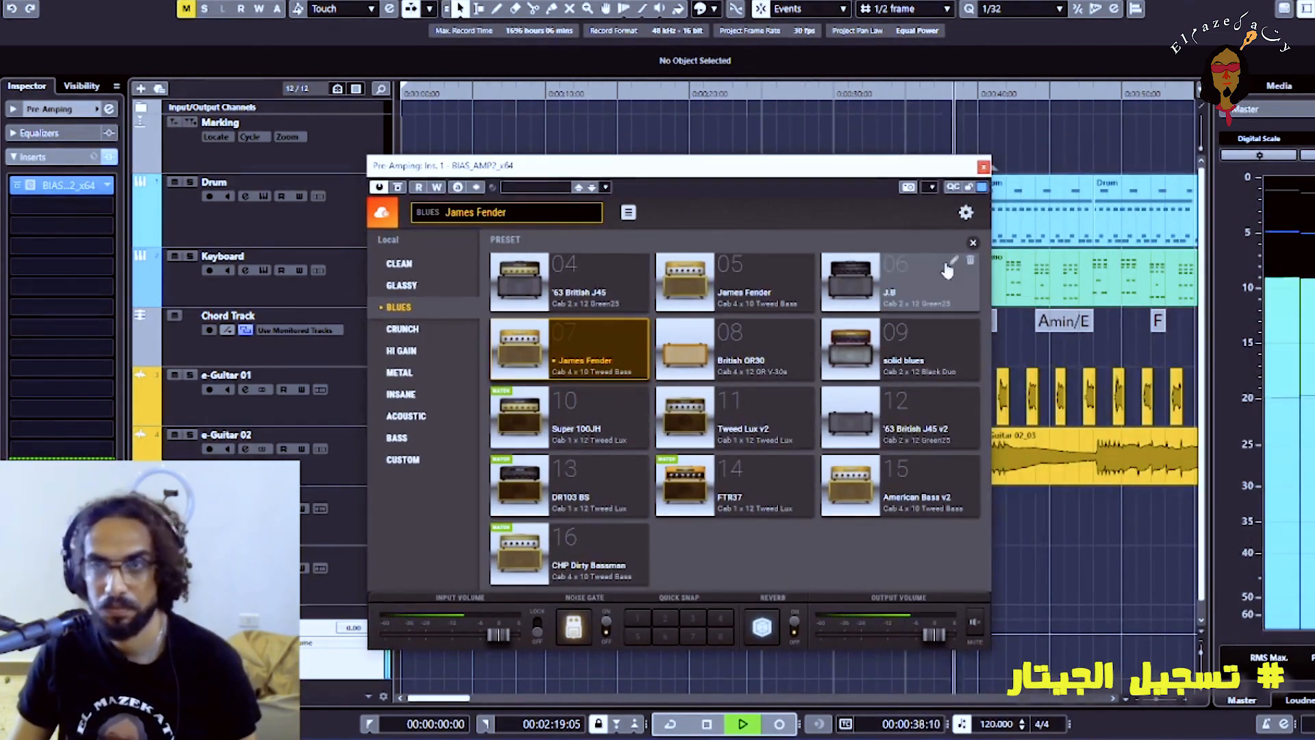
click(984, 167)
click(328, 475)
key(space)
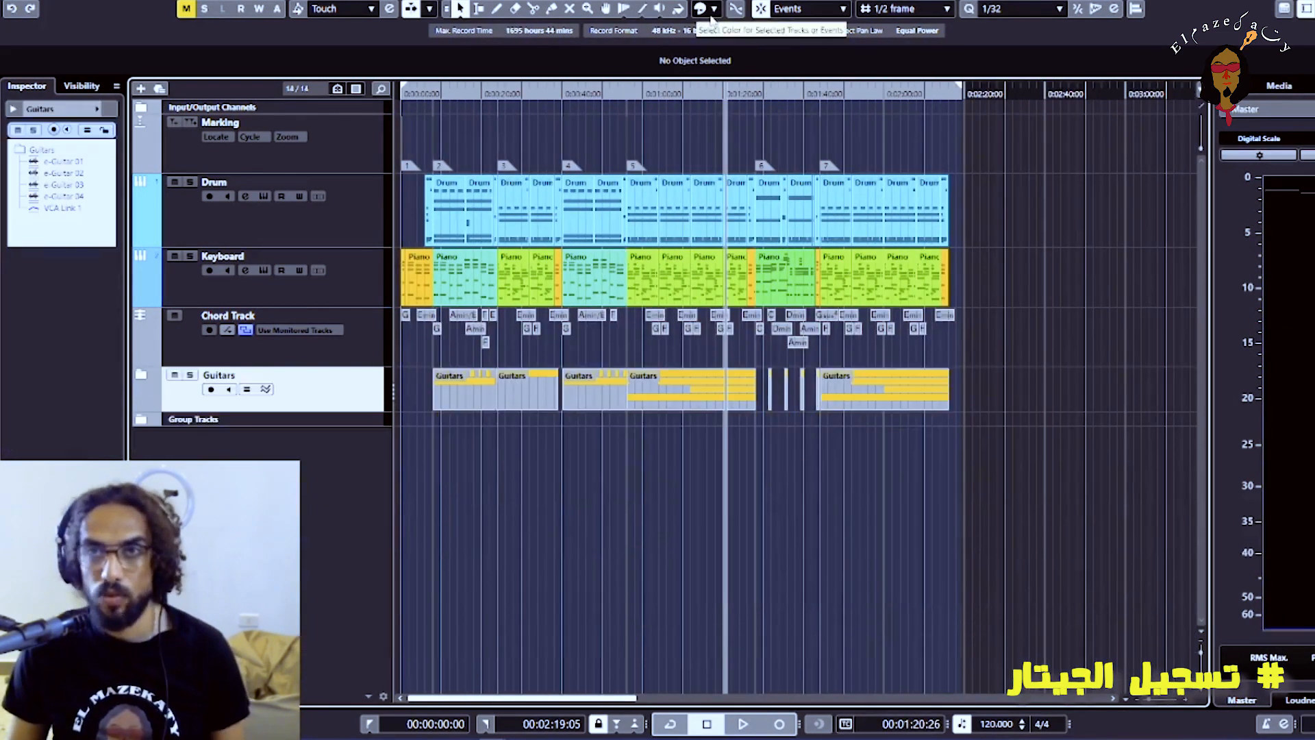
Color the Guitars folder track yellow, expand the track folders and color the selected lower track green
click(714, 9)
click(754, 50)
click(140, 419)
click(140, 375)
click(363, 625)
click(714, 10)
click(824, 50)
click(365, 639)
click(714, 10)
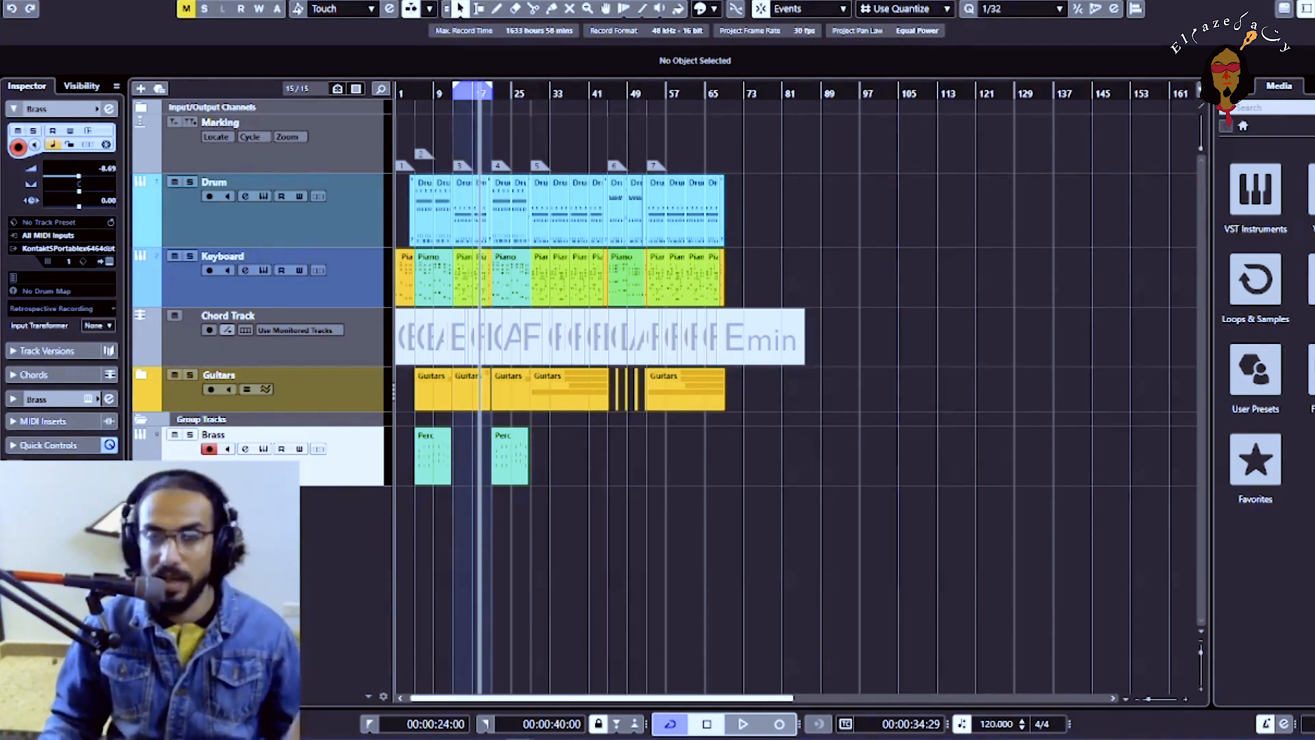
Add a mono audio track named Bass with input UR28M Analog In 1 and output Stereo Out, and move it below Group Tracks
key(h)
key(h)
key(h)
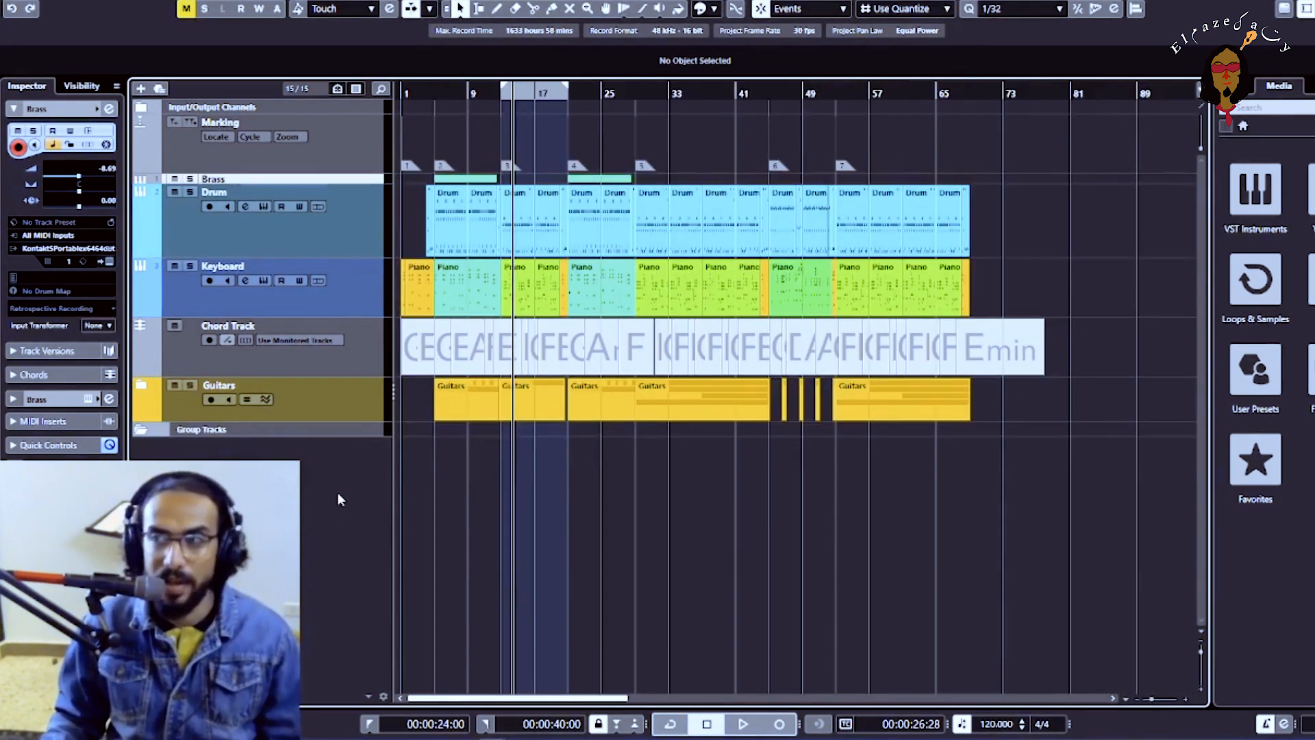
right_click(337, 492)
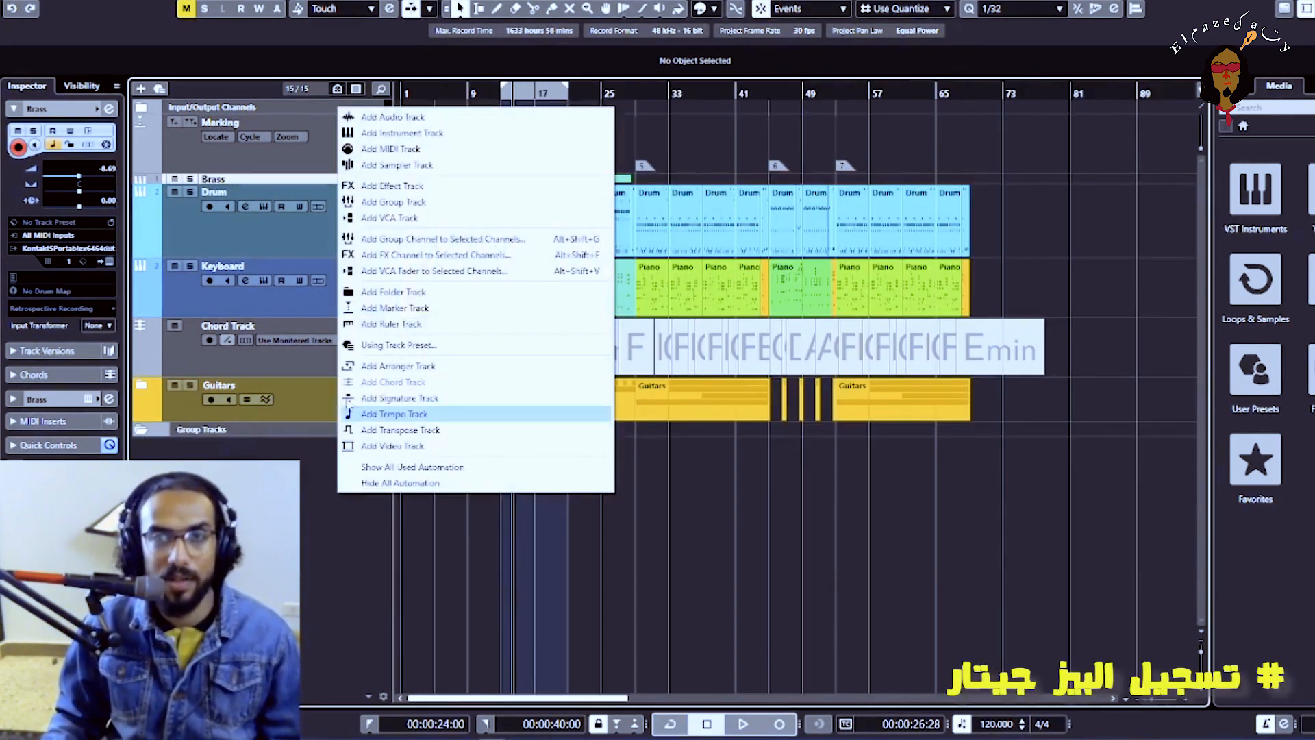
click(396, 118)
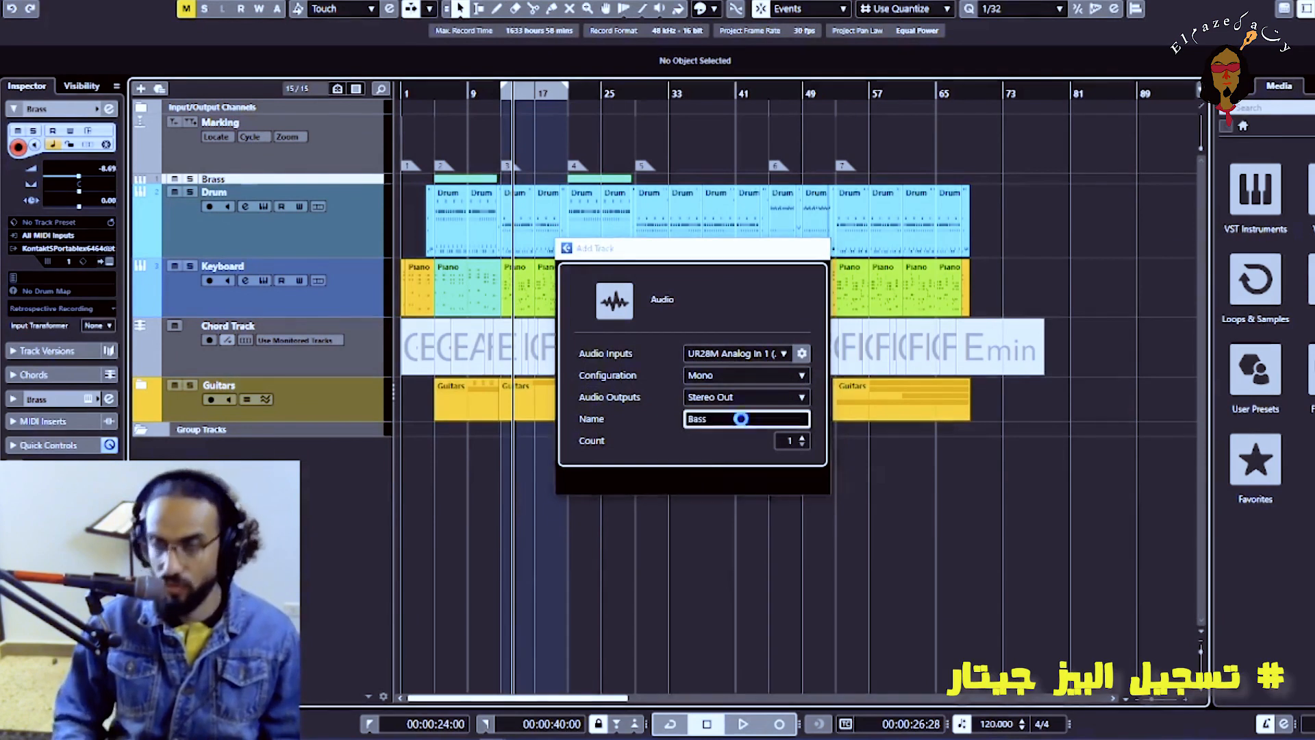
key(Return)
drag(368, 207, 369, 479)
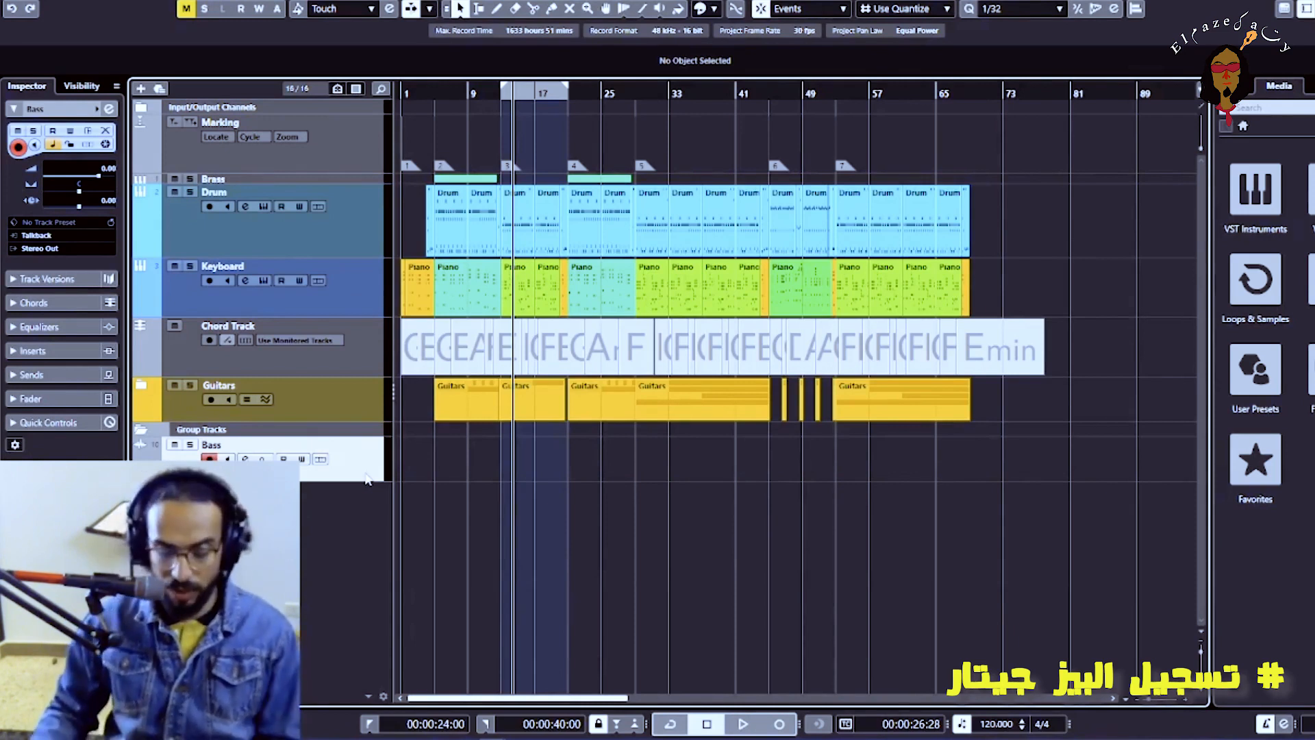
Record a bass guitar take on the Bass track from the start of the song to about bar 14
key(h)
key(h)
key(h)
key(h)
key(h)
key(h)
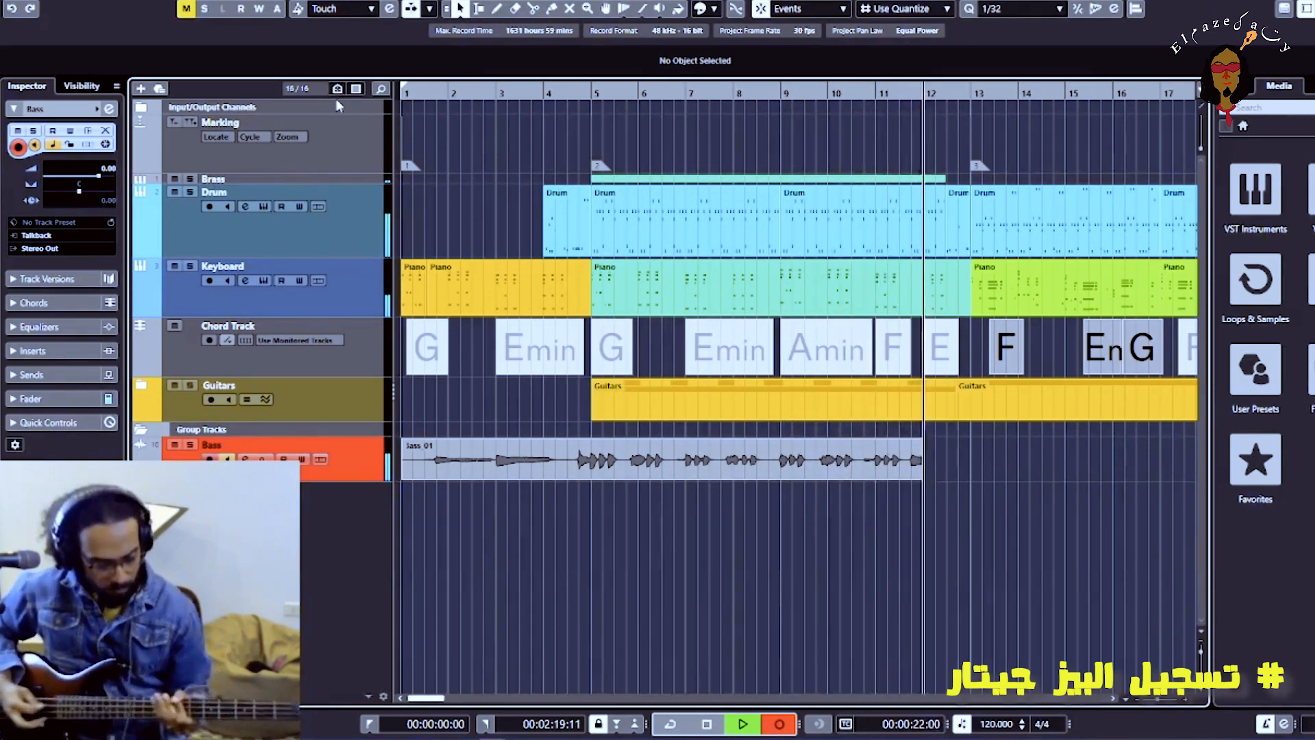
key(space)
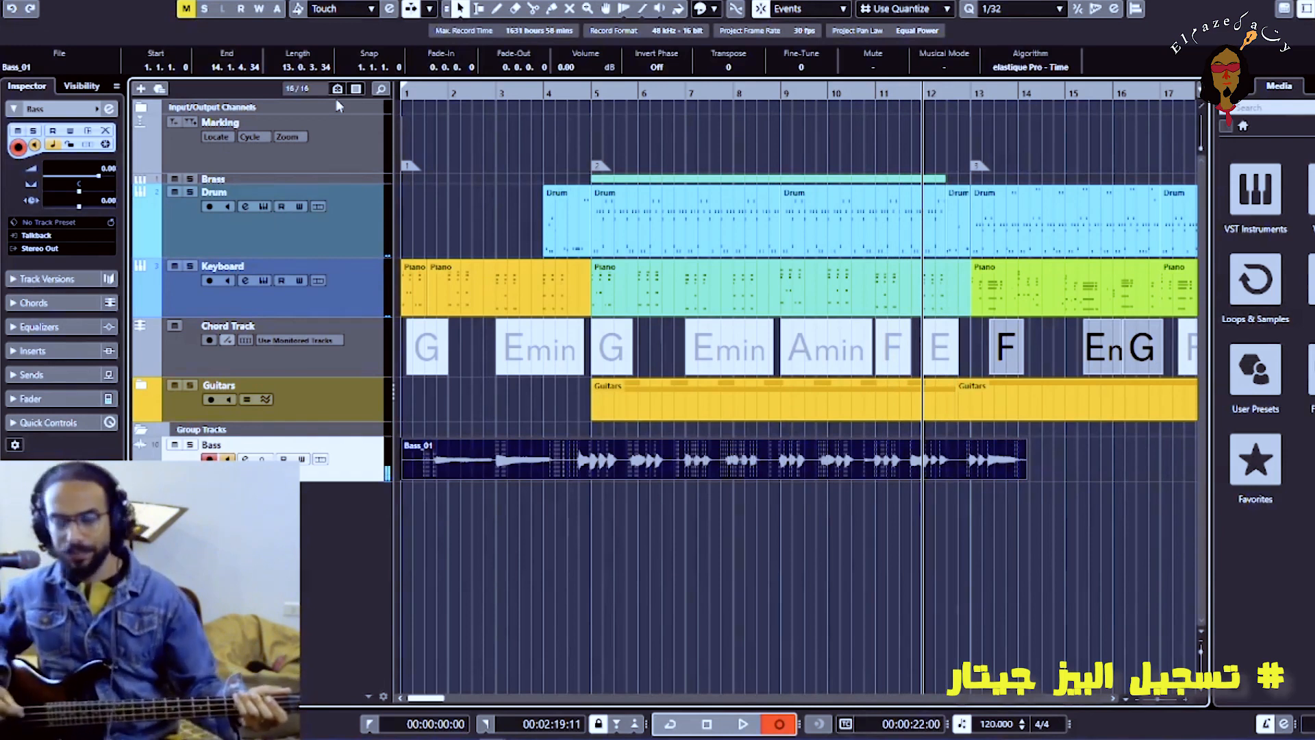
key(space)
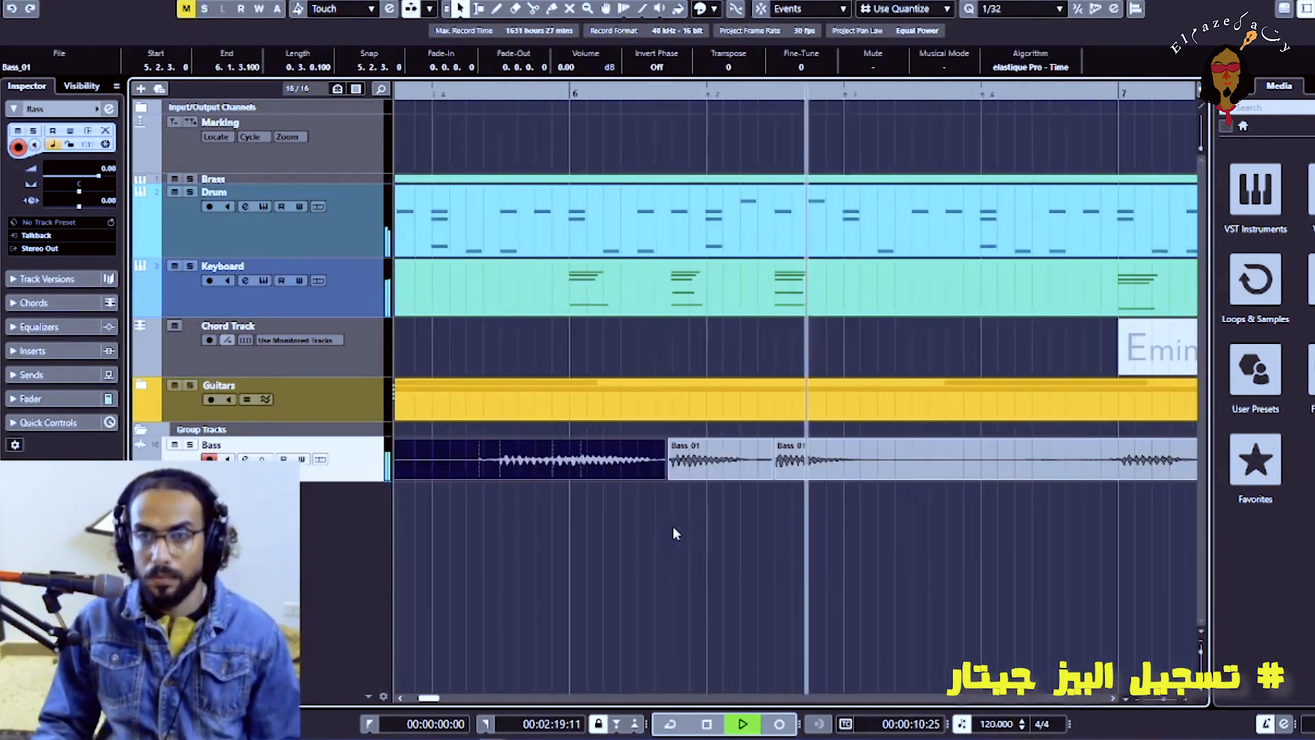
Split the bass recording at the second and third notes of bar 7 and pull the new pieces' starts slightly earlier
click(643, 474)
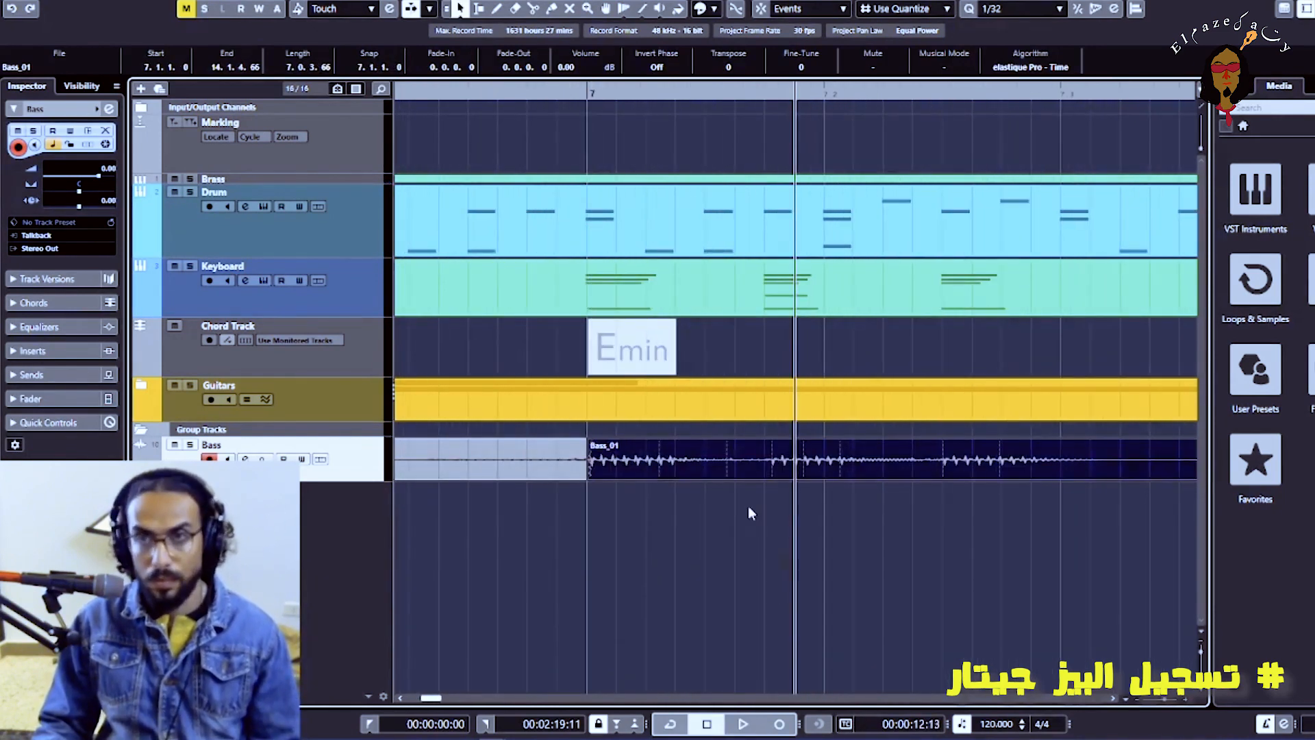
click(942, 471)
click(766, 473)
key(1)
mouse_move(764, 479)
mouse_down()
mouse_move(723, 480)
mouse_move(755, 481)
mouse_up()
drag(767, 479, 756, 483)
drag(942, 480, 936, 481)
click(808, 512)
key(g)
key(g)
key(g)
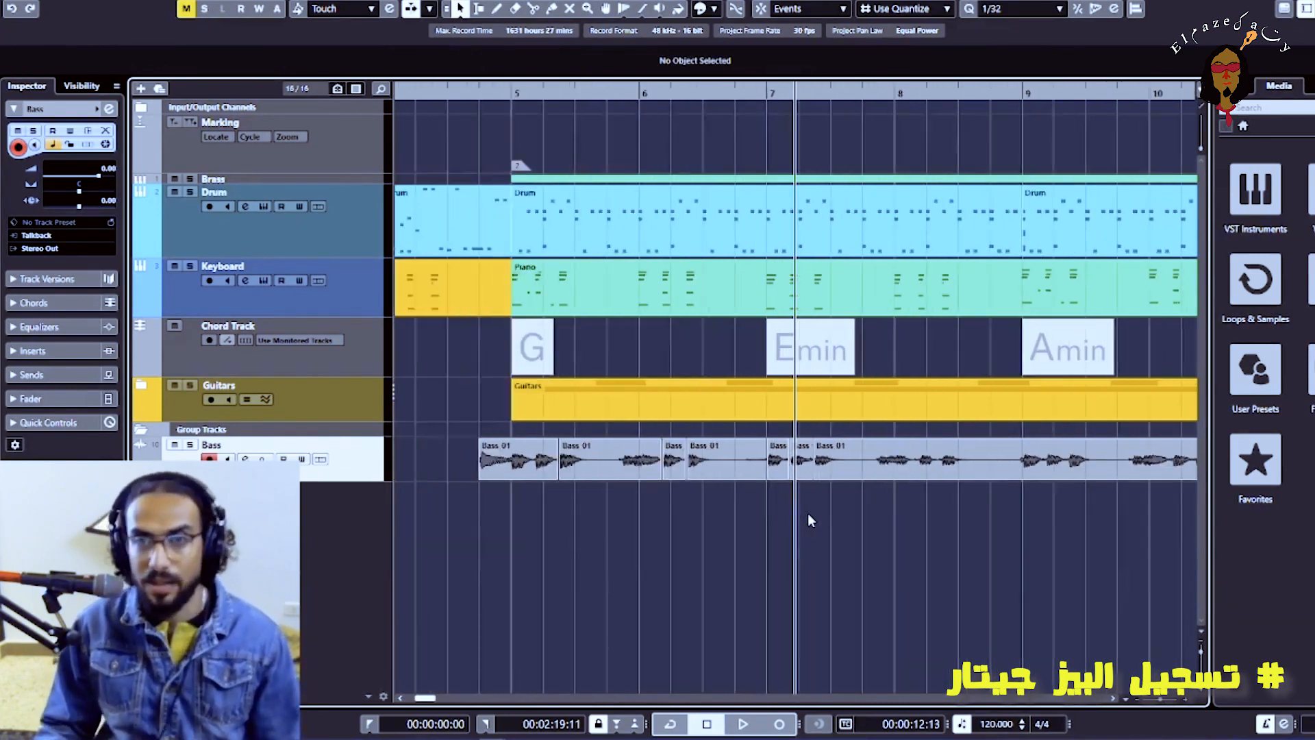
Play back the edited bass around bar 7 to check its timing
key(h)
key(h)
key(h)
click(842, 474)
key(space)
Split the bass recording at the second note of bar 8 and again just after it, and play that passage
key(space)
key(g)
key(g)
key(g)
key(g)
click(717, 517)
key(3)
click(664, 472)
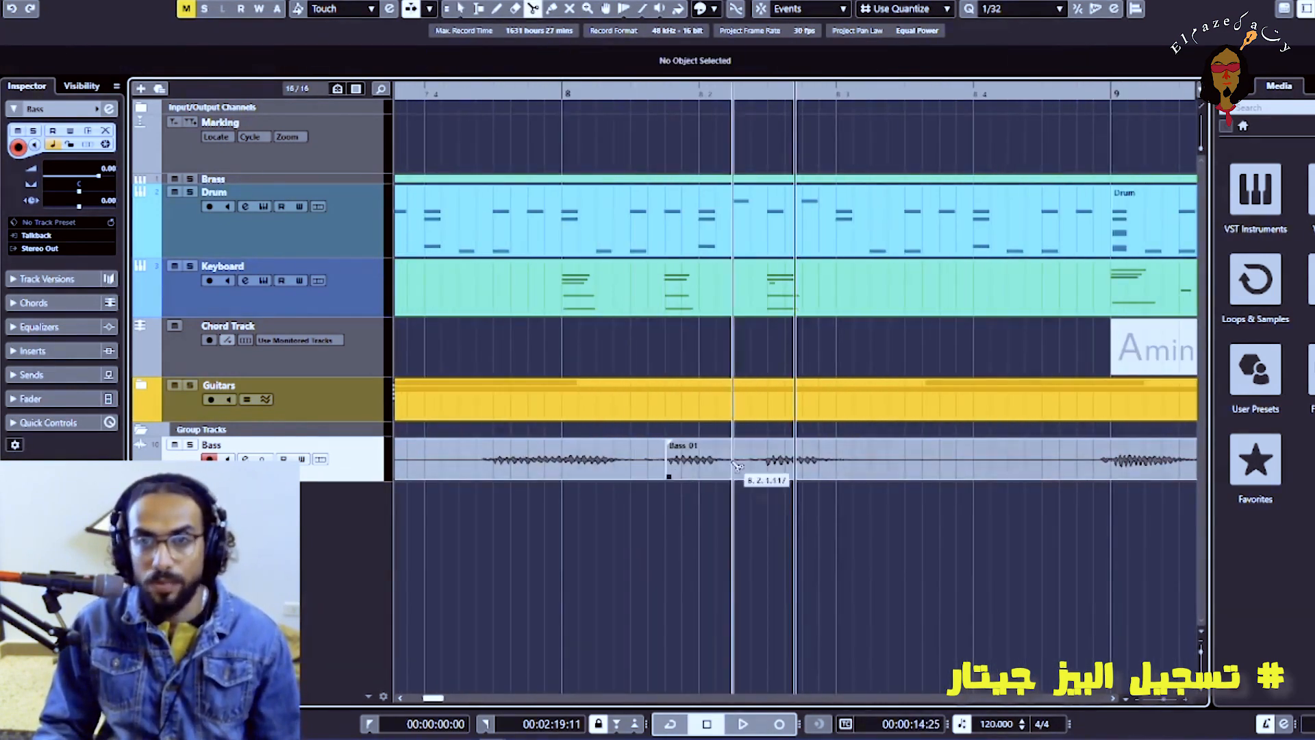
click(731, 473)
key(1)
key(g)
Split the bass recording at the start of bar 9, select the part after the cut and play it
key(space)
key(space)
key(h)
key(h)
key(h)
key(3)
click(999, 467)
key(1)
click(1027, 470)
Split the bass recording at the third note of bar 9 and play the passage from before the cut
key(space)
key(space)
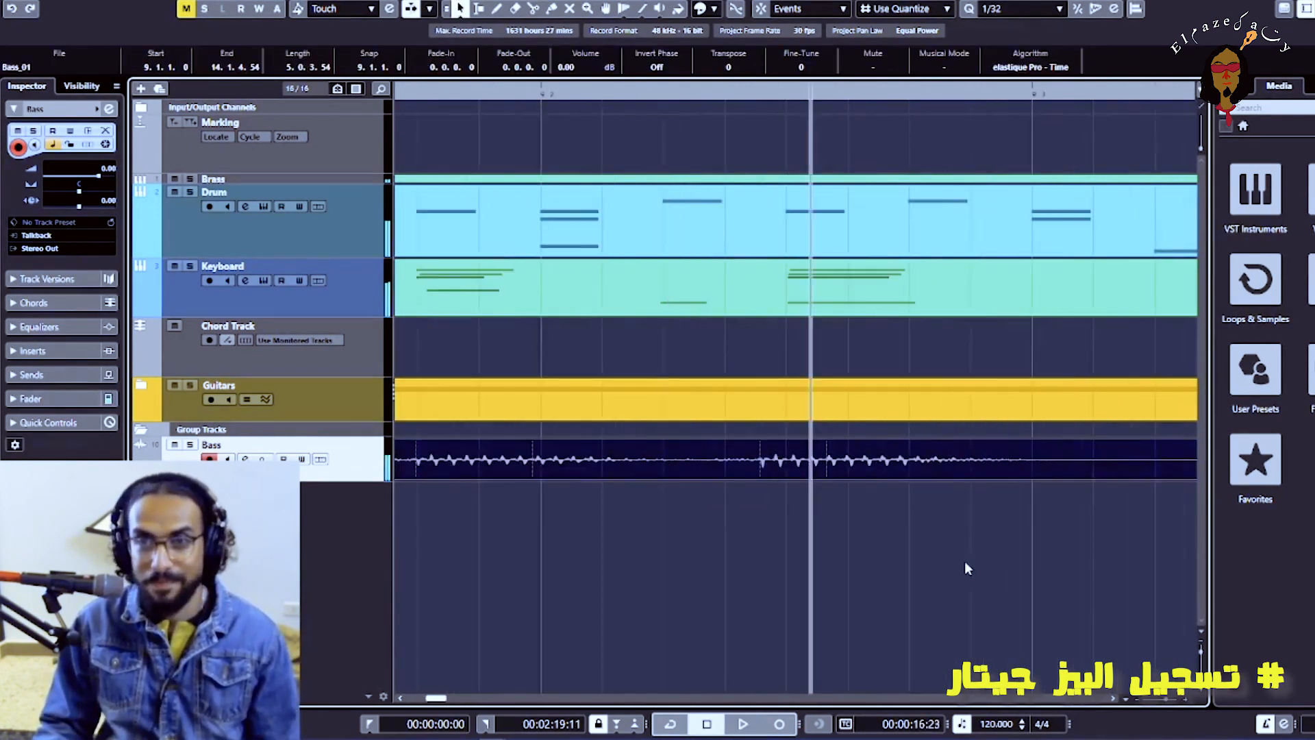
key(3)
click(759, 466)
key(1)
click(778, 514)
key(g)
key(g)
key(g)
key(g)
key(g)
key(g)
click(614, 92)
Split the bass recording around bar 10, nudge the cut piece slightly earlier and play it back
key(space)
key(space)
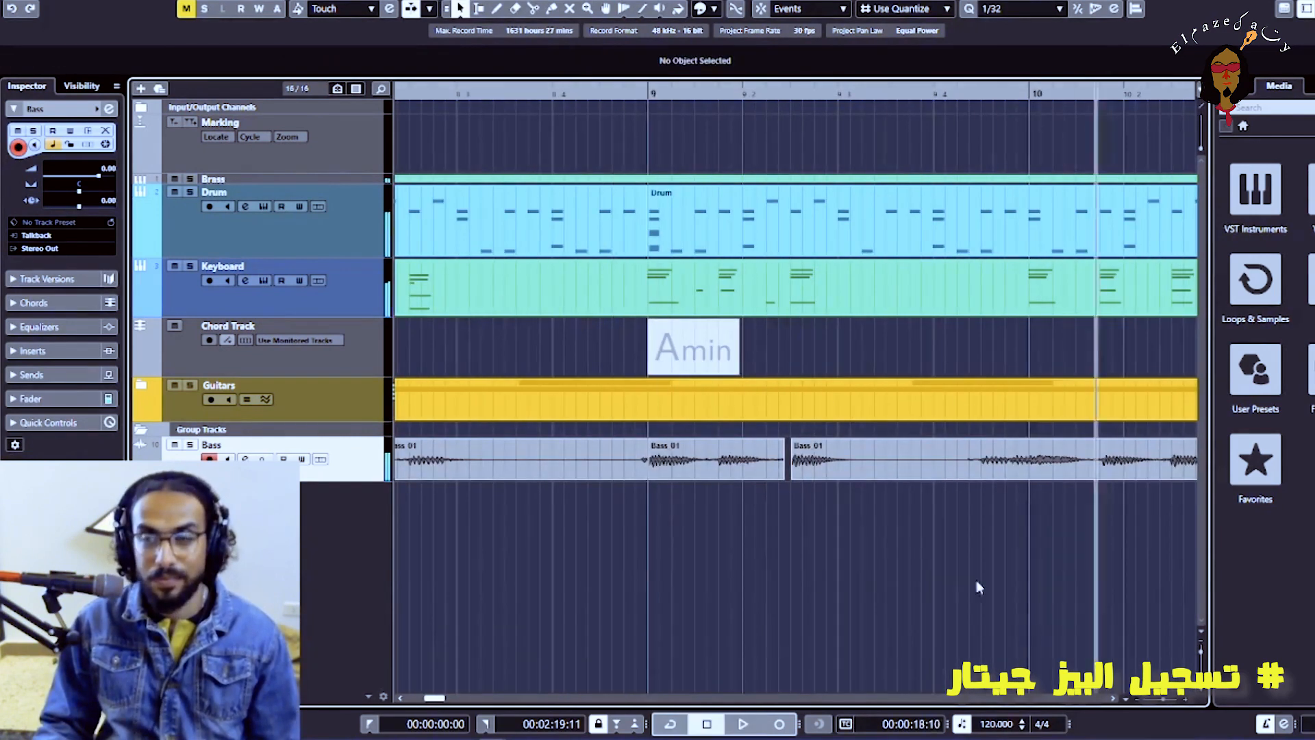
key(h)
key(h)
key(h)
key(h)
key(3)
click(807, 471)
click(978, 471)
key(1)
click(997, 467)
drag(884, 469, 877, 470)
click(832, 542)
key(space)
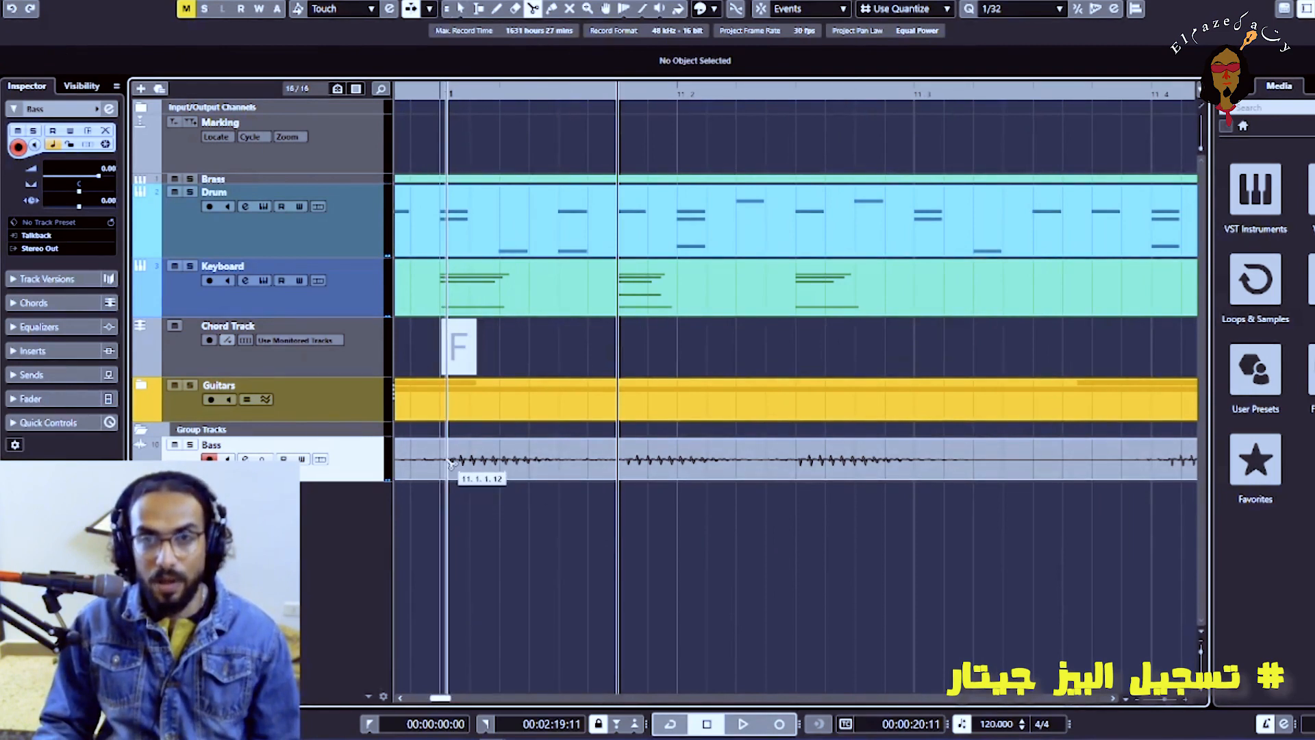
Split the bass recording at the three notes of bar 11 and once more after the last one
click(621, 461)
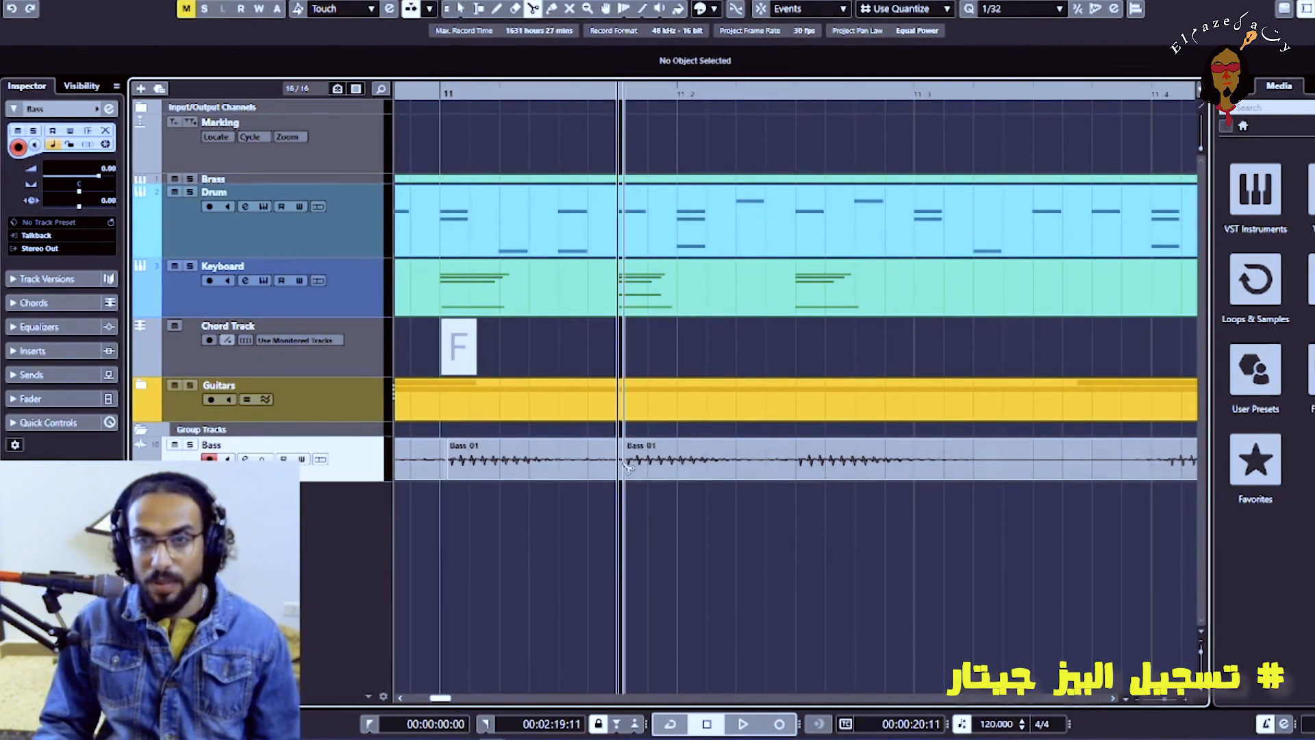
click(798, 470)
click(945, 469)
key(1)
Select the three cut bass pieces in bar 11, quantize their starts to the grid and set the cursor before bar 11
click(809, 459)
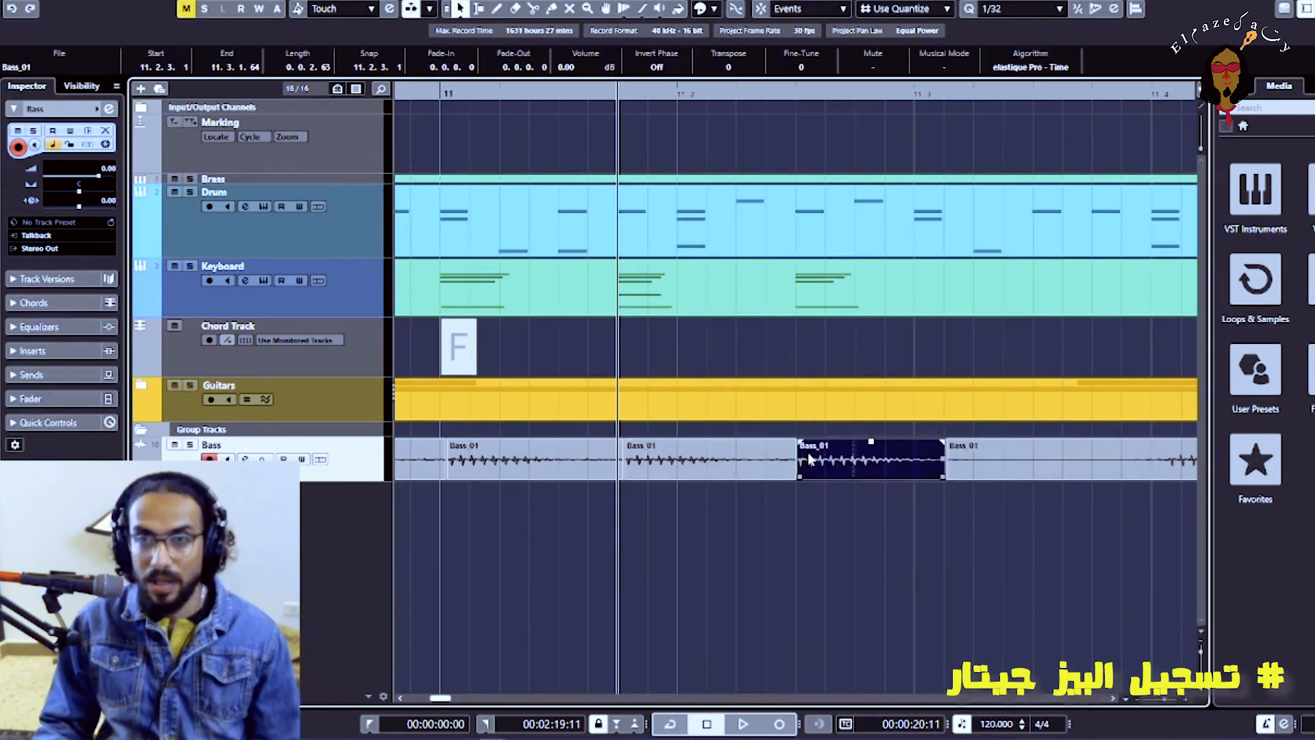
drag(812, 521, 499, 452)
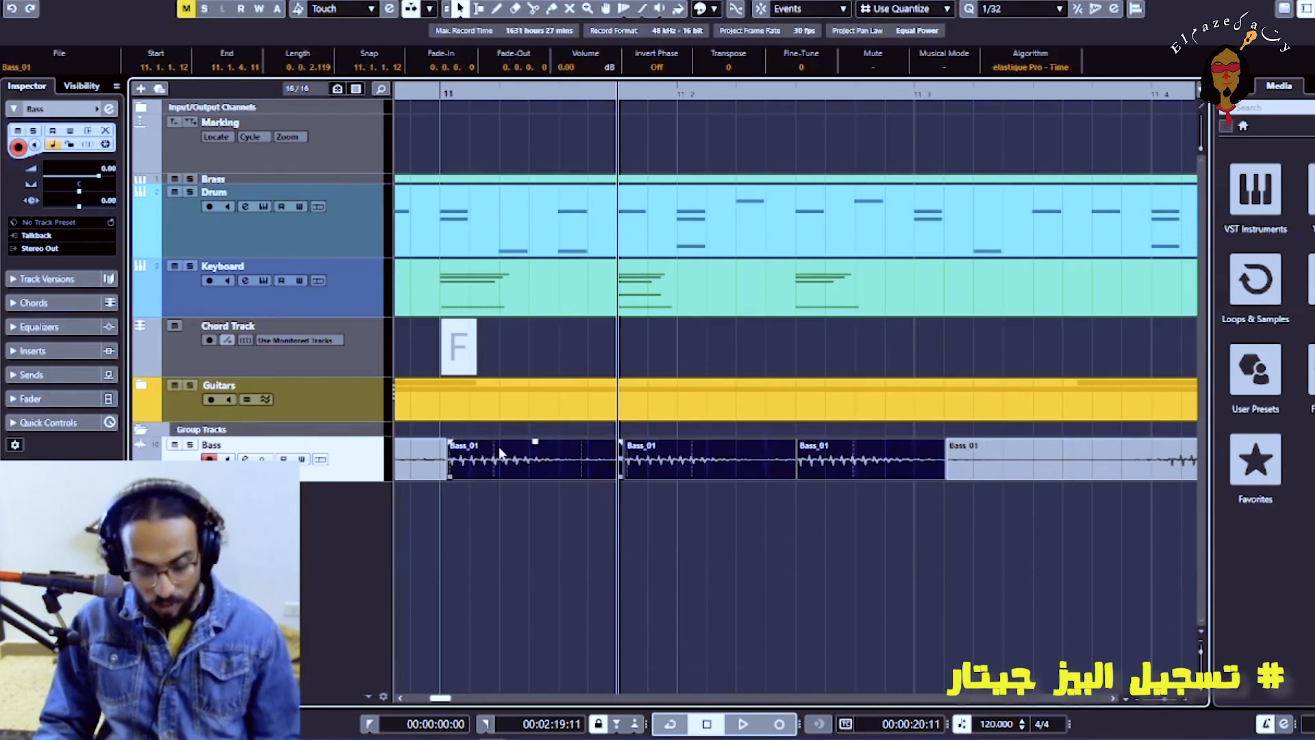
click(761, 526)
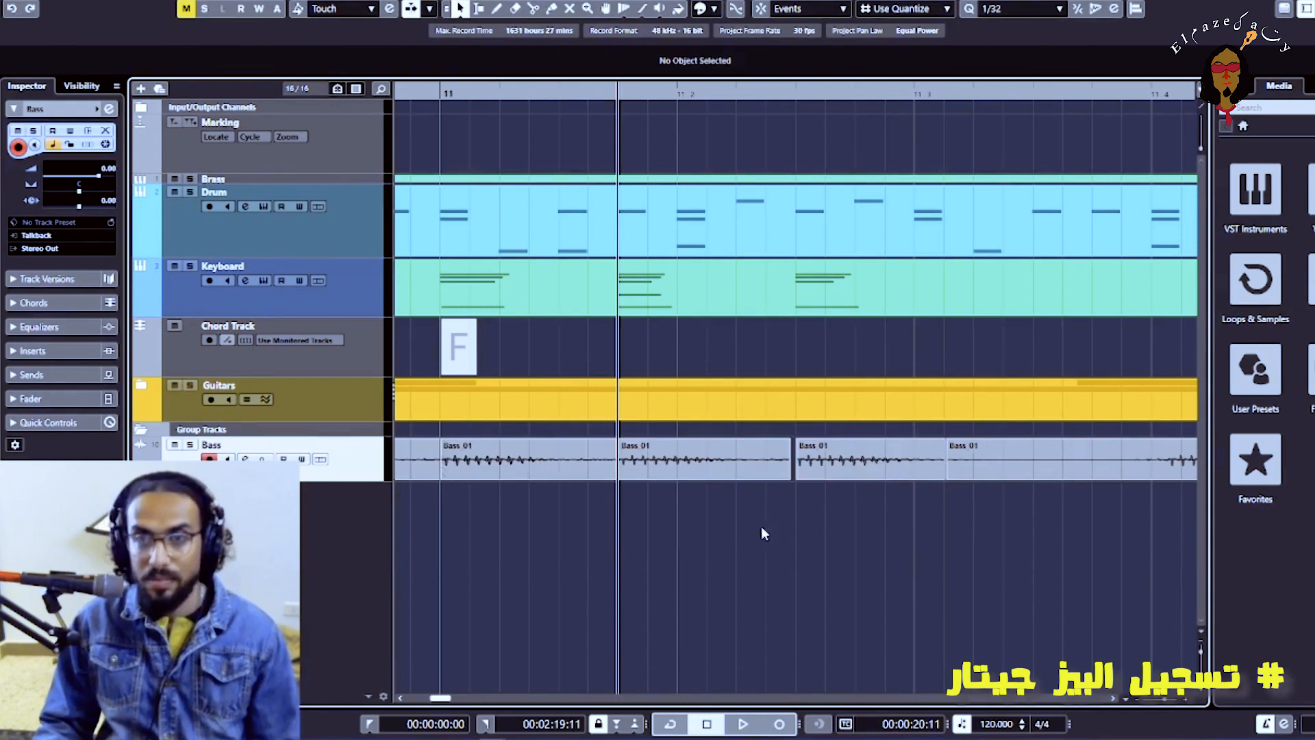
click(403, 92)
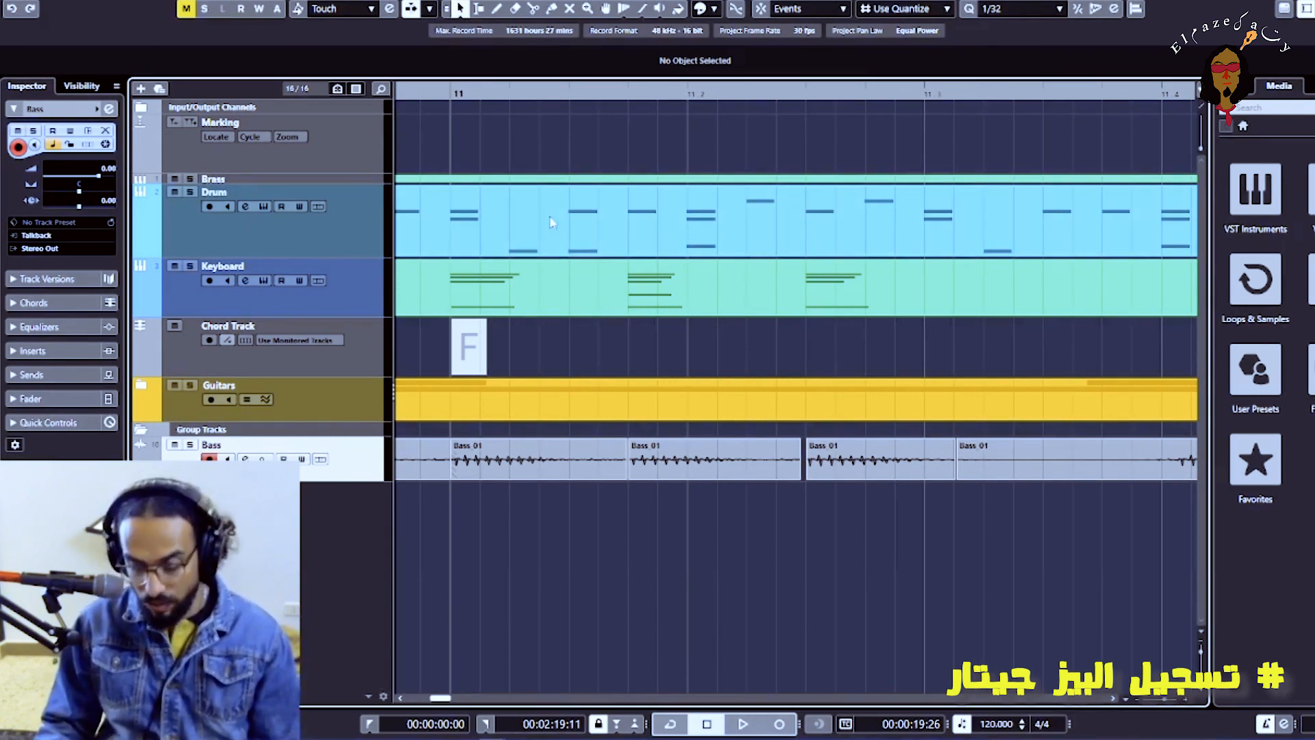
Select all the edited bass pieces between bars 4 and 12 and bounce the selection, replacing the original events
key(g)
key(g)
key(h)
key(g)
key(g)
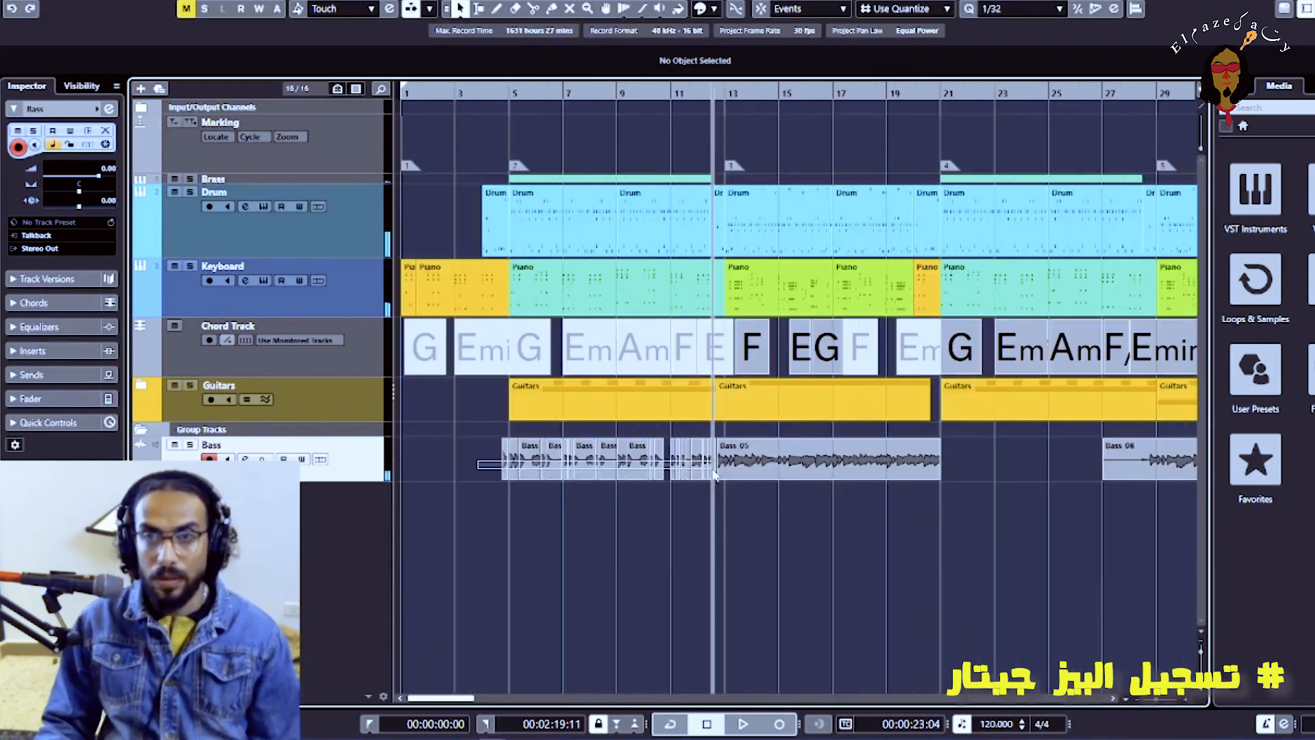
drag(476, 487, 710, 464)
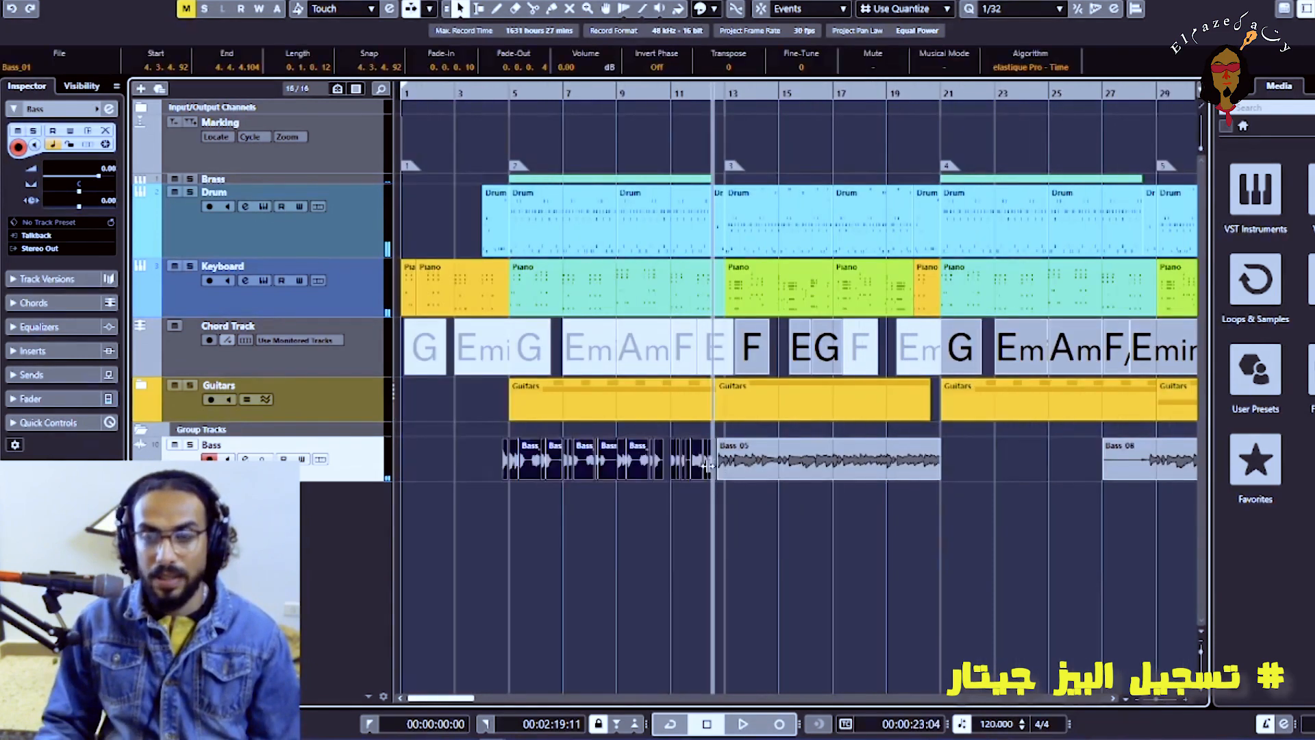
key(h)
key(h)
key(h)
key(h)
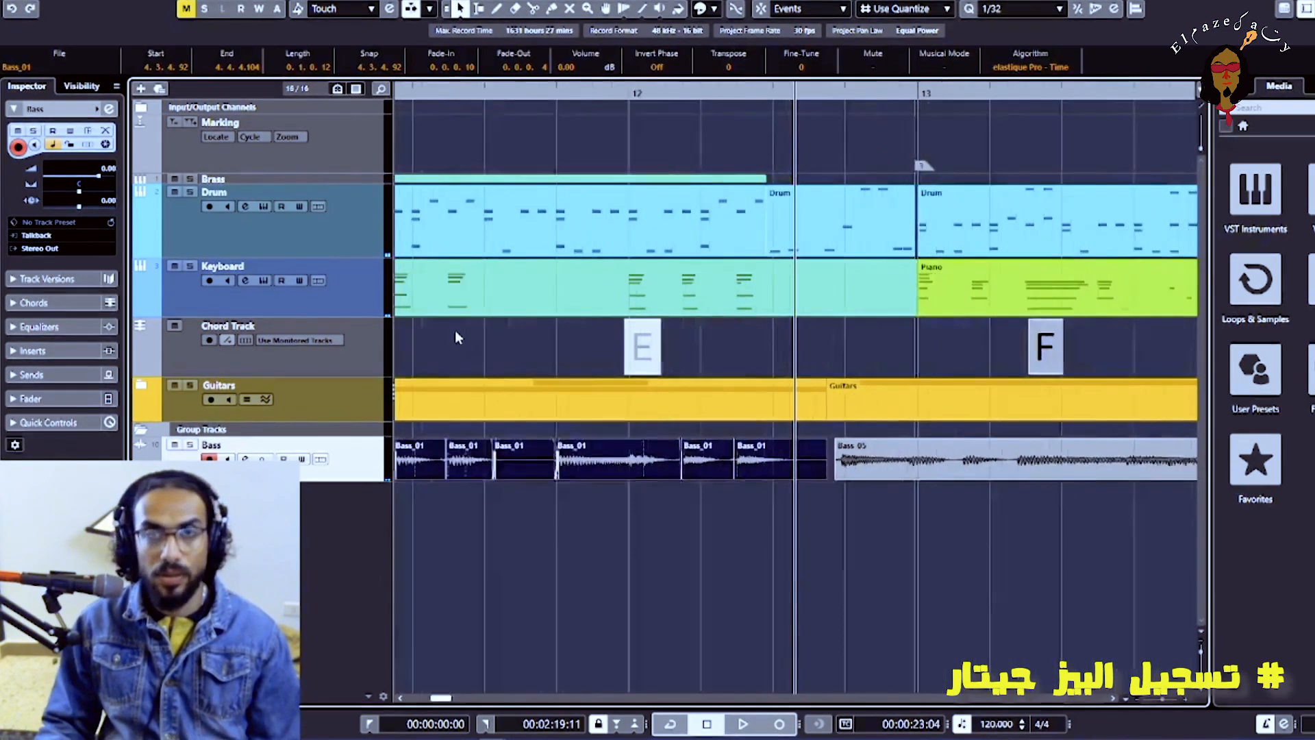
key(g)
key(g)
click(121, 1)
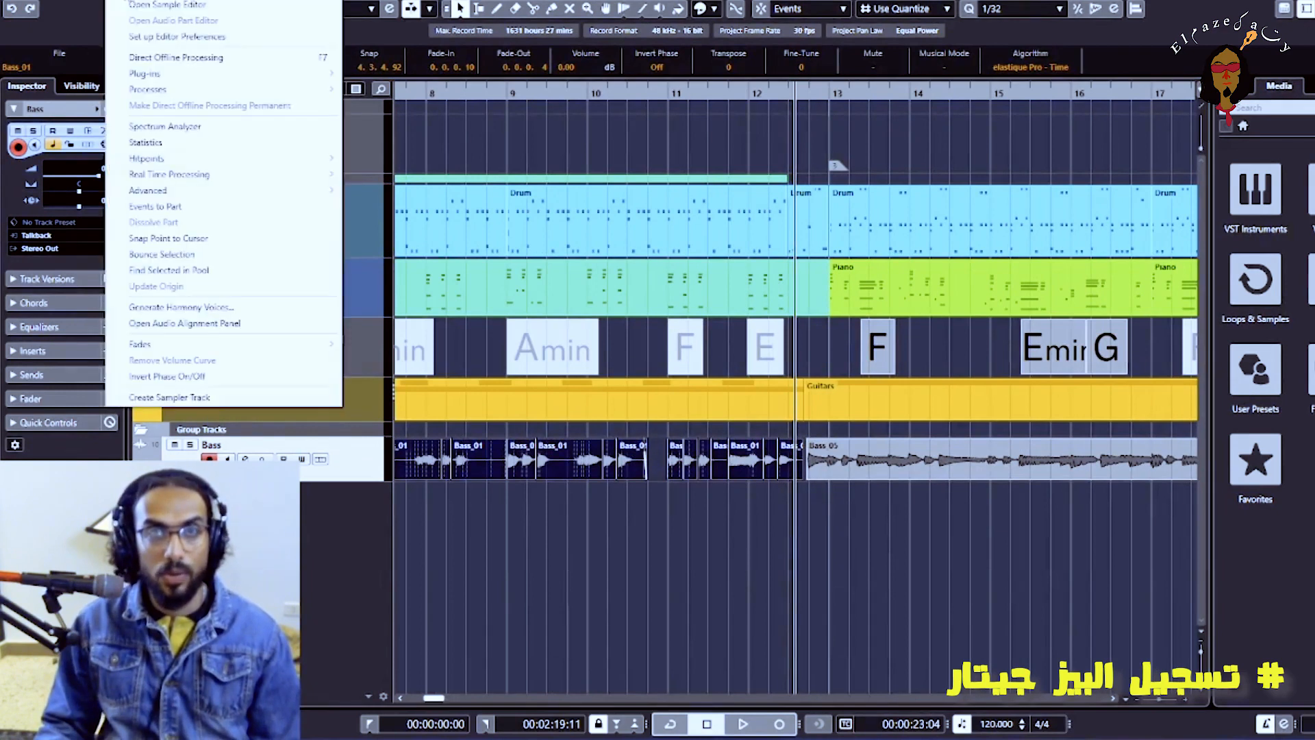
click(206, 254)
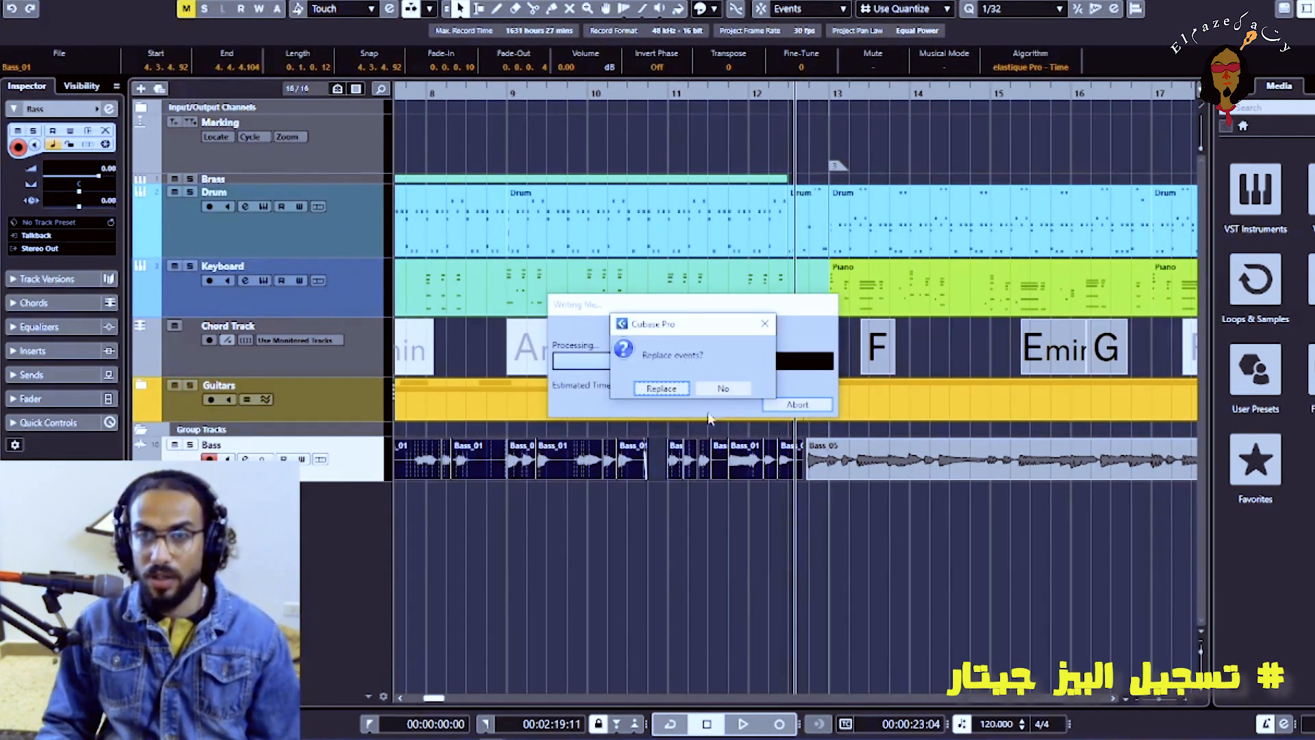
click(661, 388)
key(g)
key(g)
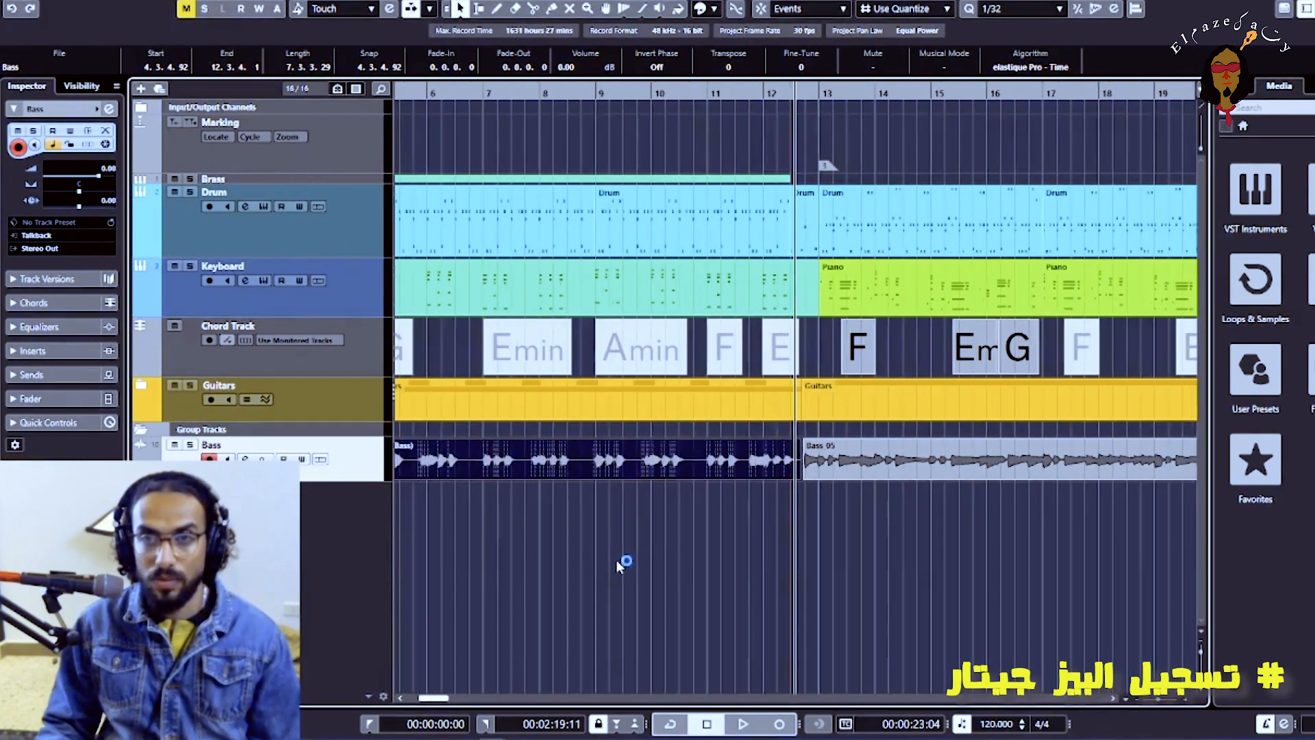
click(615, 560)
key(g)
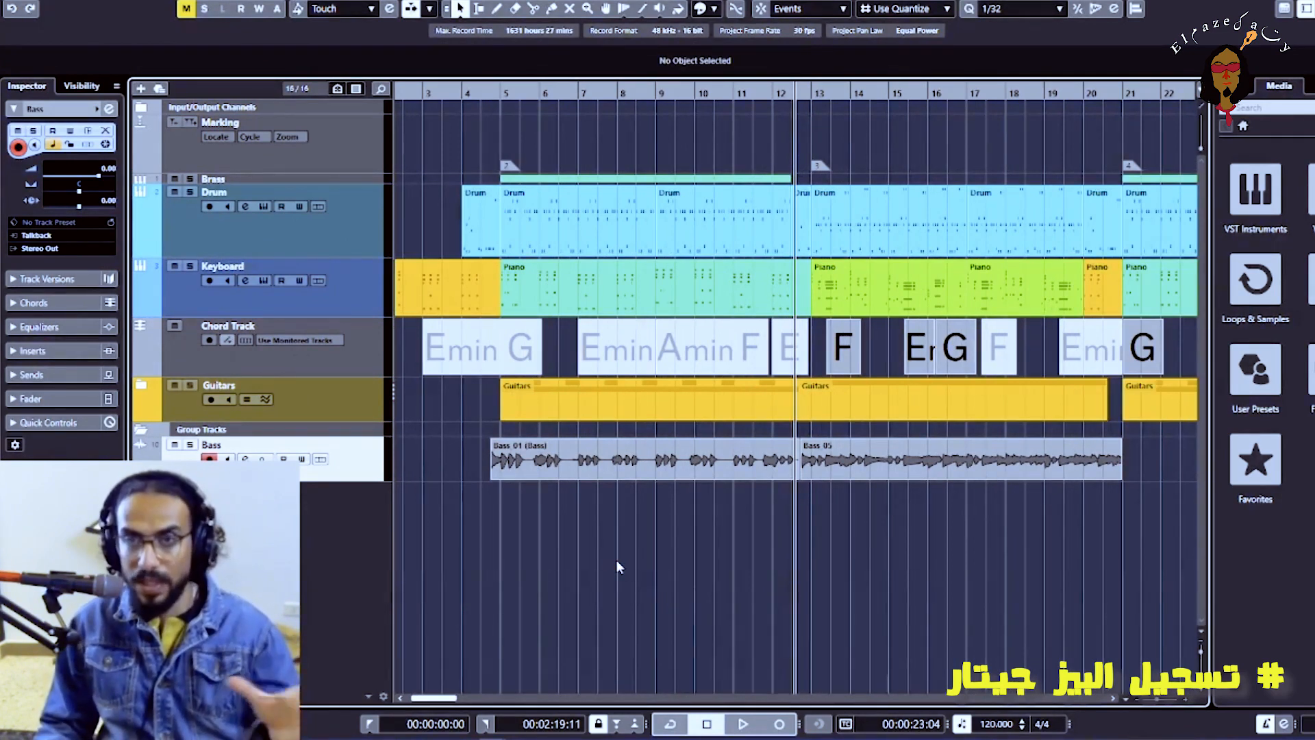
Copy the bounced Bass_01 event to just before bar 21 at marker 4
key(g)
key(g)
key(g)
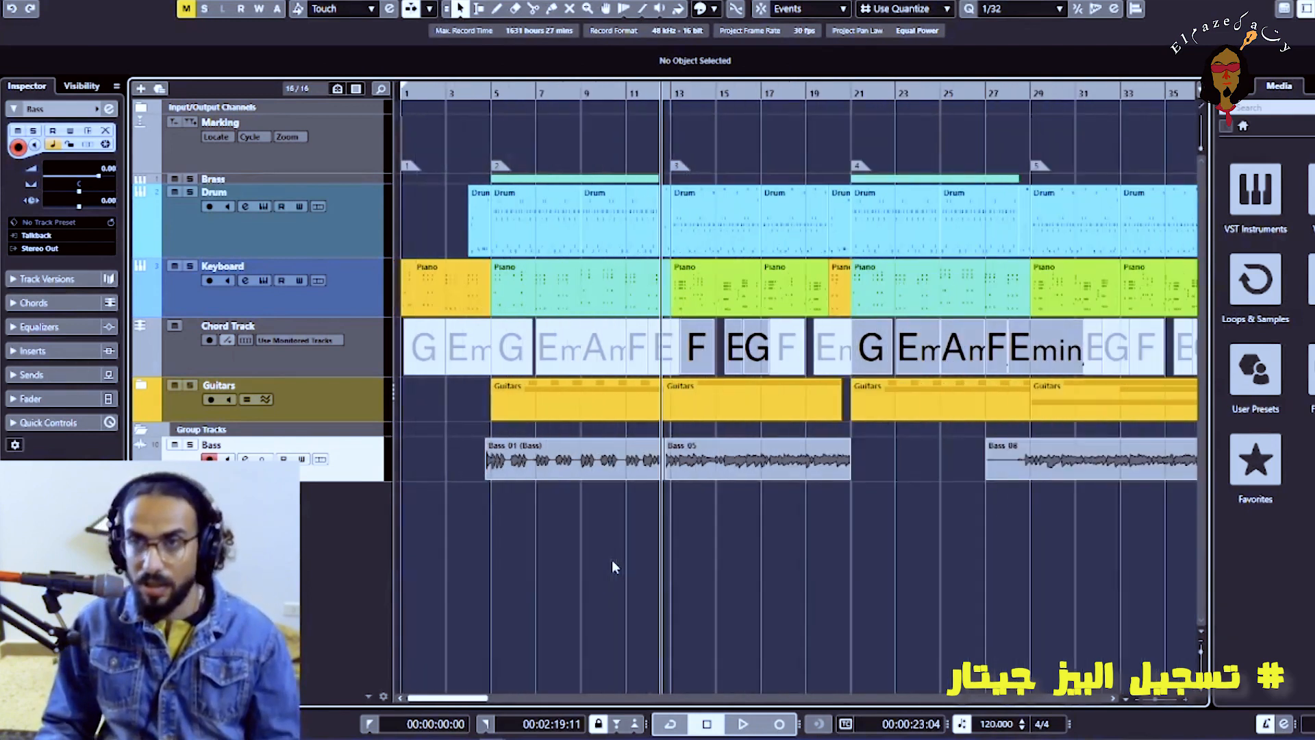
drag(546, 472, 907, 467)
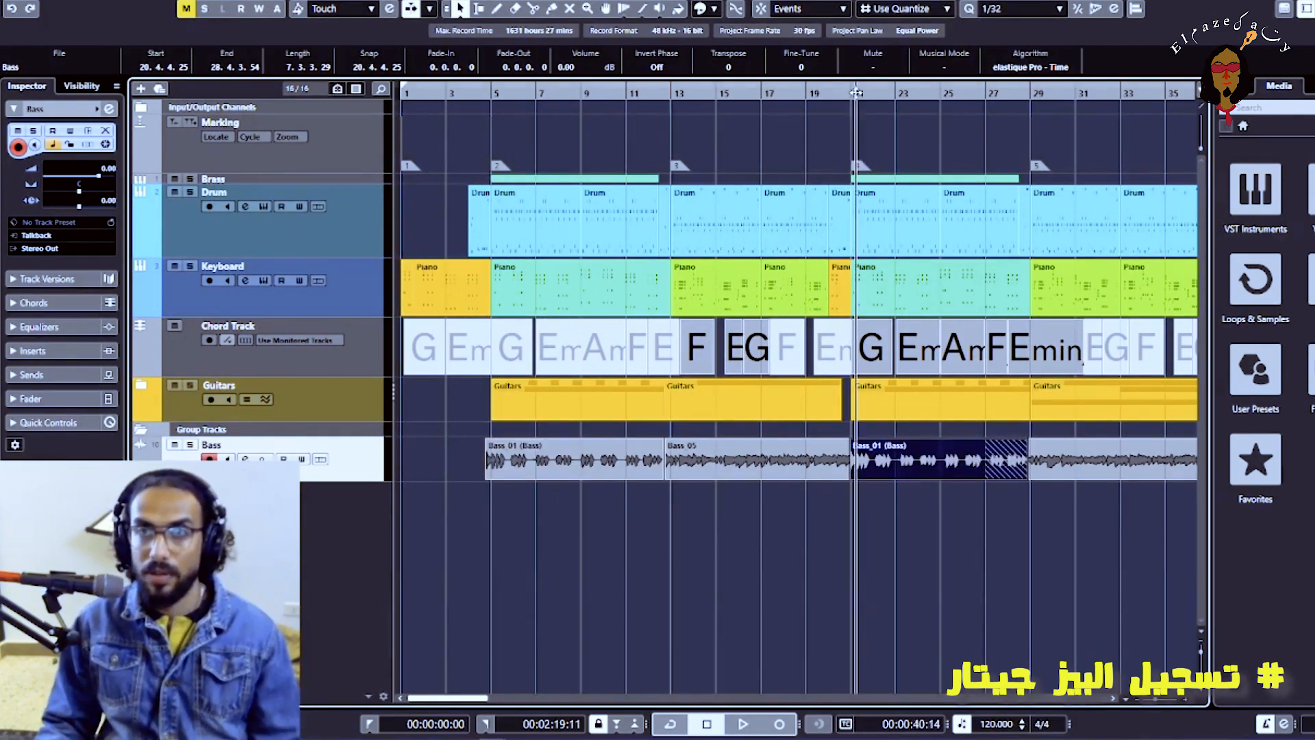
key(h)
key(h)
key(h)
key(h)
key(h)
key(h)
key(h)
key(h)
key(h)
key(h)
key(h)
key(h)
key(h)
key(h)
key(h)
key(h)
key(h)
key(h)
key(h)
key(h)
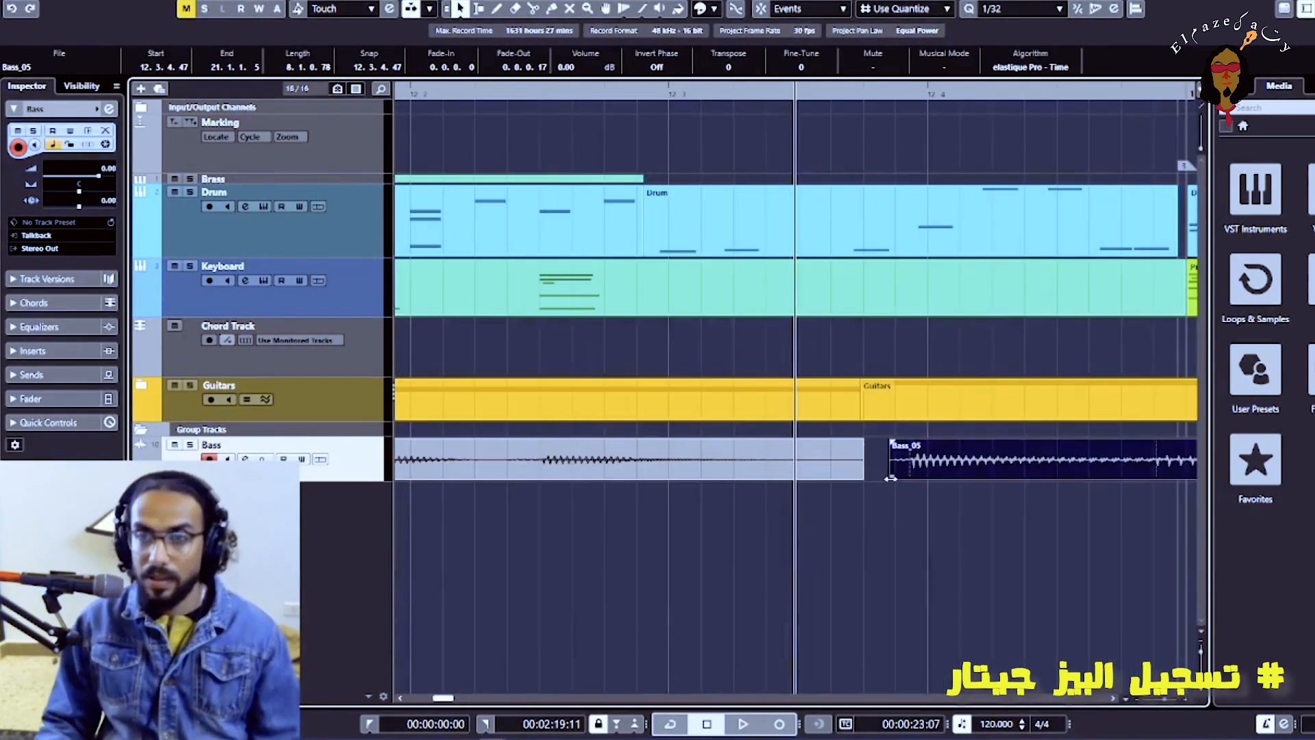
Adjust the timing of the cut Bass_05 pieces around the start of bar 13
click(1001, 472)
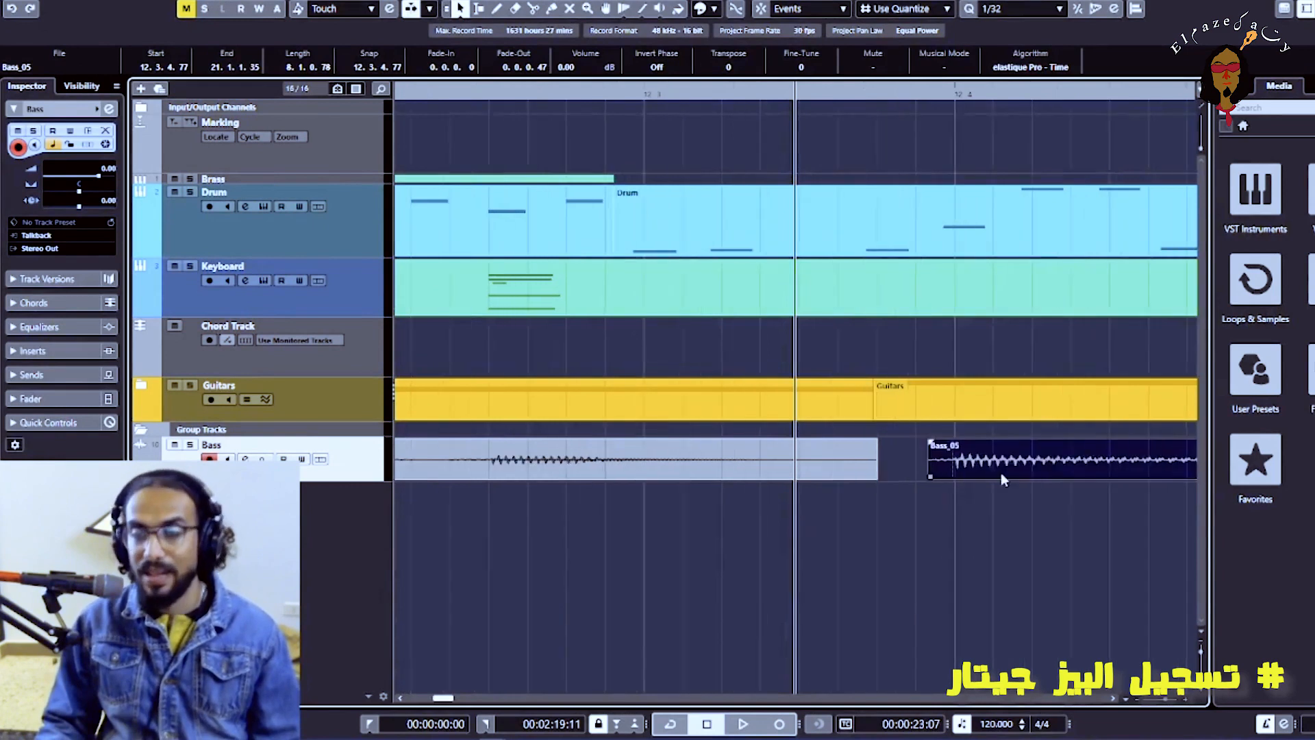
key(h)
key(h)
key(h)
key(h)
drag(1136, 472, 1142, 473)
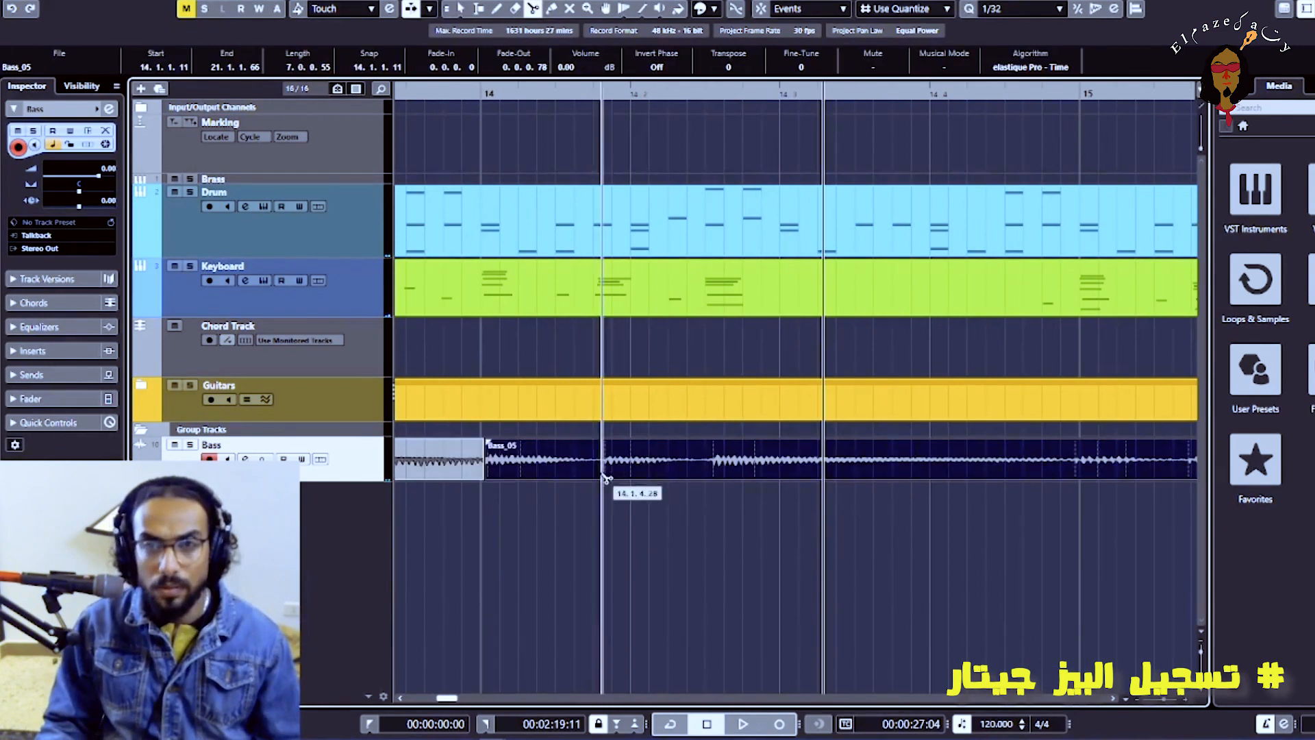
drag(753, 512, 556, 455)
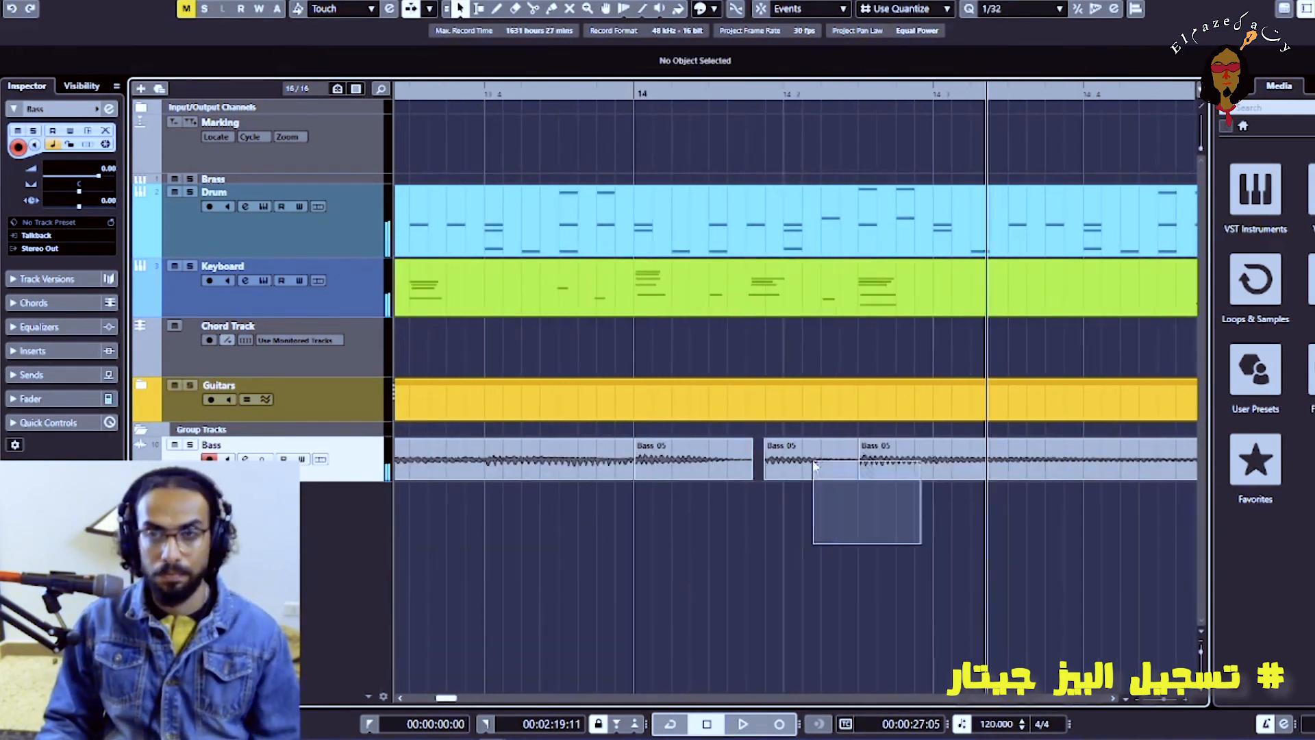
click(861, 477)
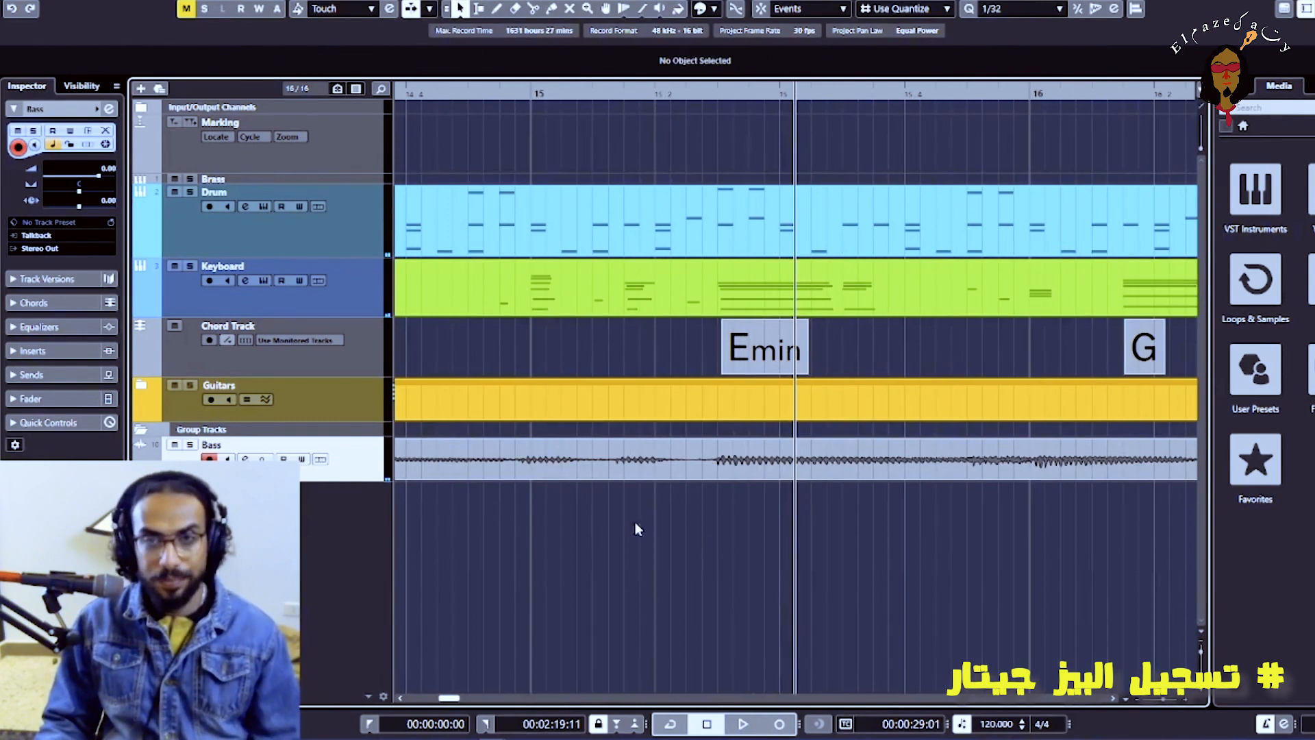
Increase the Bass track's height and split the bass recording at the notes of bar 15
click(626, 471)
drag(359, 483, 360, 544)
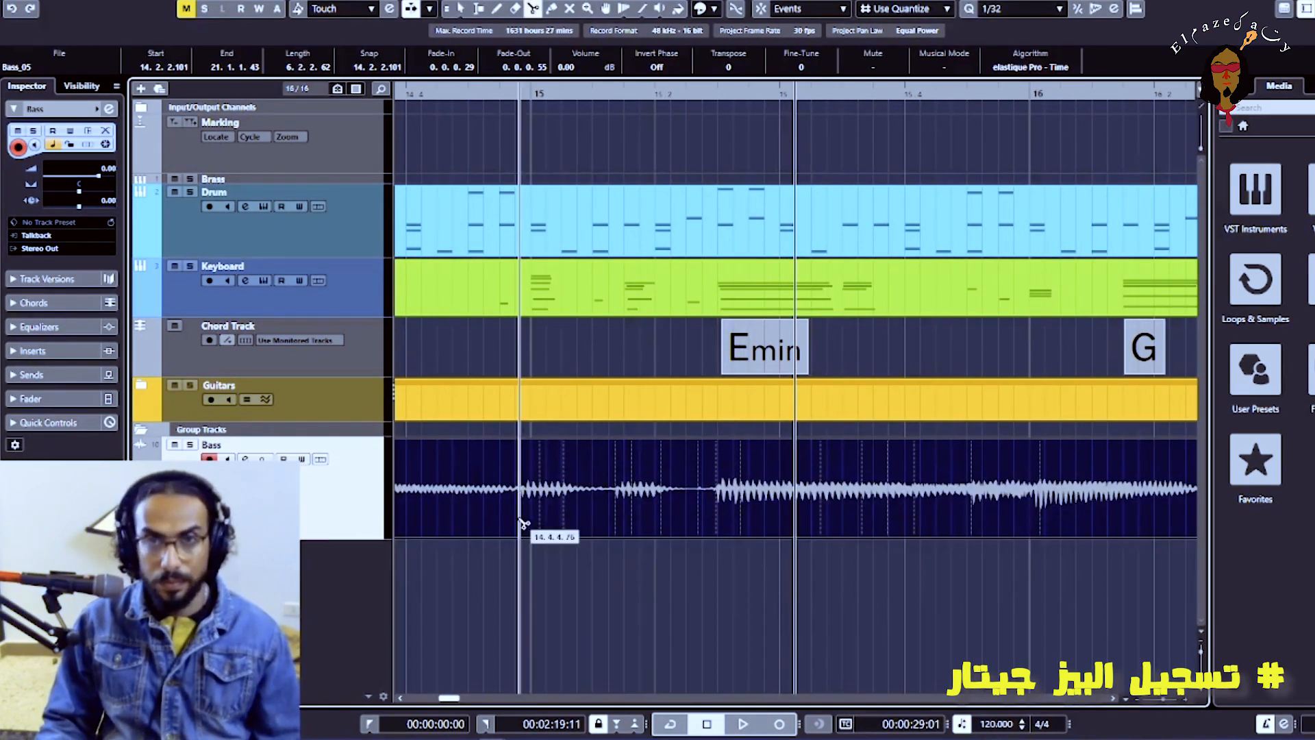
click(519, 521)
click(614, 513)
click(715, 514)
Quantize the selected bar 15 bass pieces, nudge one of them slightly later and play the passage
key(1)
drag(737, 581, 648, 517)
key(q)
click(600, 592)
drag(560, 518, 575, 518)
click(572, 586)
click(512, 93)
key(space)
key(space)
Move two of the cut bass pieces slightly earlier and play the passage back
drag(723, 535, 719, 536)
click(634, 581)
drag(532, 536, 518, 547)
drag(552, 576, 503, 510)
click(548, 583)
click(406, 93)
key(space)
key(space)
Split the bass recording at the note after beat 2 of bar 16
key(h)
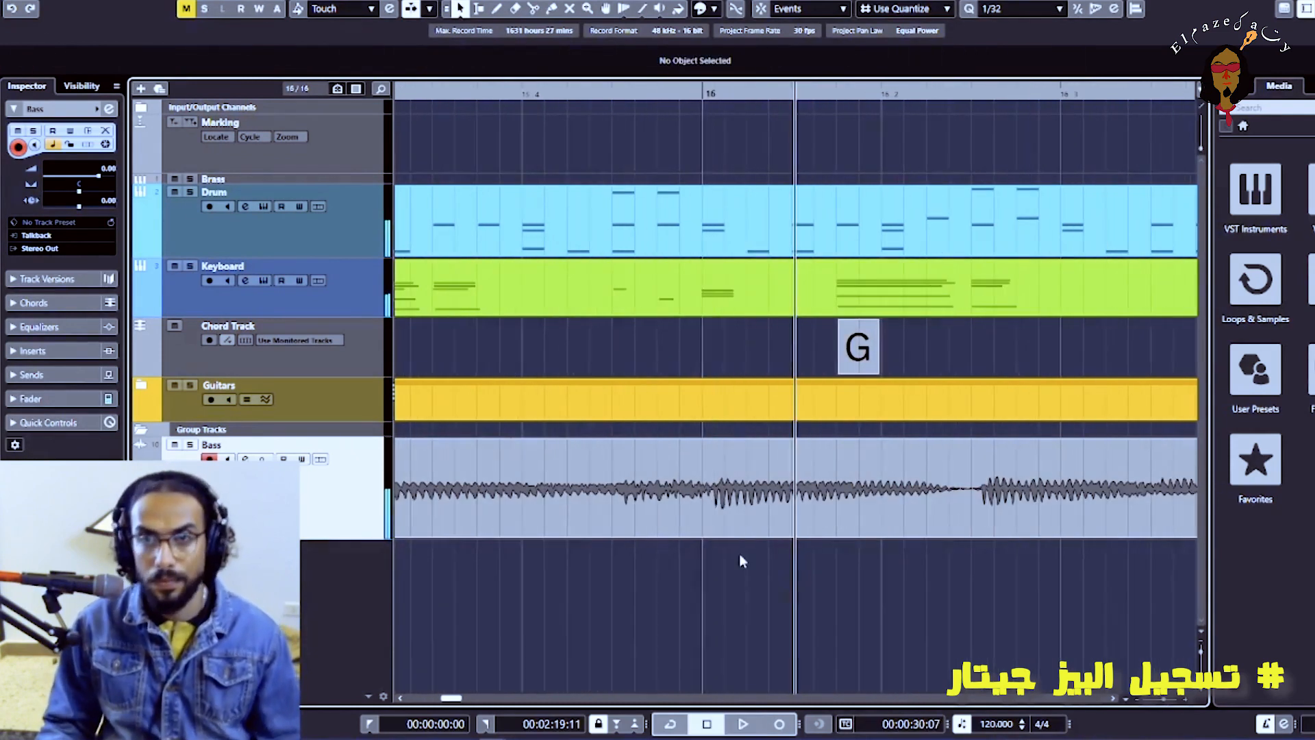
click(976, 504)
key(1)
click(918, 511)
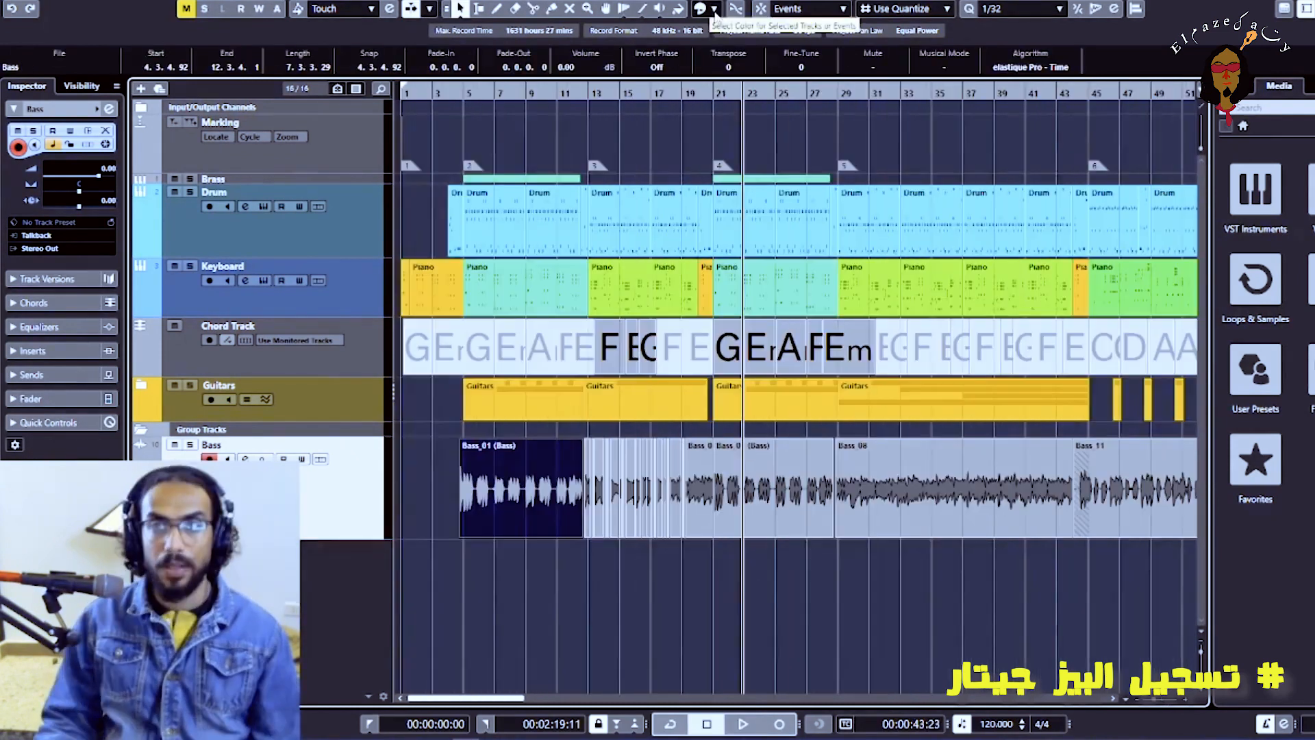
Color the bounced Bass_01 event at marker 2 light blue
click(714, 10)
click(709, 70)
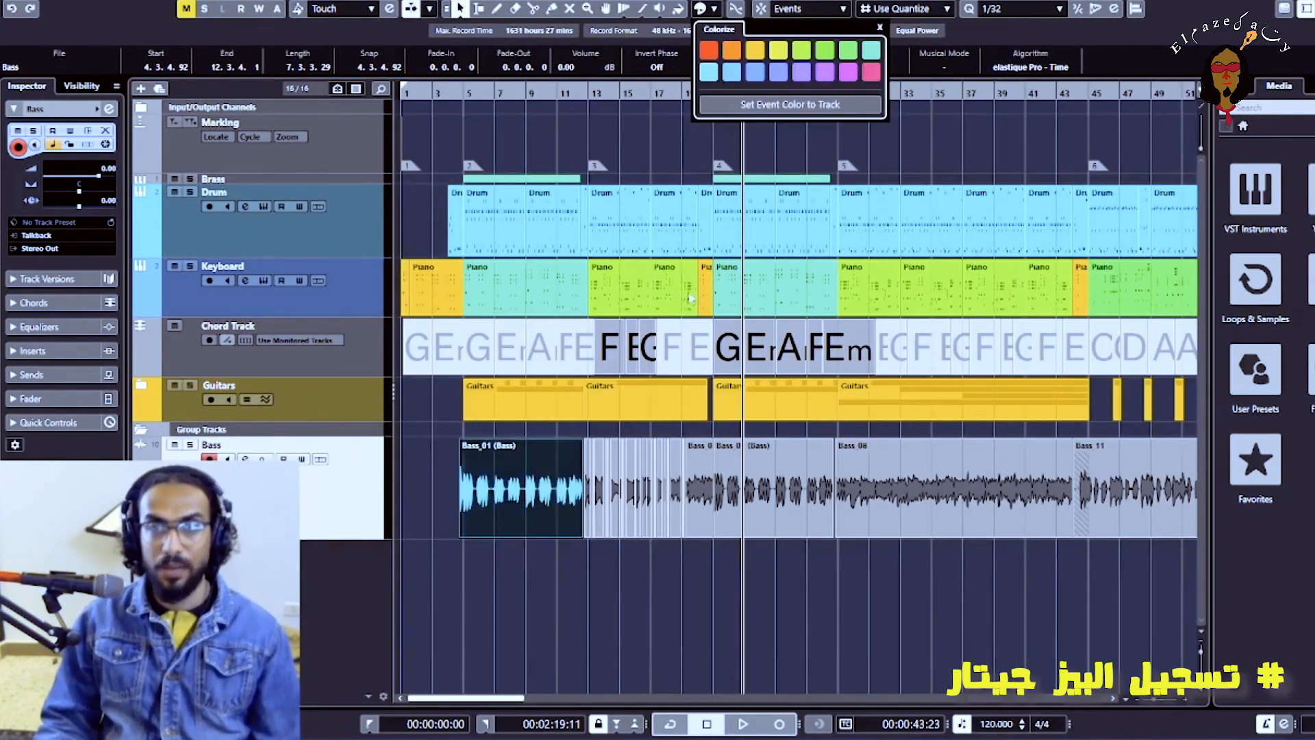
Color the Bass track orange
click(347, 492)
click(714, 9)
click(731, 50)
Color the cut bass pieces in the section at marker 3 yellow-green
key(h)
key(h)
key(h)
key(h)
drag(716, 590, 477, 511)
click(714, 10)
click(779, 52)
click(677, 609)
Play the bass section at marker 3, extend the start of a bass piece back to beat 4 of bar 13, and replay it
click(468, 94)
key(h)
key(h)
key(h)
key(space)
key(space)
click(890, 507)
drag(890, 536, 864, 537)
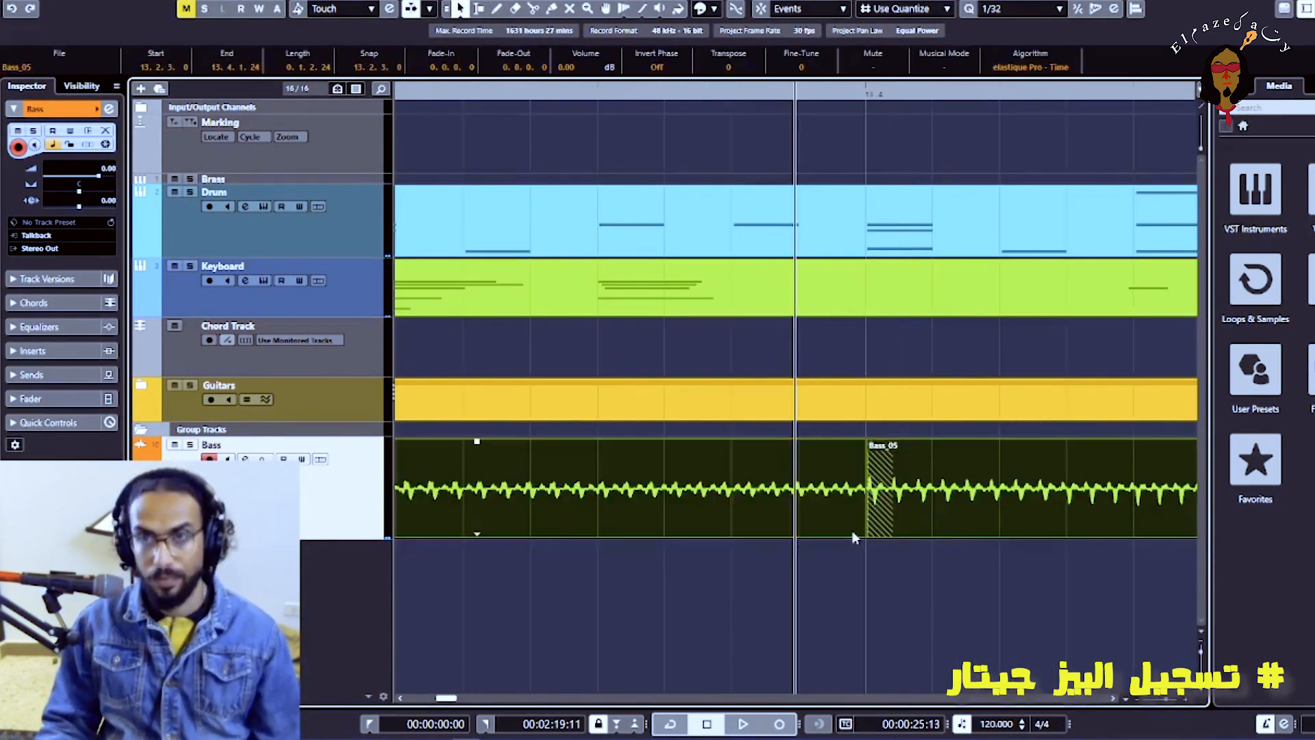
key(space)
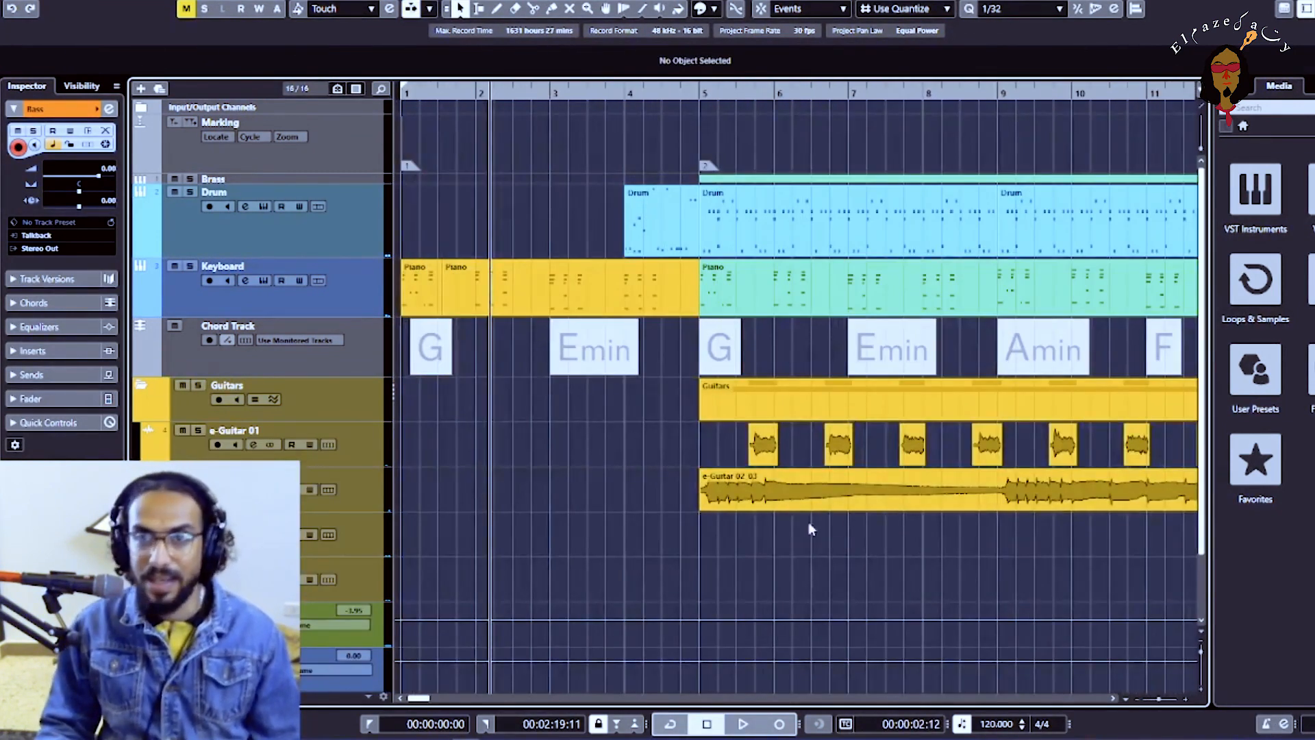
Add a short fade-in of 0.0.0.75 to the e-Guitar 02 event at bar 5 and show the whole song arrangement
drag(700, 472, 701, 473)
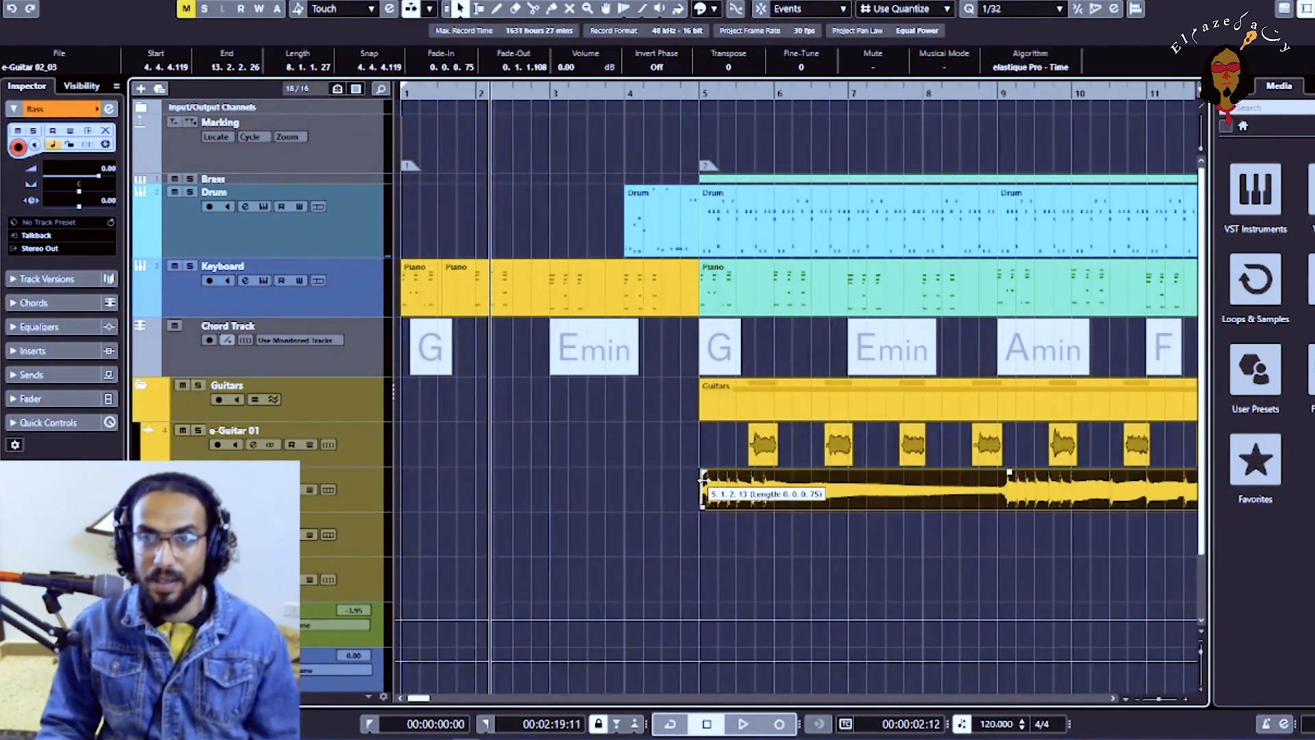
click(667, 488)
key(g)
key(g)
key(g)
key(g)
key(g)
key(g)
key(g)
key(g)
key(g)
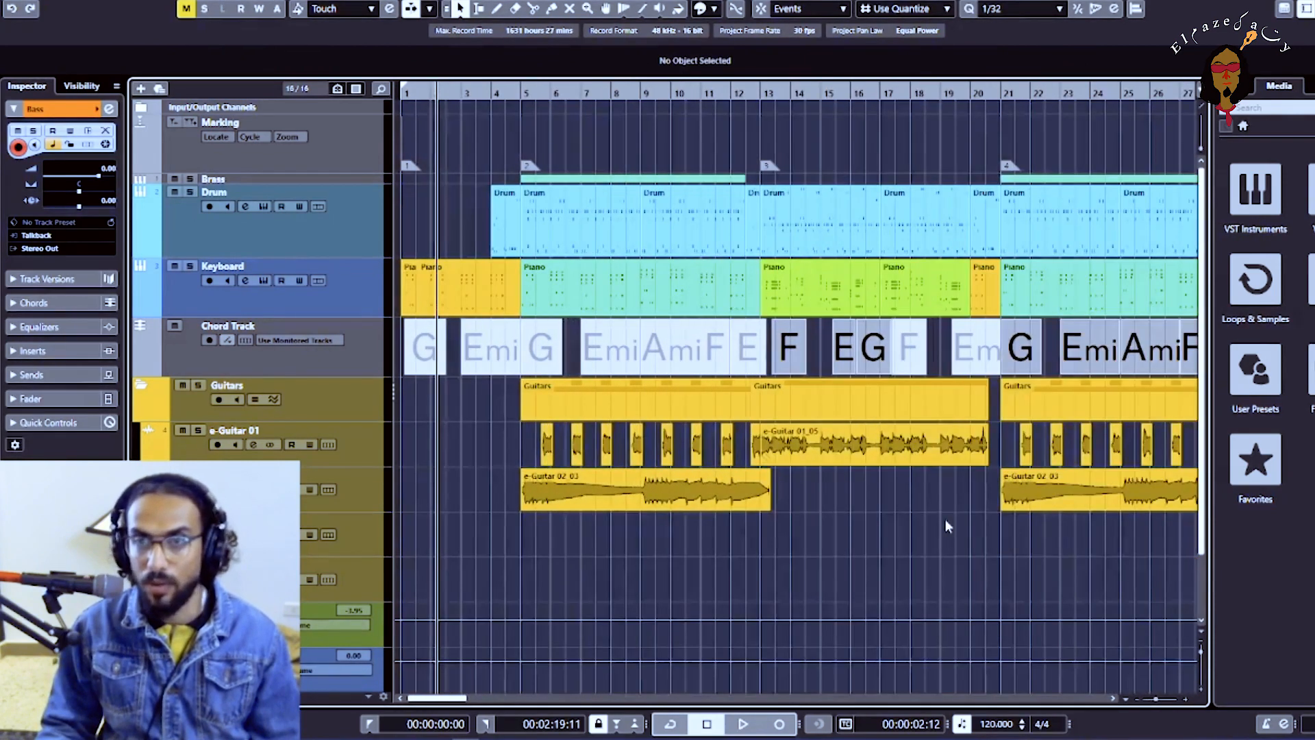
key(g)
key(g)
key(g)
key(g)
key(g)
key(g)
key(g)
key(g)
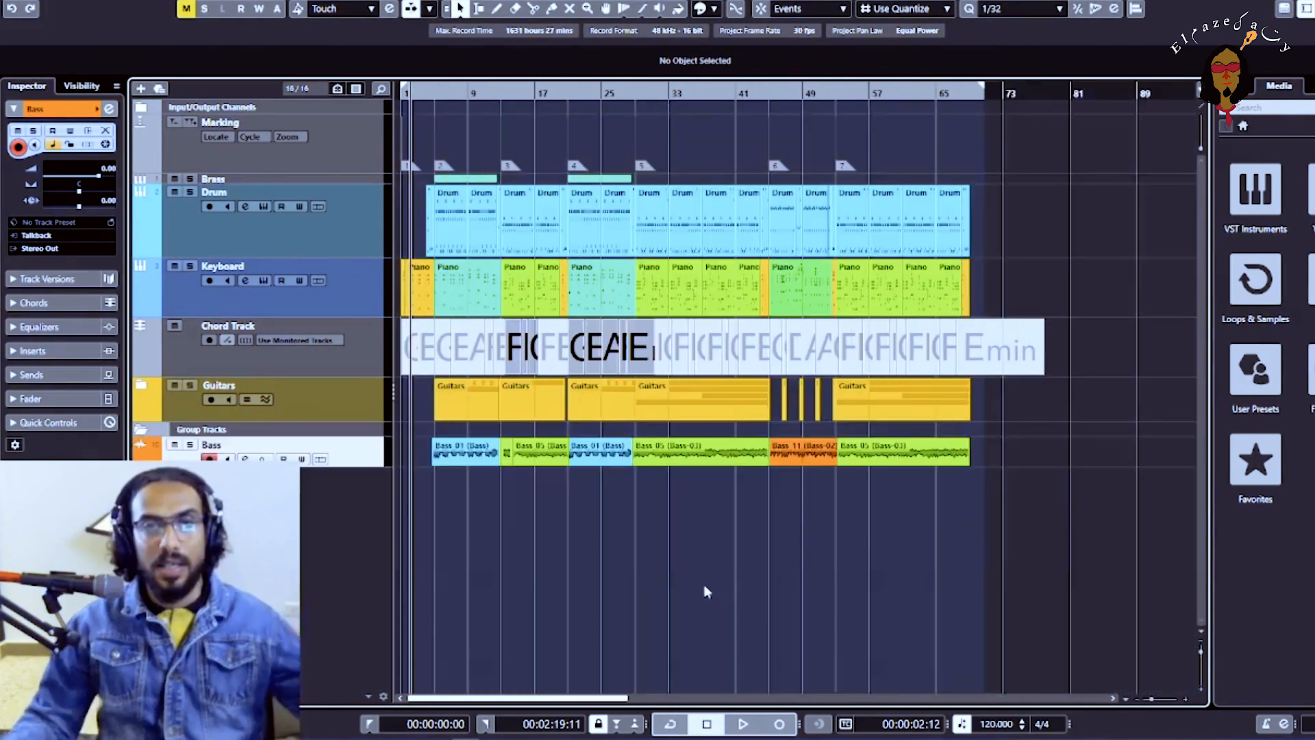